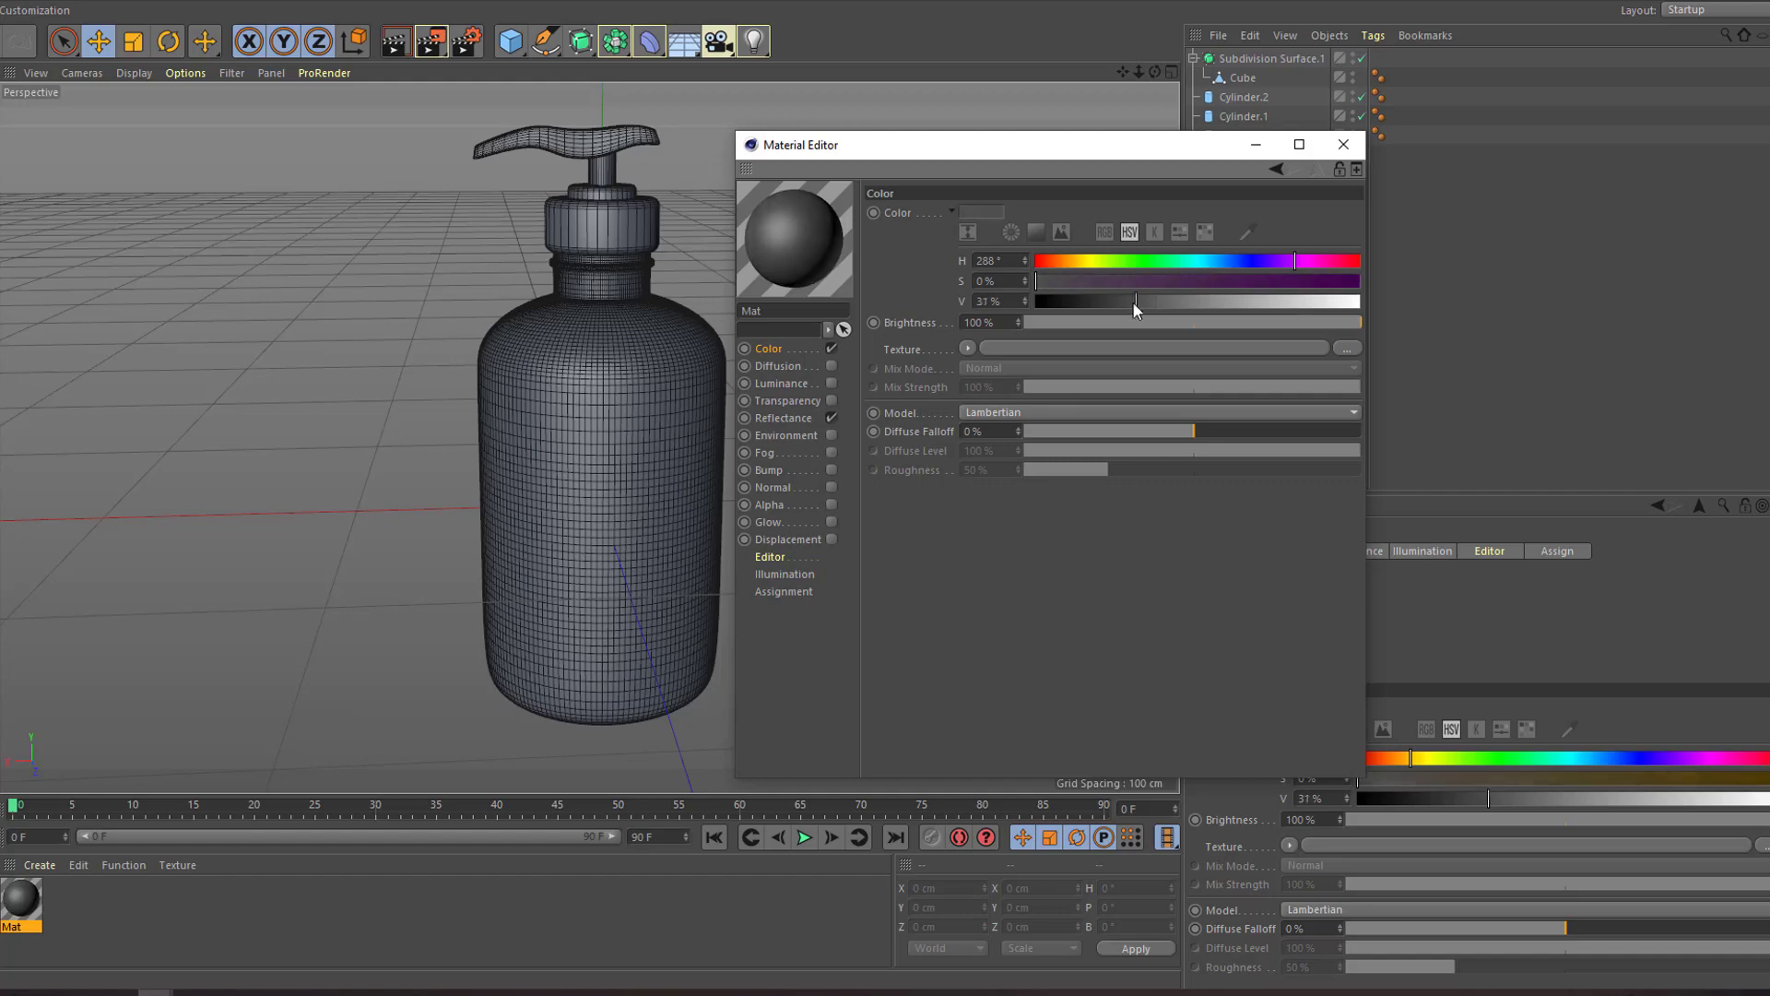
left_click(783, 418)
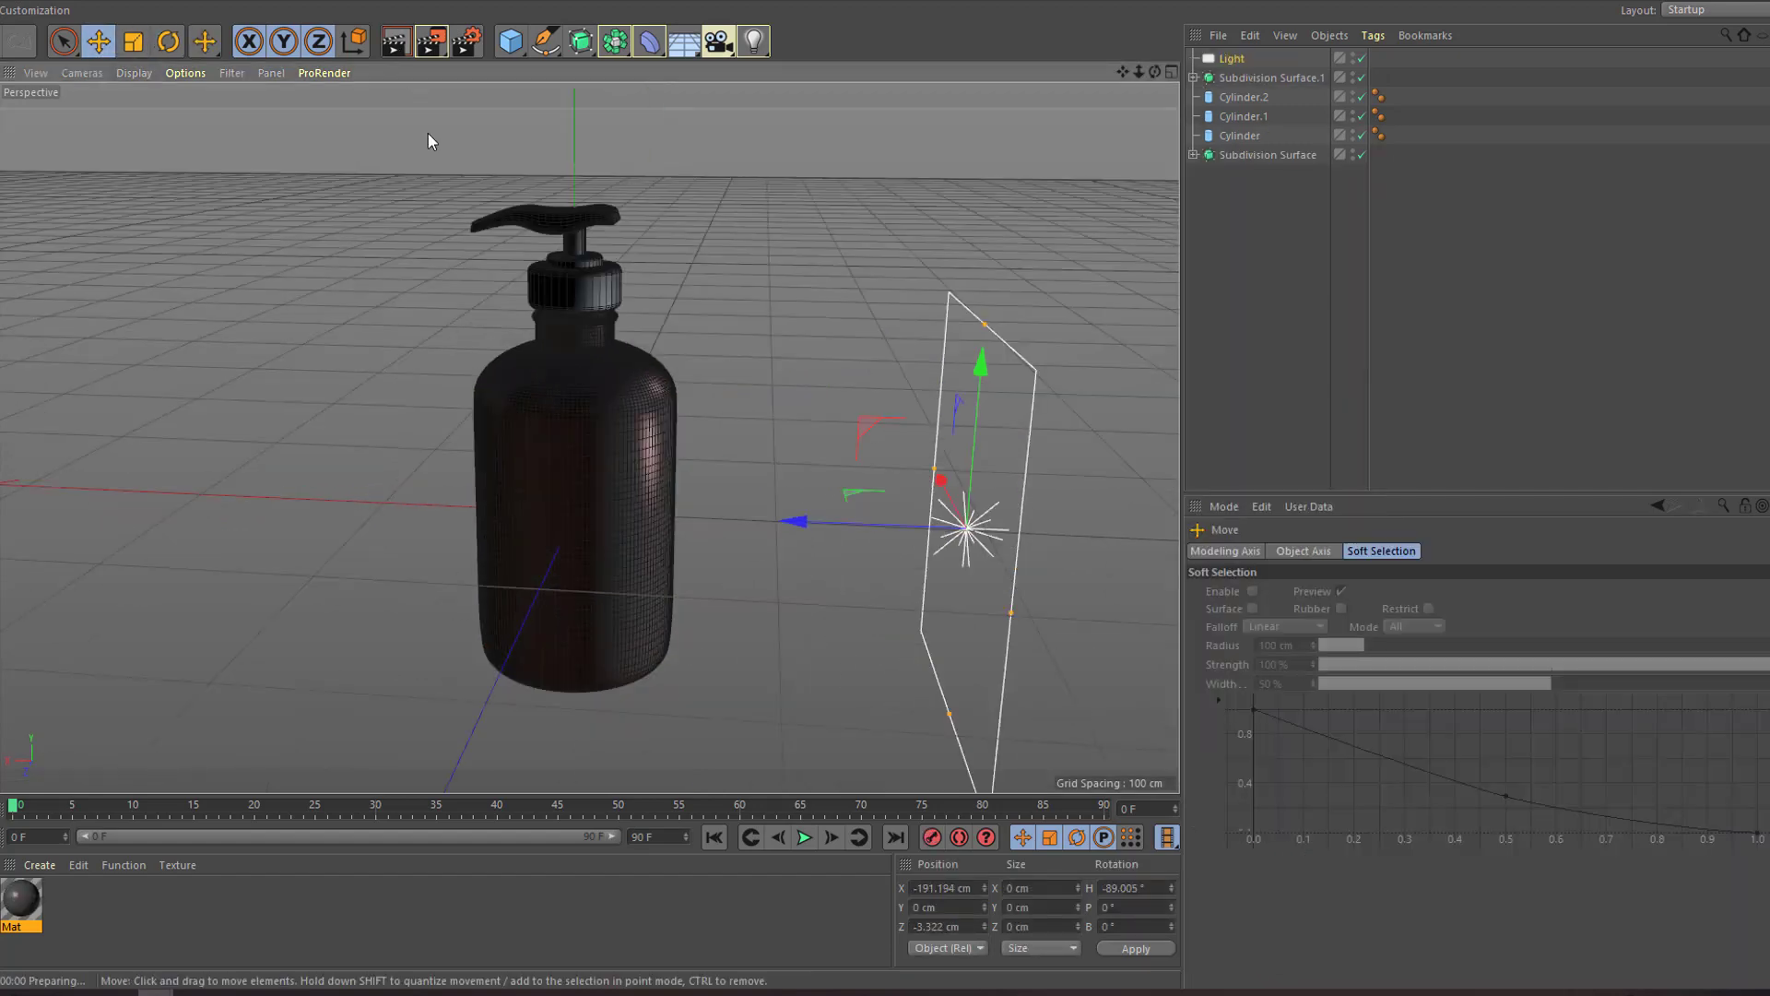
key("ctrl+r")
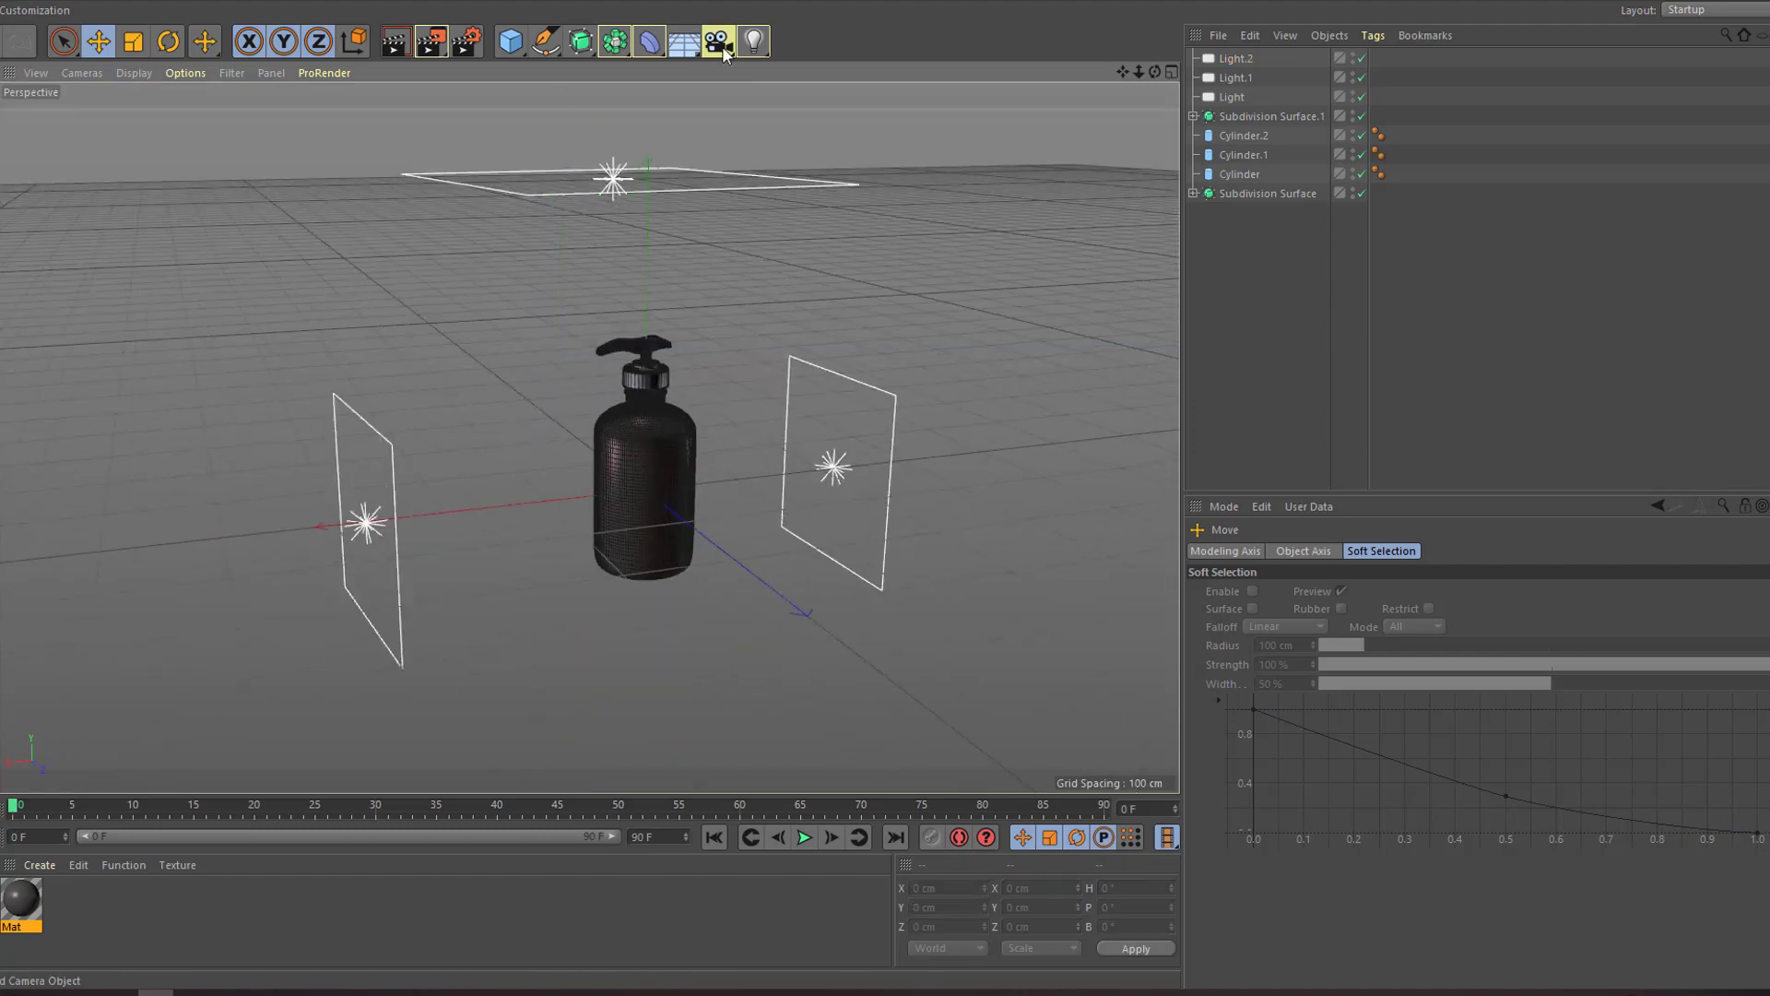
left_click(719, 41)
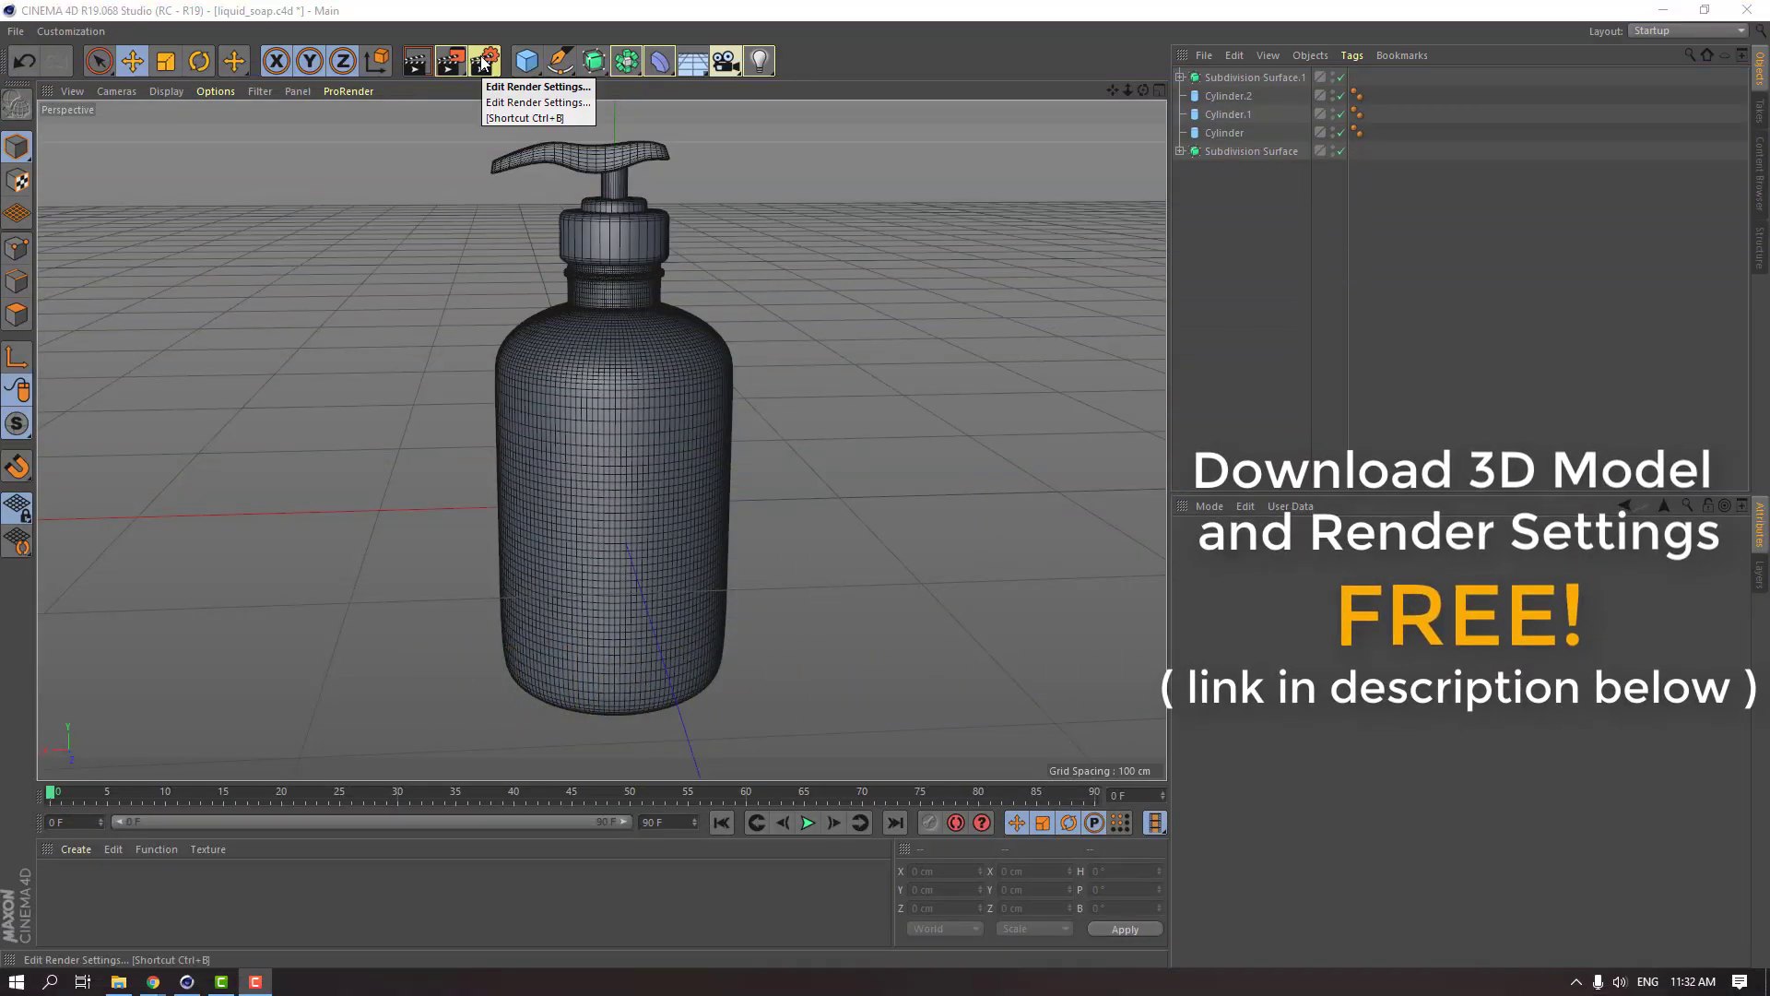
Open the render settings and set the renderer to Physical.
left_click(483, 61)
left_click_drag(495, 21, 859, 185)
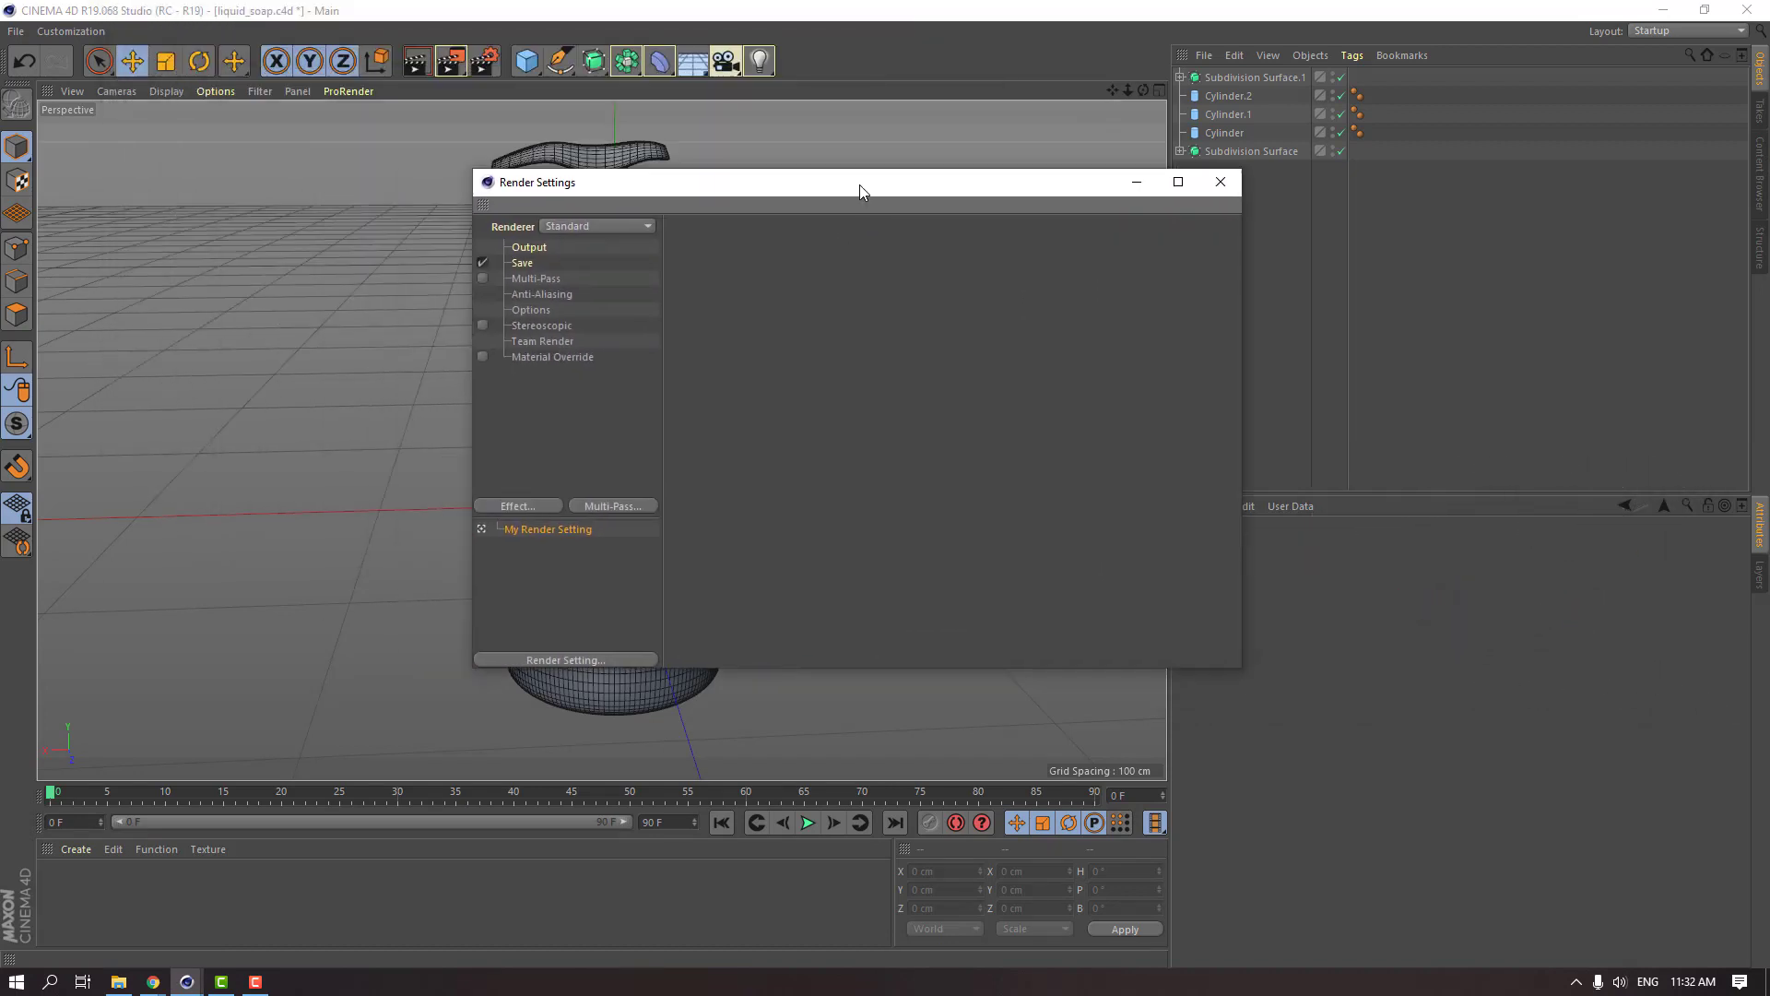
left_click(594, 226)
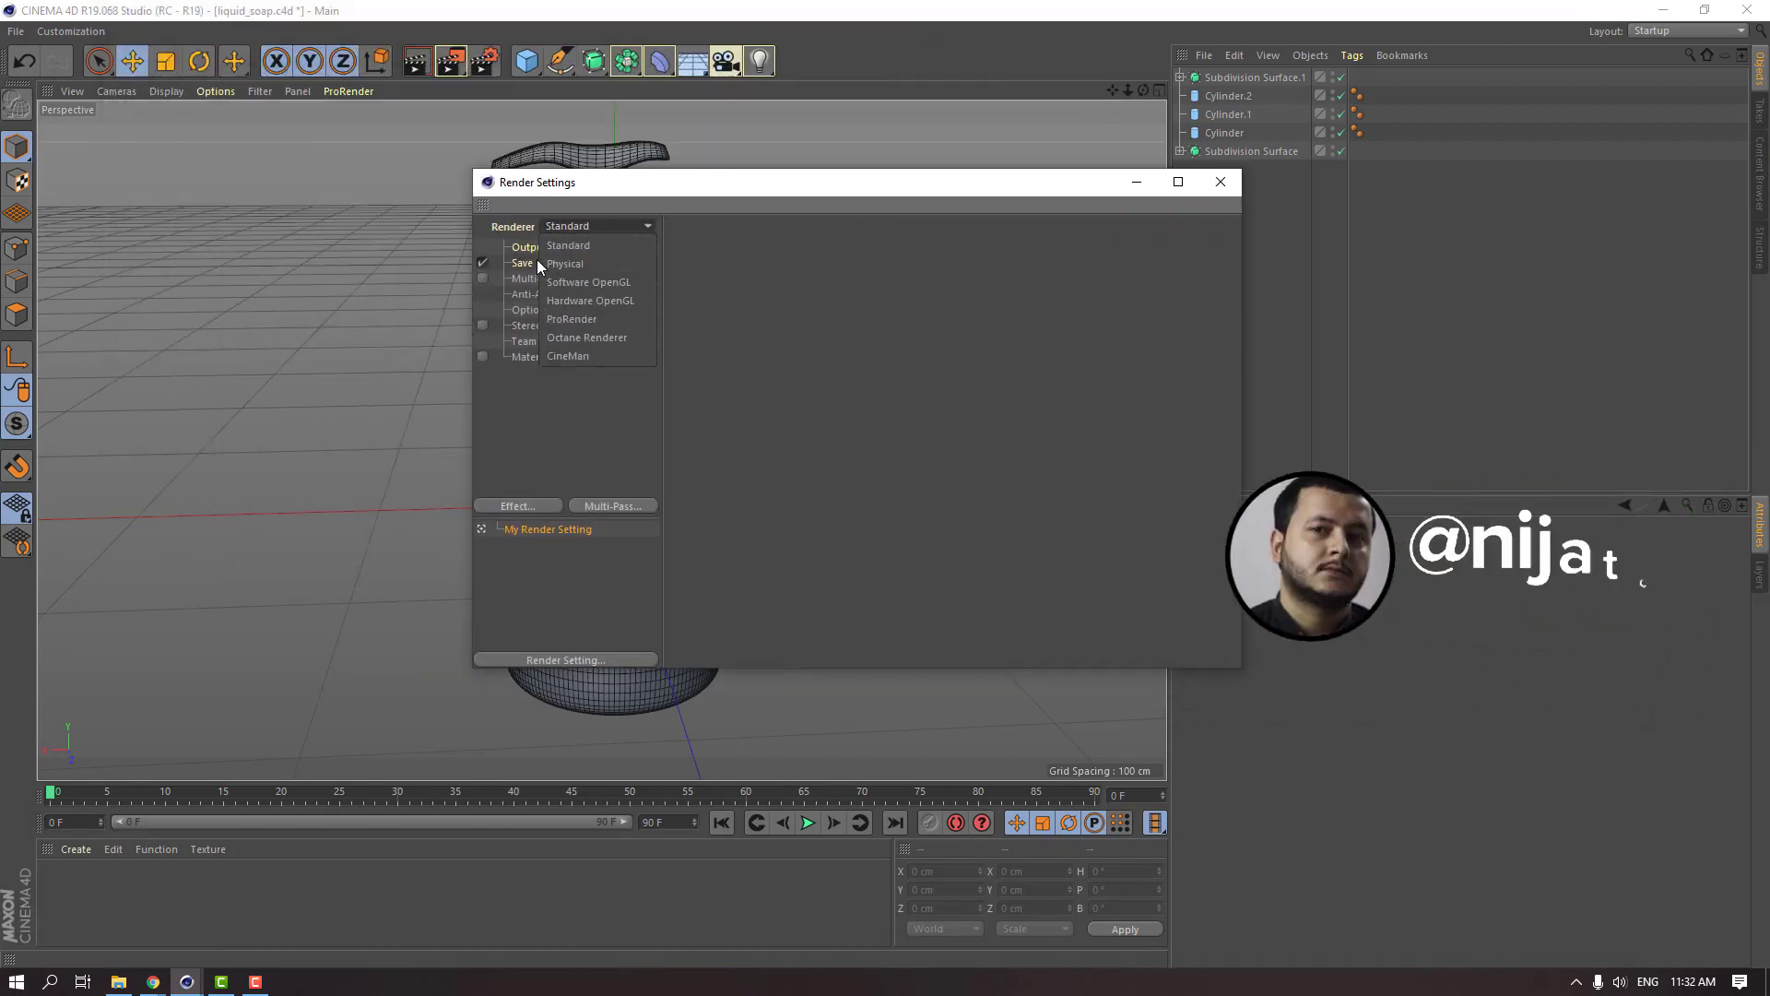
left_click(577, 264)
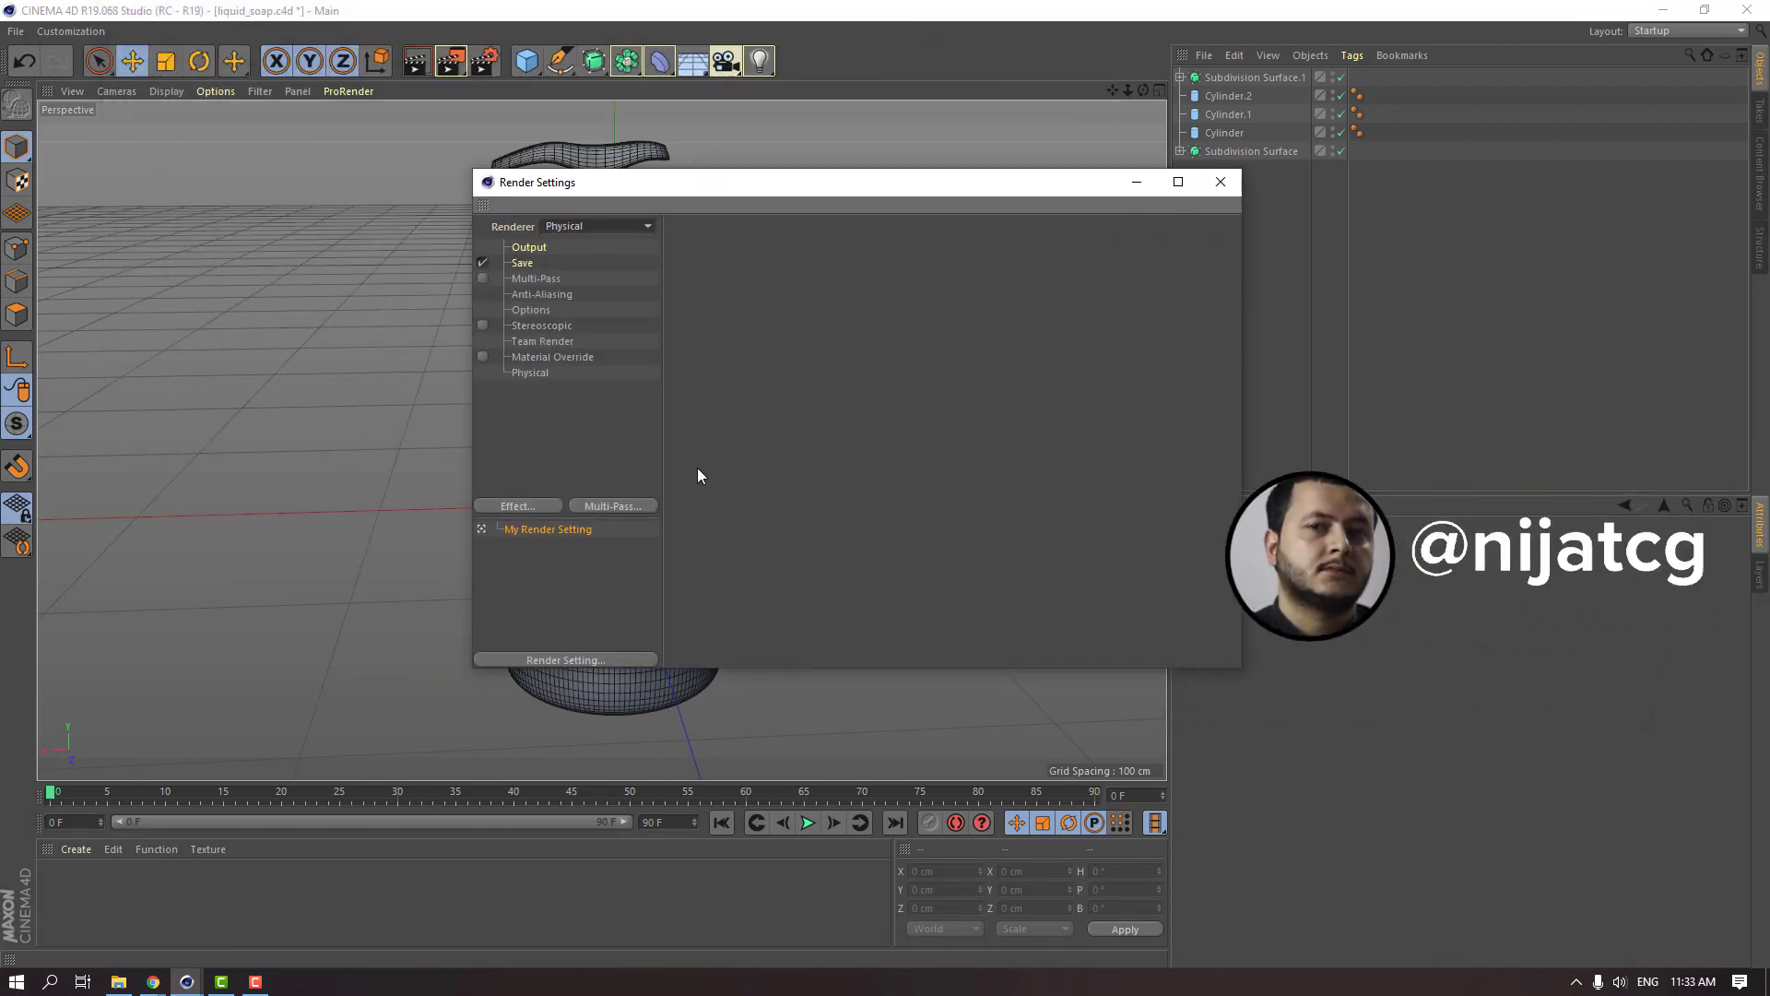
Add the Ambient Occlusion and Global Illumination effects to the render settings, review their options, and close the settings.
left_click(510, 505)
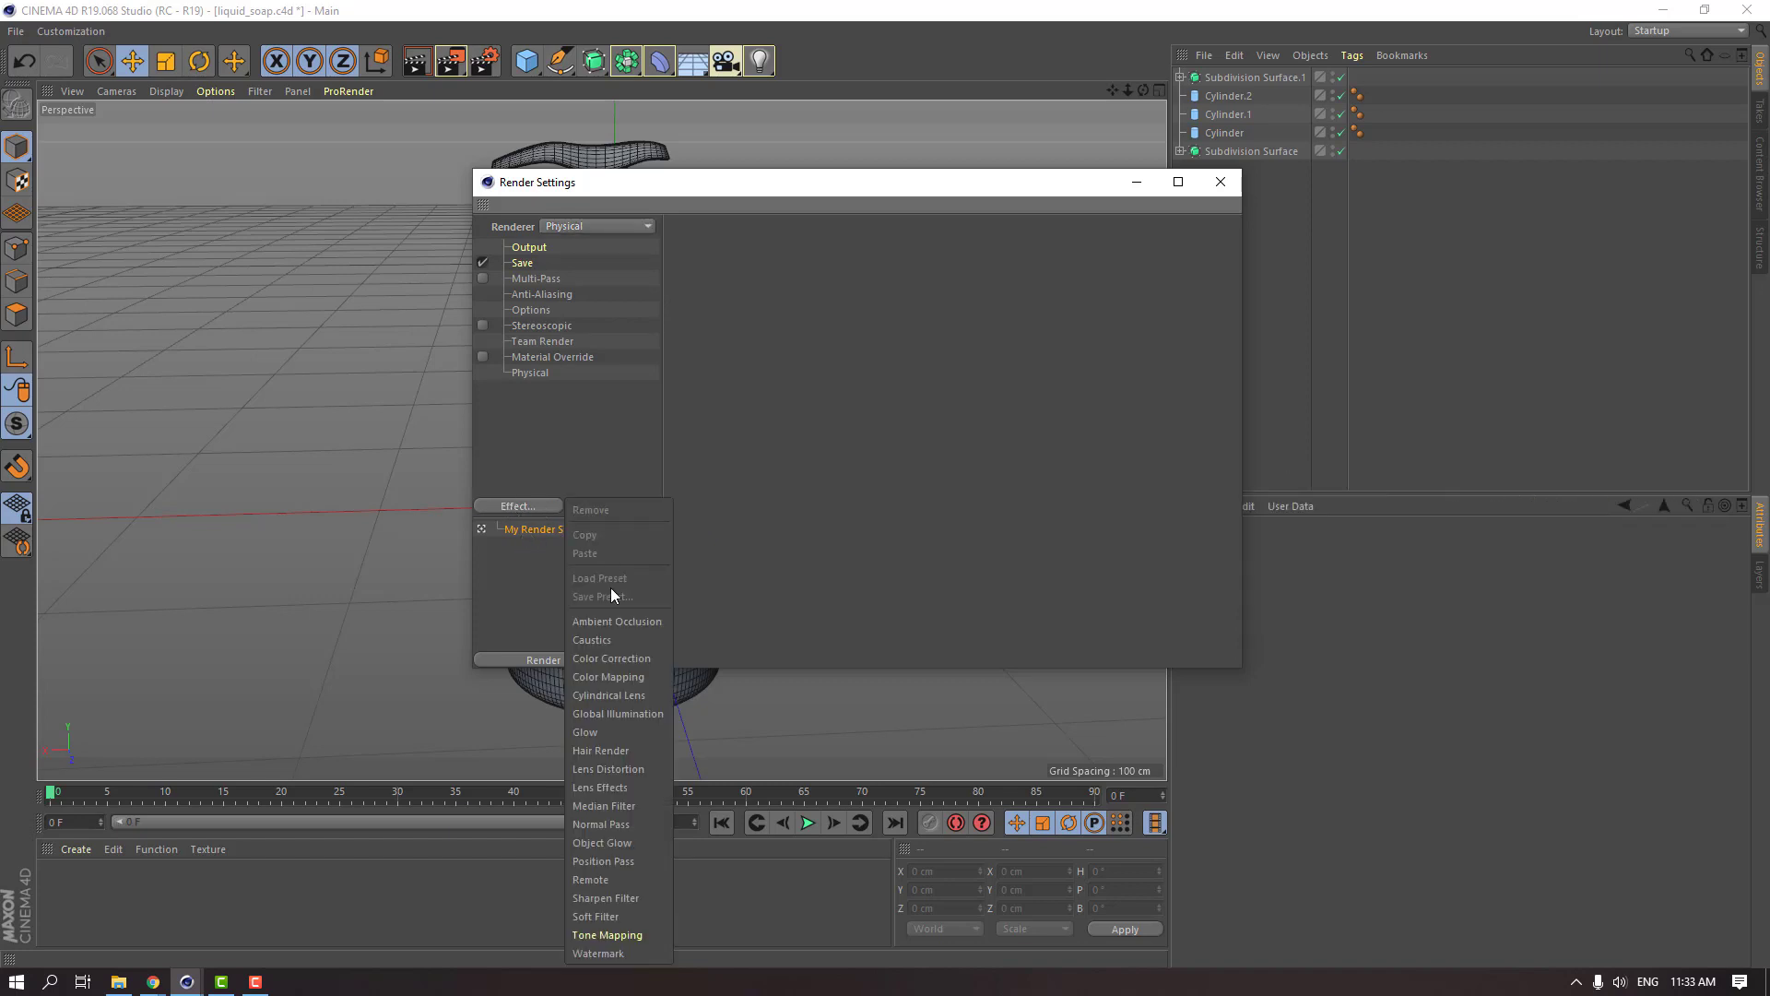
left_click(645, 623)
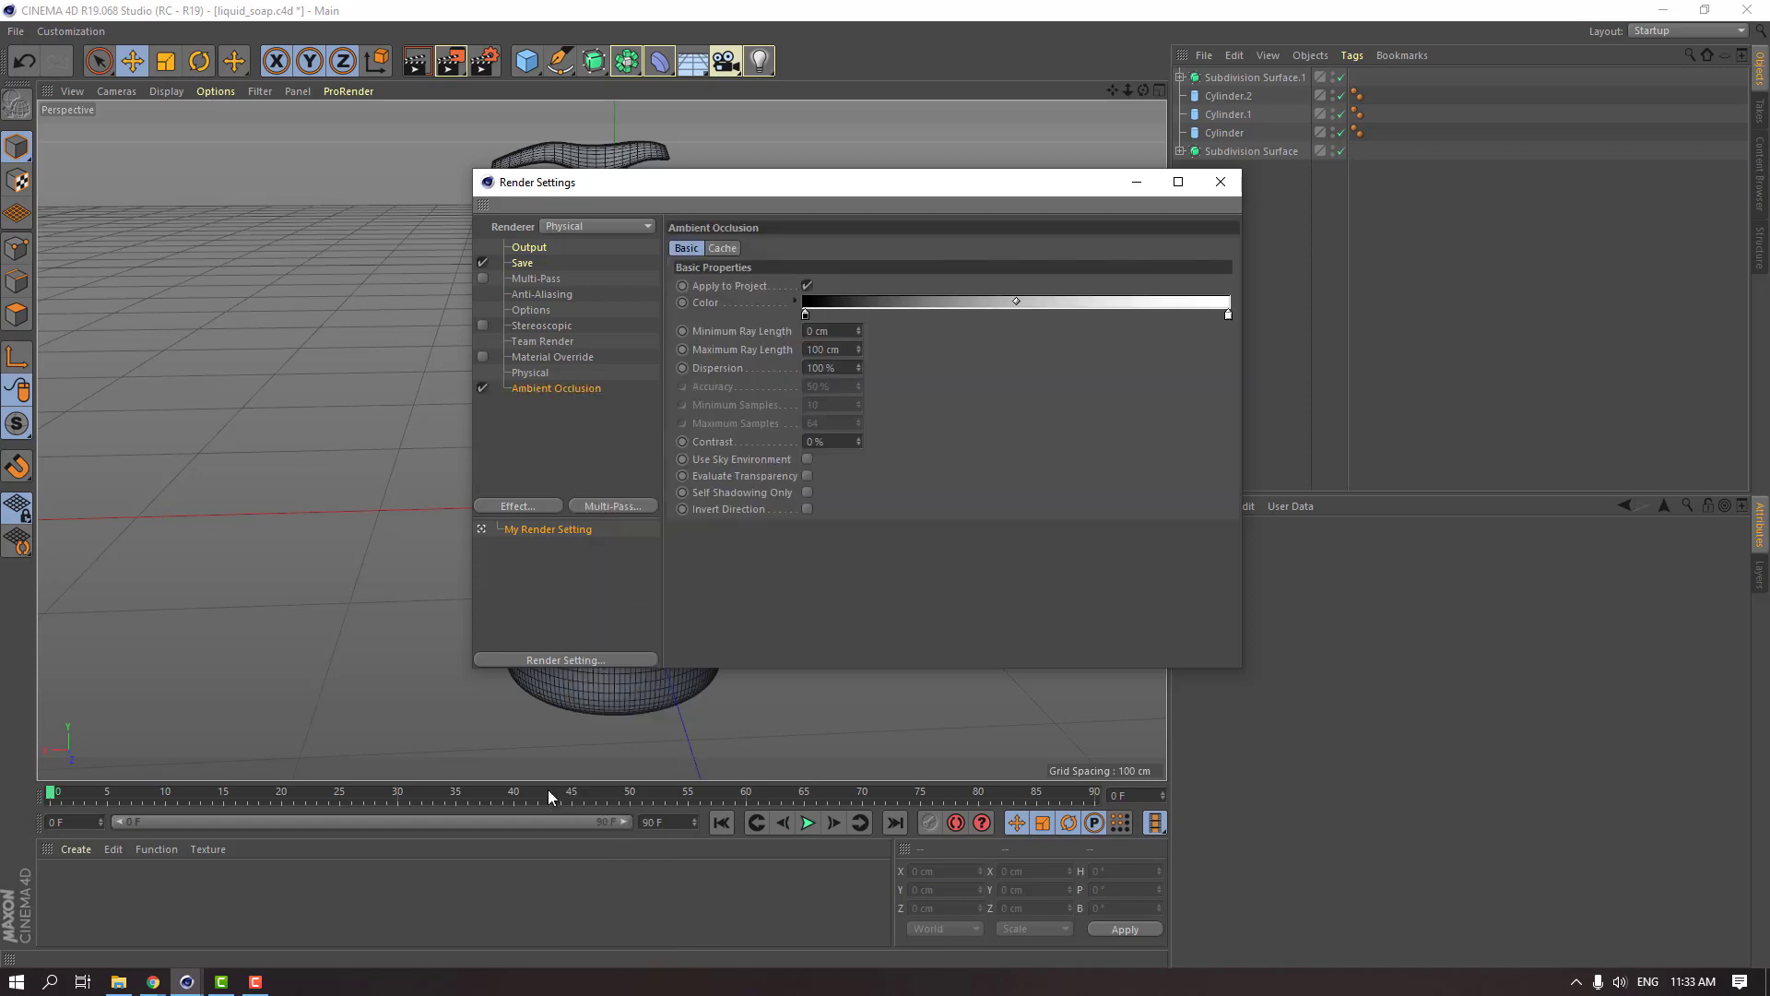
left_click(522, 507)
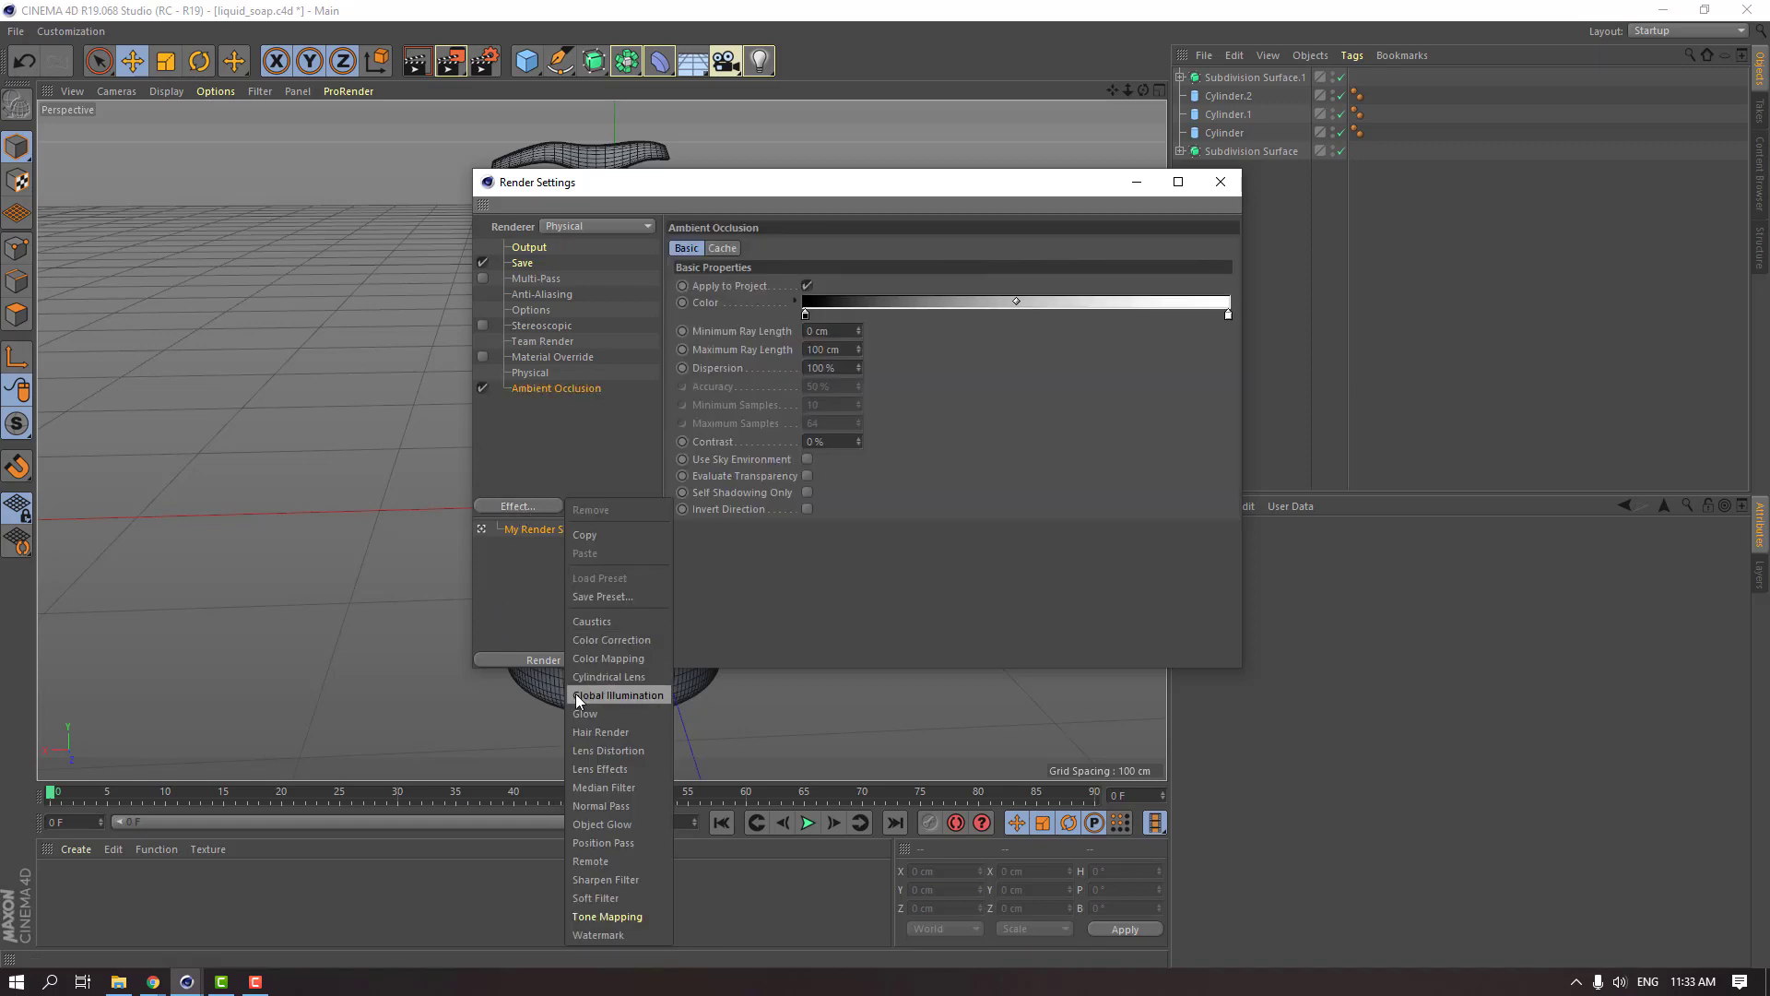
left_click(629, 696)
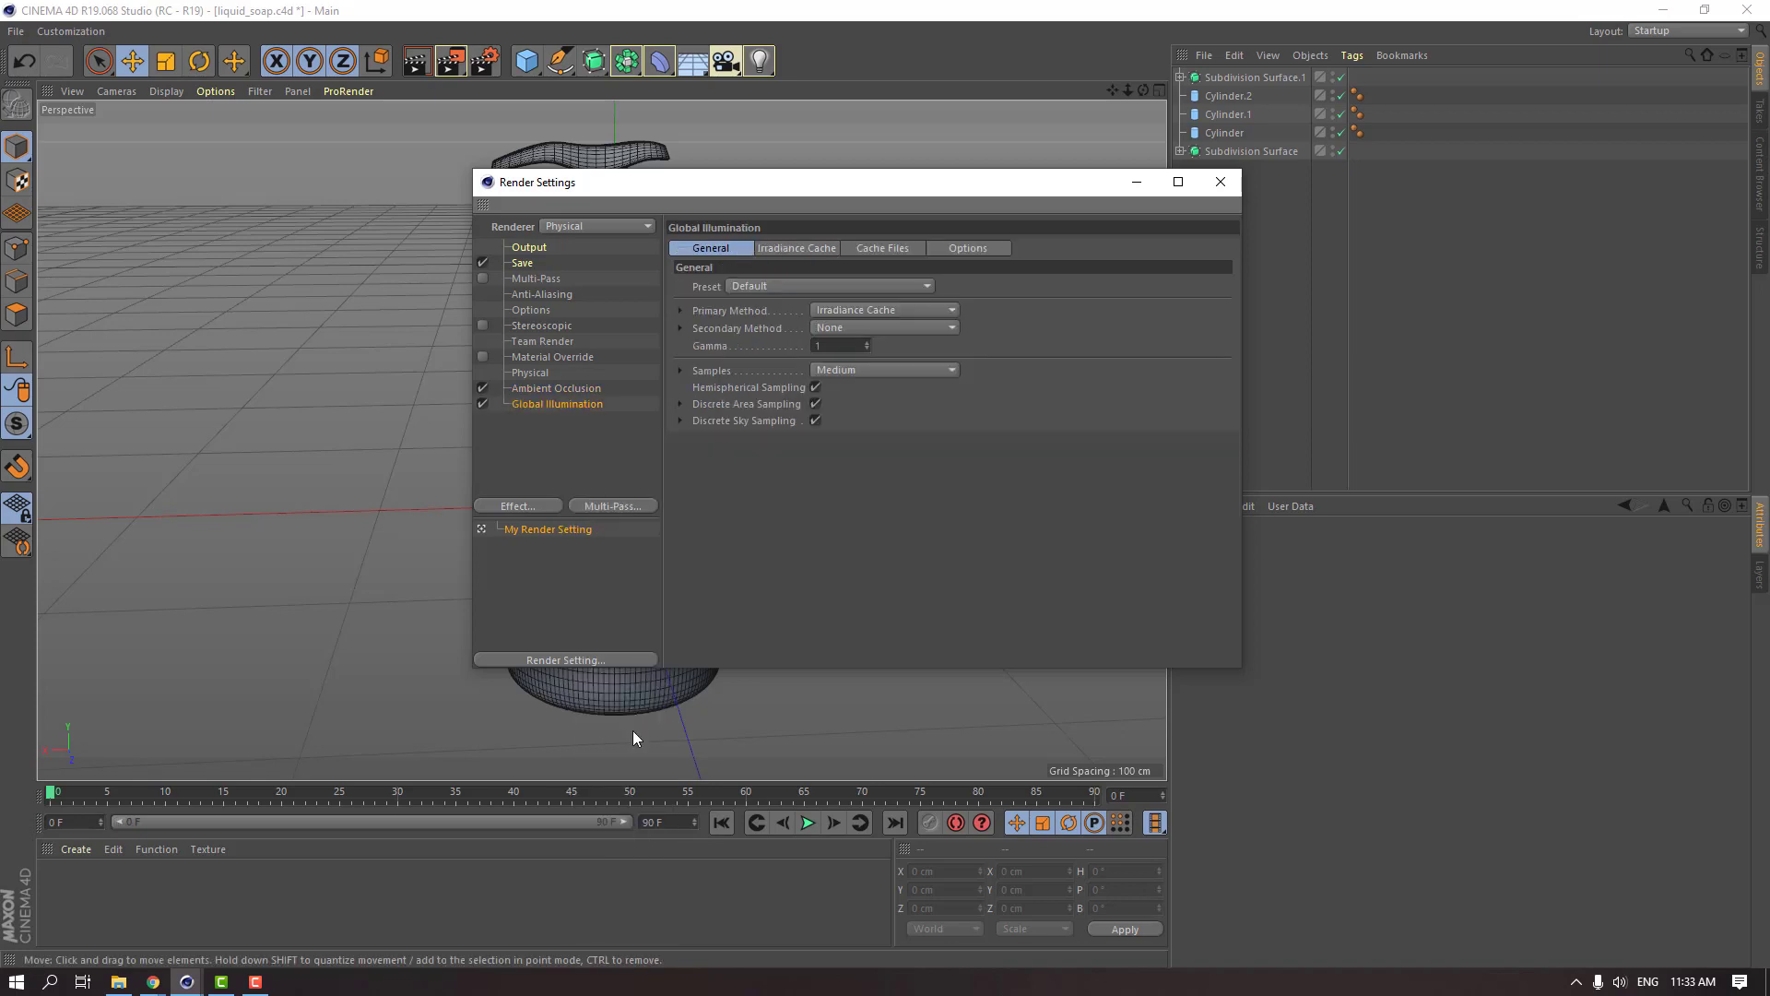
left_click(564, 391)
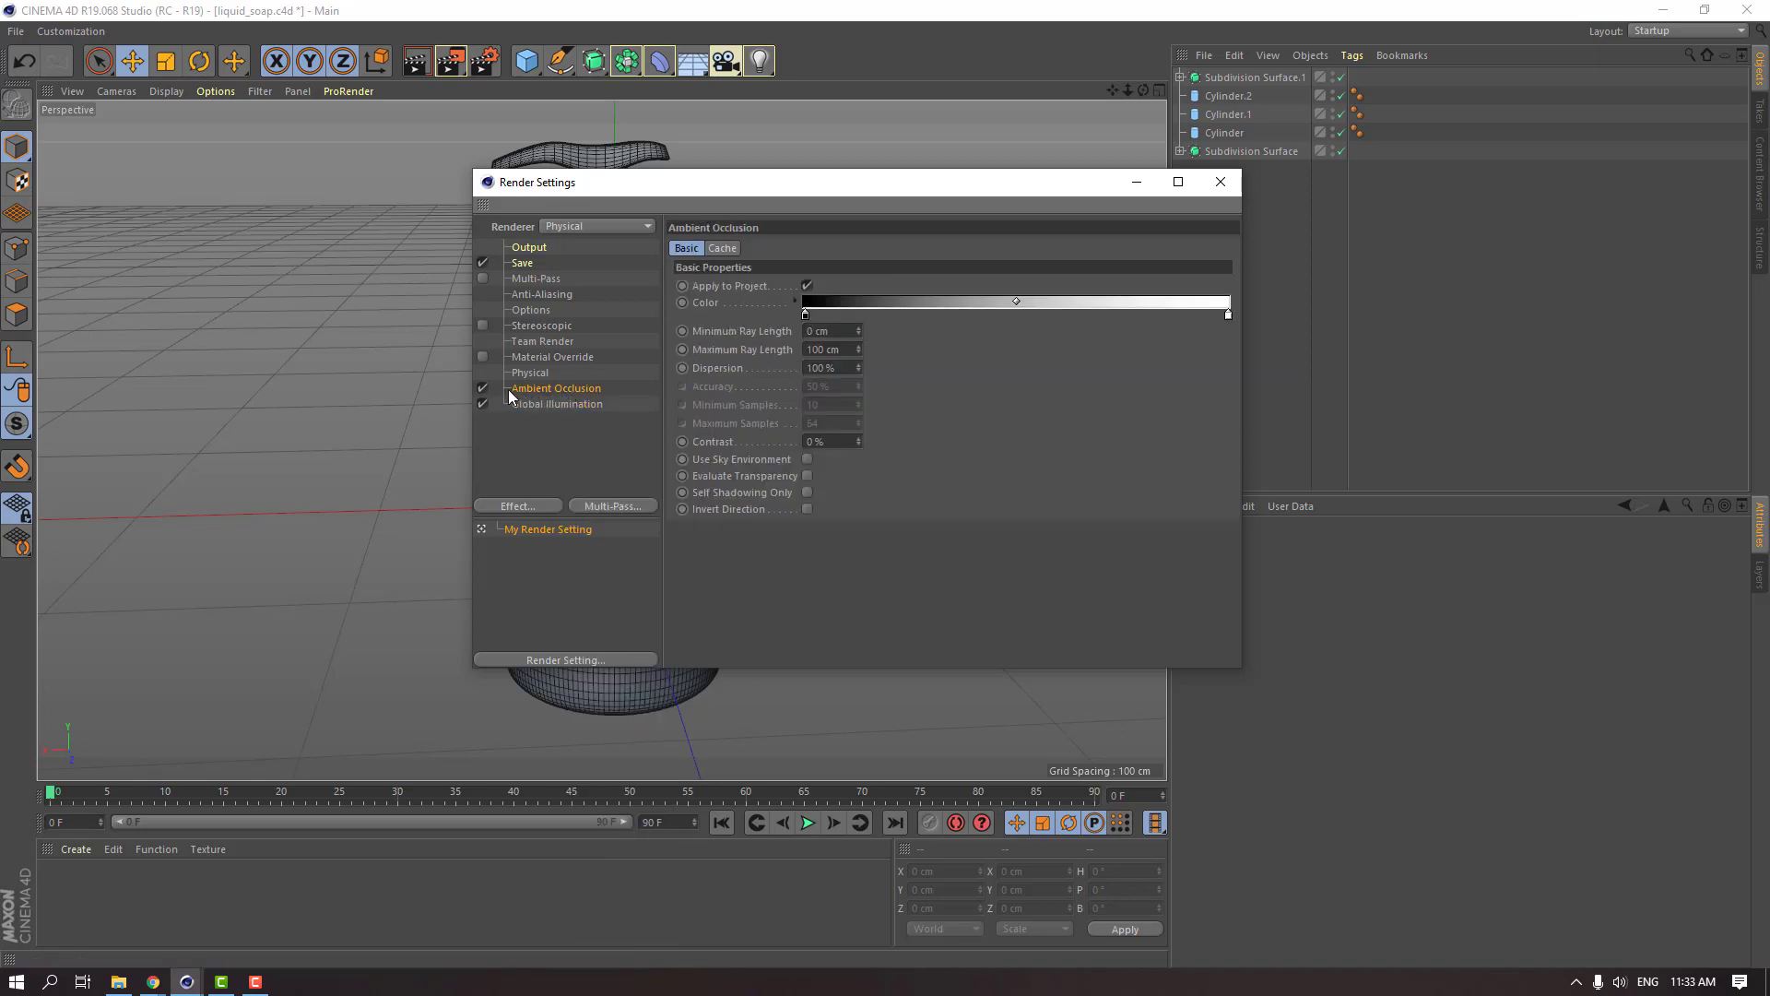
left_click(549, 404)
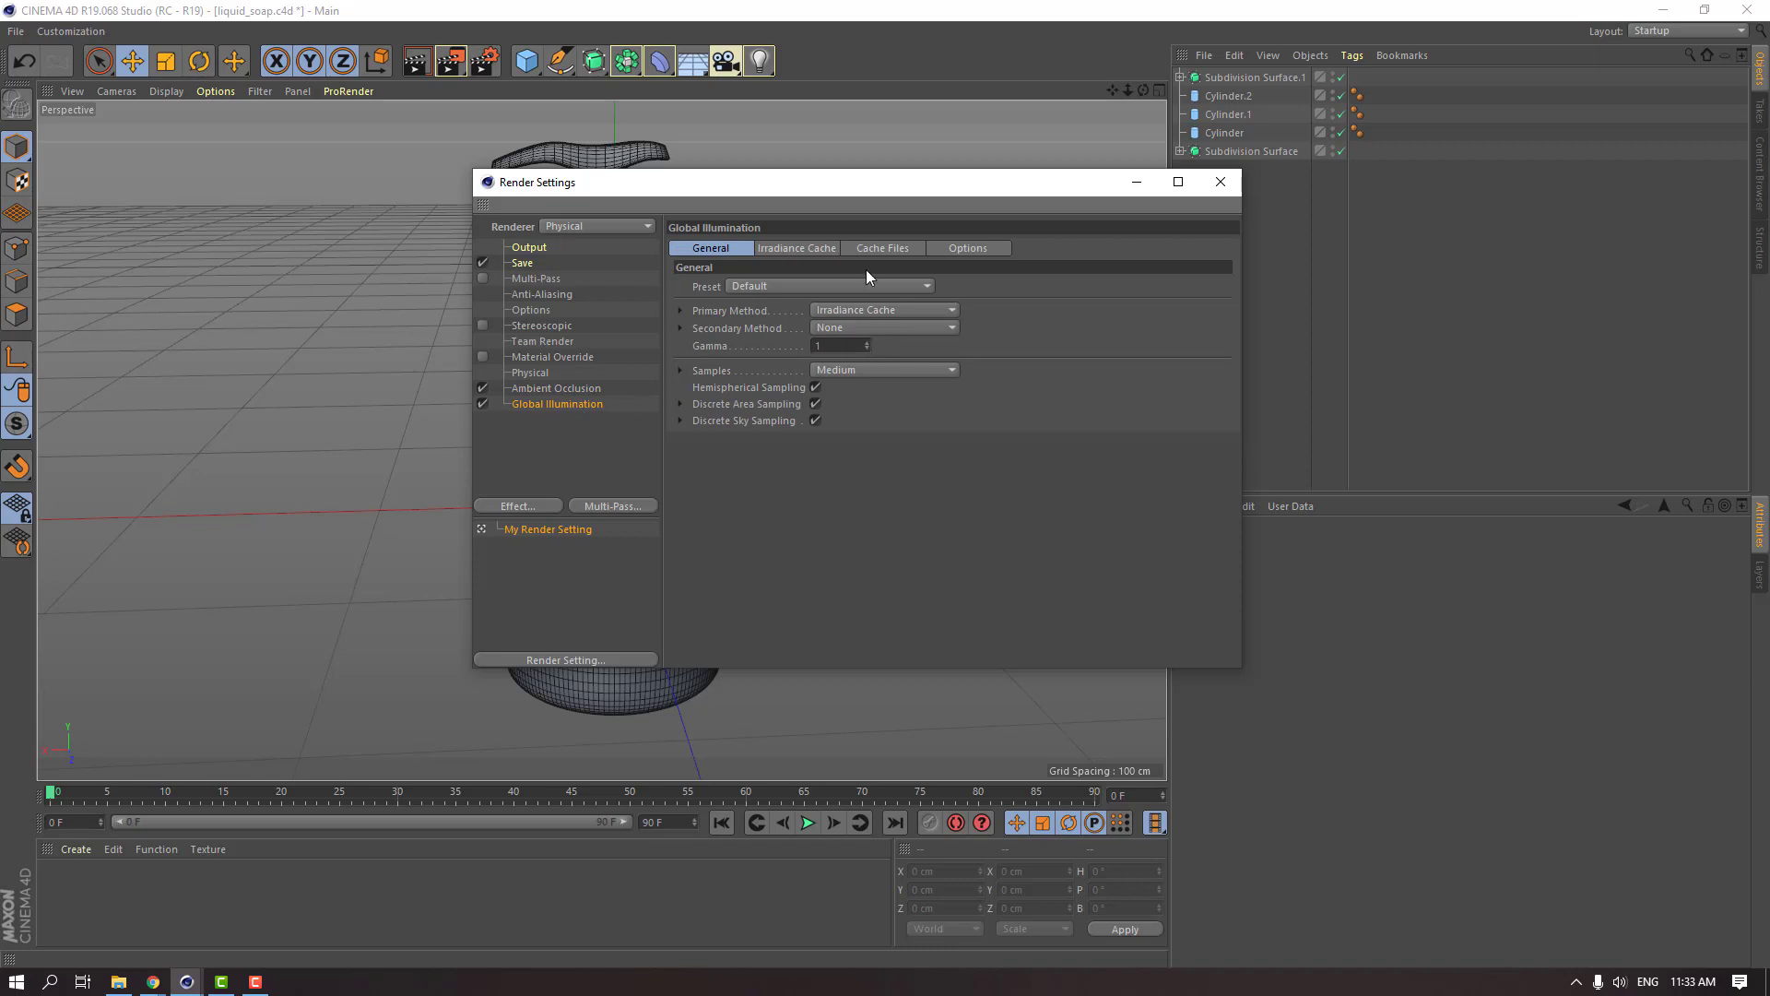
left_click_drag(824, 185, 745, 180)
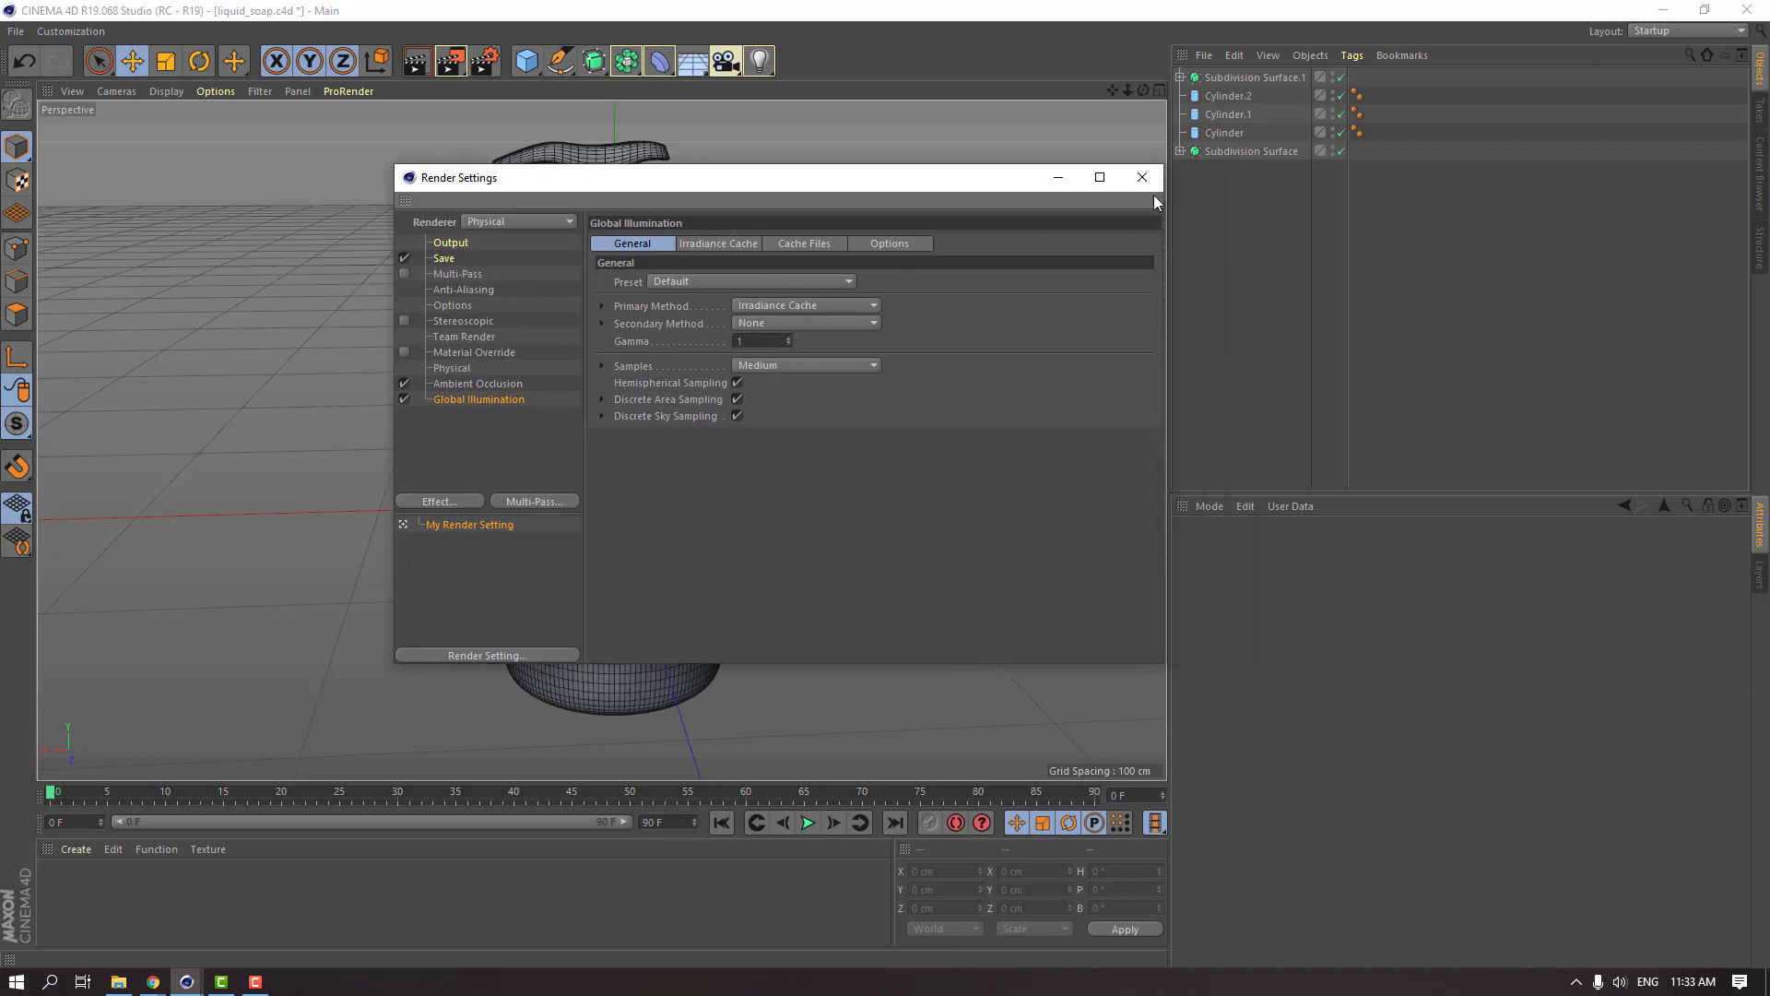
left_click(1143, 179)
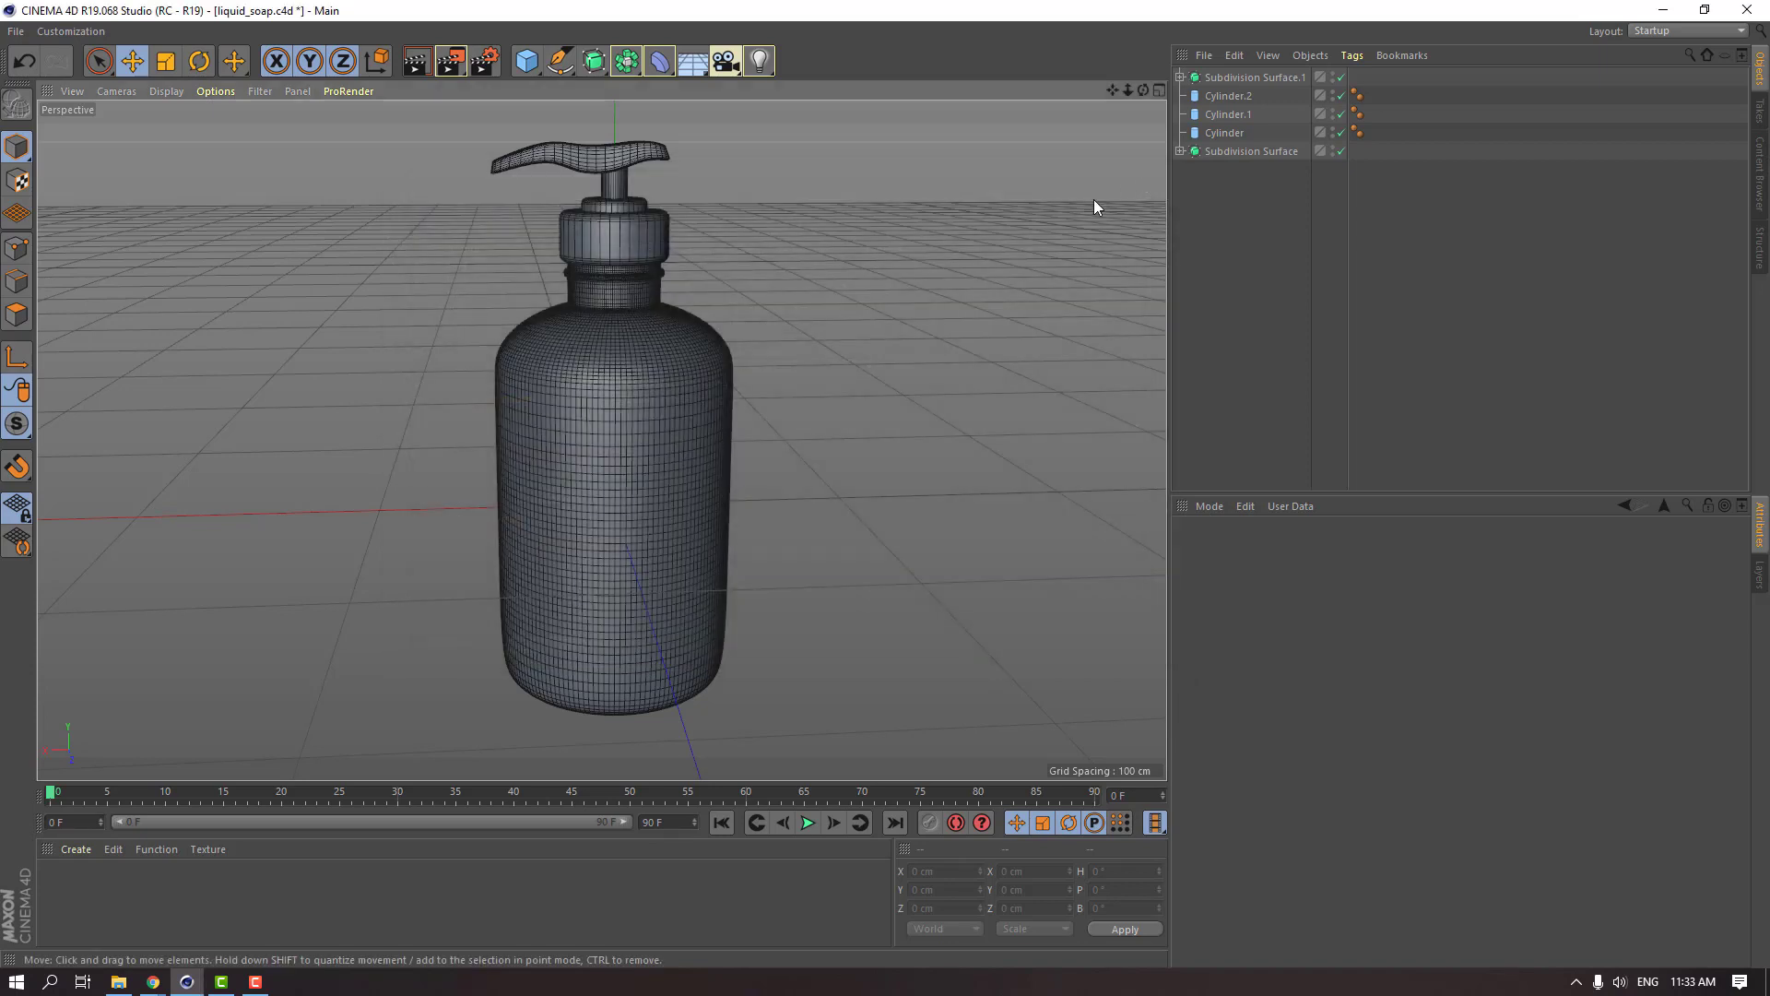
Render a preview of the soap bottle in the perspective view, then return to the normal view.
left_click(417, 61)
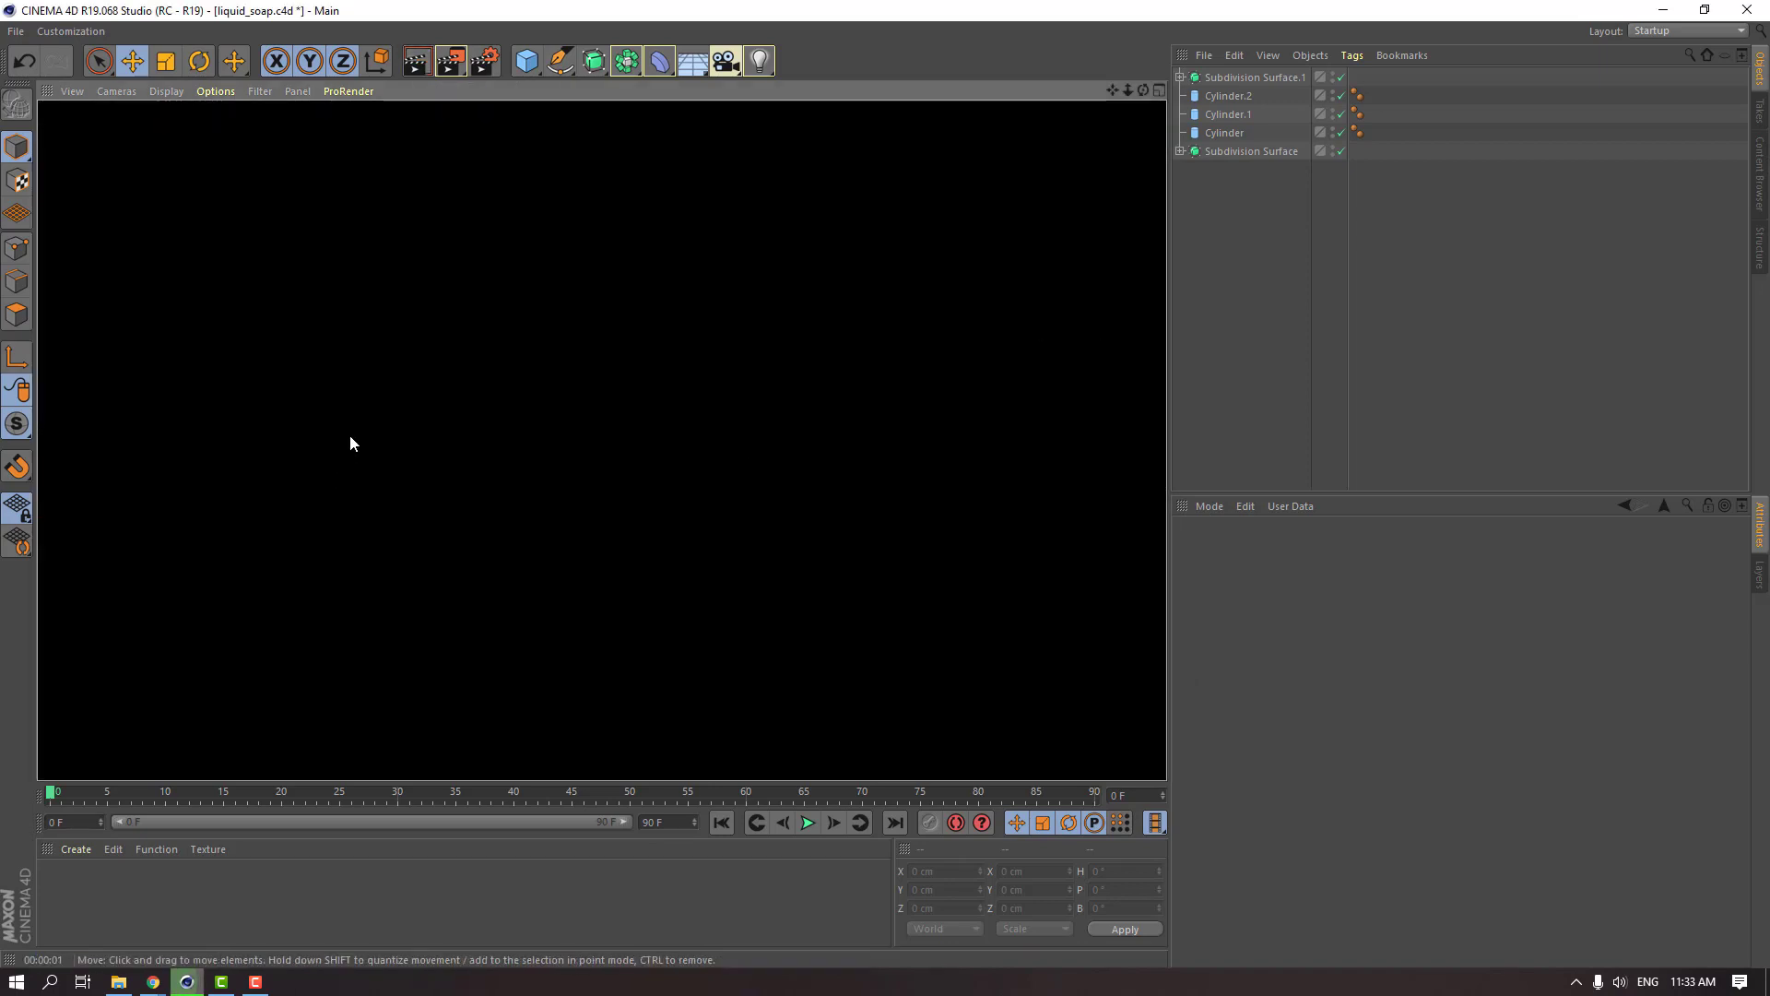
left_click(883, 332)
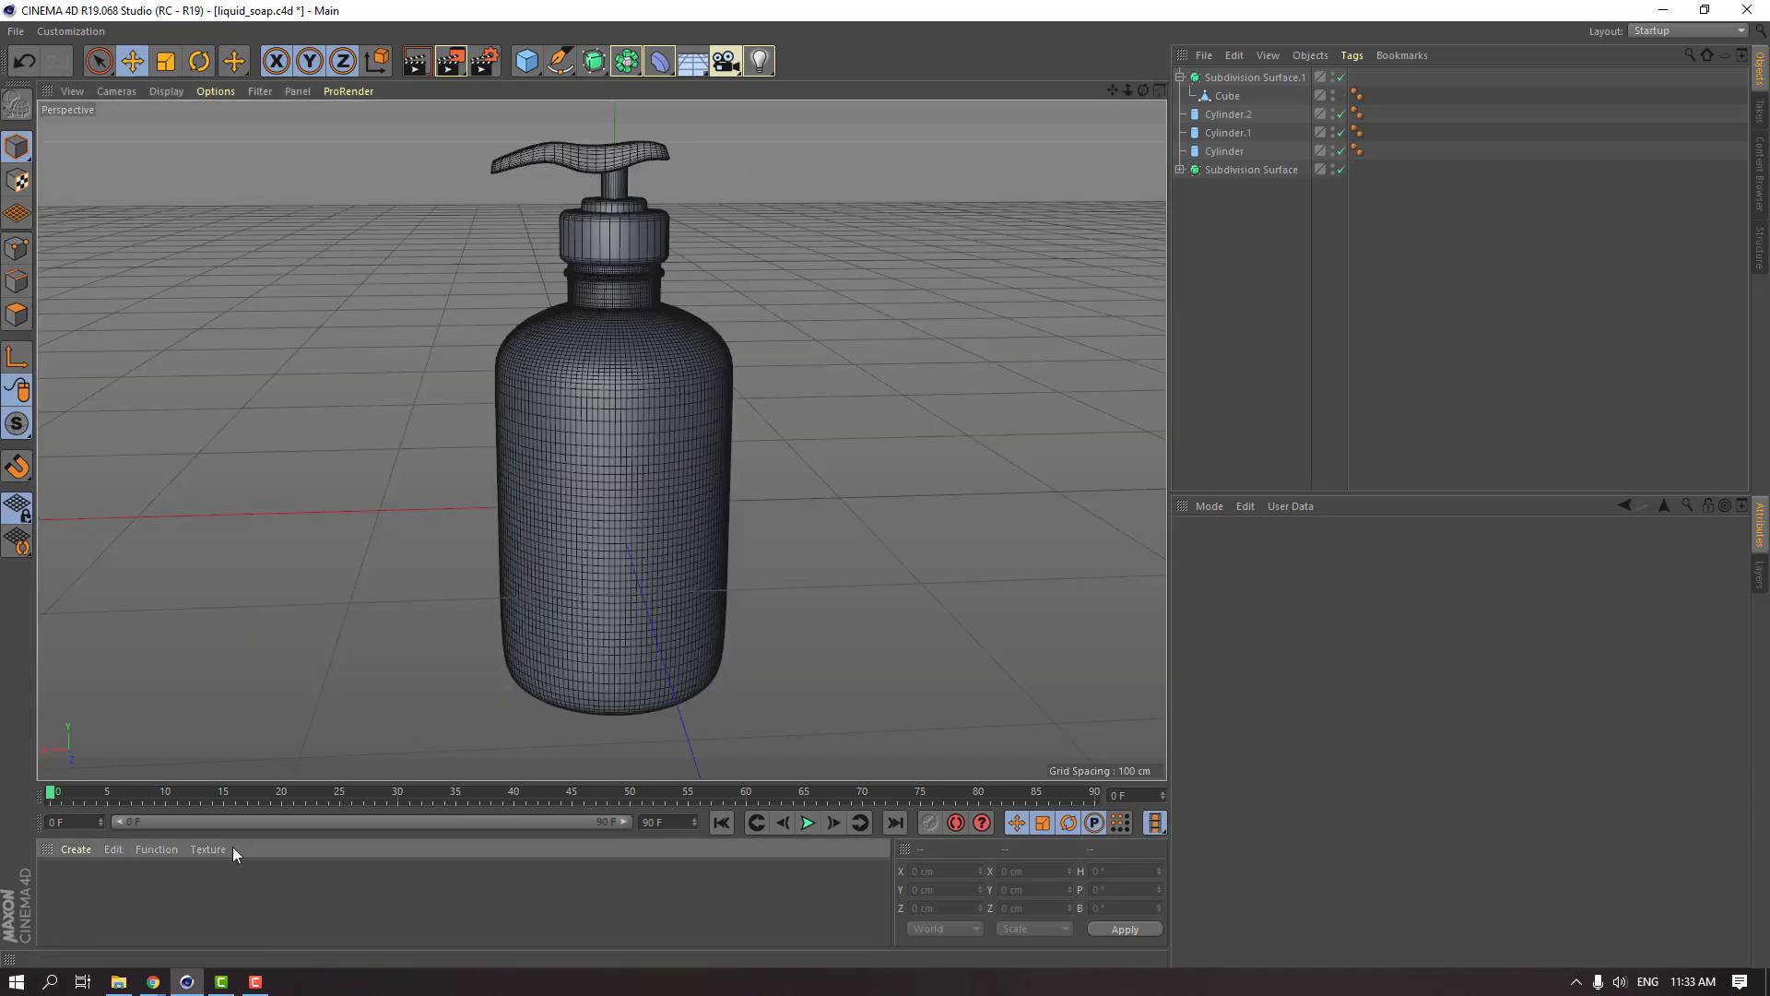
Create a new standard material and darken its base color to a V value of 30%.
left_click(71, 849)
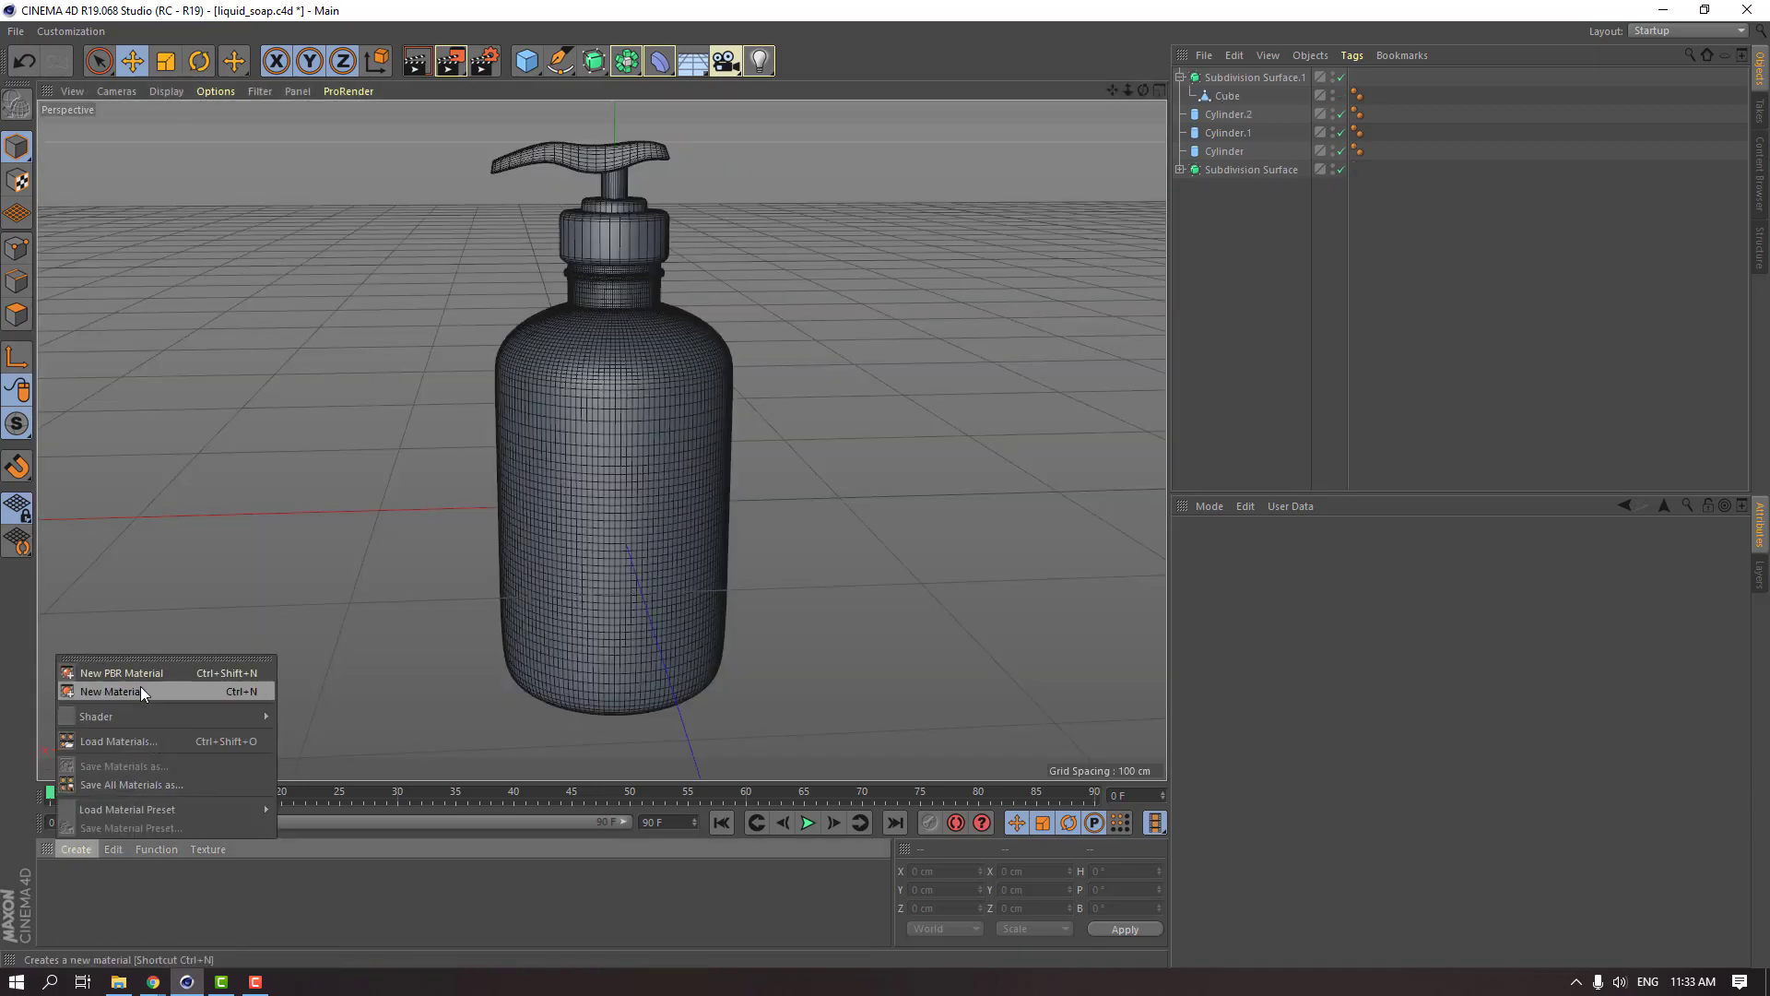
left_click(240, 694)
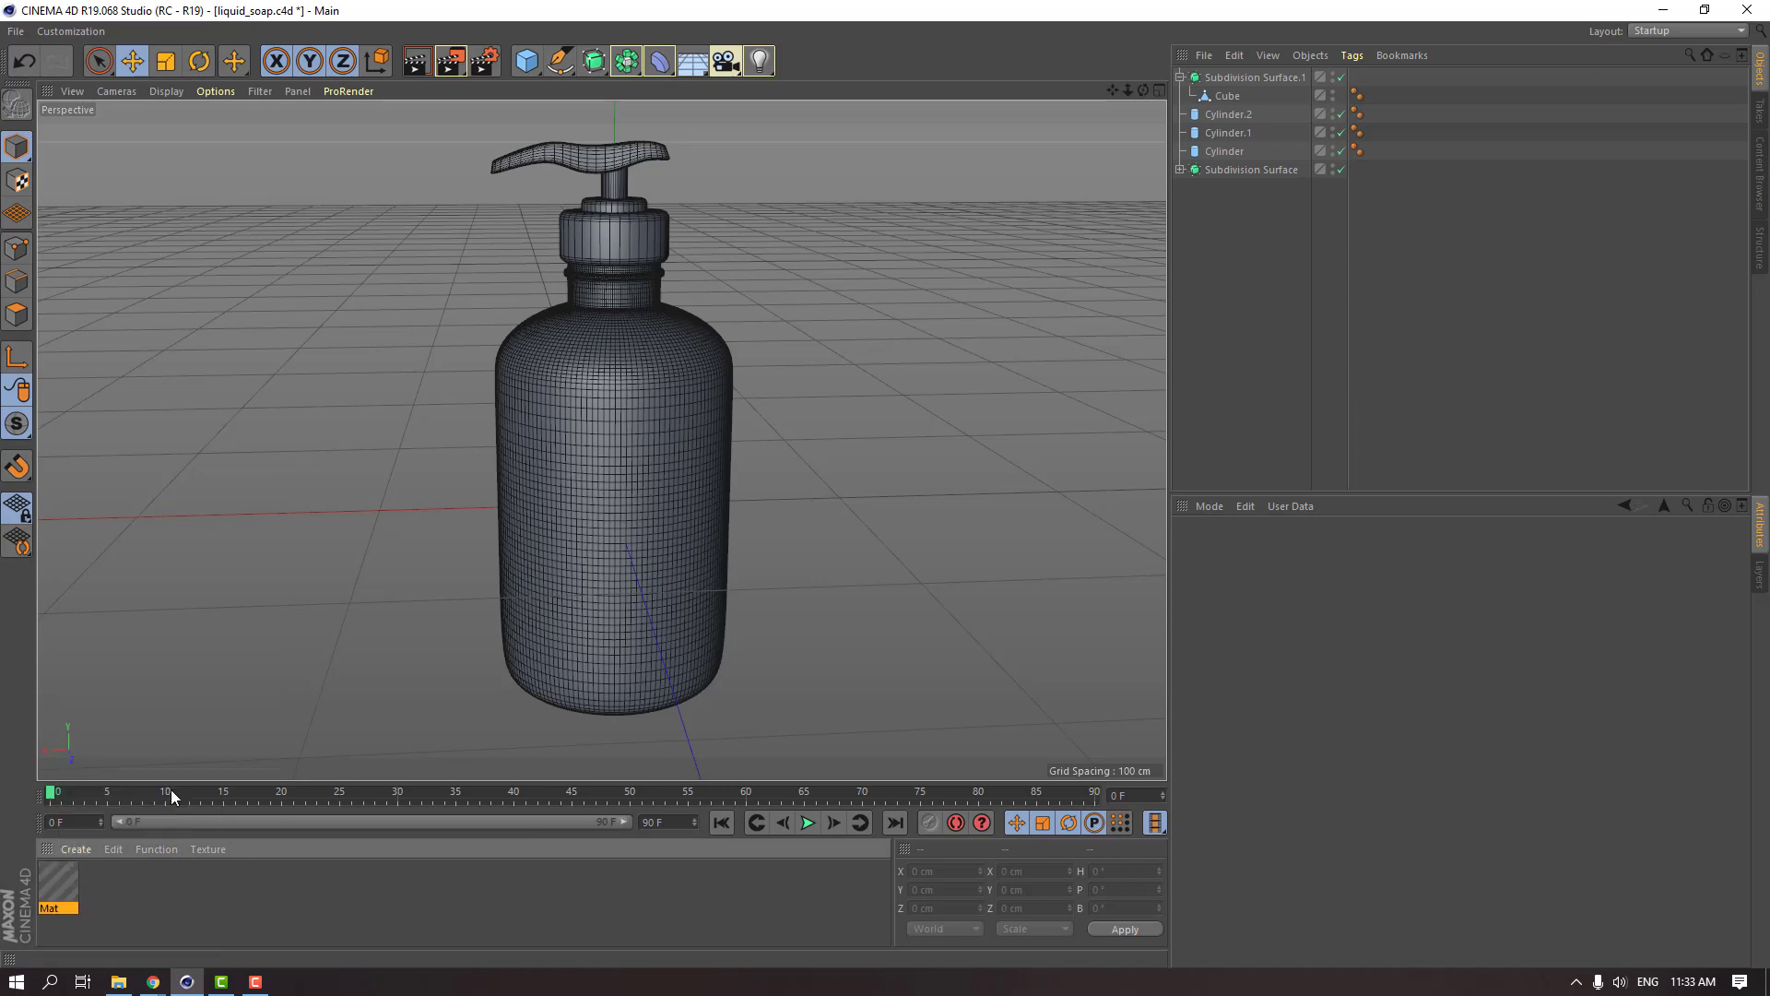
left_click(188, 917)
double_click(64, 878)
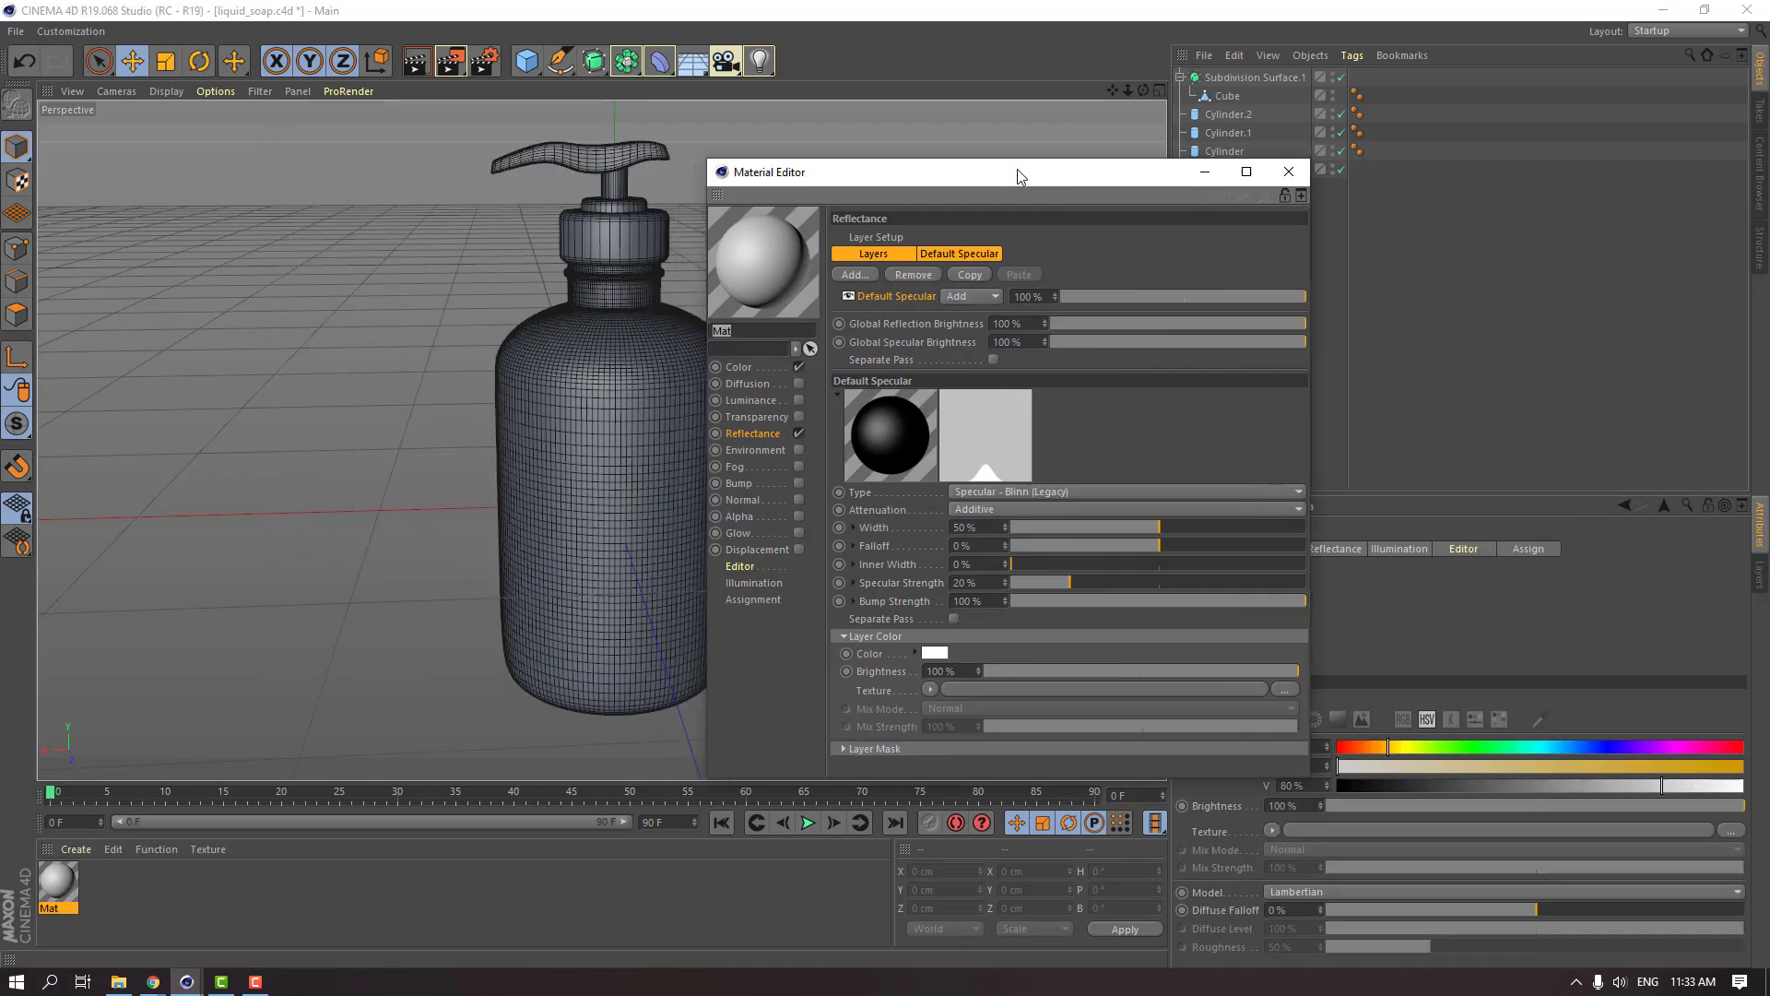
left_click_drag(1019, 175, 1052, 163)
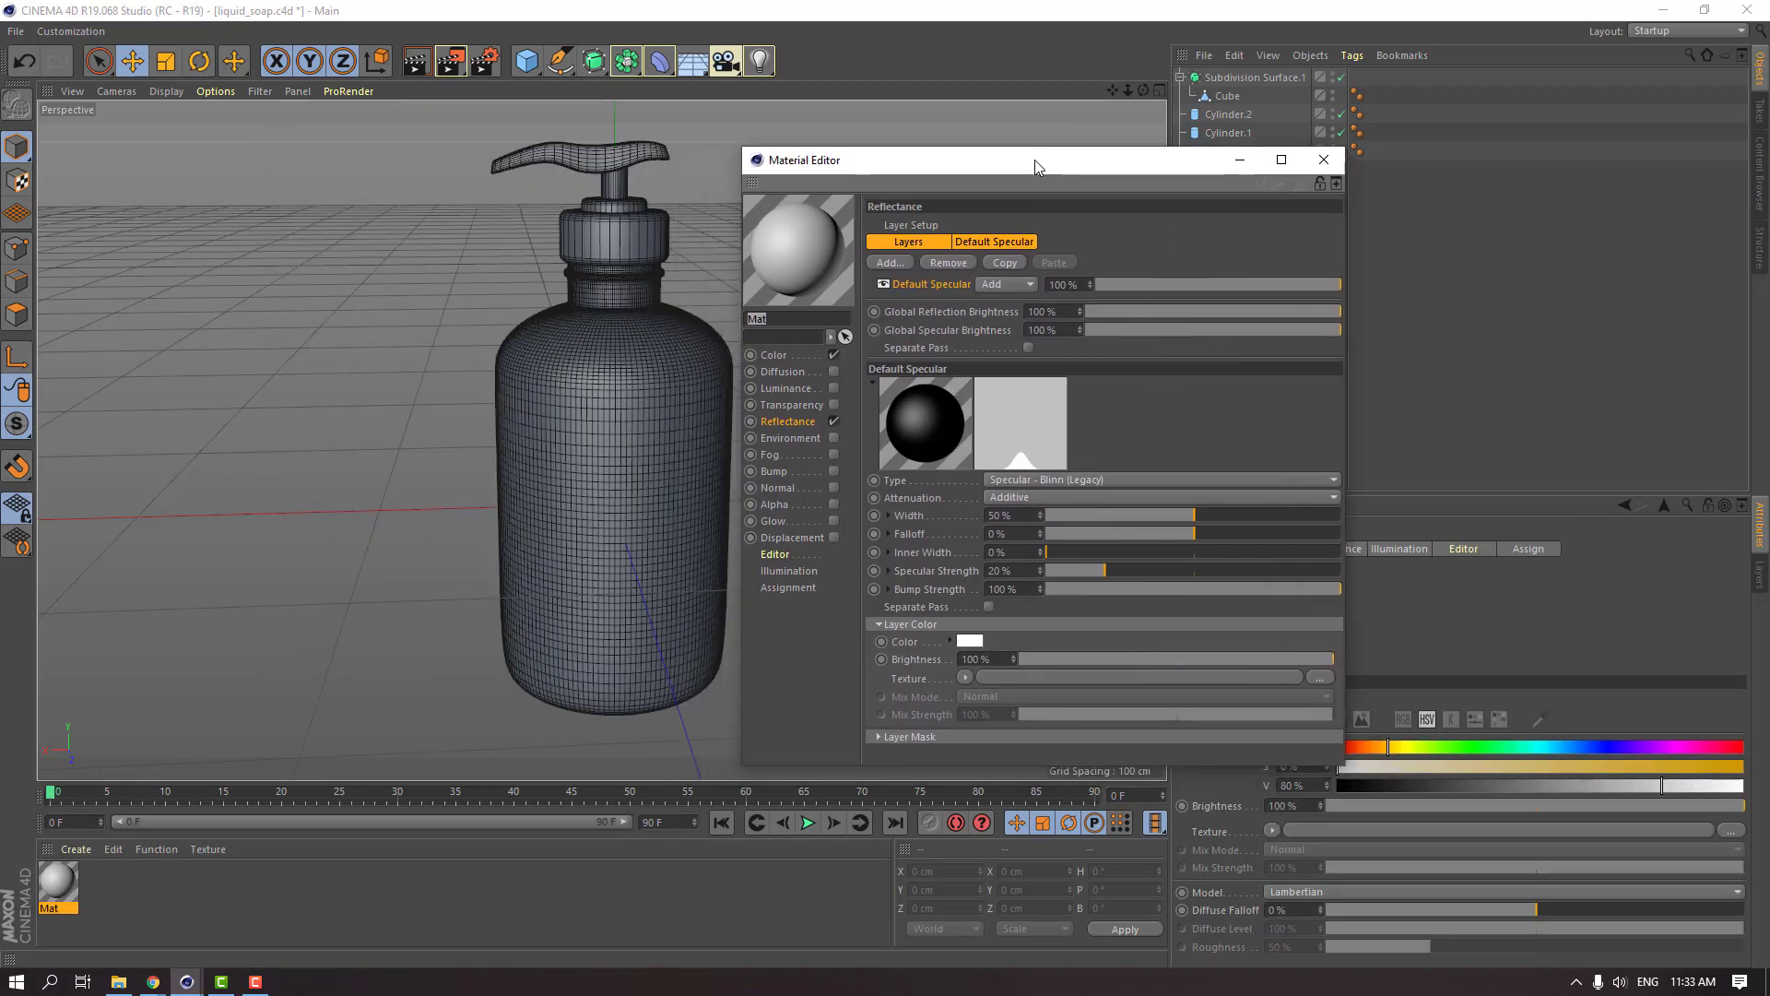
left_click(773, 355)
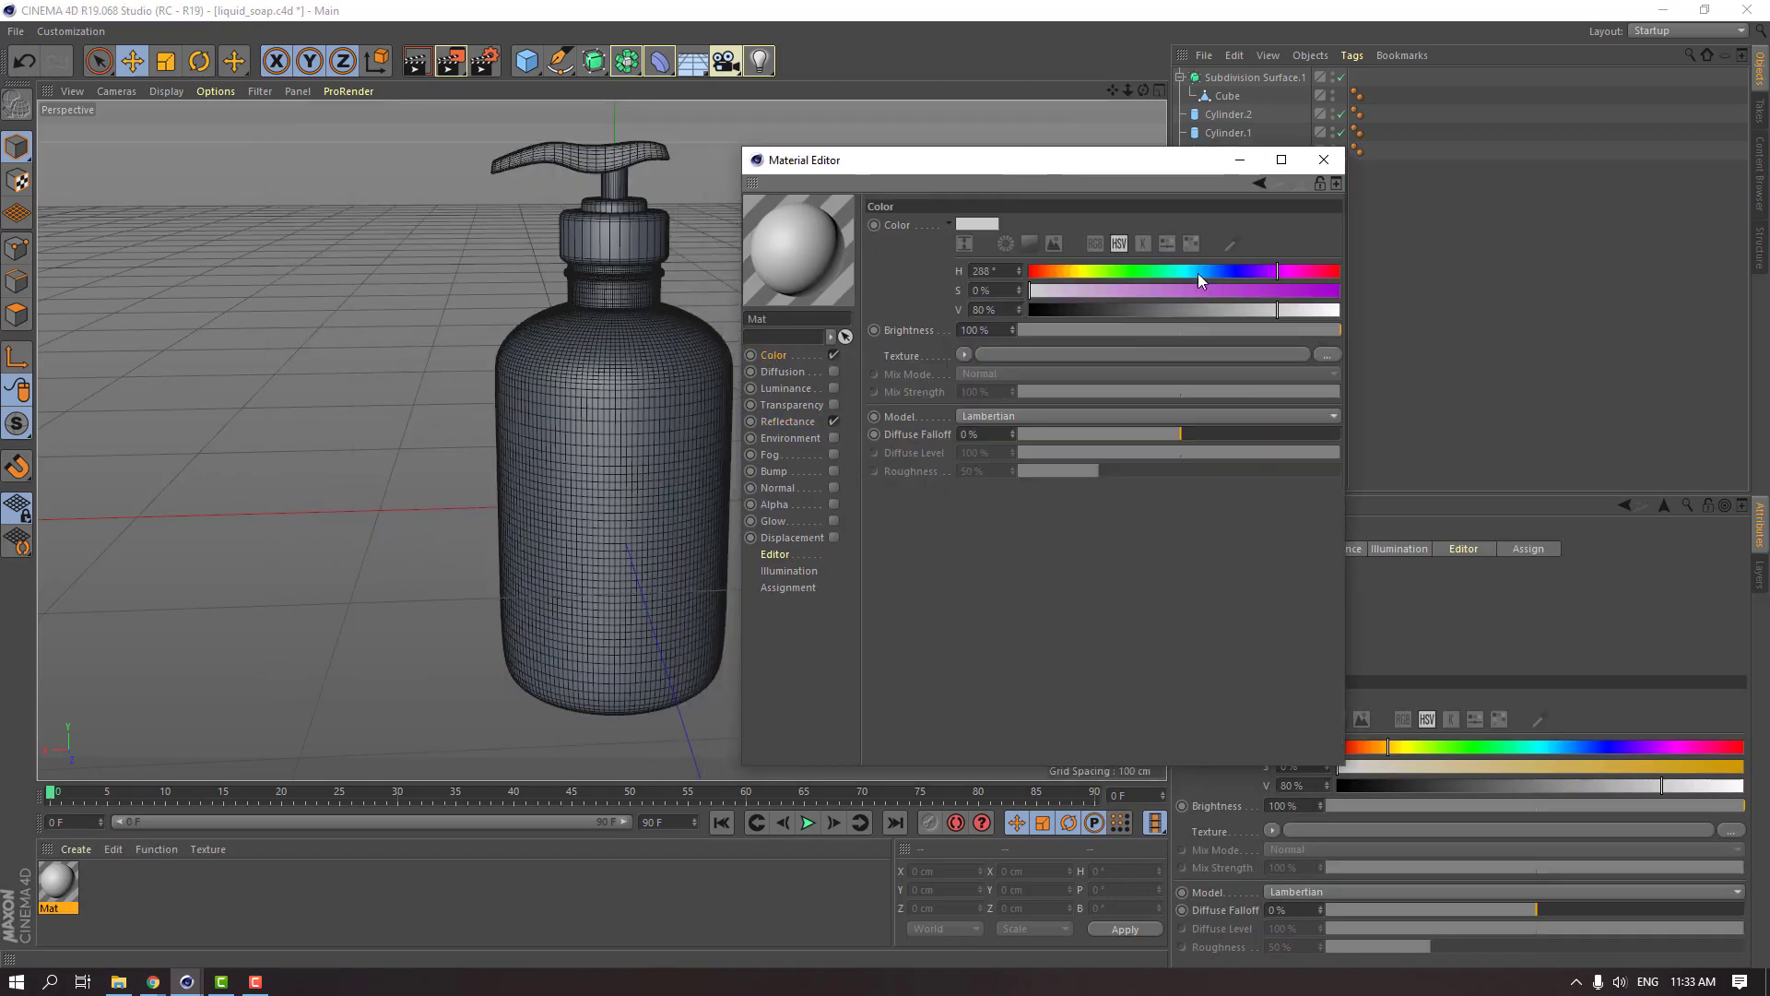
left_click_drag(1198, 310, 1104, 308)
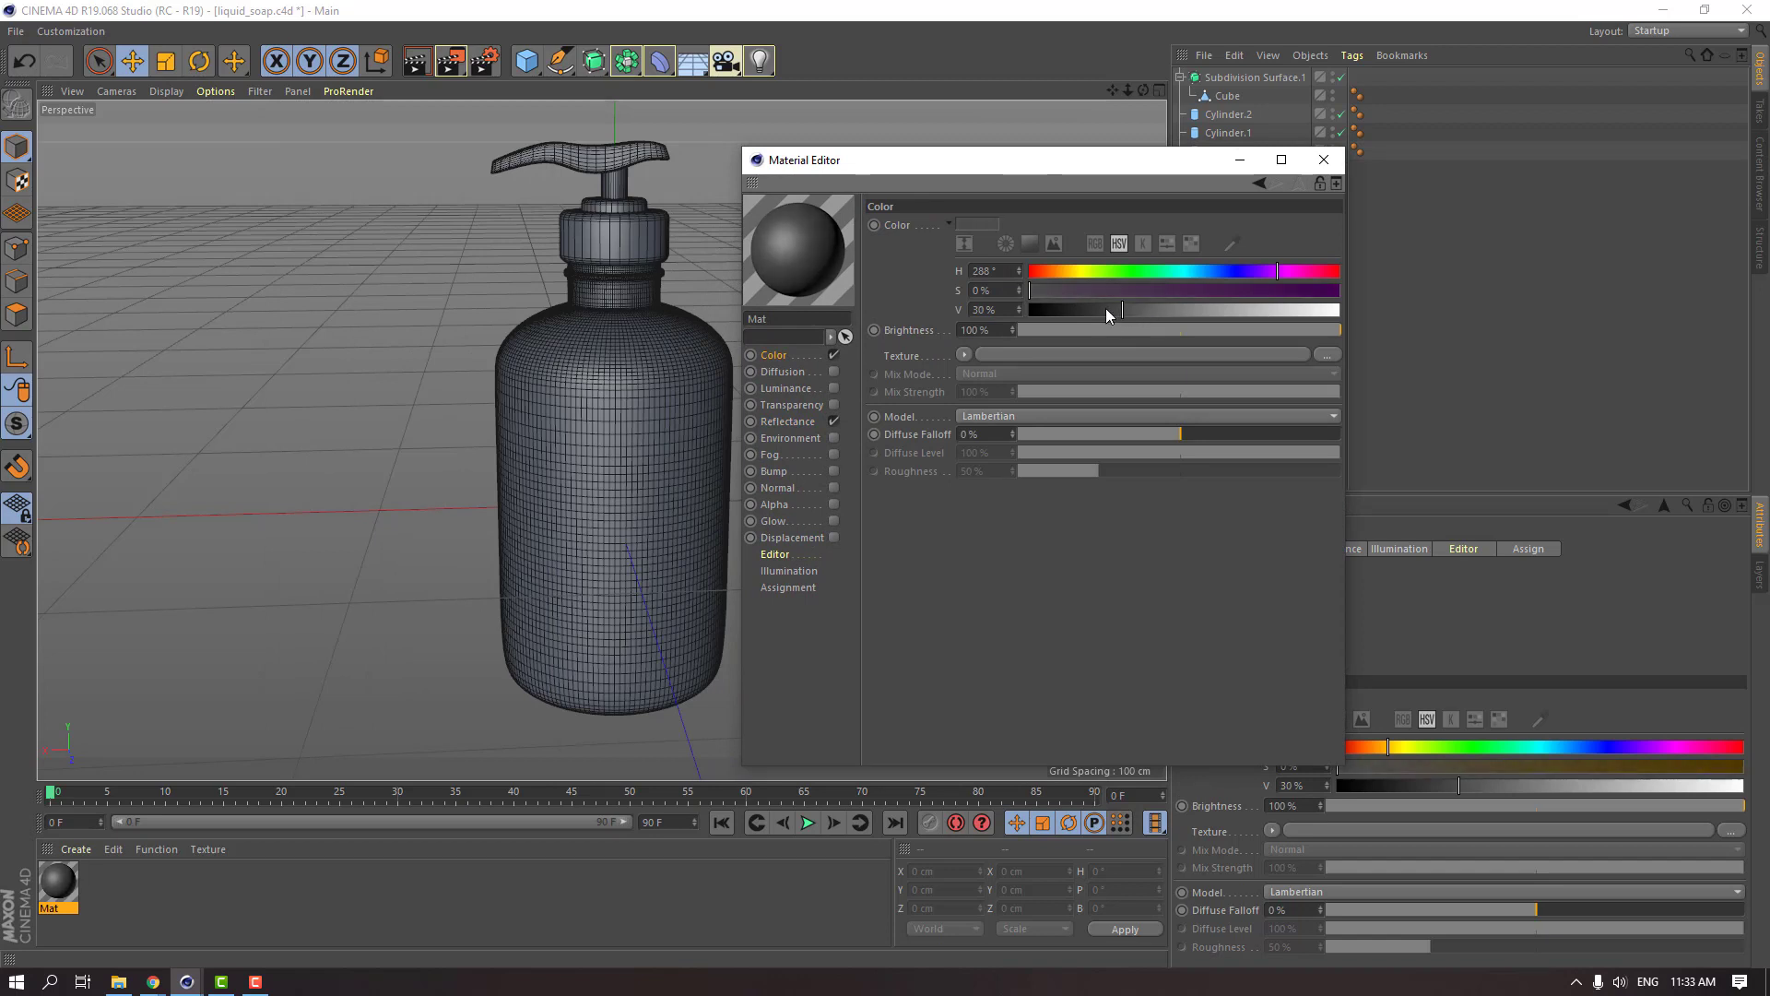
Change the material's default specular layer to Ward, with 41% roughness and 24% reflection strength.
left_click(789, 424)
left_click(1011, 478)
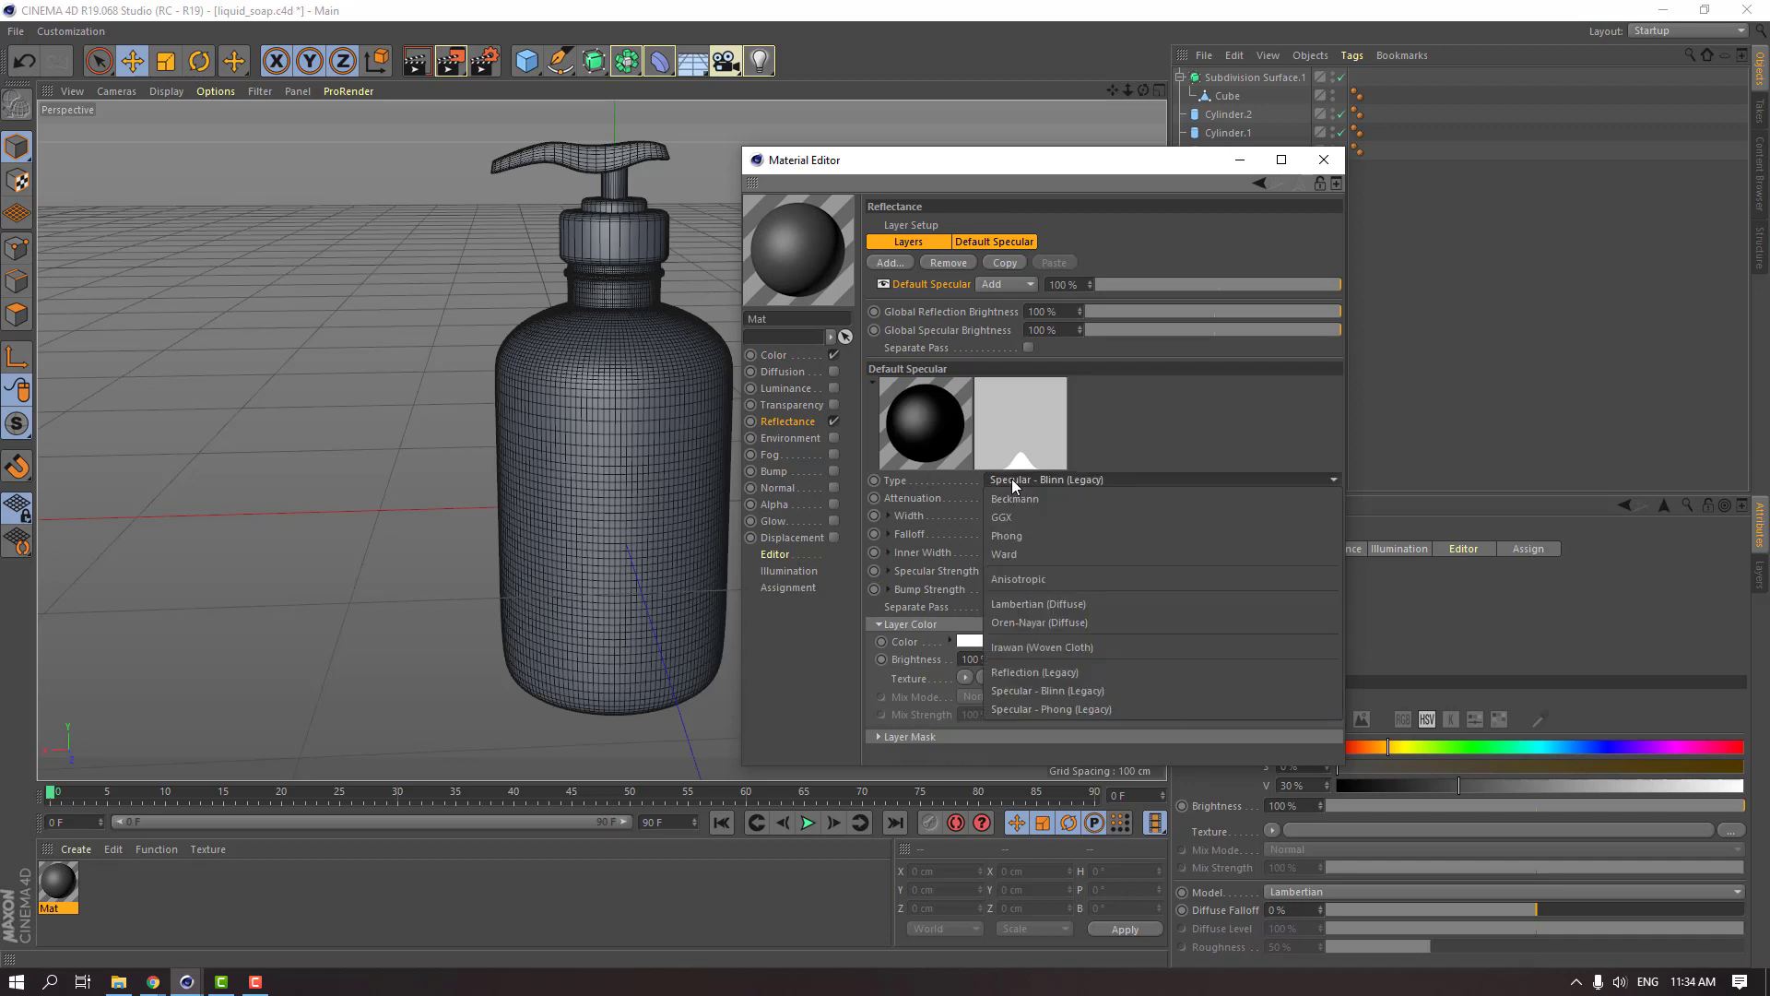
left_click(1011, 558)
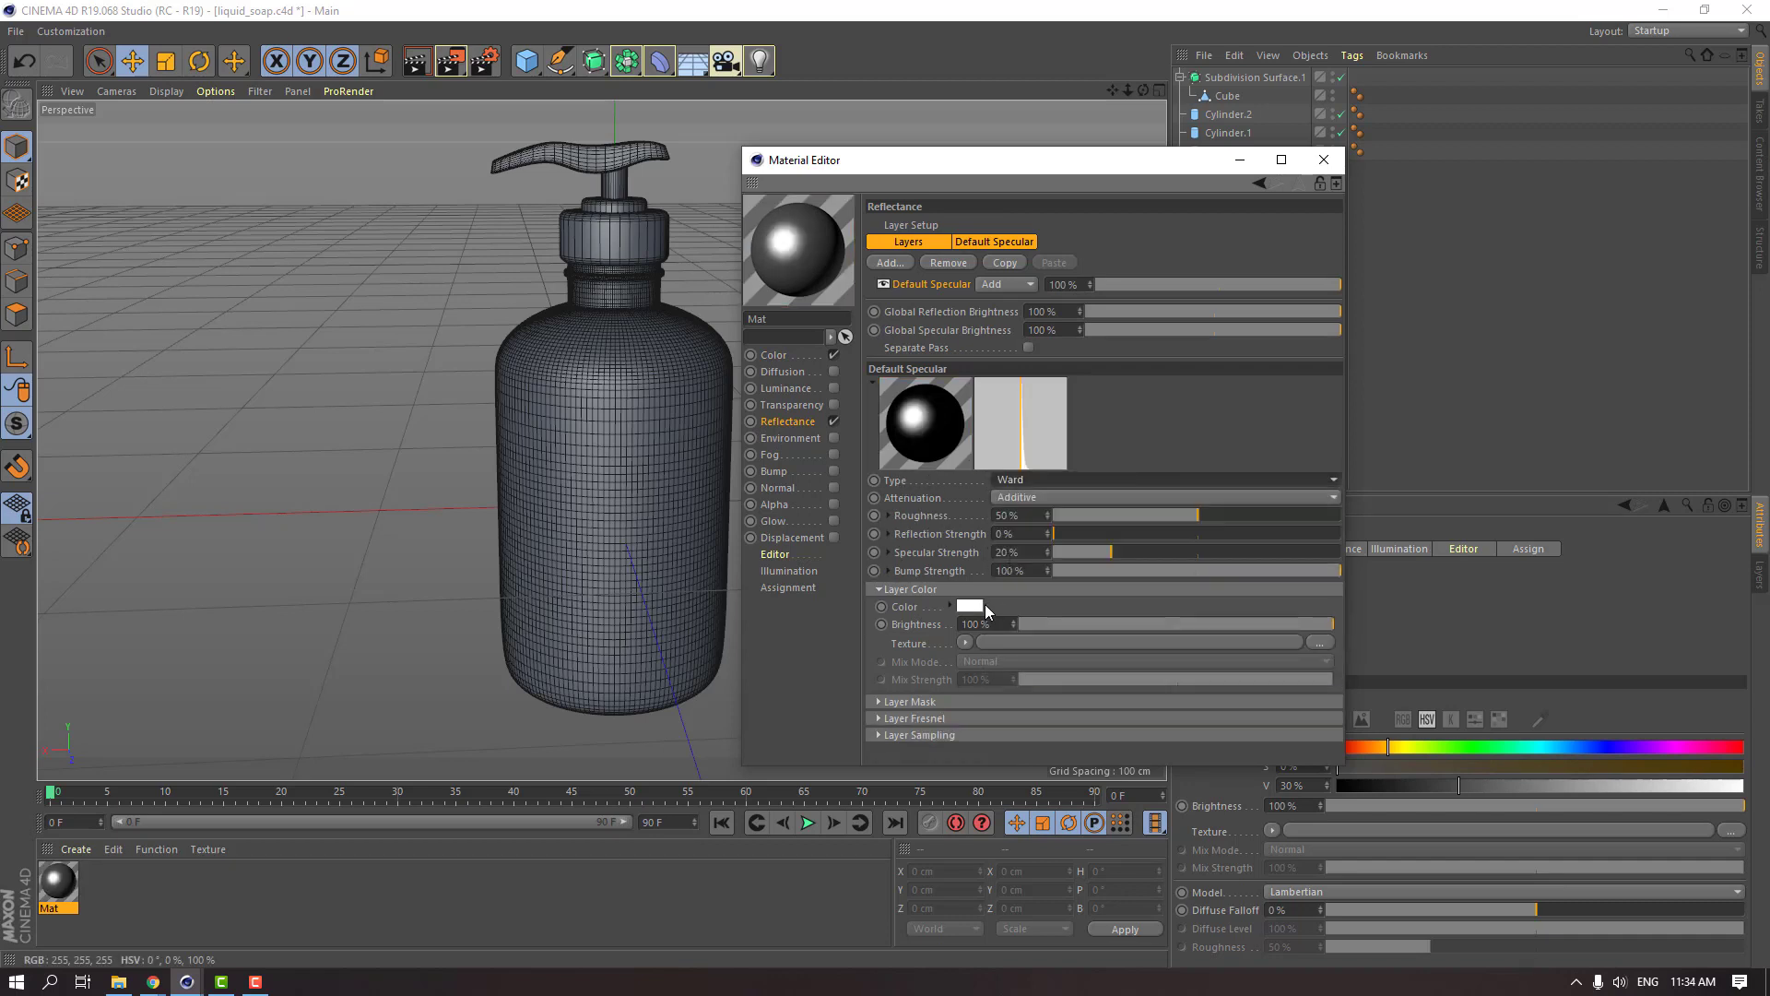
left_click_drag(1076, 535, 1172, 513)
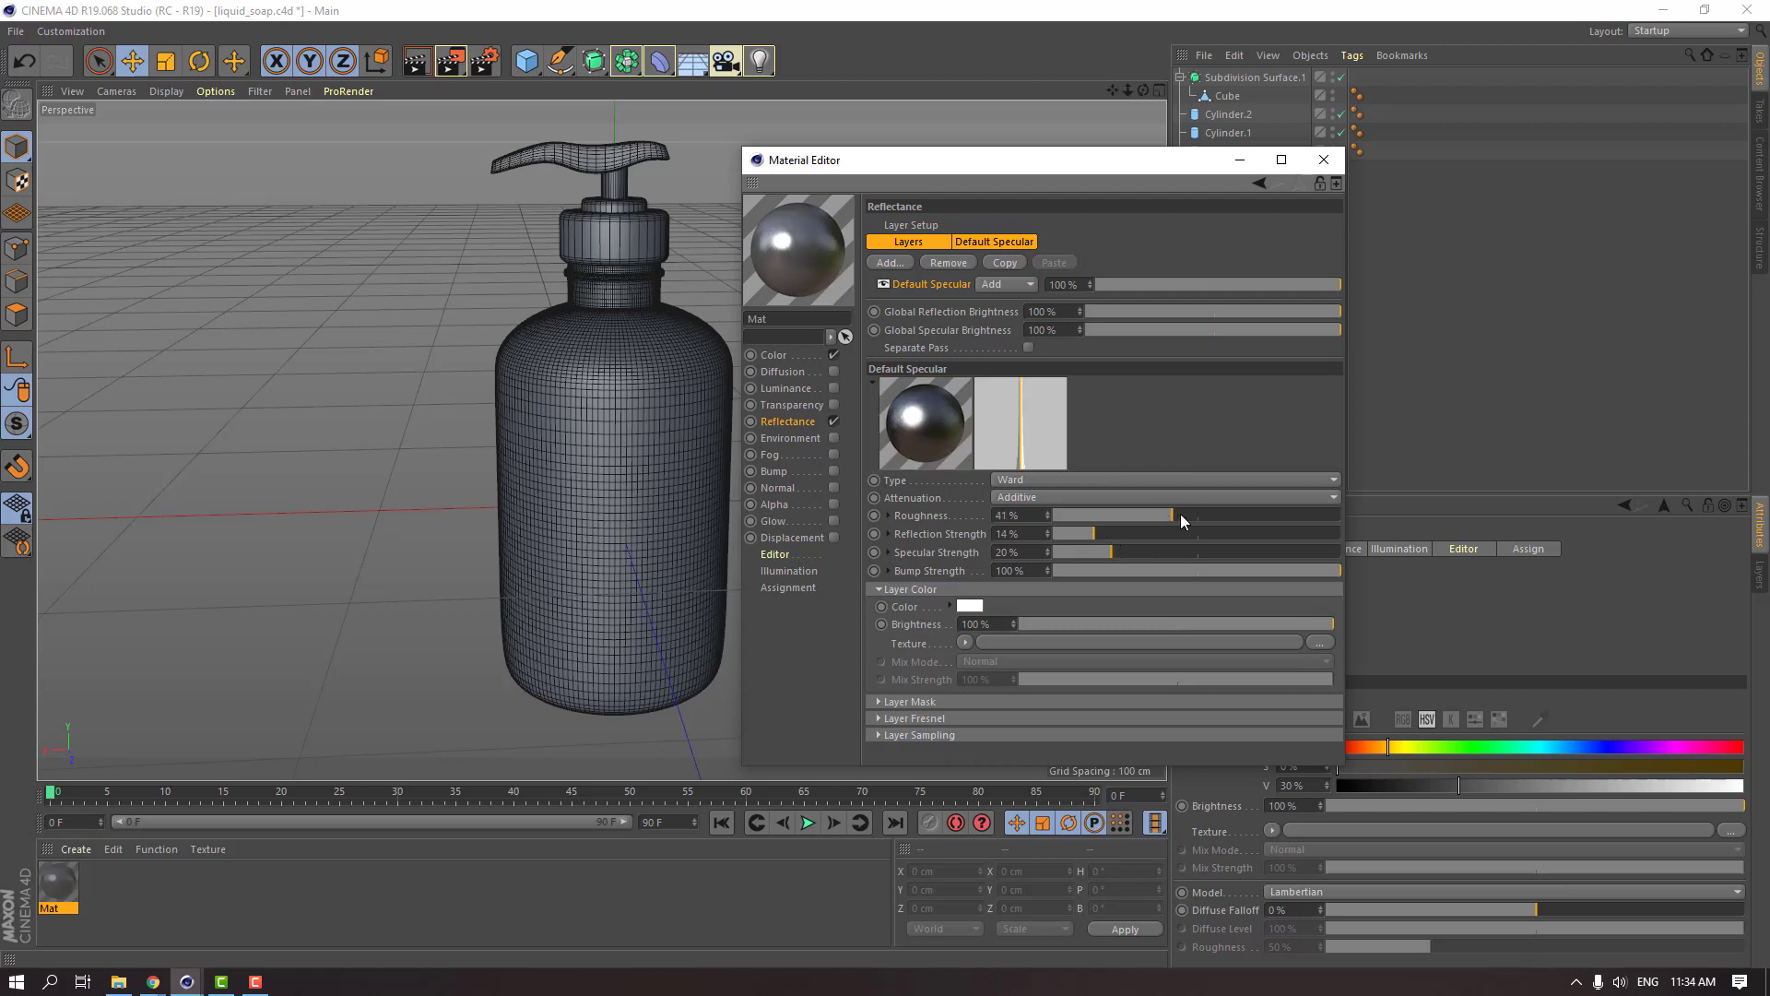
left_click(1126, 533)
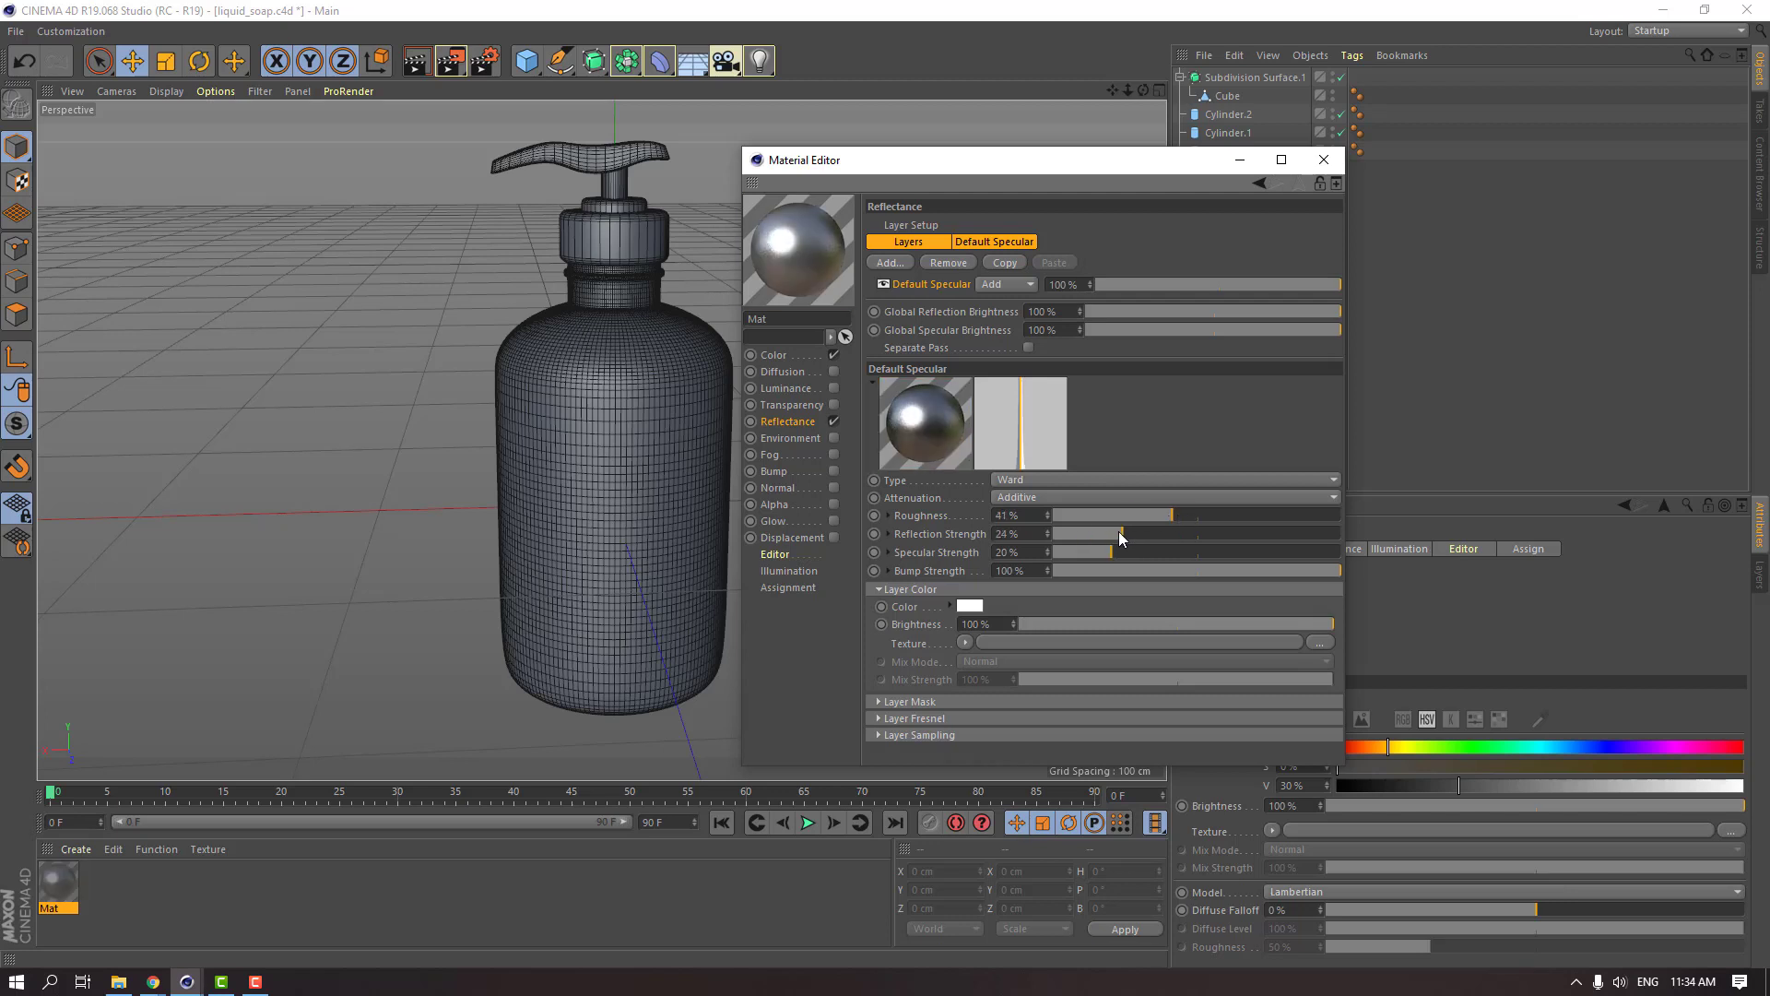
left_click(1122, 532)
Set the specular layer color to a dark reddish tone with H 0°, S 22% and V 23%.
left_click(964, 612)
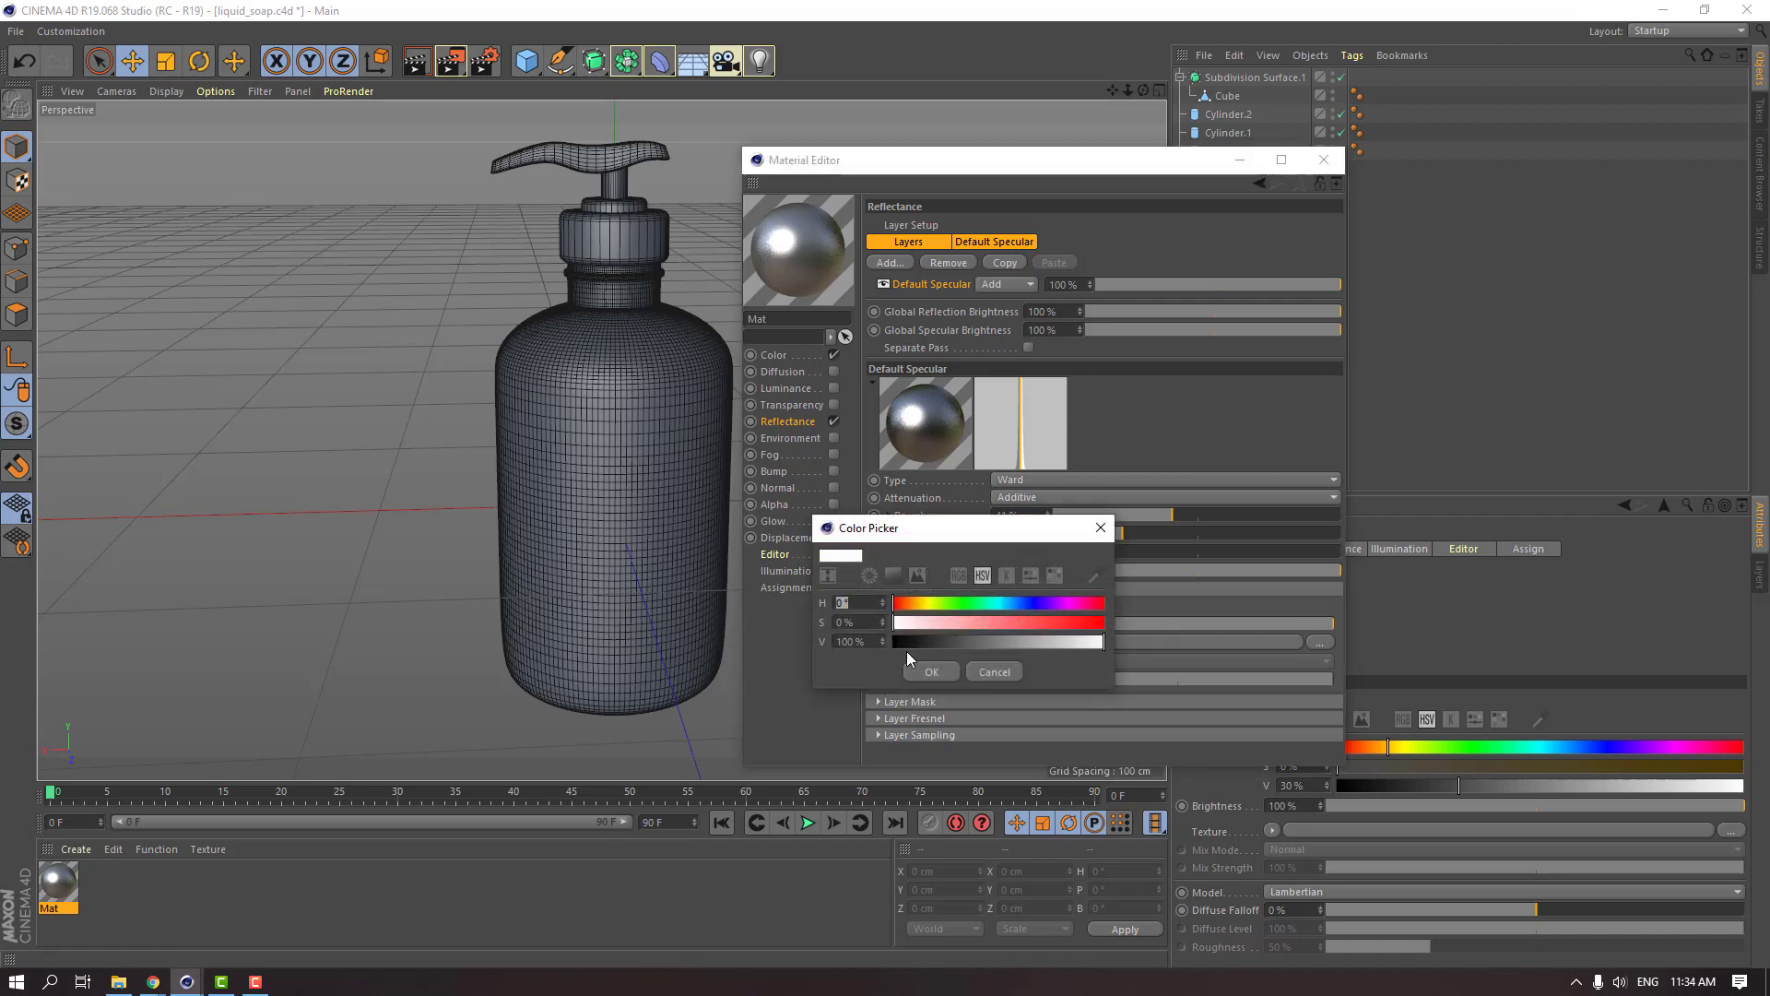
mouse_move(906, 645)
left_mouse_down()
mouse_move(944, 655)
mouse_move(938, 633)
left_mouse_up()
left_click(942, 622)
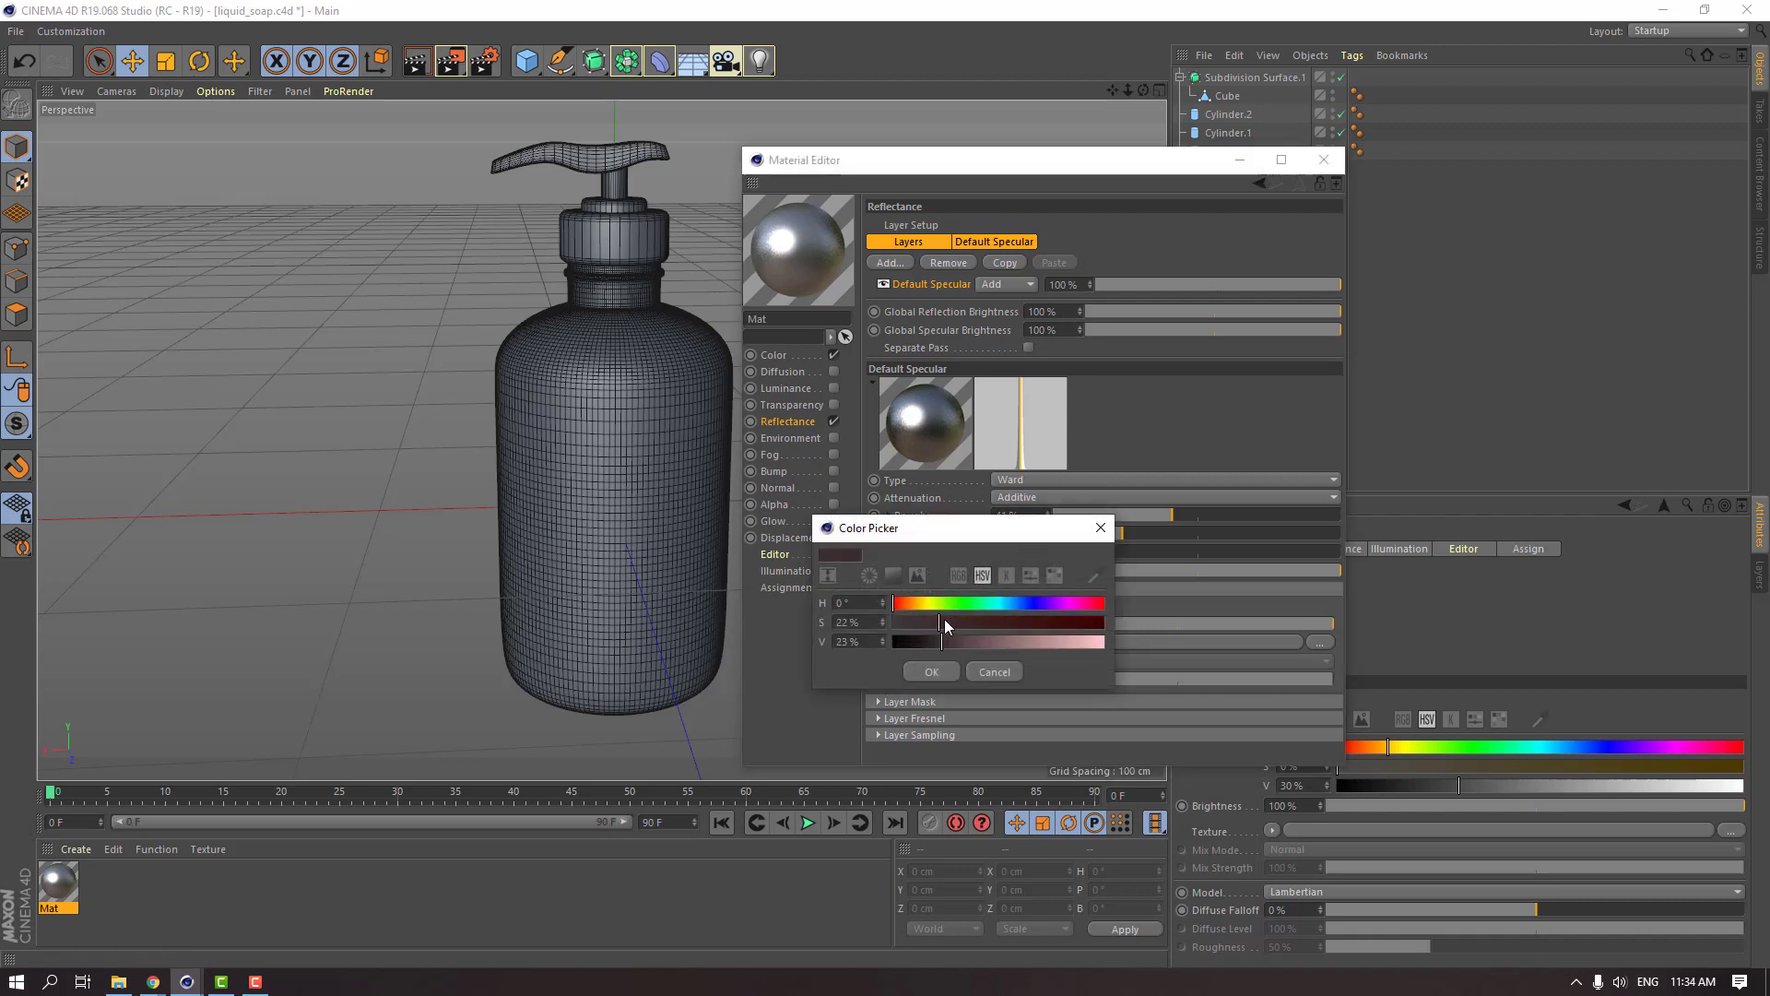
left_click(933, 668)
Adjust the Ward layer to 30% roughness, 49% reflection strength and 26% specular strength.
mouse_move(1131, 518)
left_mouse_down()
mouse_move(1158, 537)
mouse_move(1197, 536)
mouse_move(1202, 518)
mouse_move(1103, 550)
mouse_move(1171, 549)
mouse_move(1132, 544)
left_mouse_up()
left_click(1098, 534)
left_click(1145, 551)
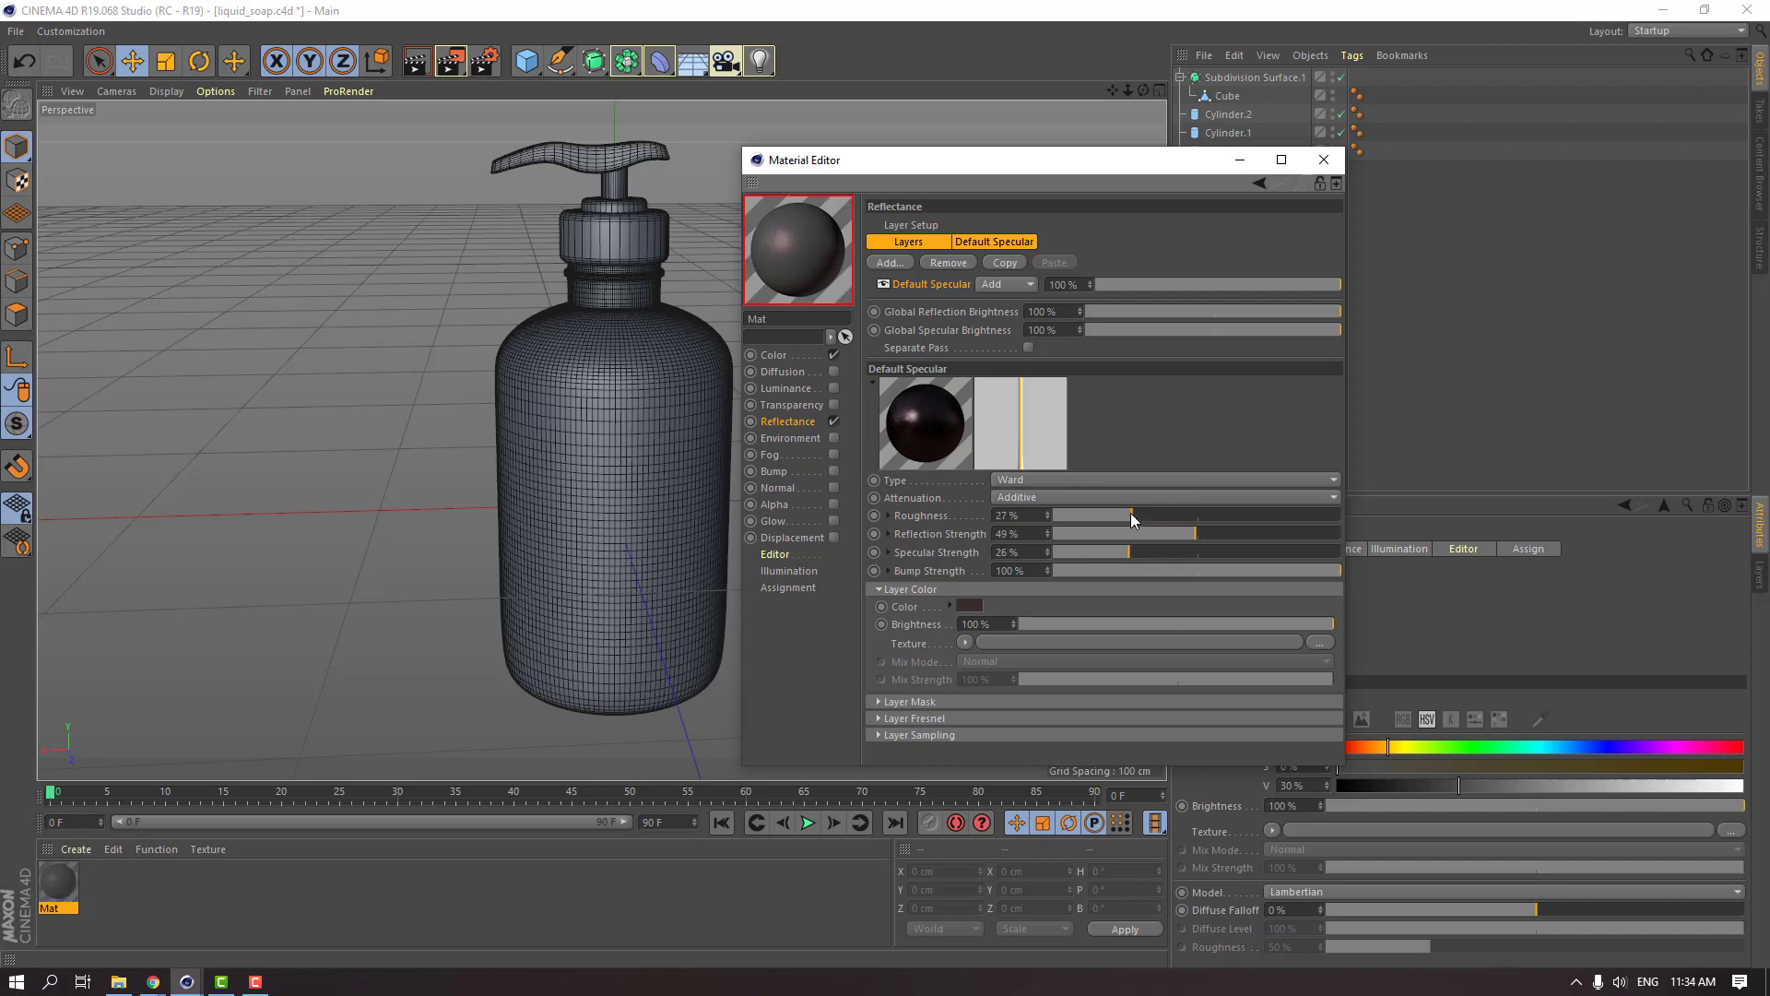
left_click(1140, 515)
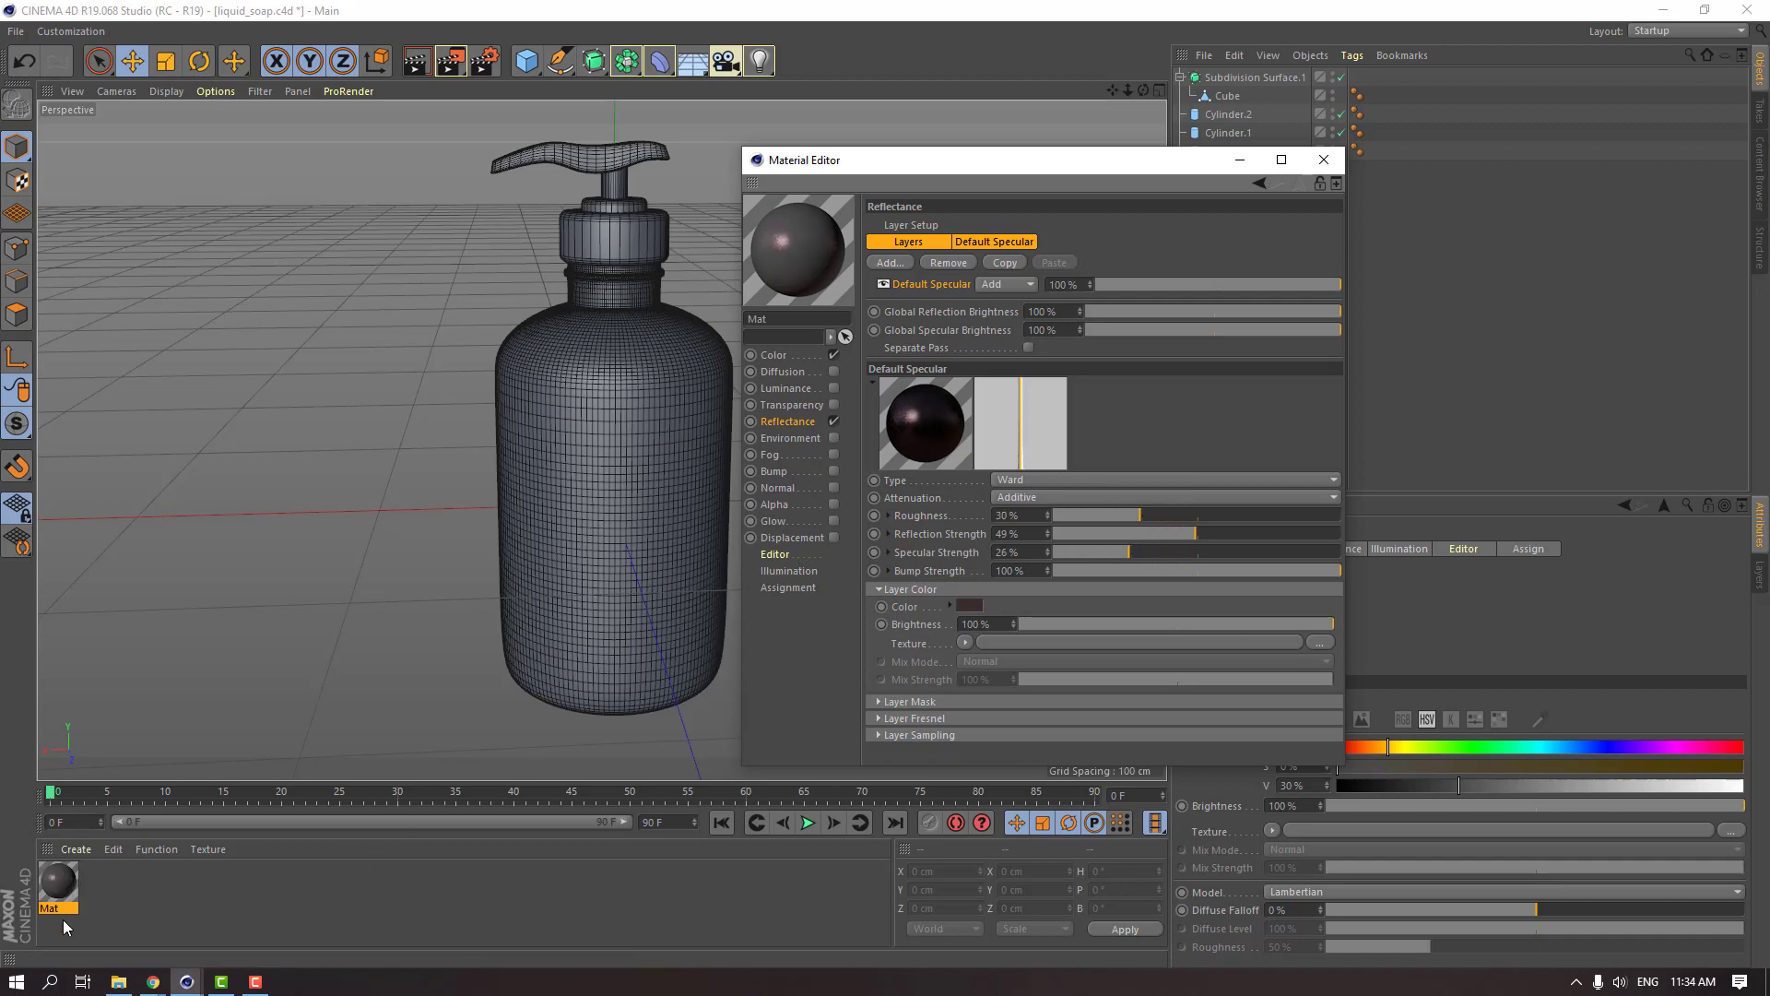
Apply the dark material to the bottle's body, close the Material Editor, and collapse the Subdivision Surface.1 hierarchy.
left_click(61, 885)
left_click_drag(61, 887, 609, 424)
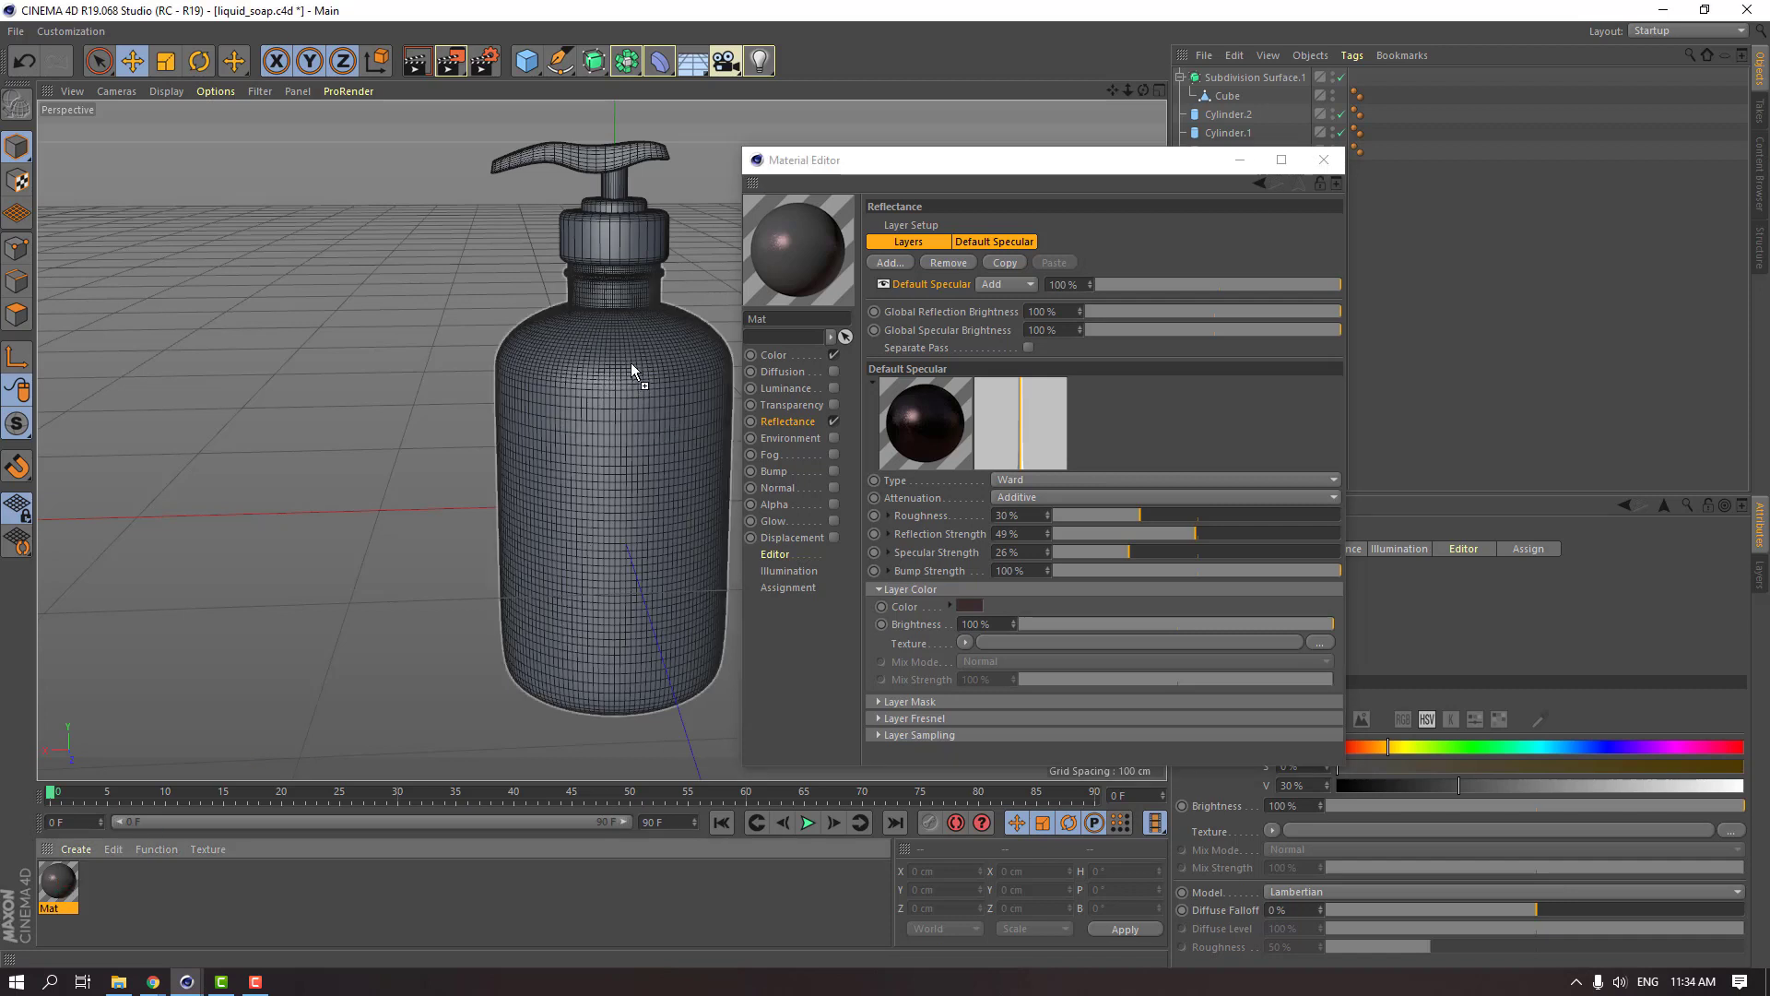
left_click_drag(630, 363, 613, 365)
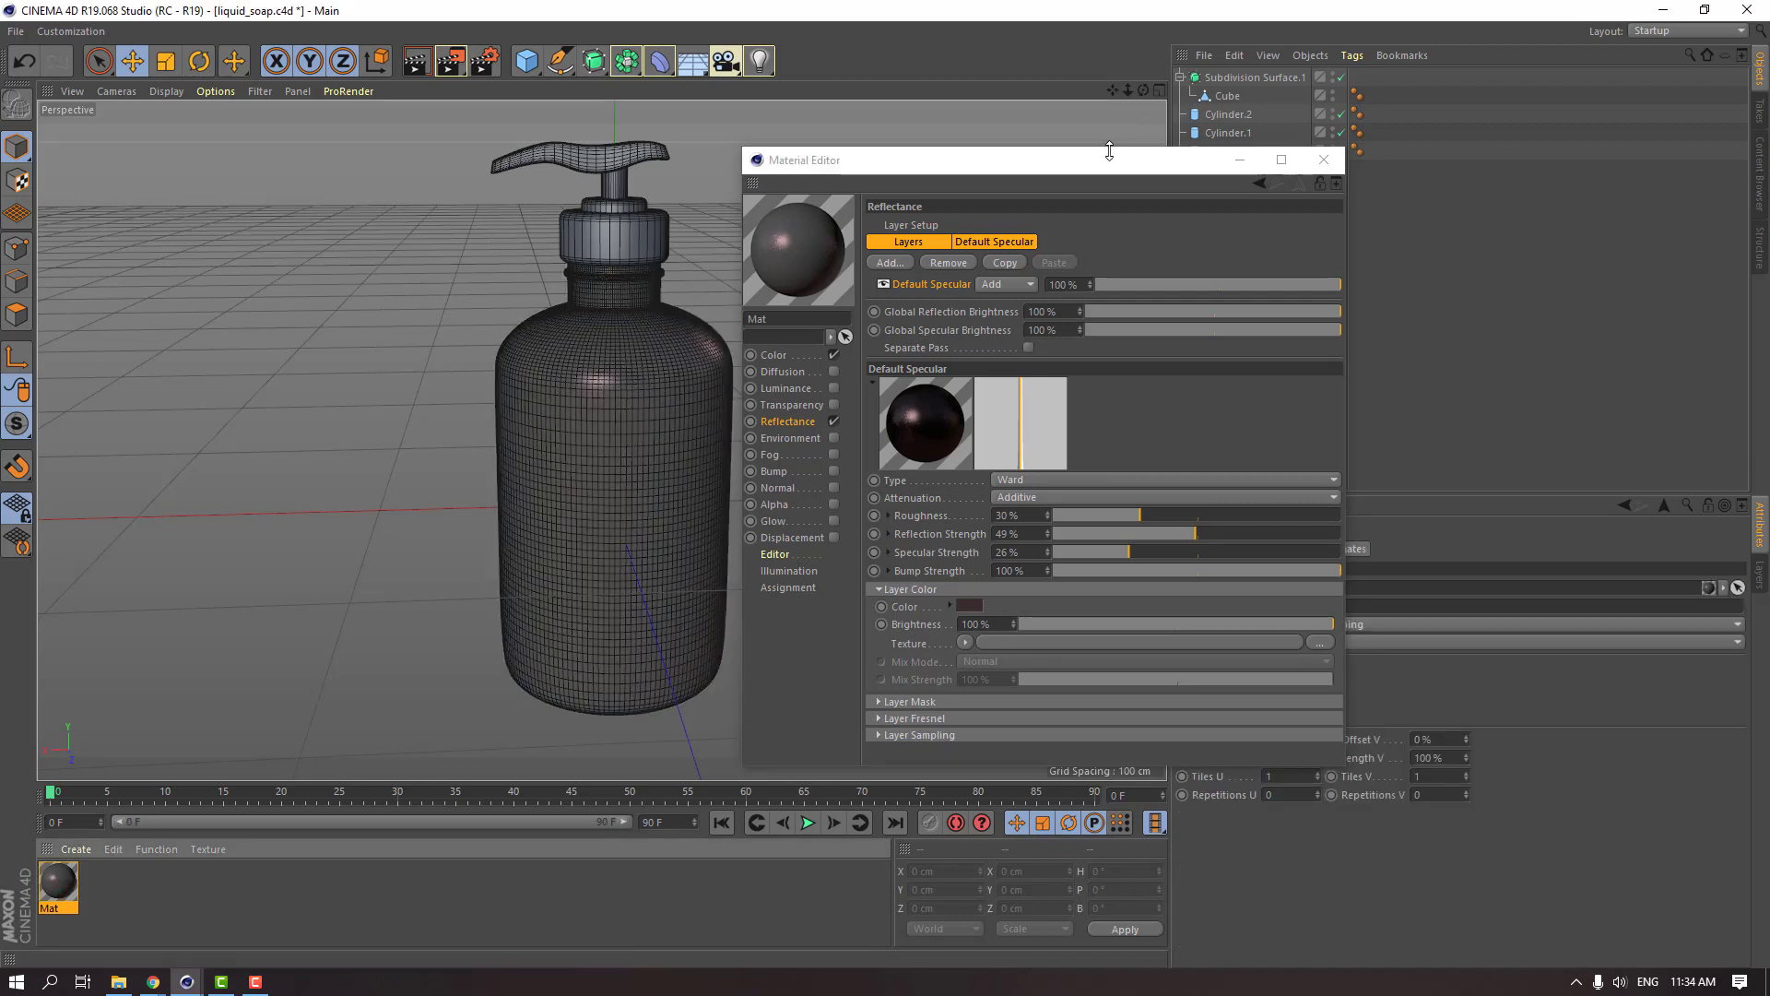
left_click_drag(1106, 160, 881, 222)
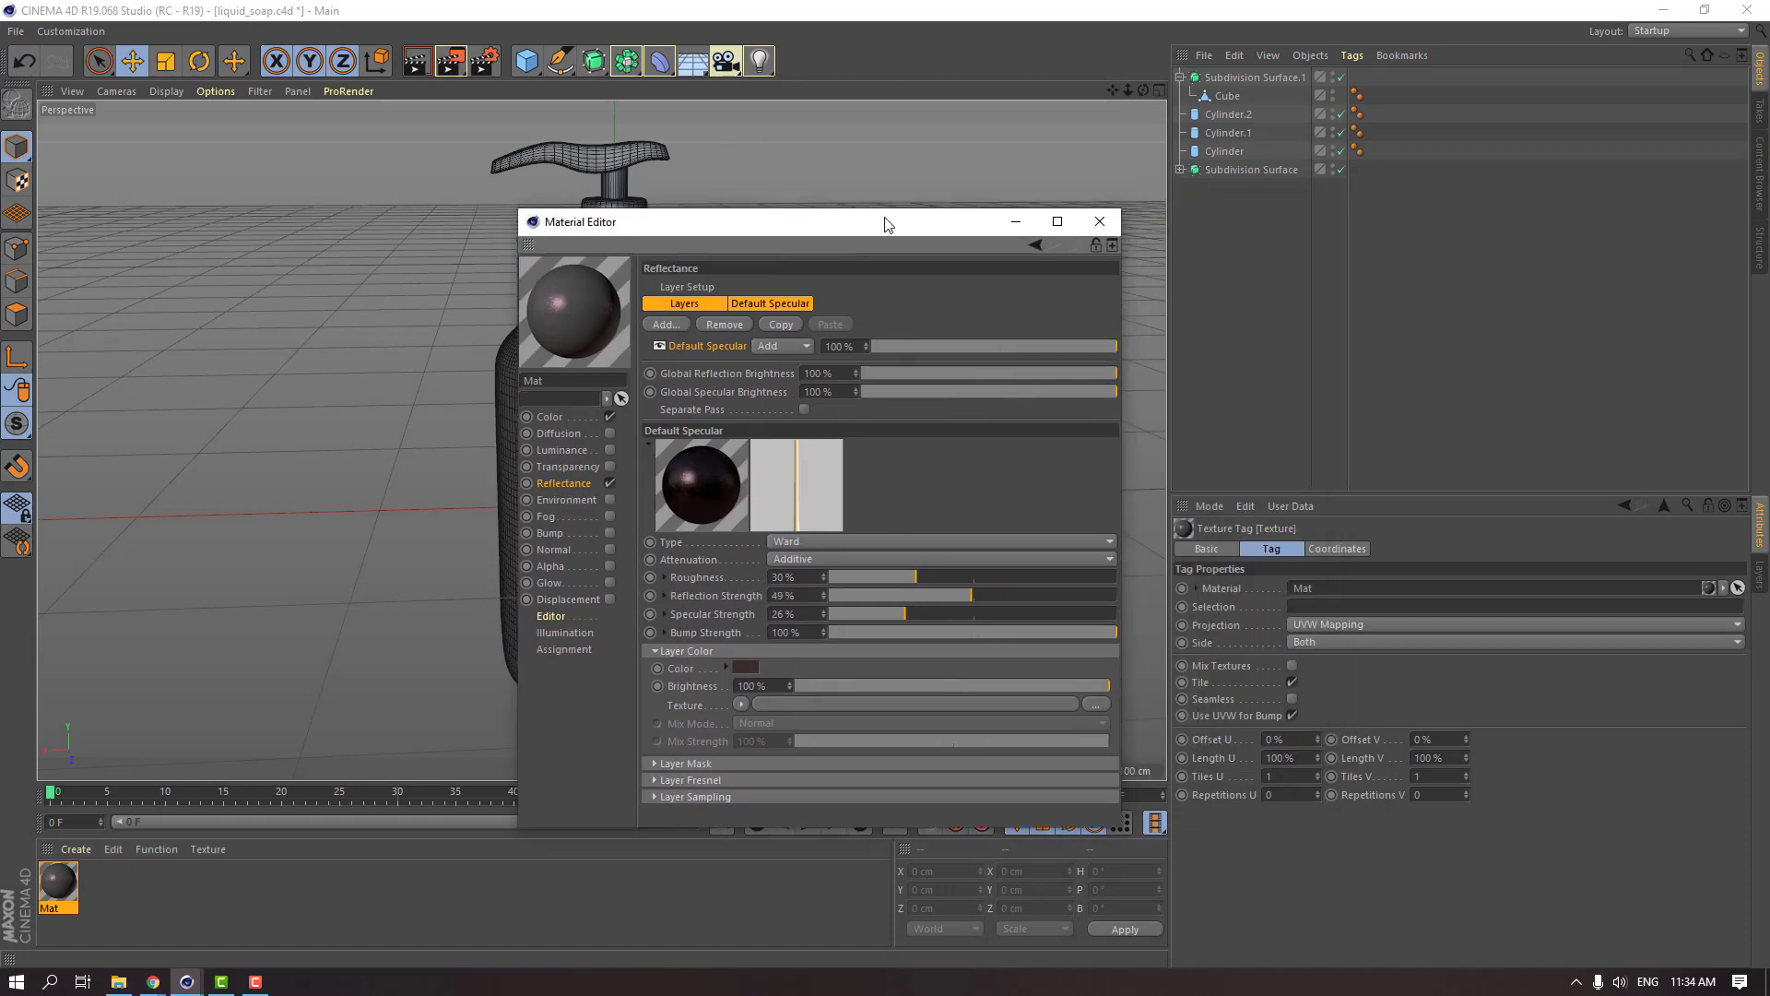
left_click(1107, 228)
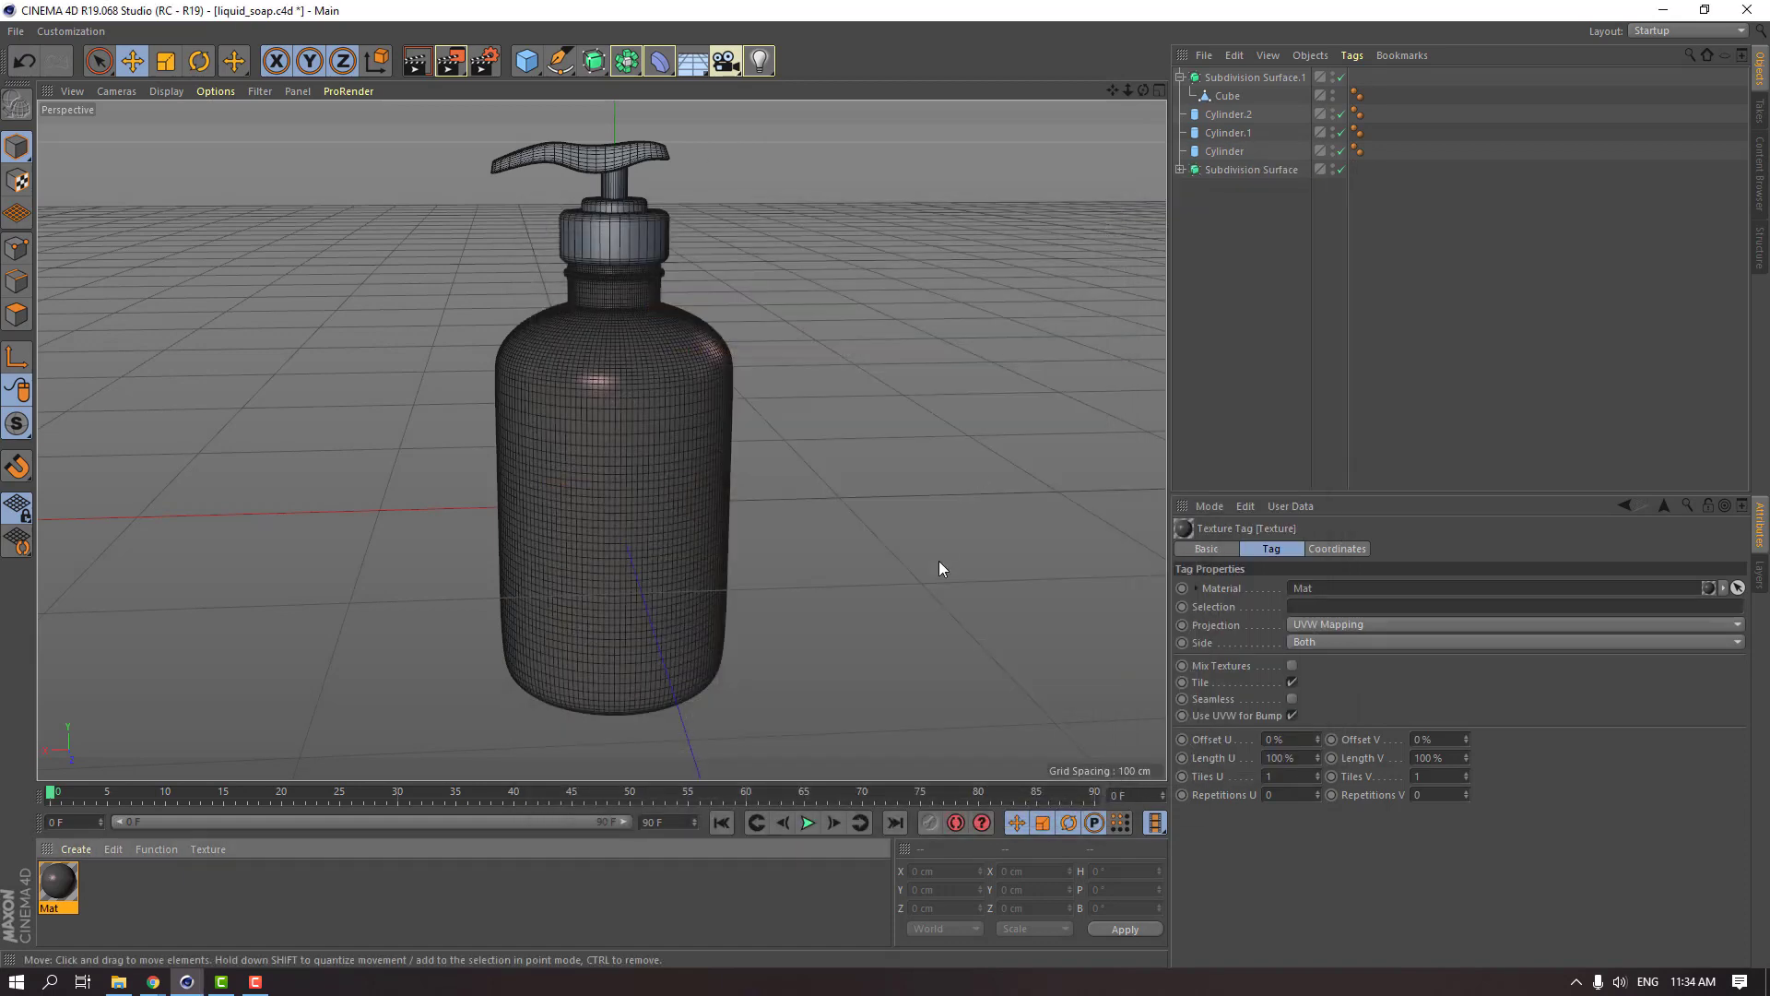
left_click(1181, 76)
left_click(1242, 259)
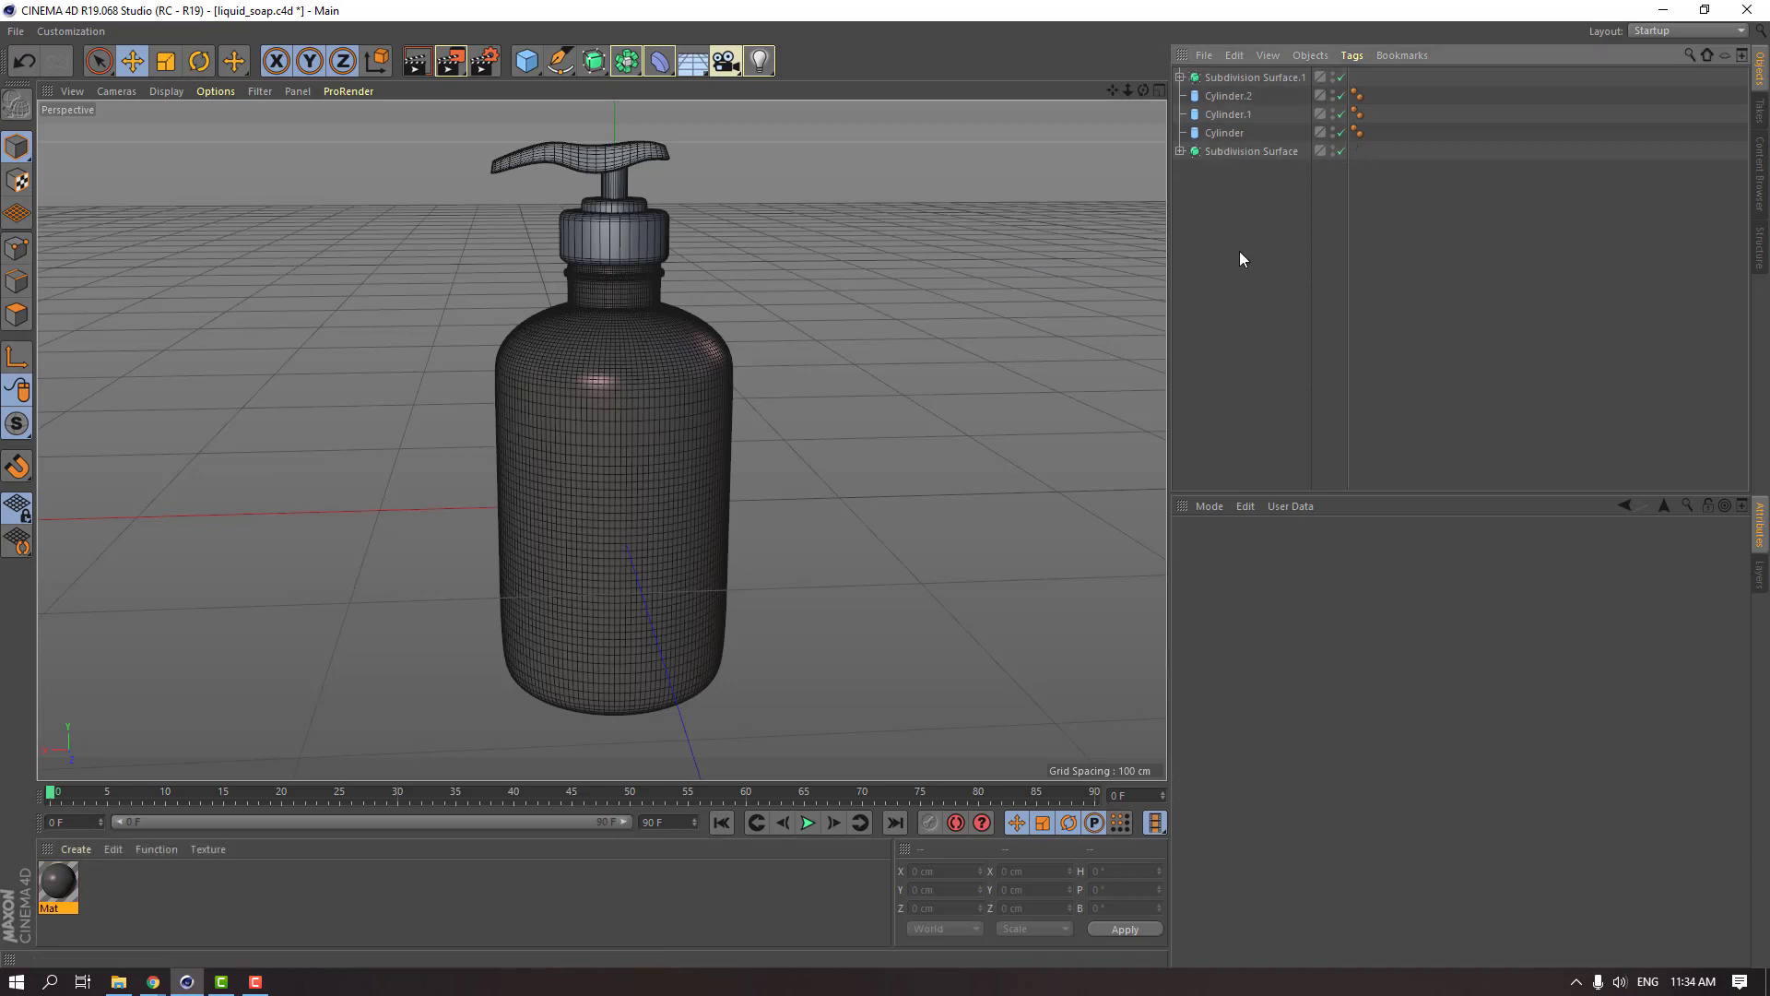
Add a light to the scene and set its type to Area.
left_click(758, 63)
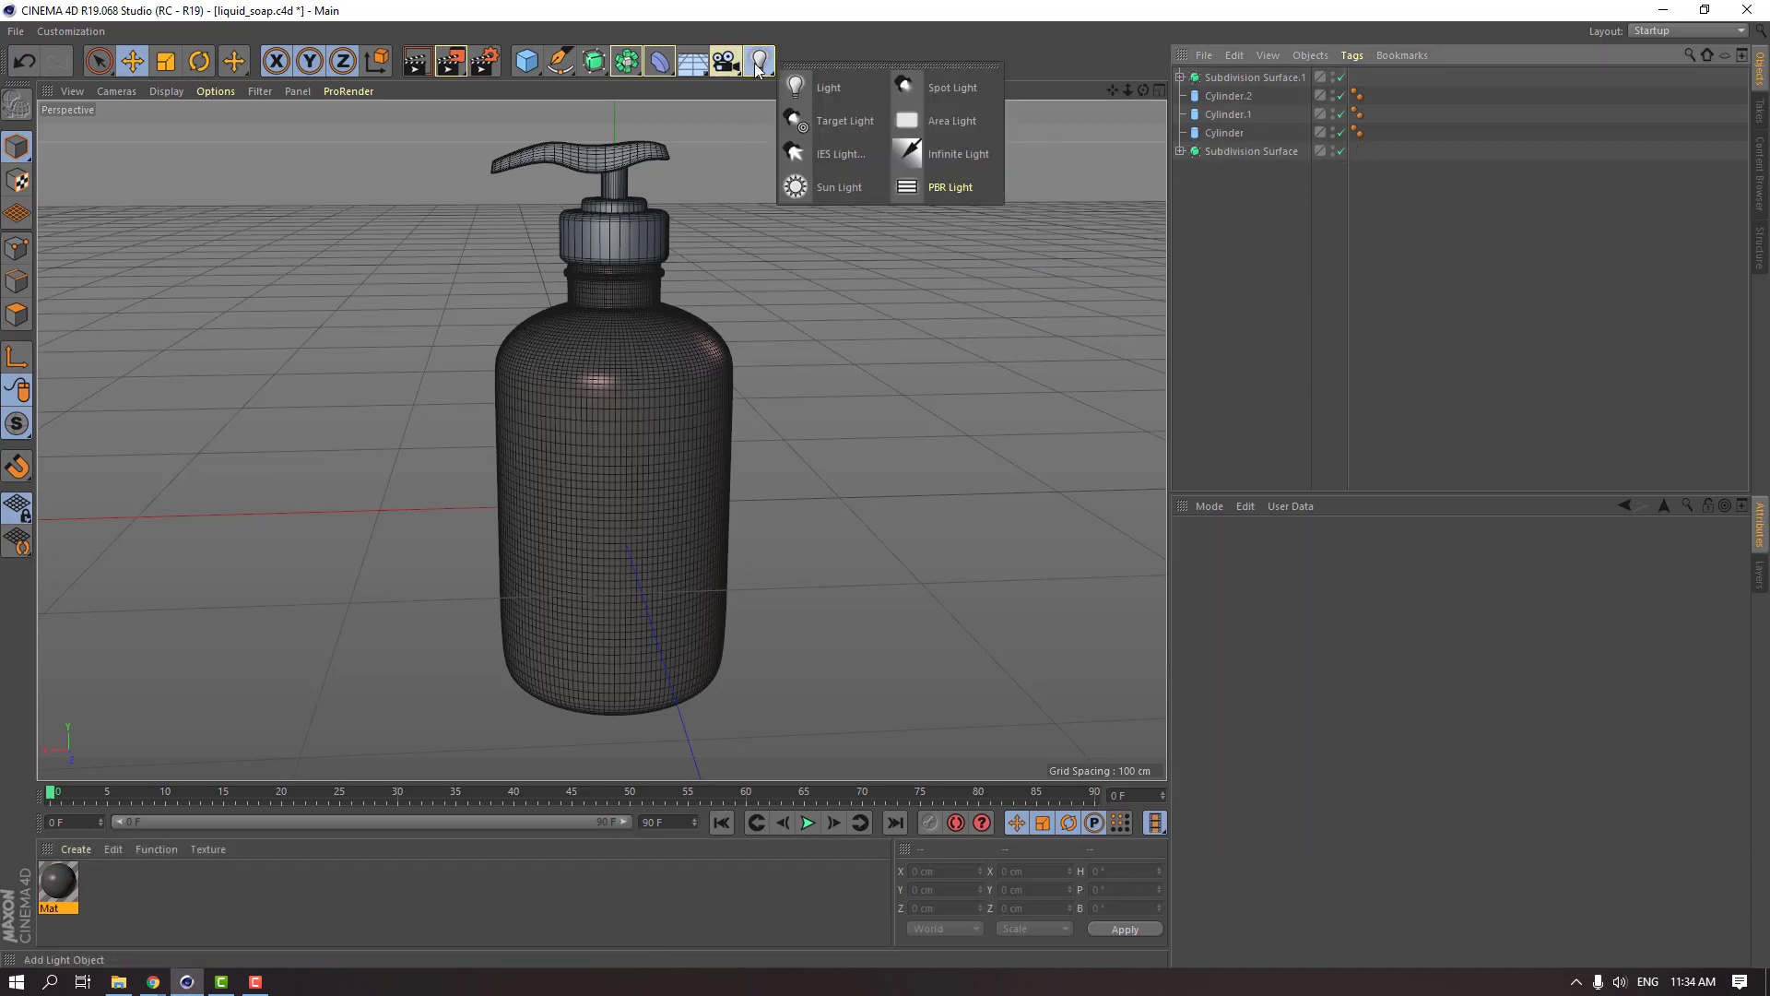
left_click(816, 90)
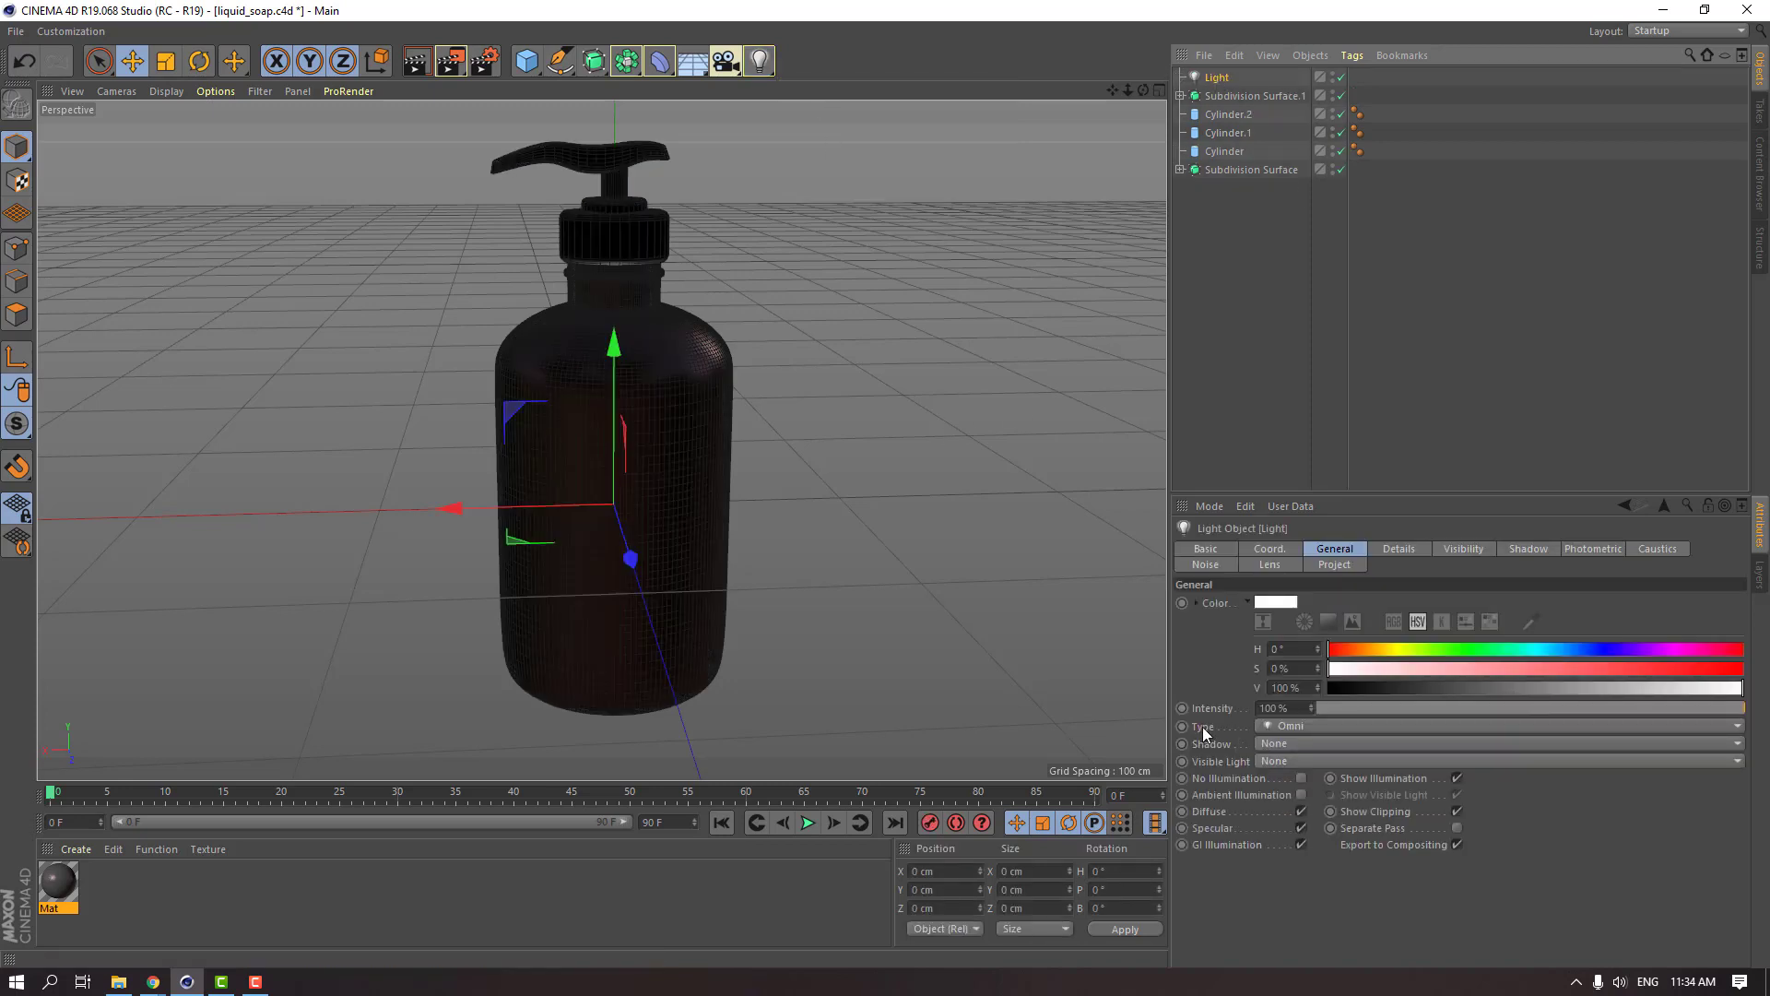
left_click(1290, 727)
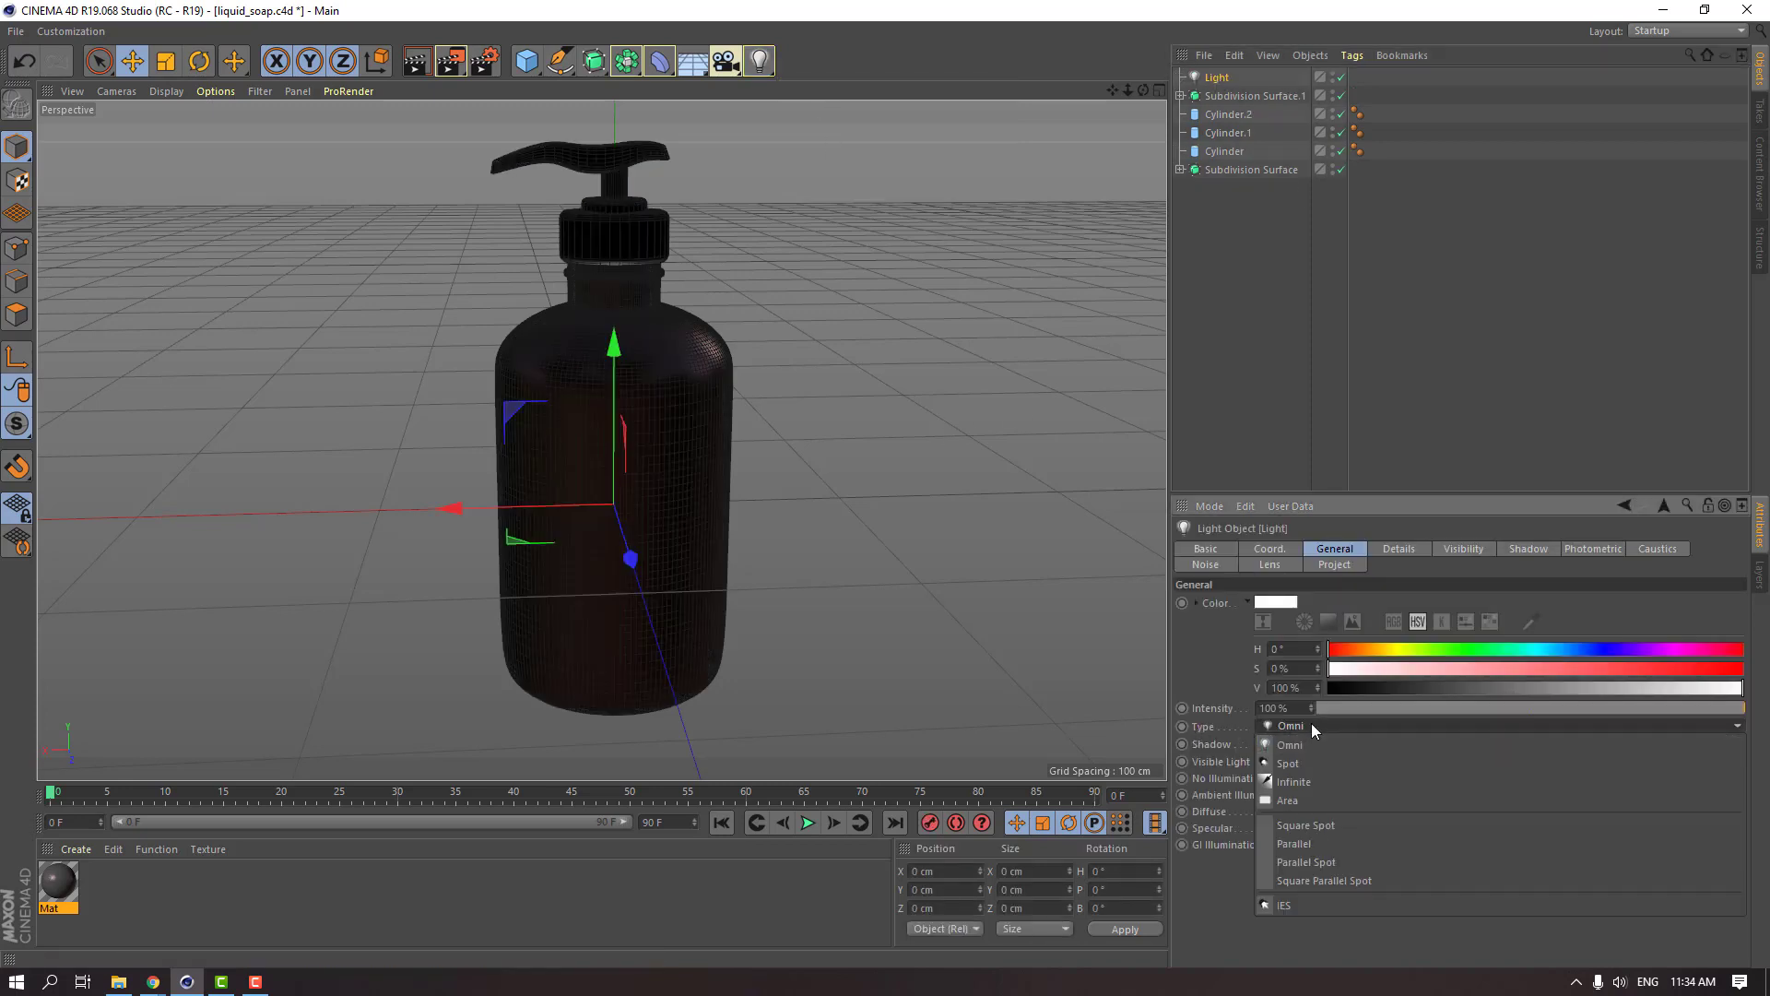
left_click(1290, 801)
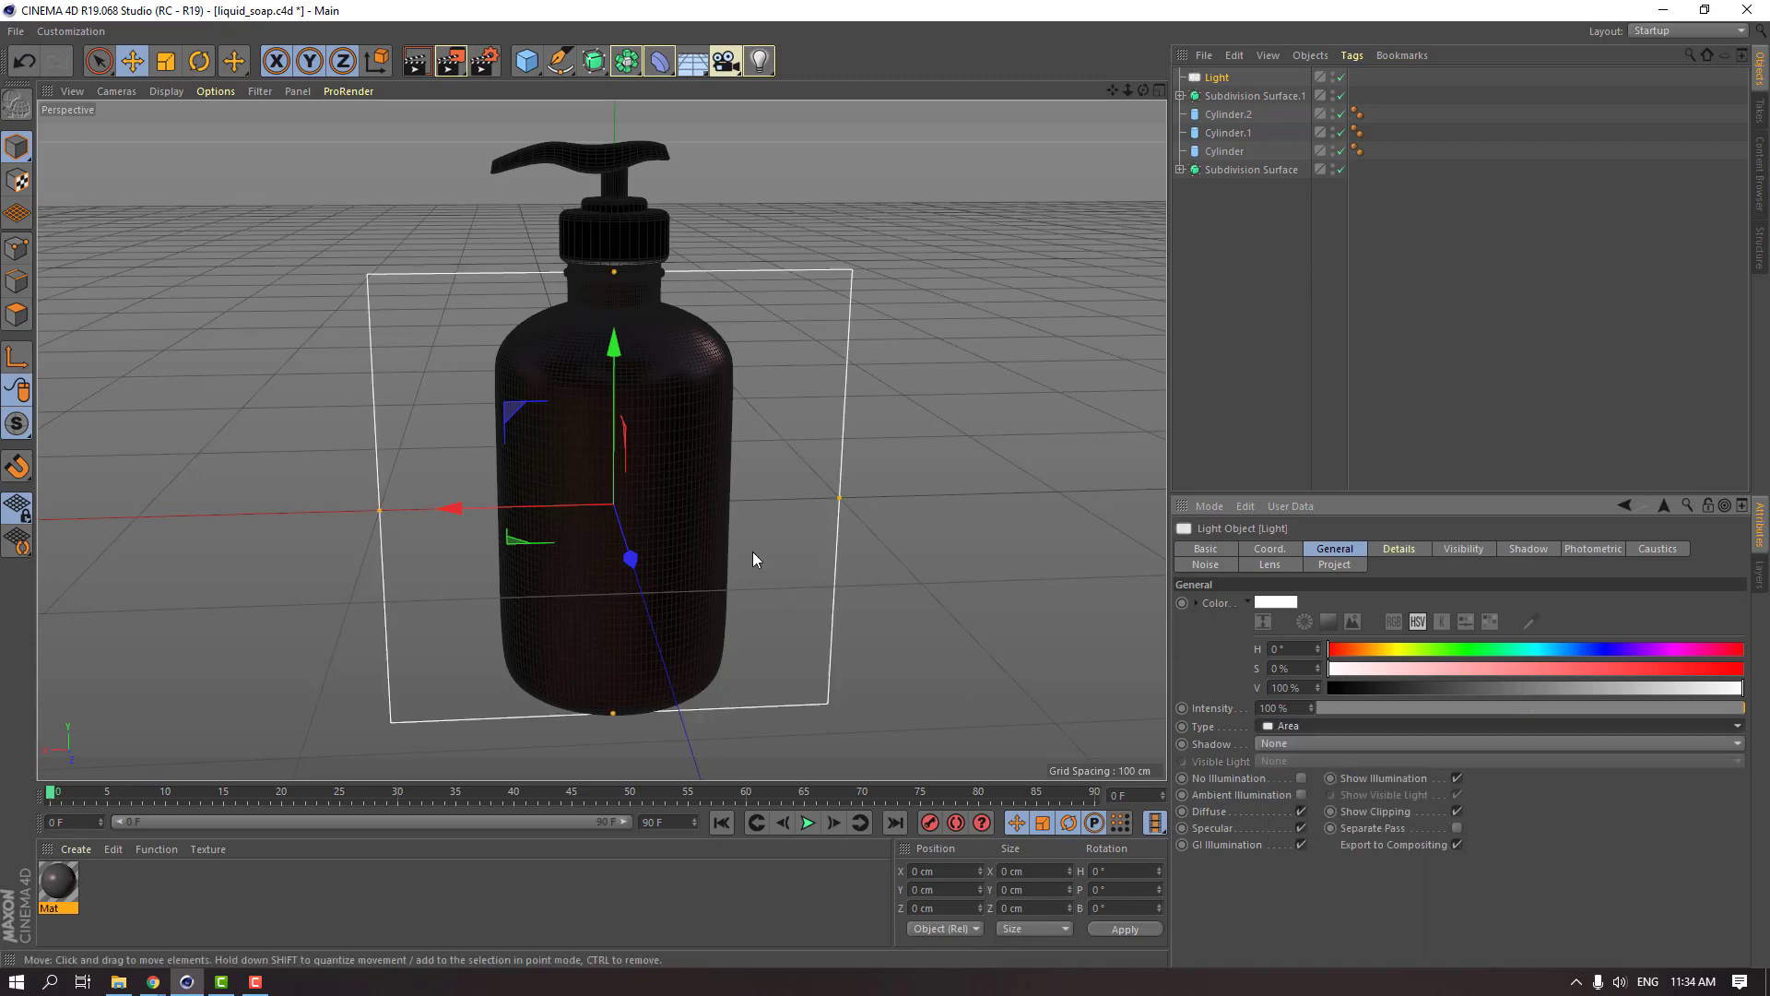
Rotate the area light to a heading of about -89° so it stands side-on to the bottle.
scroll(752, 551, "down", 3)
scroll(747, 515, "up", 2)
left_click_drag(747, 515, 793, 533, "alt")
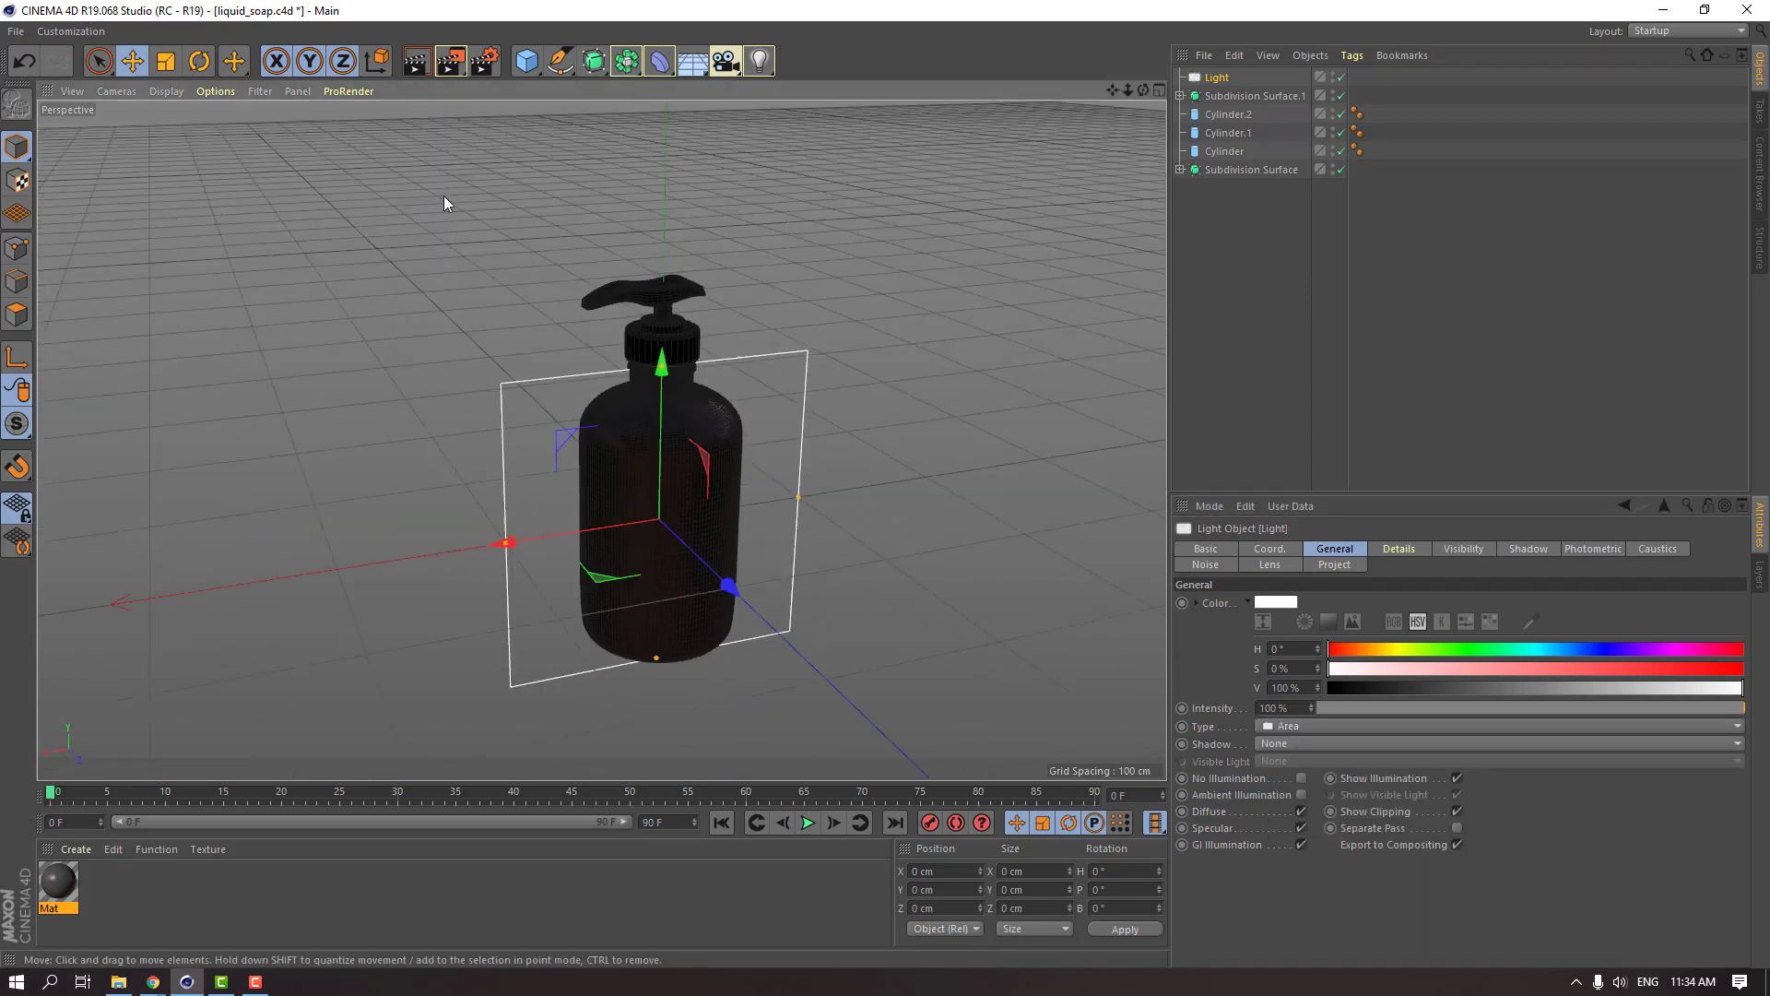
left_click(200, 61)
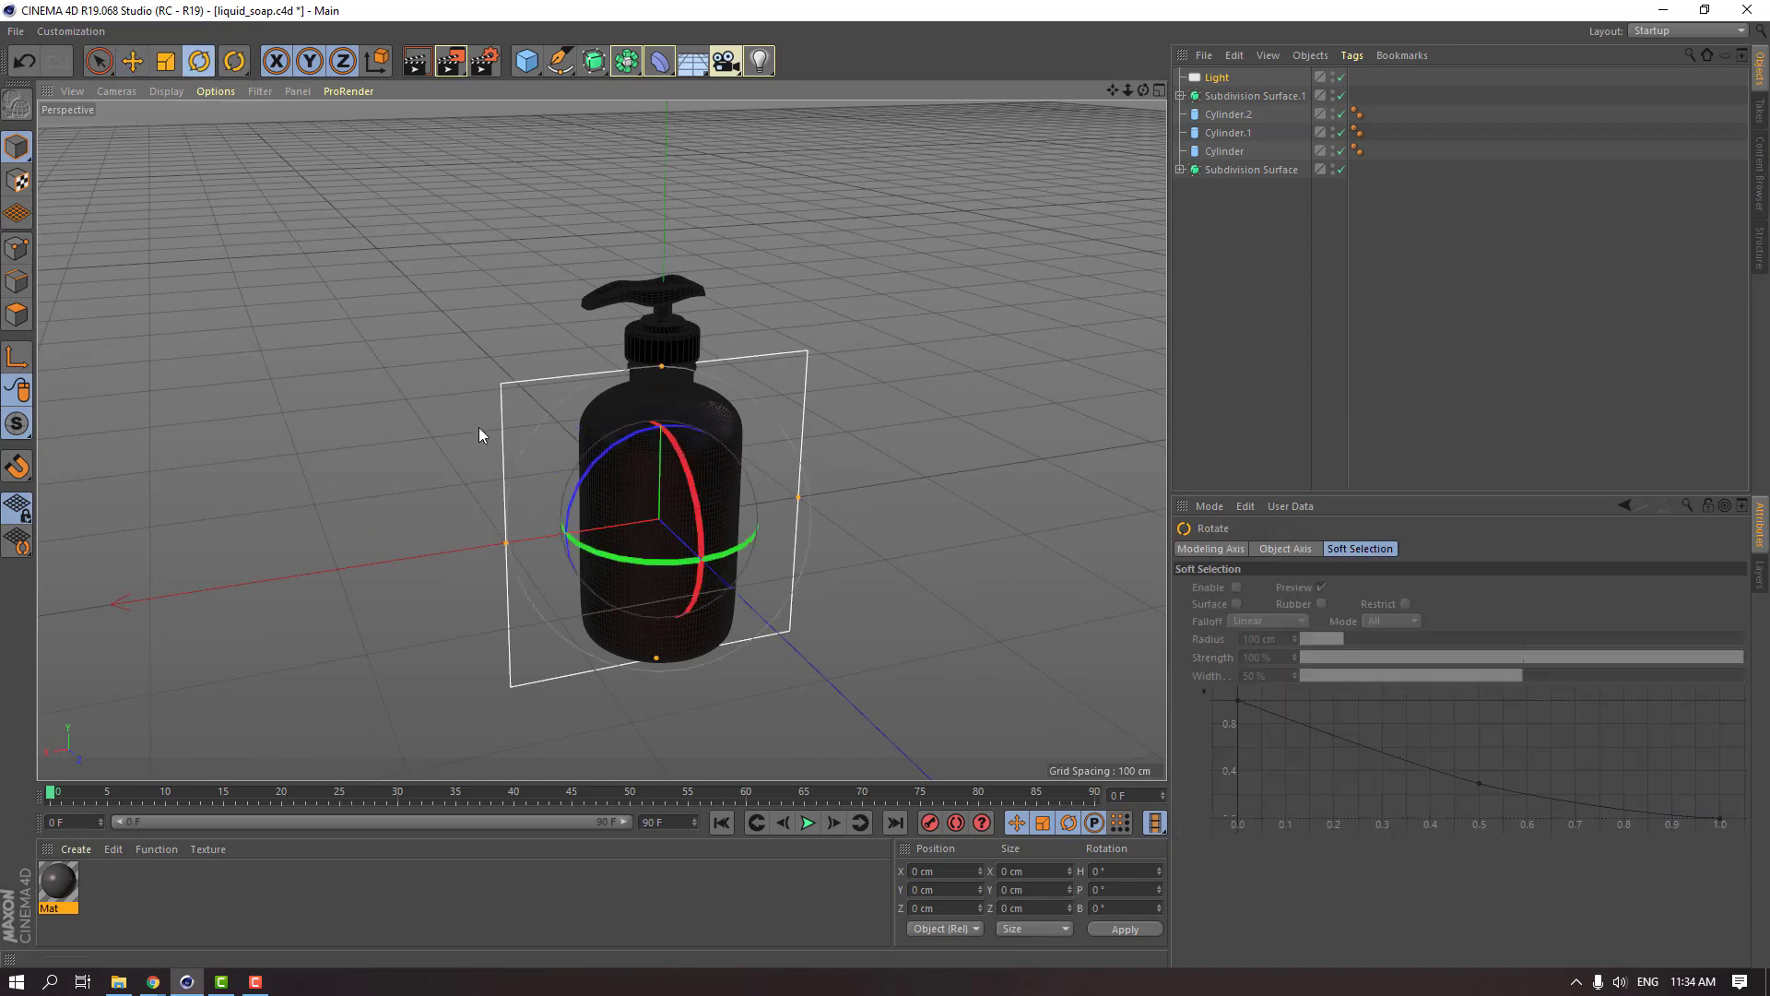
left_click_drag(579, 556, 376, 407)
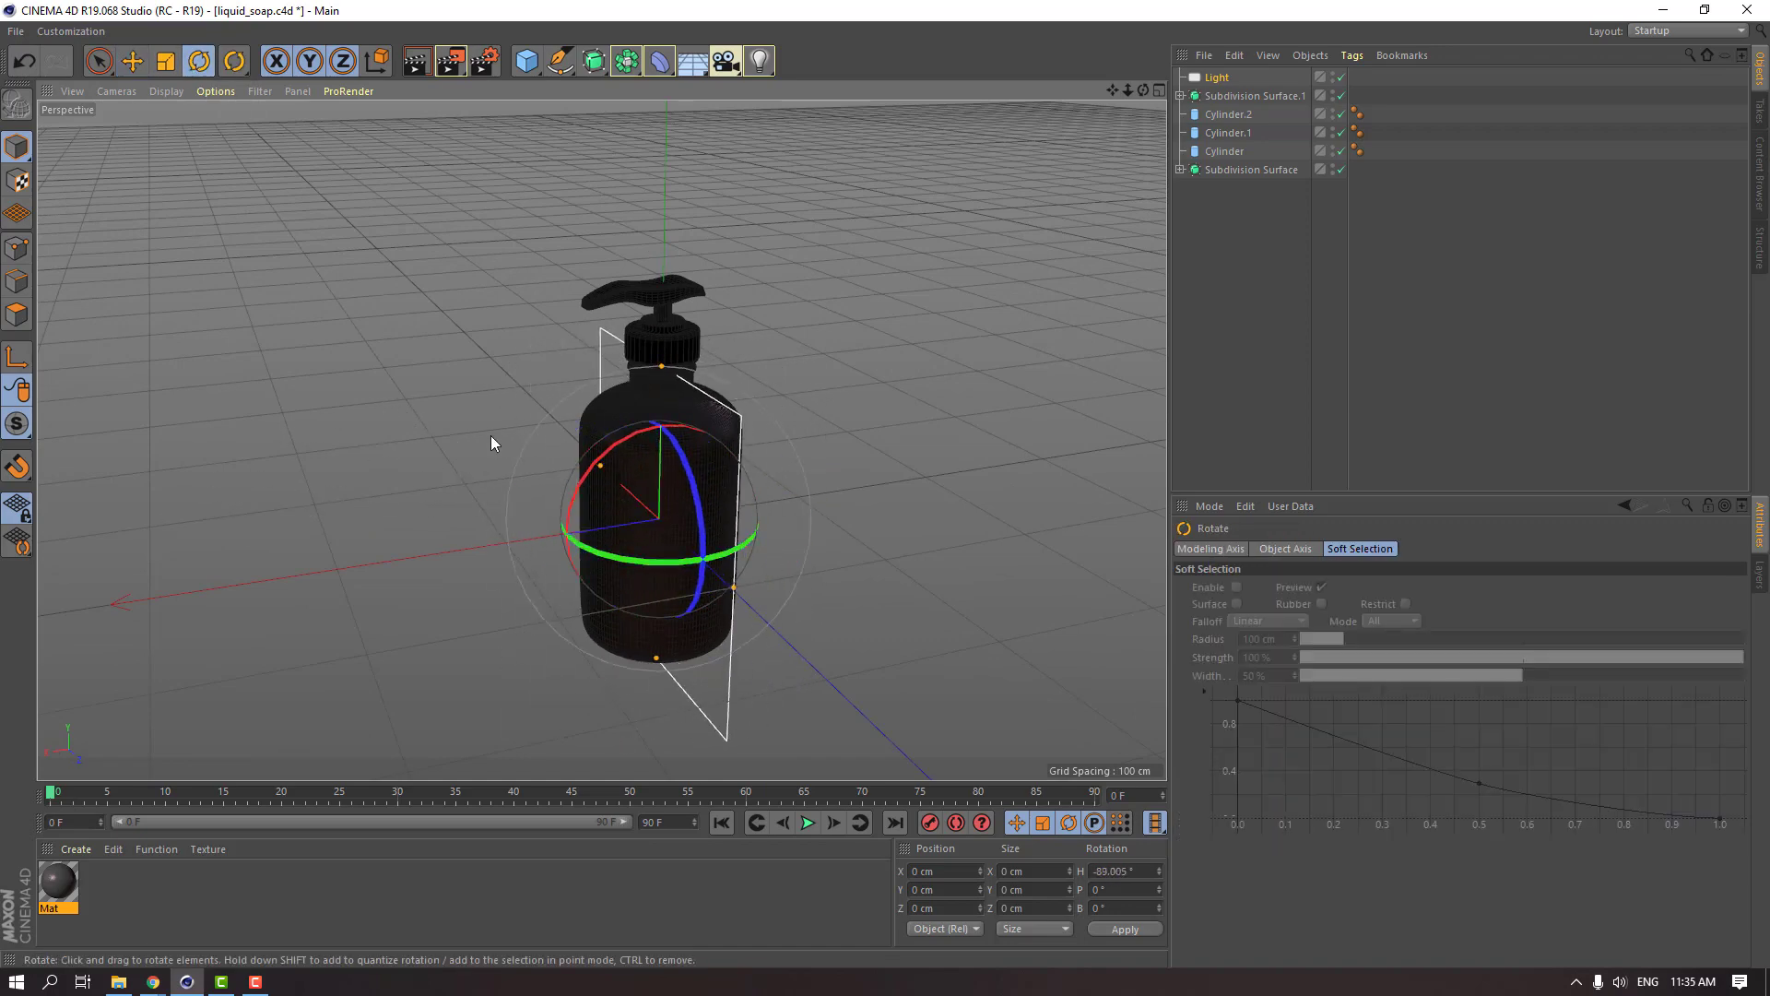
Move the area light out beside the bottle to about X -191 cm.
mouse_move(490, 442)
left_mouse_down("alt")
mouse_move(665, 498)
mouse_move(507, 462)
left_mouse_up("alt")
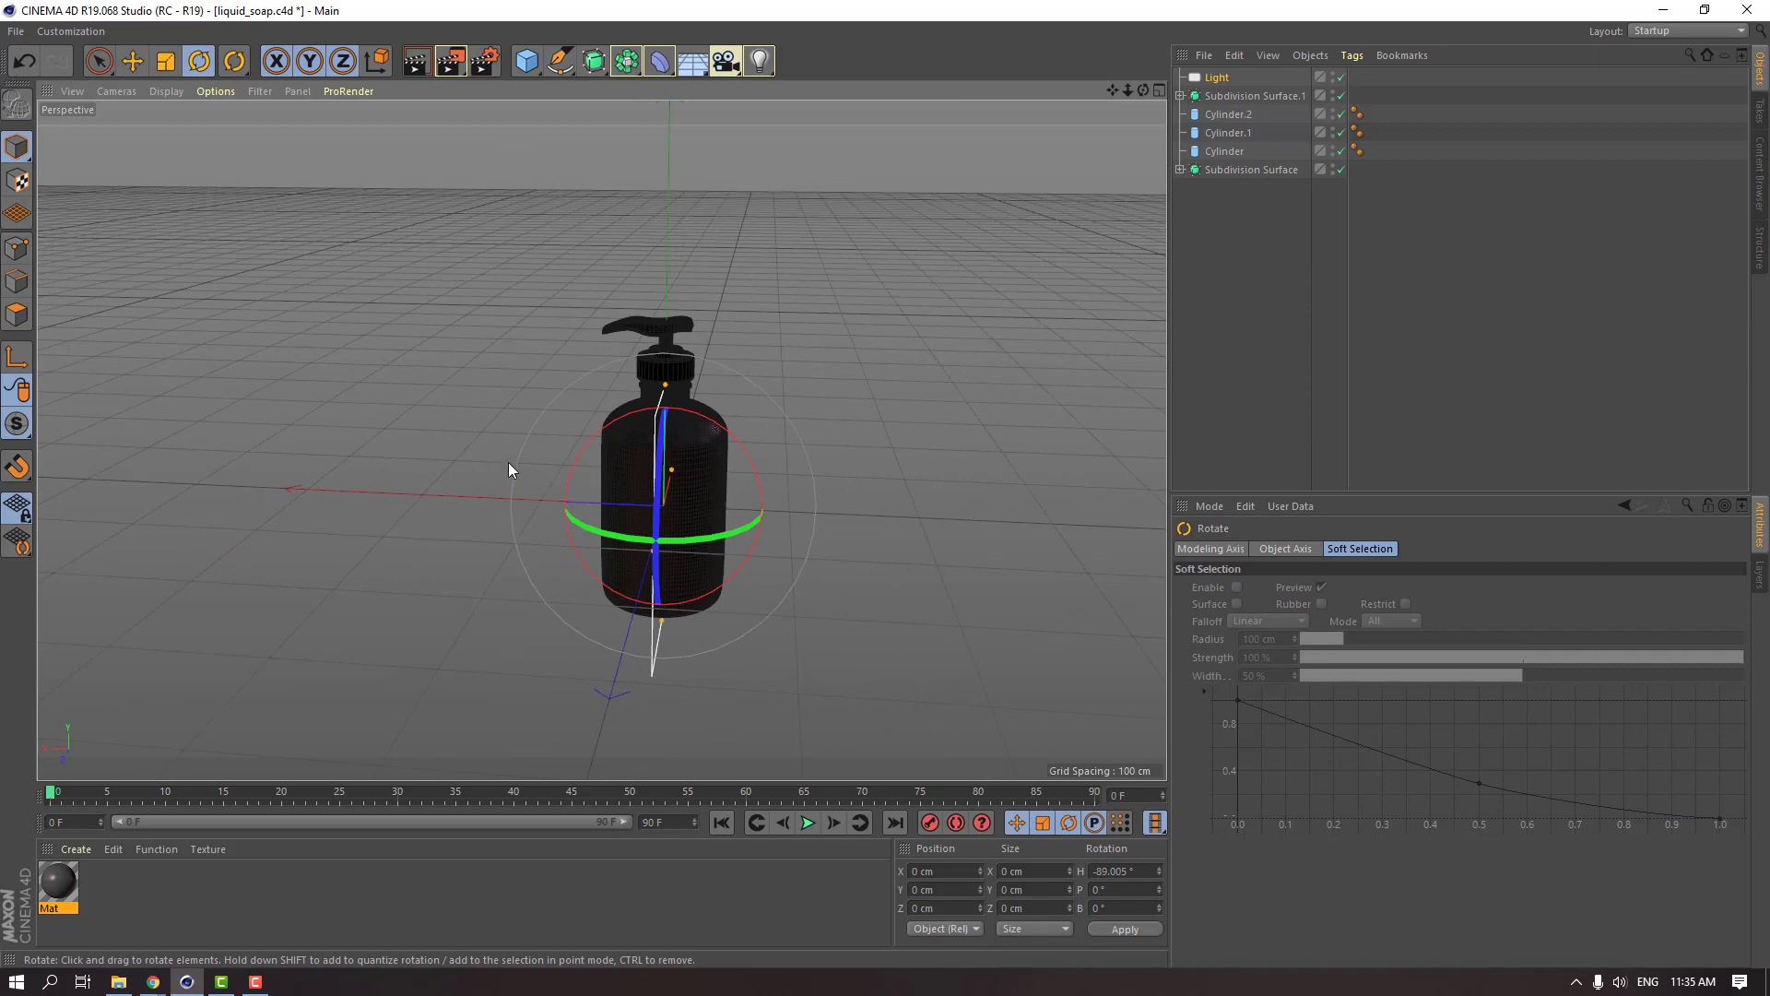
left_click(134, 63)
left_click_drag(634, 507, 830, 502)
scroll(806, 495, "up", 2)
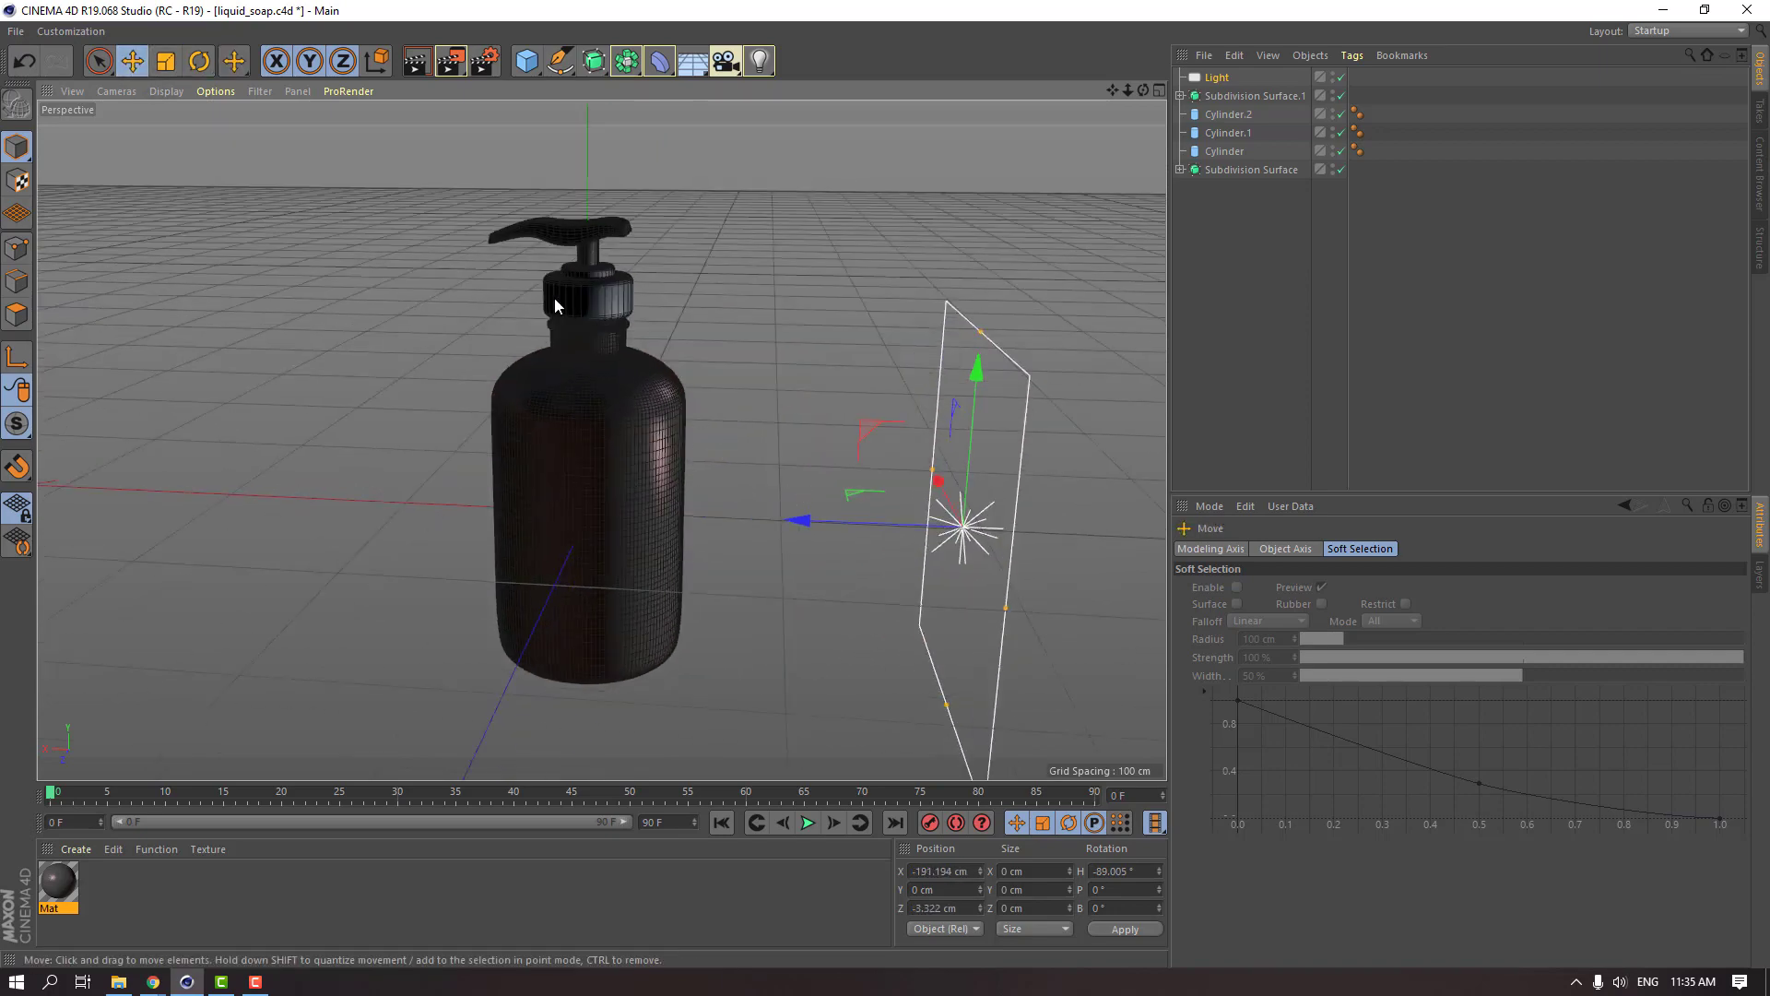
Preview the render with the side light, and move the light farther from the bottle to about X -216 cm.
left_click(415, 61)
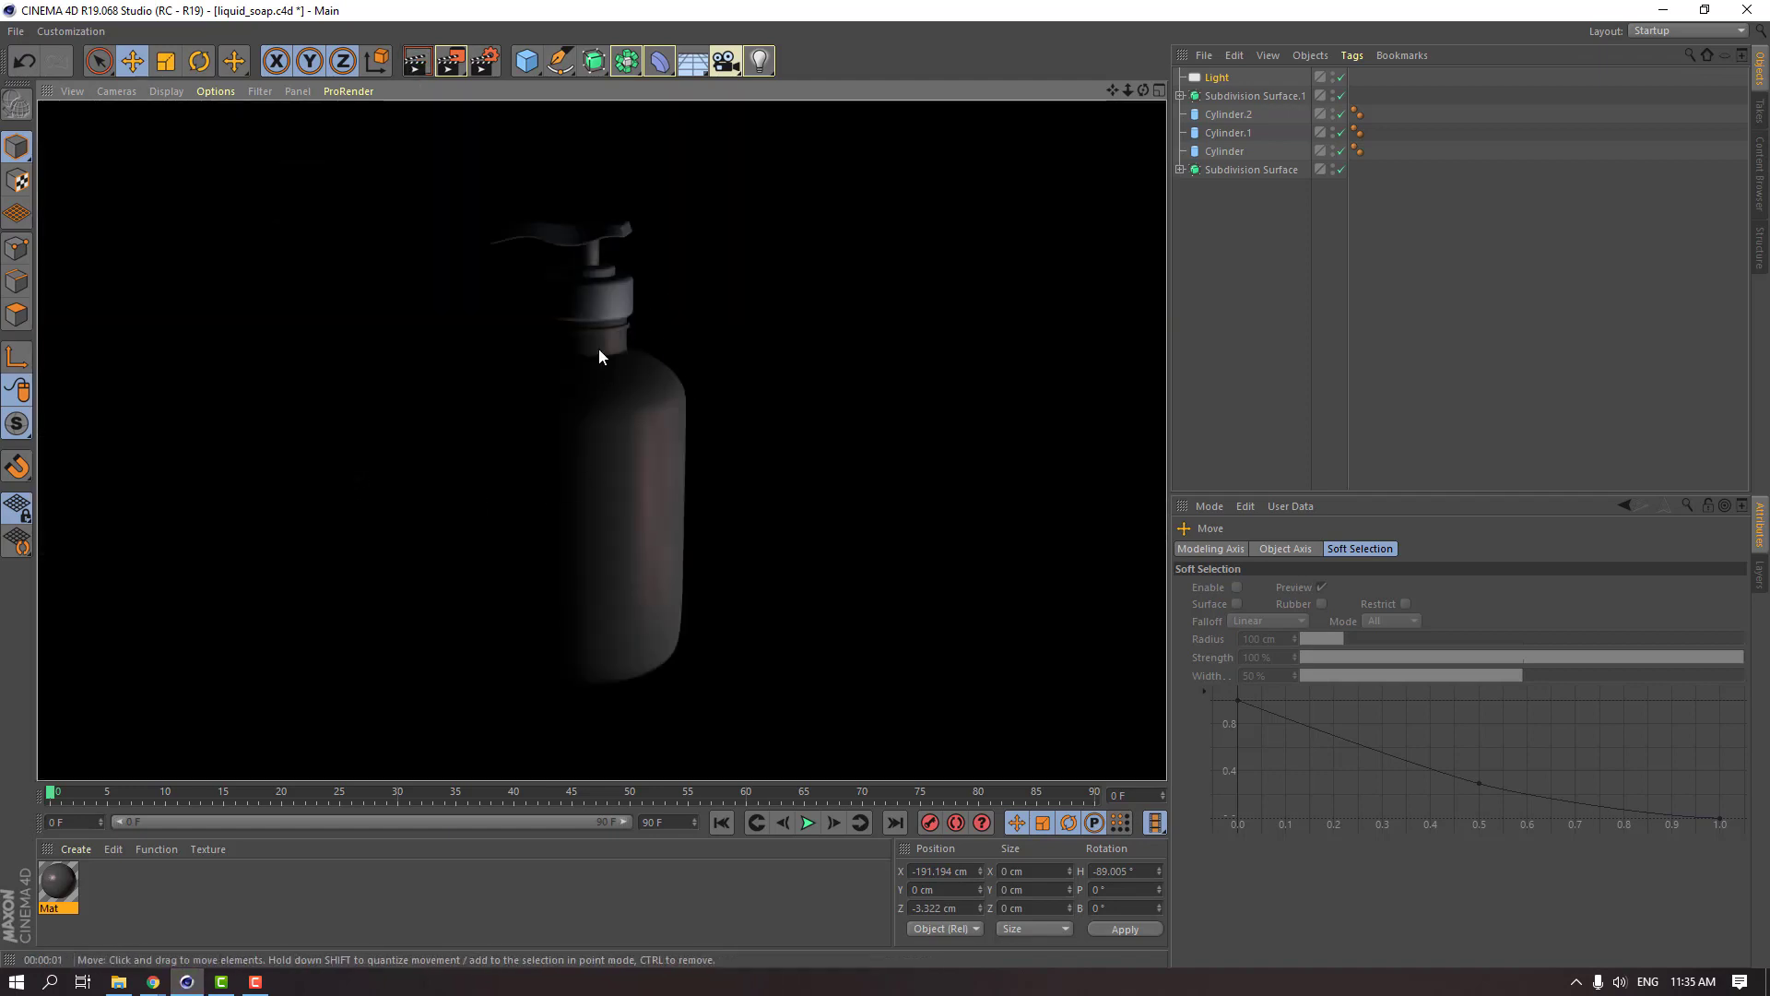
left_click(800, 408)
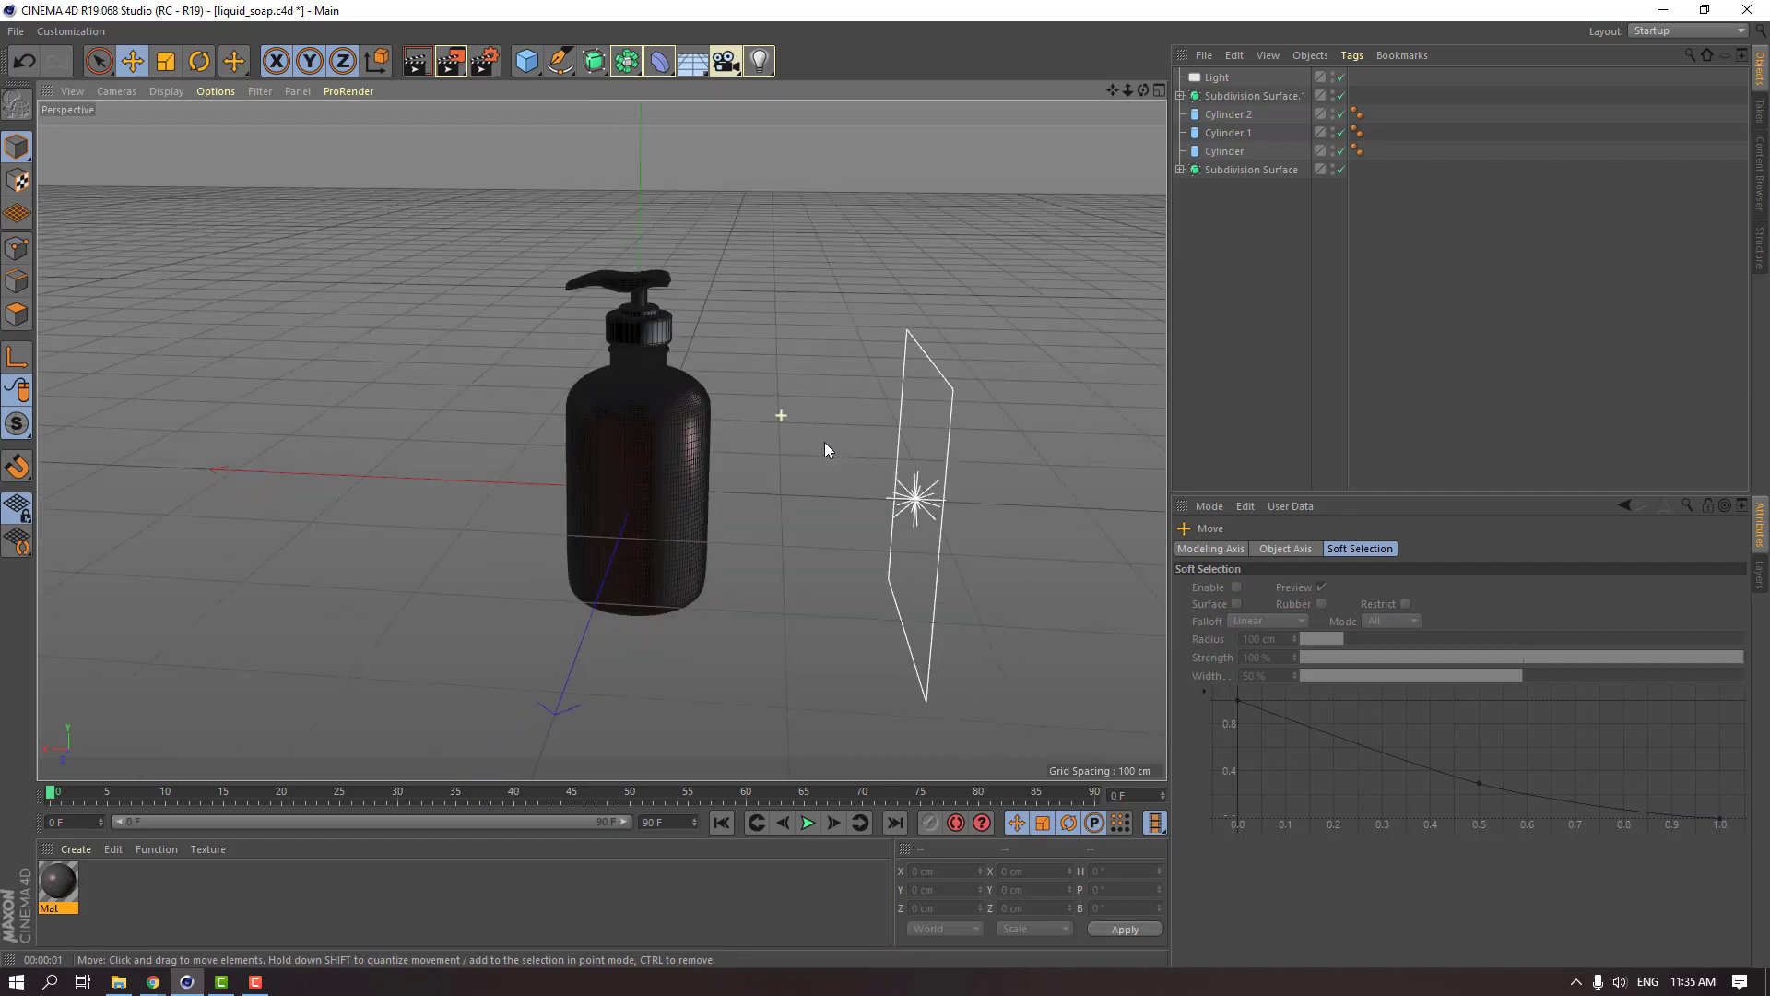
left_click_drag(893, 441, 868, 483, "alt")
left_click(899, 484)
left_click_drag(744, 483, 778, 481)
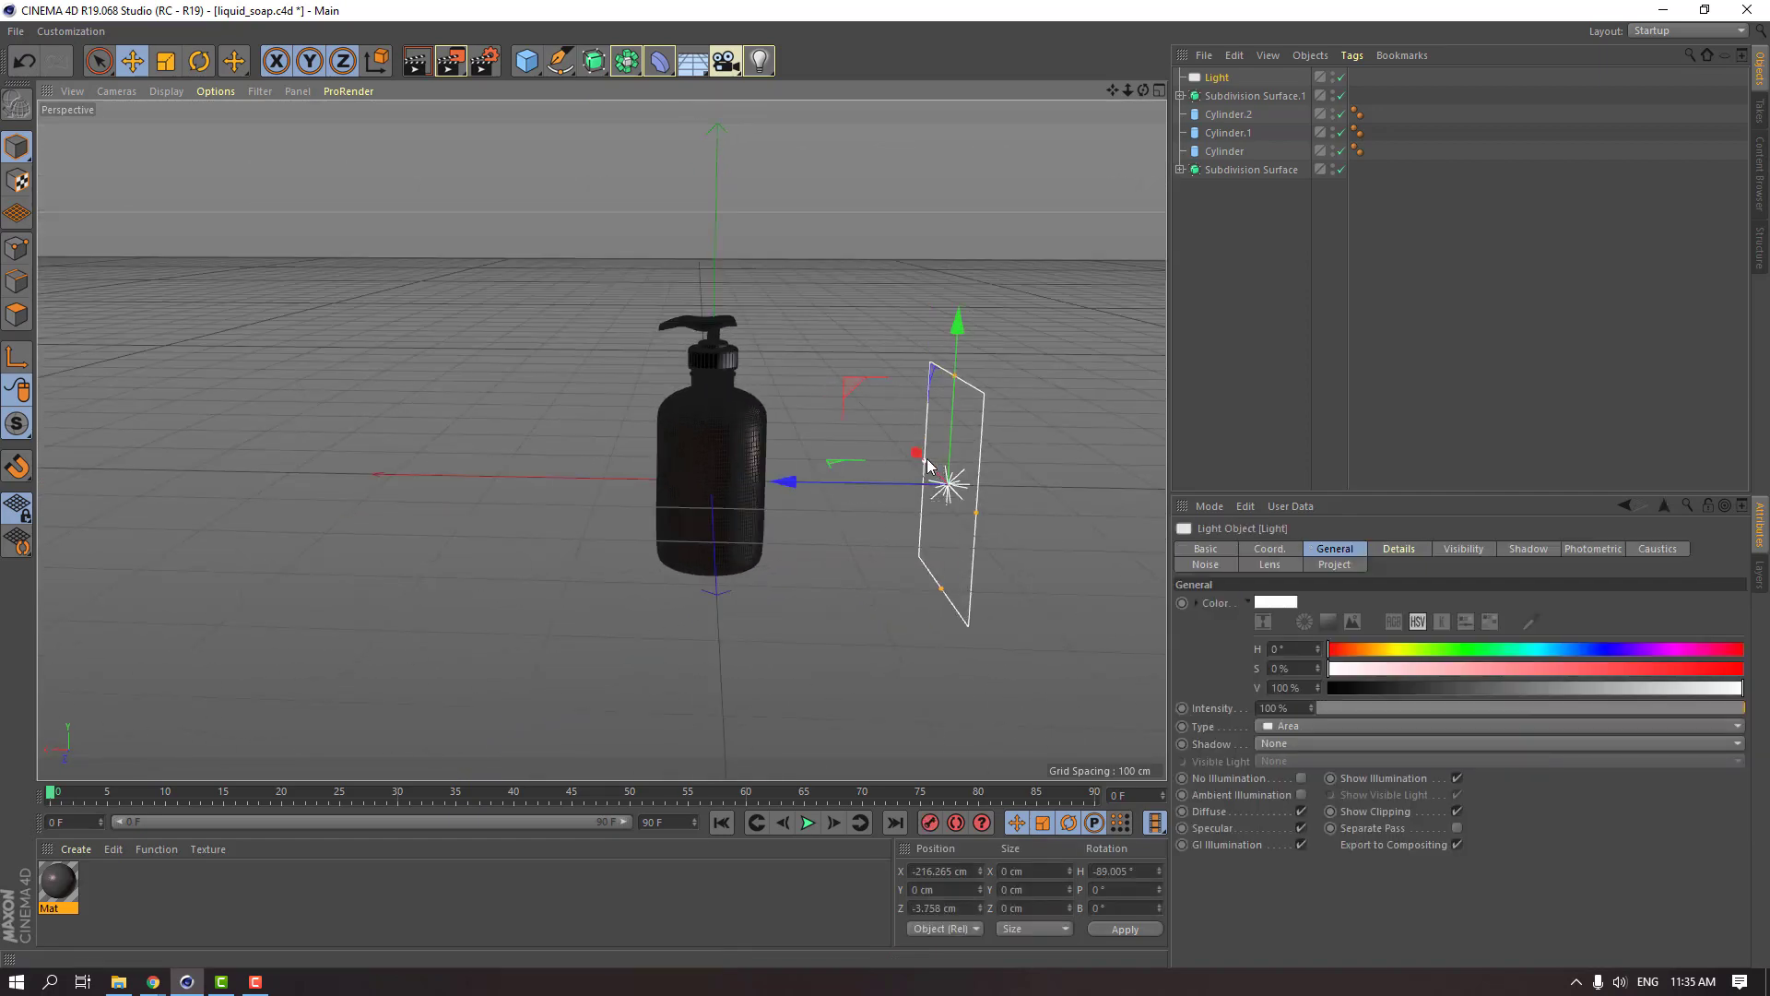
Duplicate the area light on the bottle's opposite side at about X 275 cm and rotate the copy to a heading of about 96°.
left_click_drag(904, 517, 345, 485, "alt")
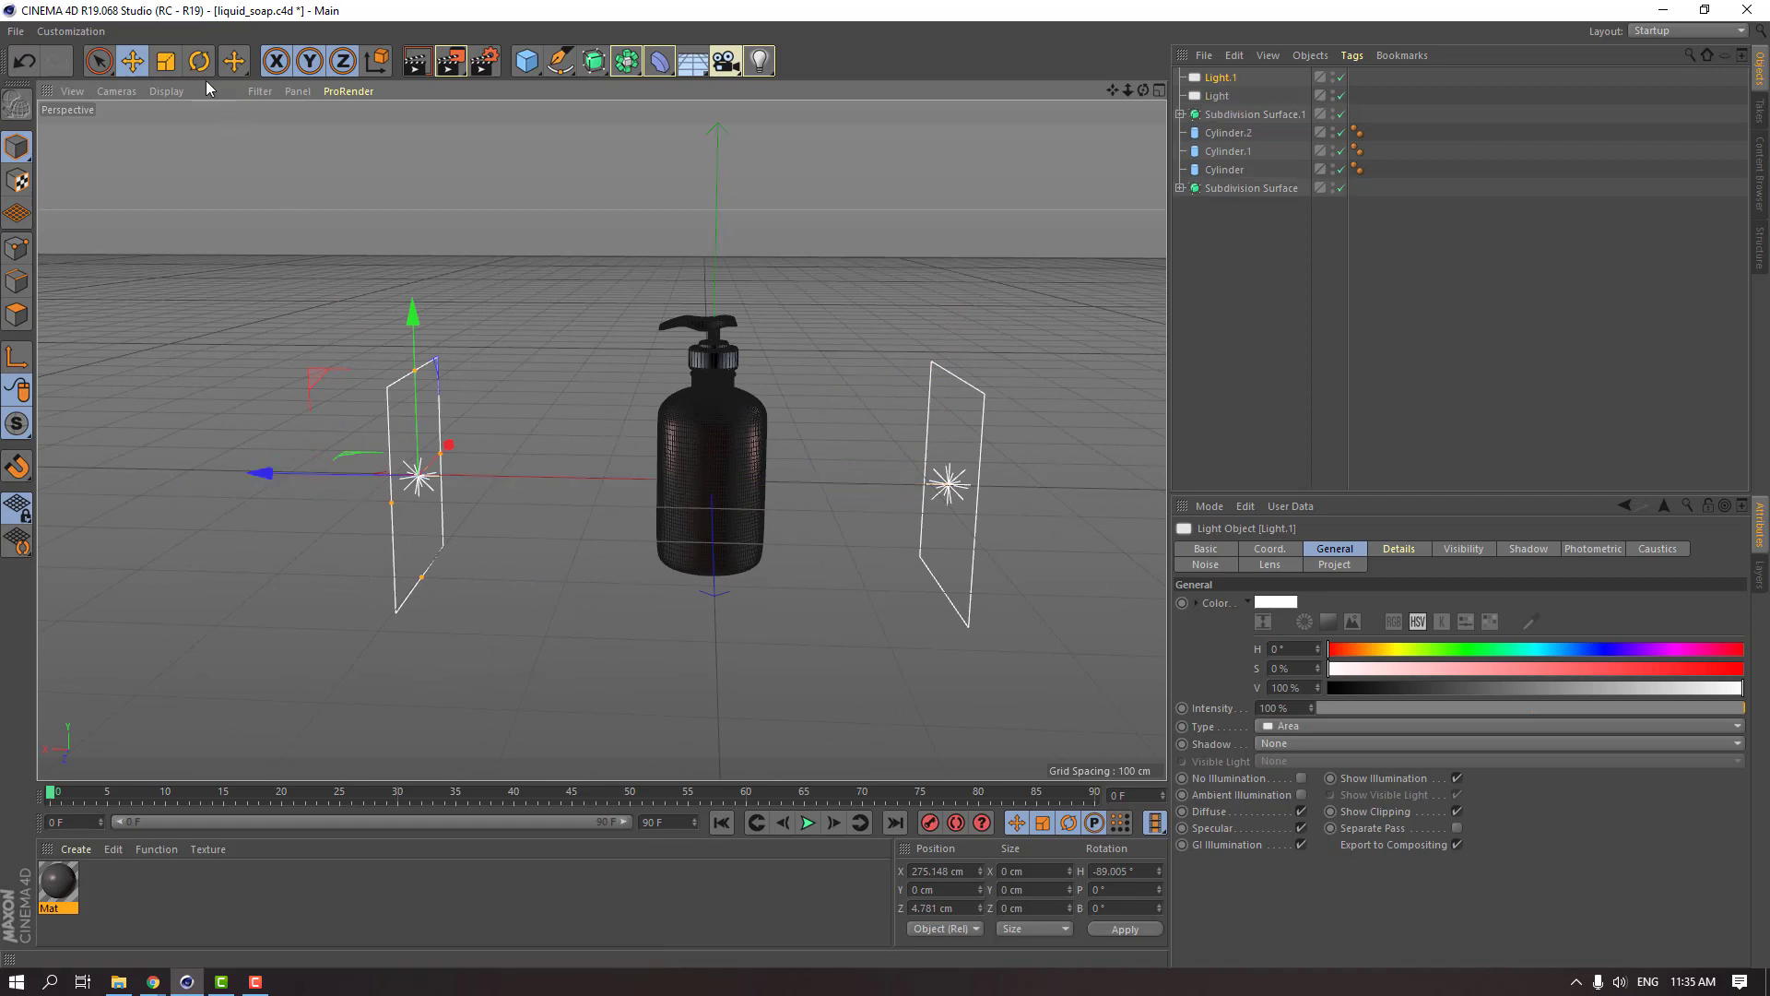
key("r")
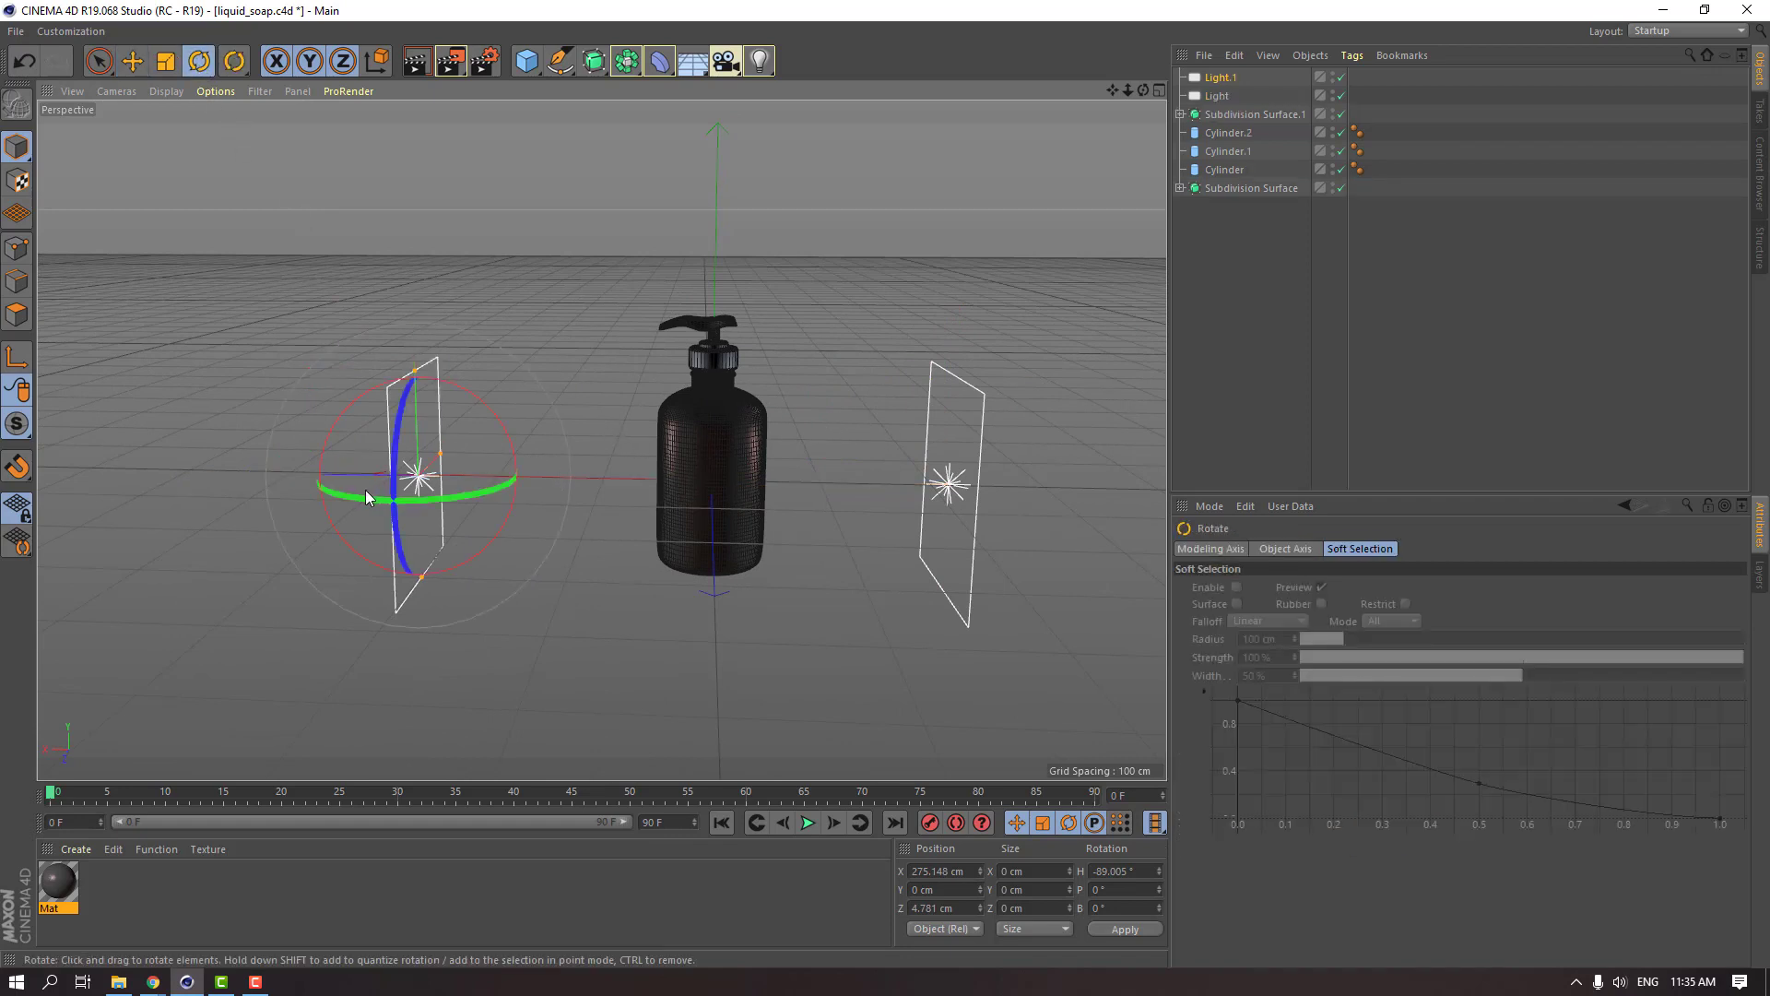
left_click_drag(357, 496, 1018, 231)
left_click_drag(648, 426, 627, 485, "alt")
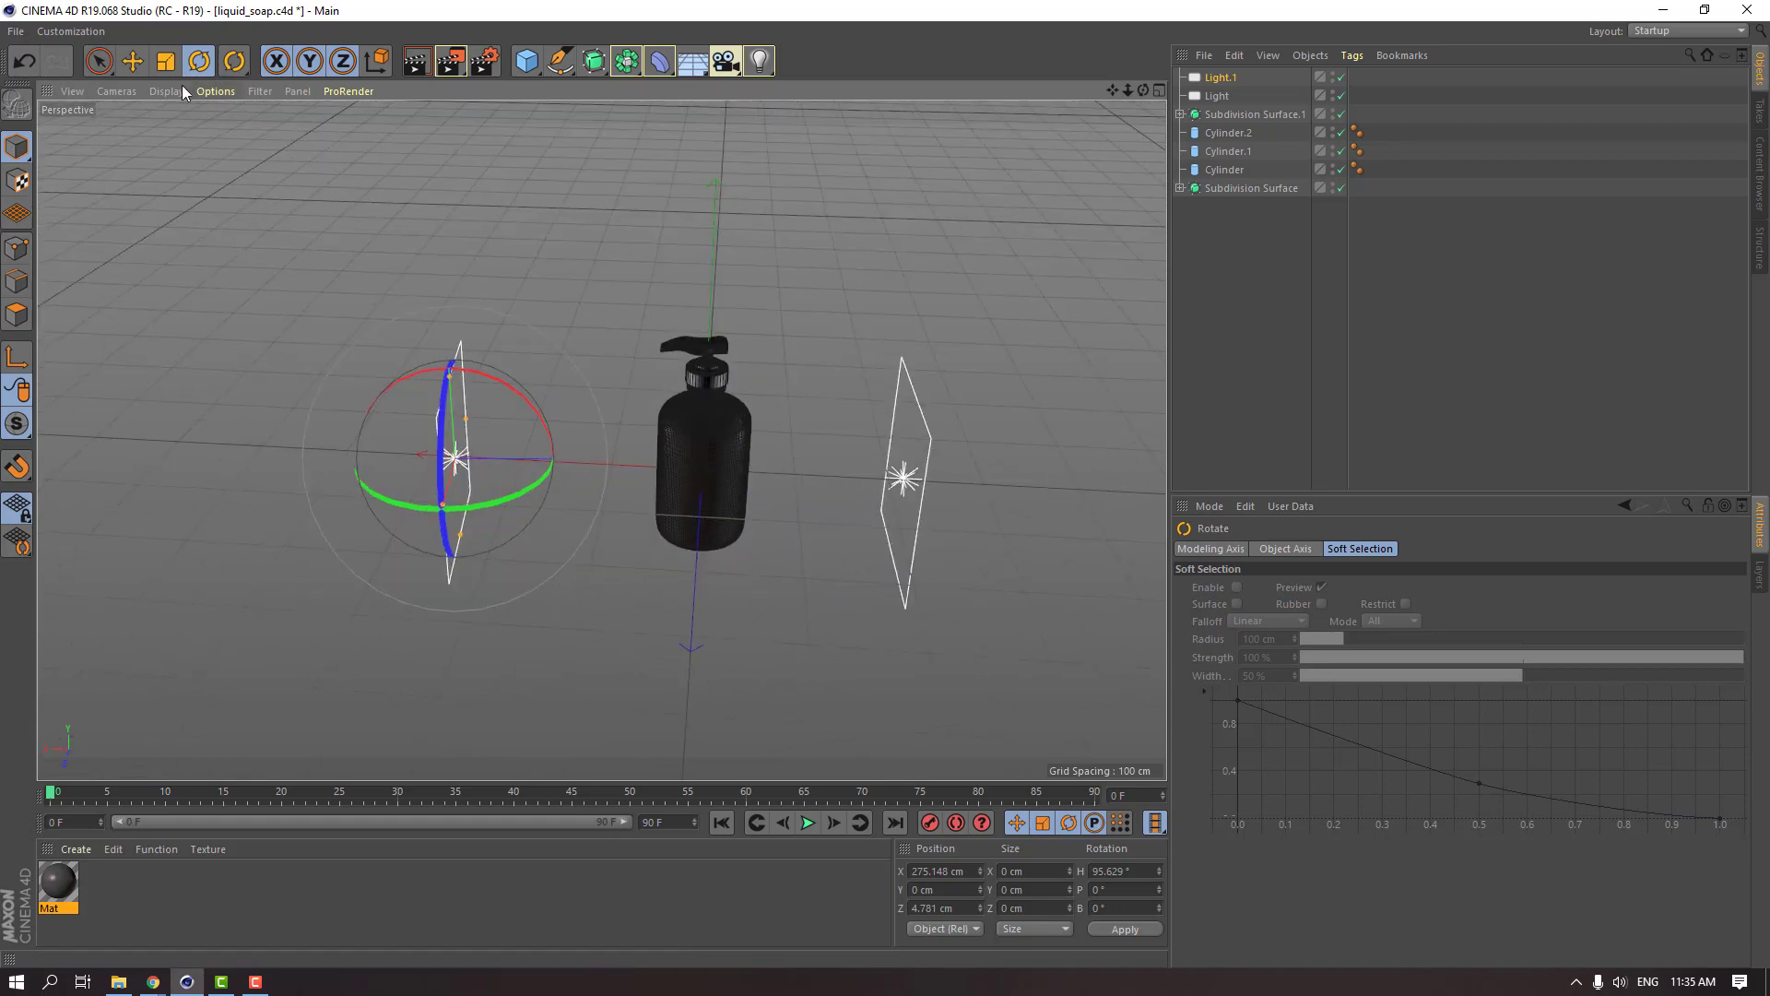
Render a viewport preview to examine how the two side lights illuminate the bottle.
left_click(133, 60)
left_click_drag(516, 277, 360, 190, "alt")
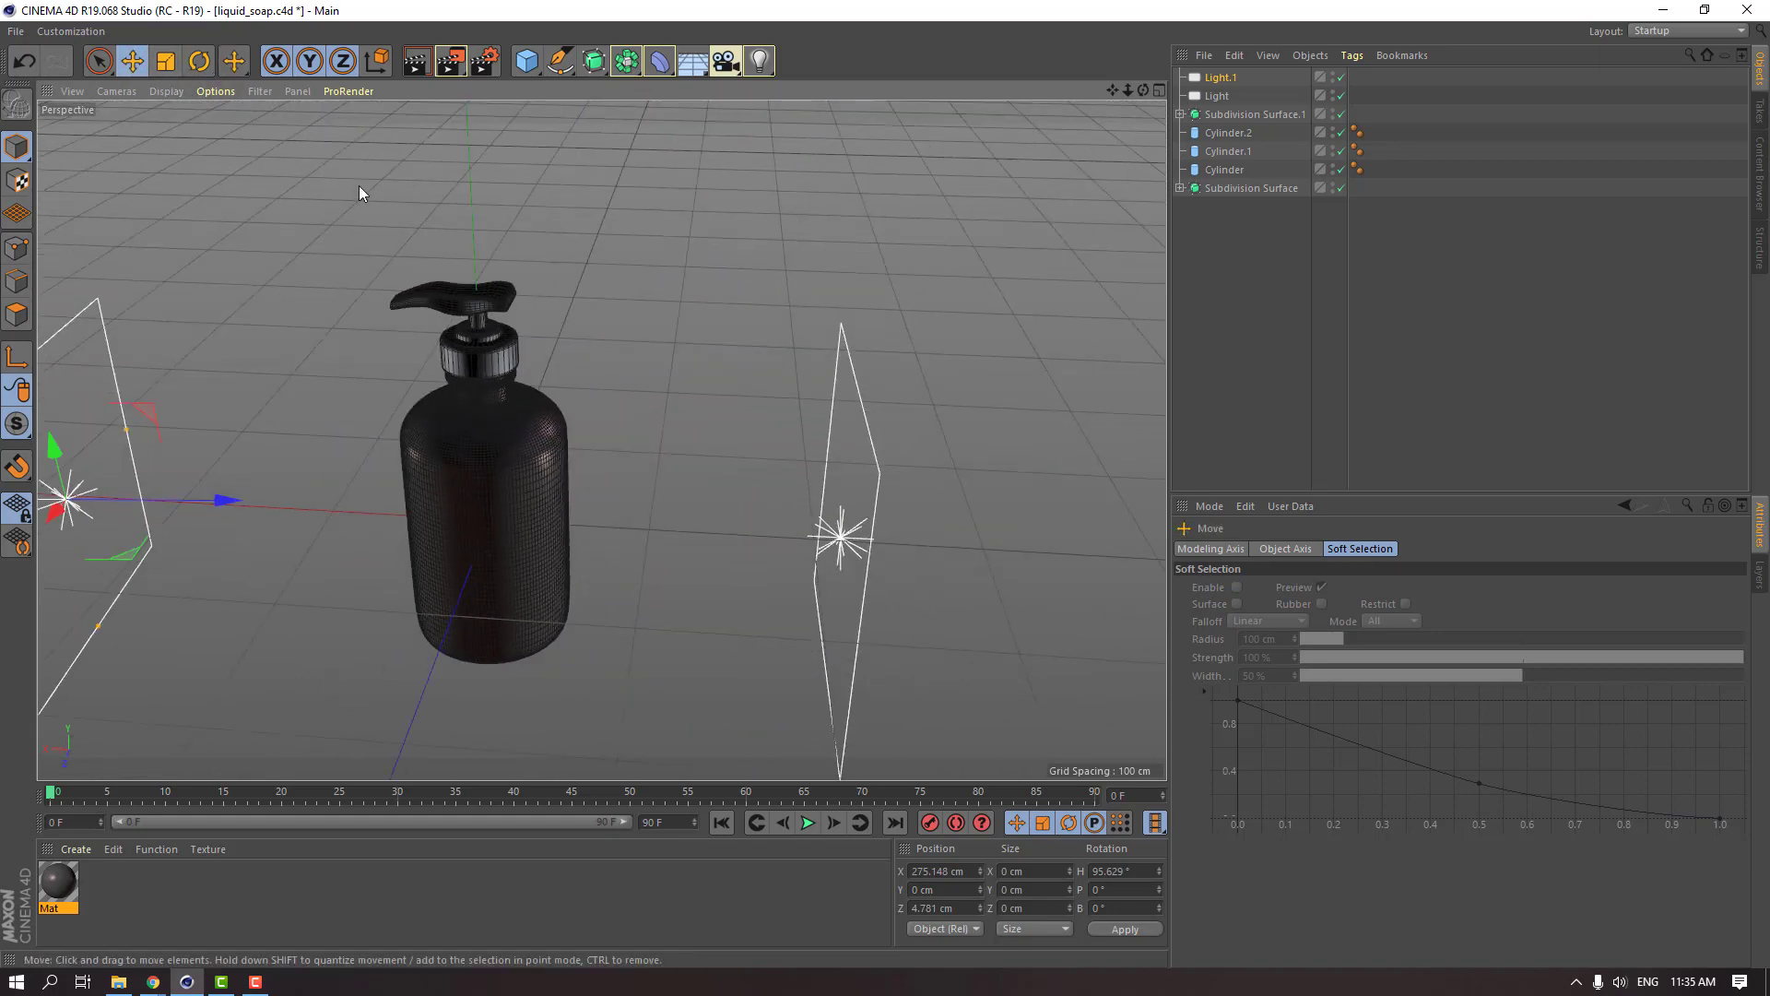
left_click(415, 61)
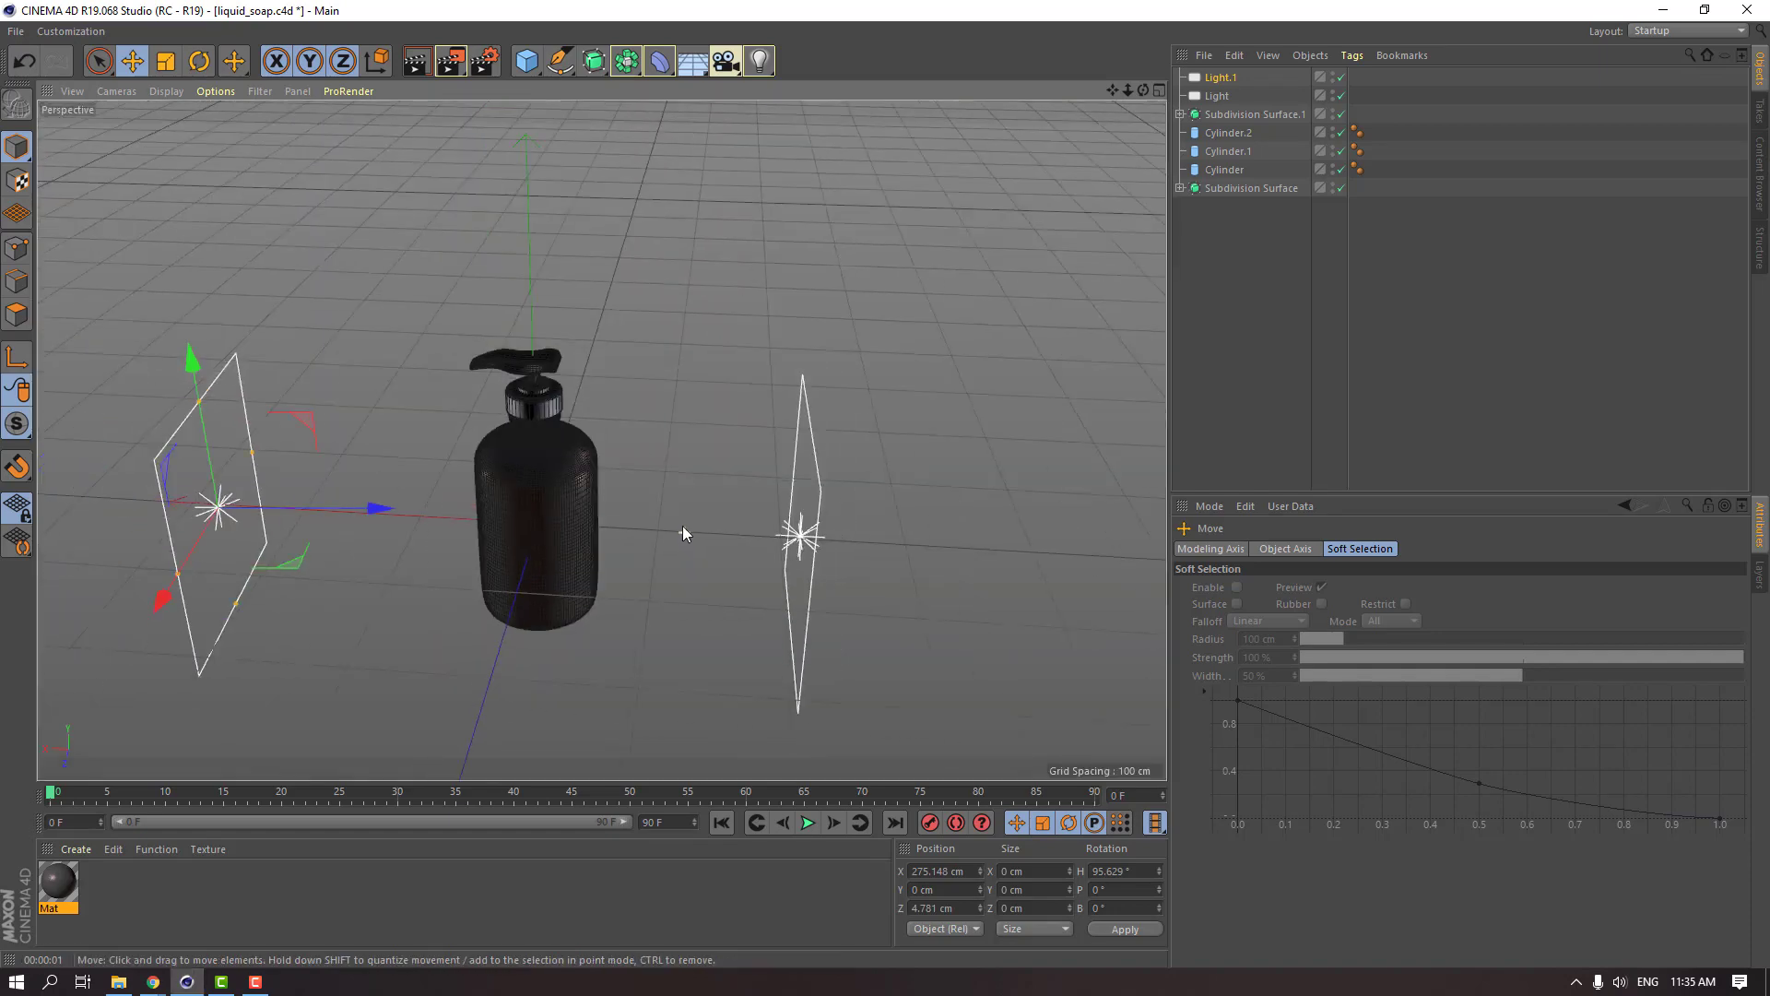
left_click_drag(682, 533, 529, 551, "alt")
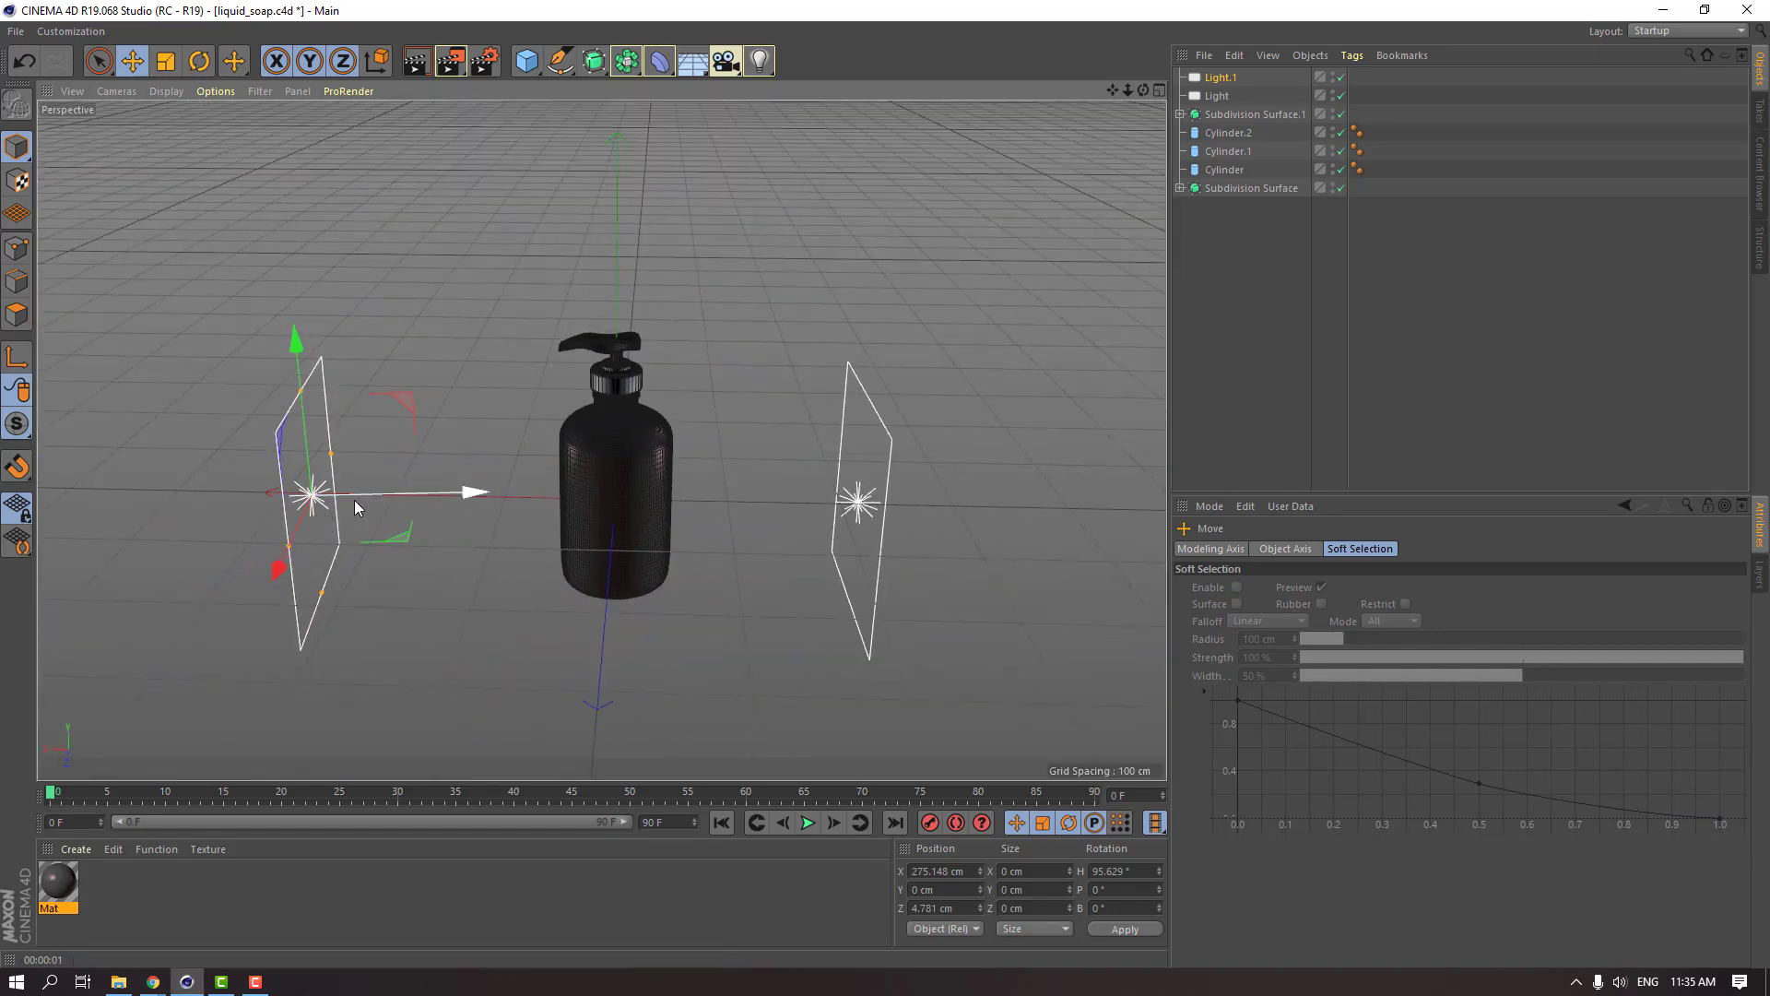
Duplicate Light.1 to the bottle at about X 27 cm and lay the copy horizontal with a pitch of about -90°.
left_click(1221, 79)
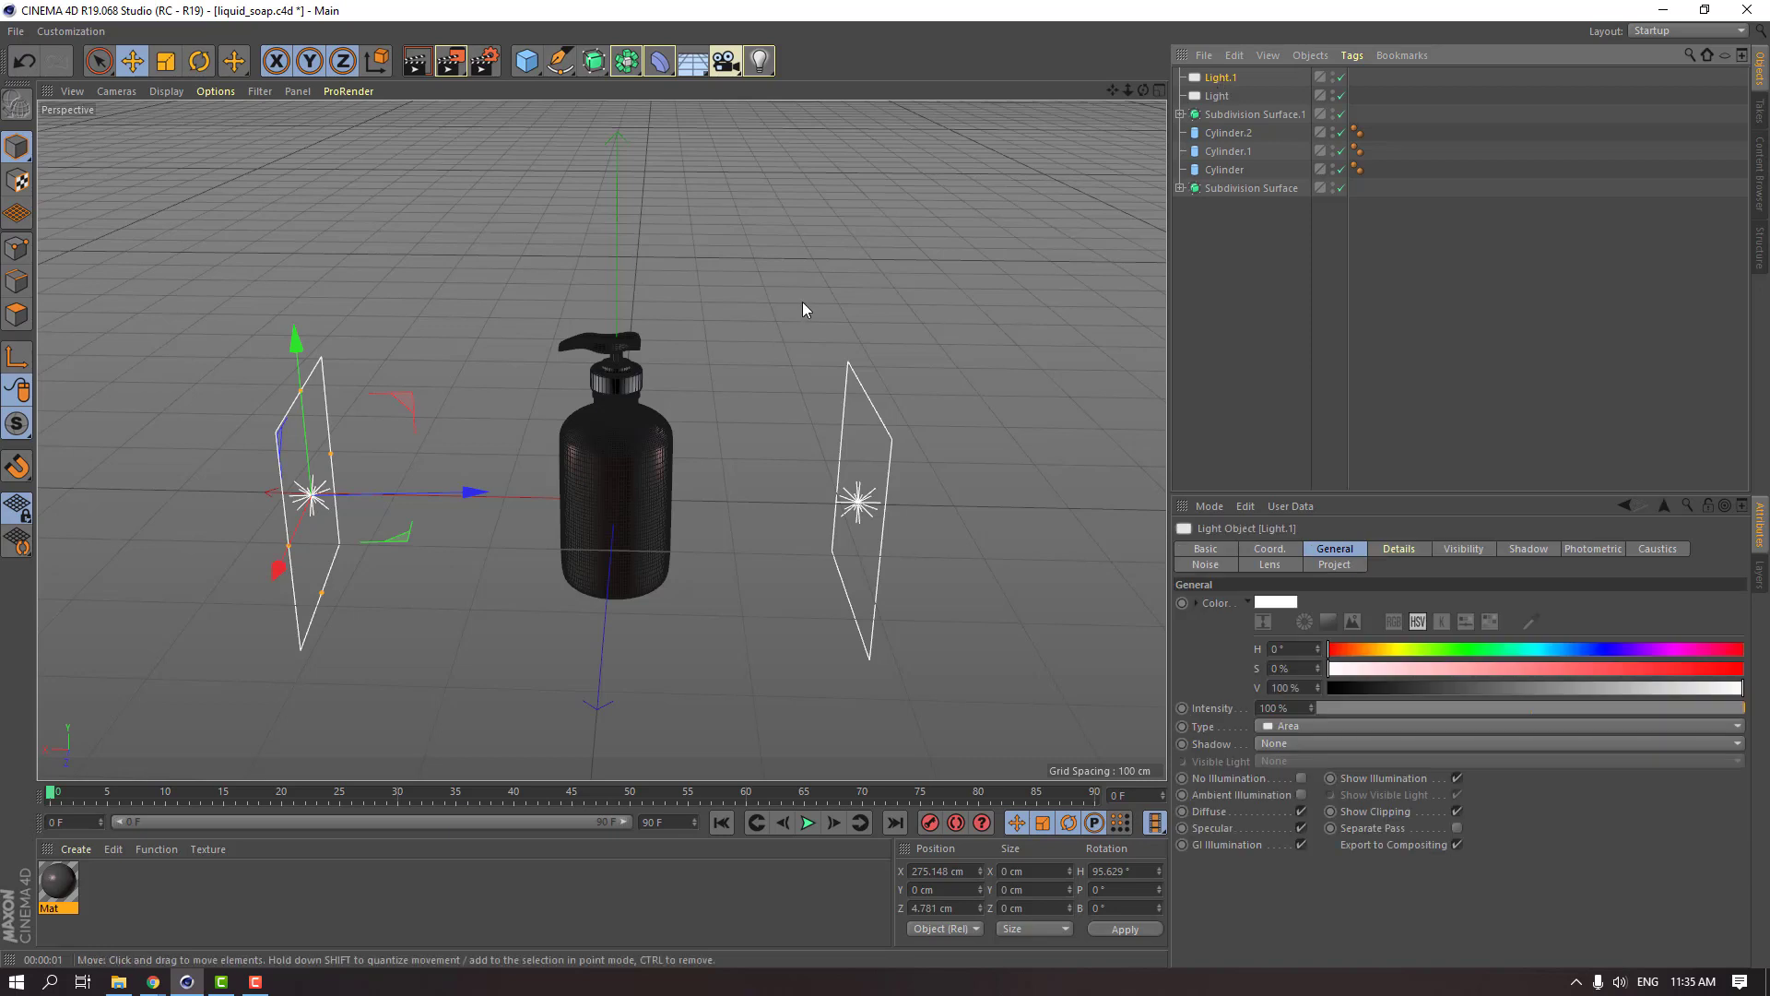
left_click_drag(371, 494, 646, 494, "ctrl")
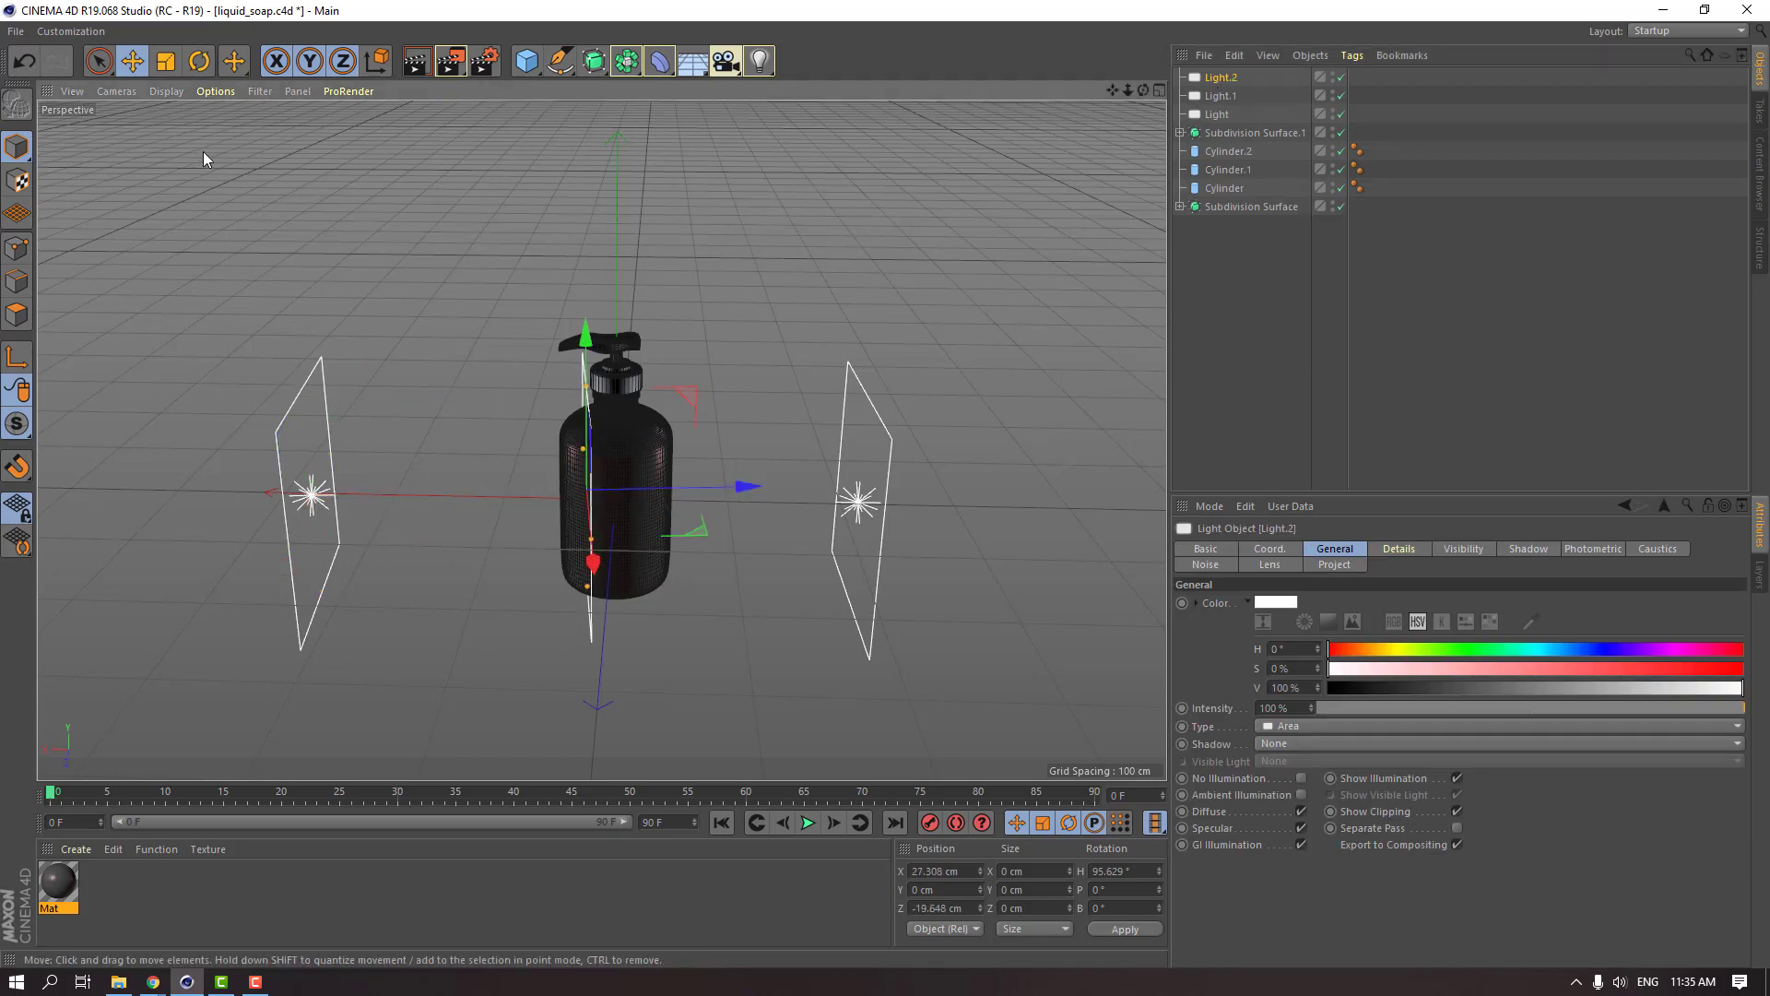
left_click(199, 65)
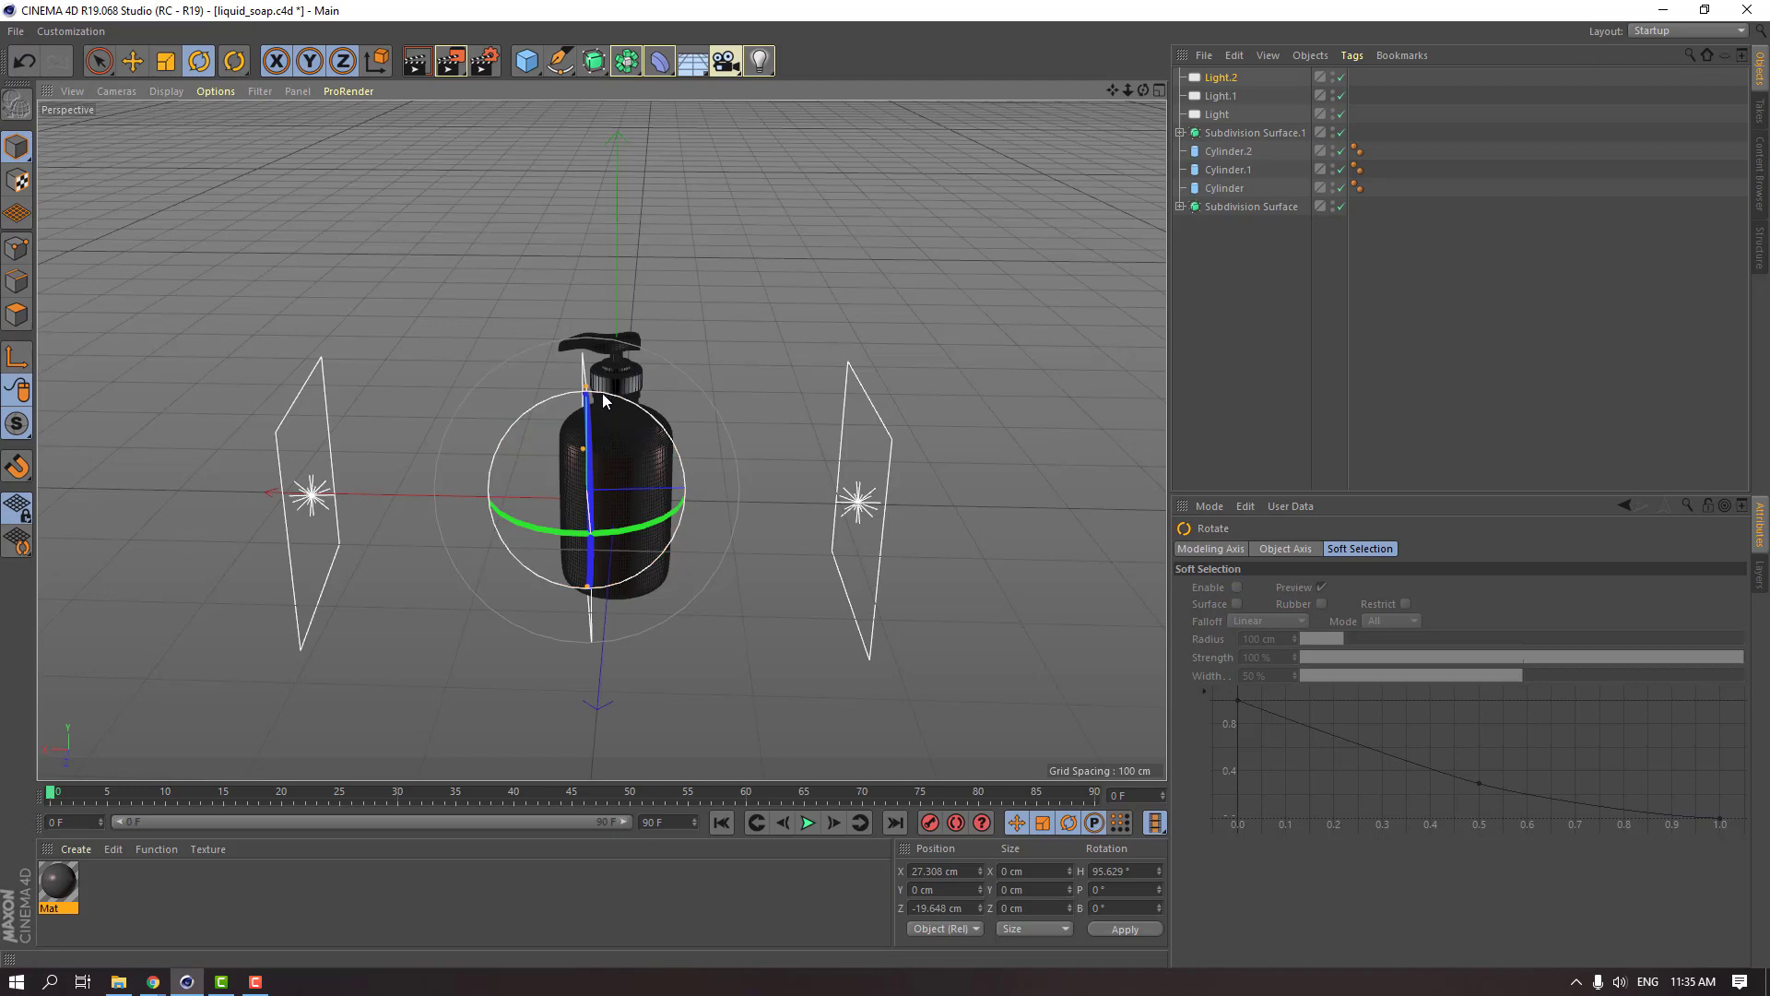
left_click_drag(604, 398, 947, 533)
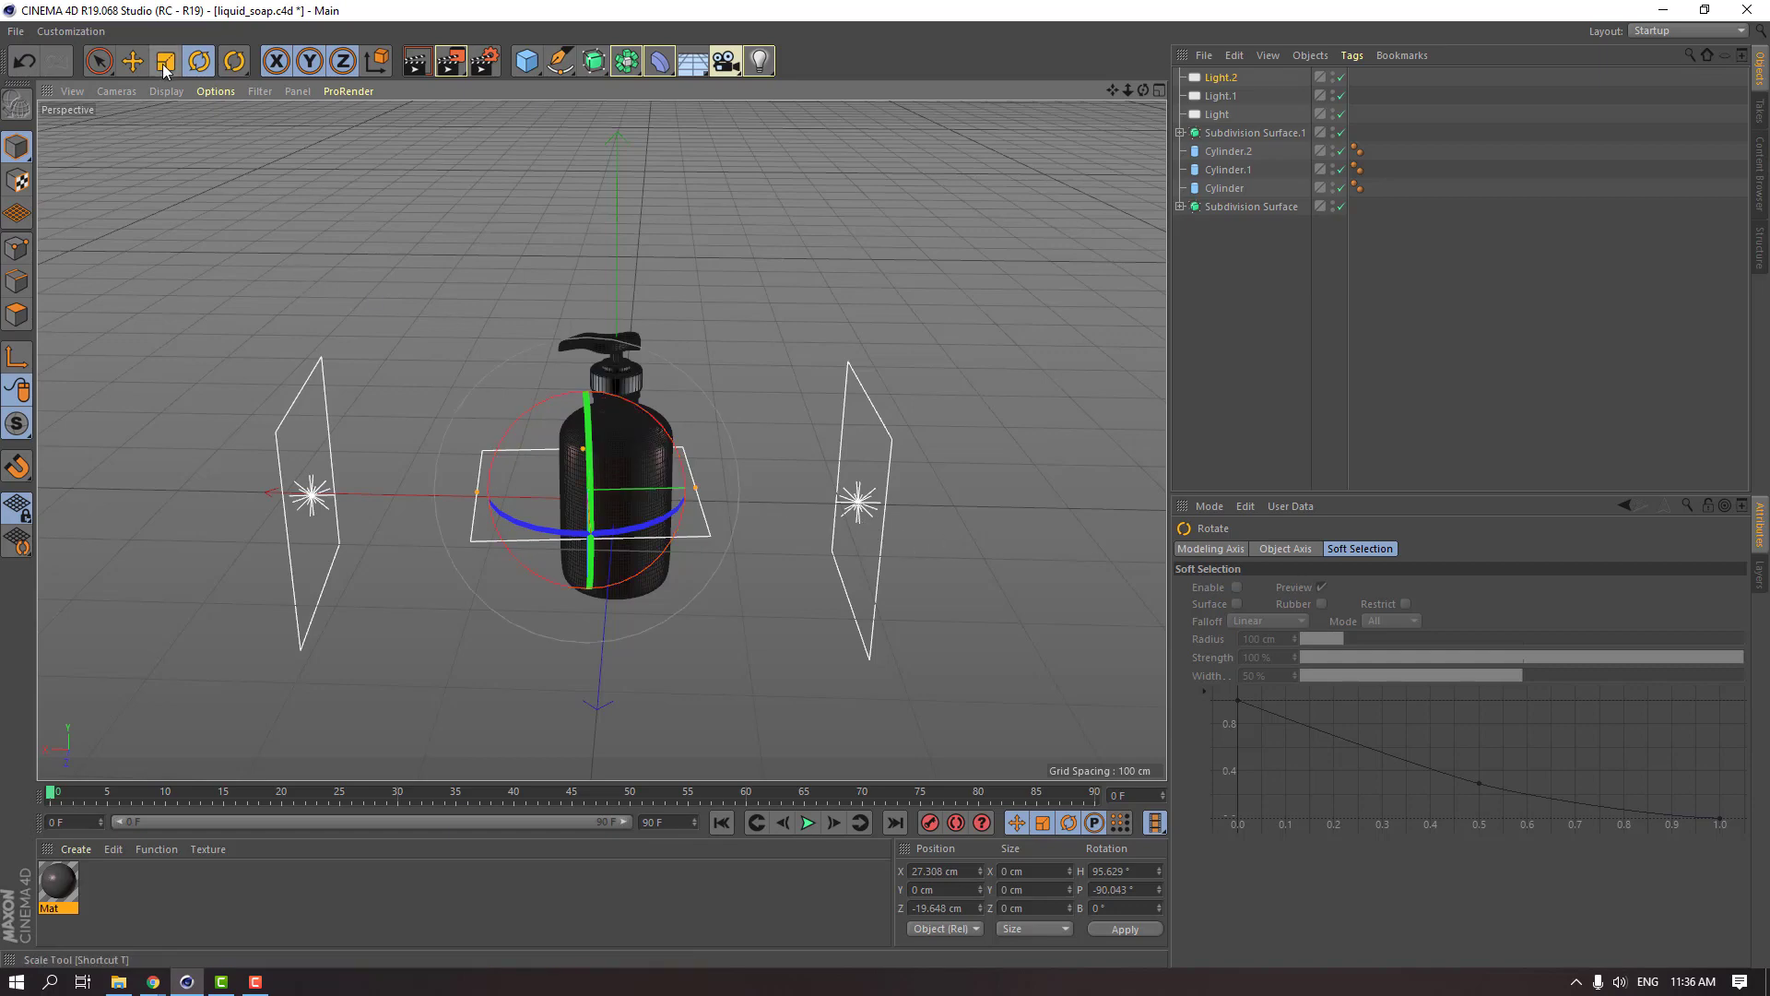
Raise the horizontal area light above the bottle to about Y 300 cm and preview the render.
left_click_drag(376, 428, 669, 498, "alt")
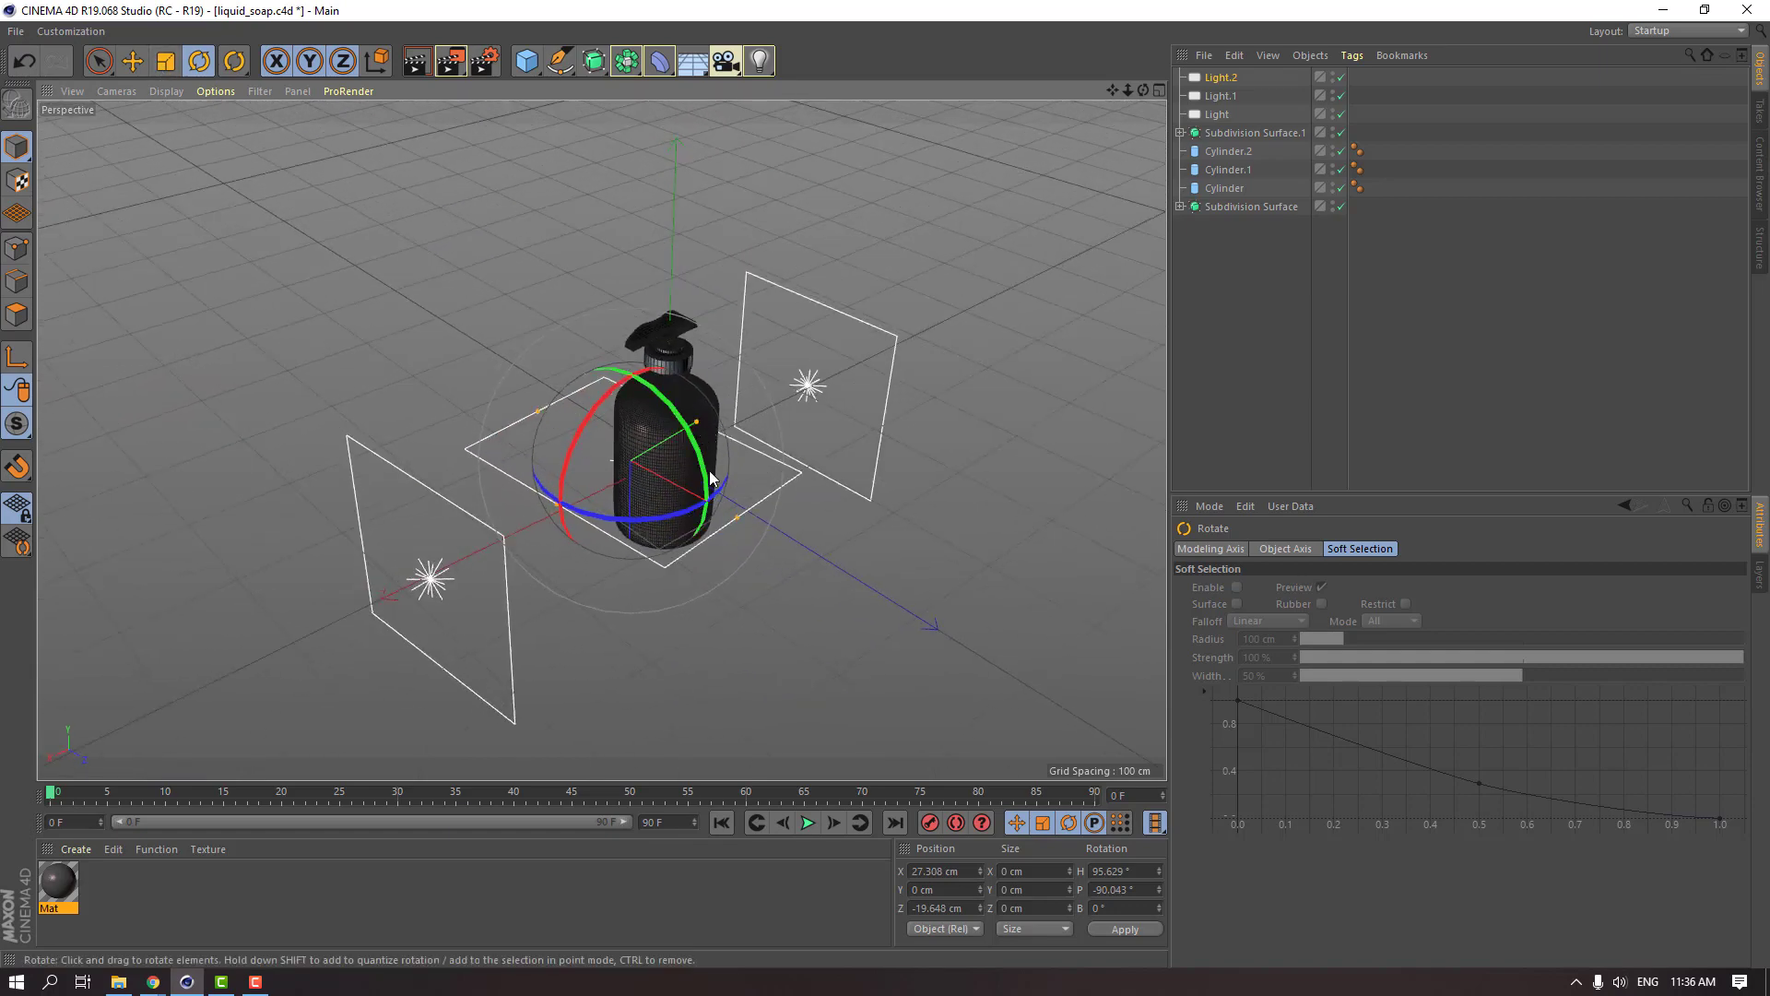
left_click_drag(710, 470, 821, 435, "alt")
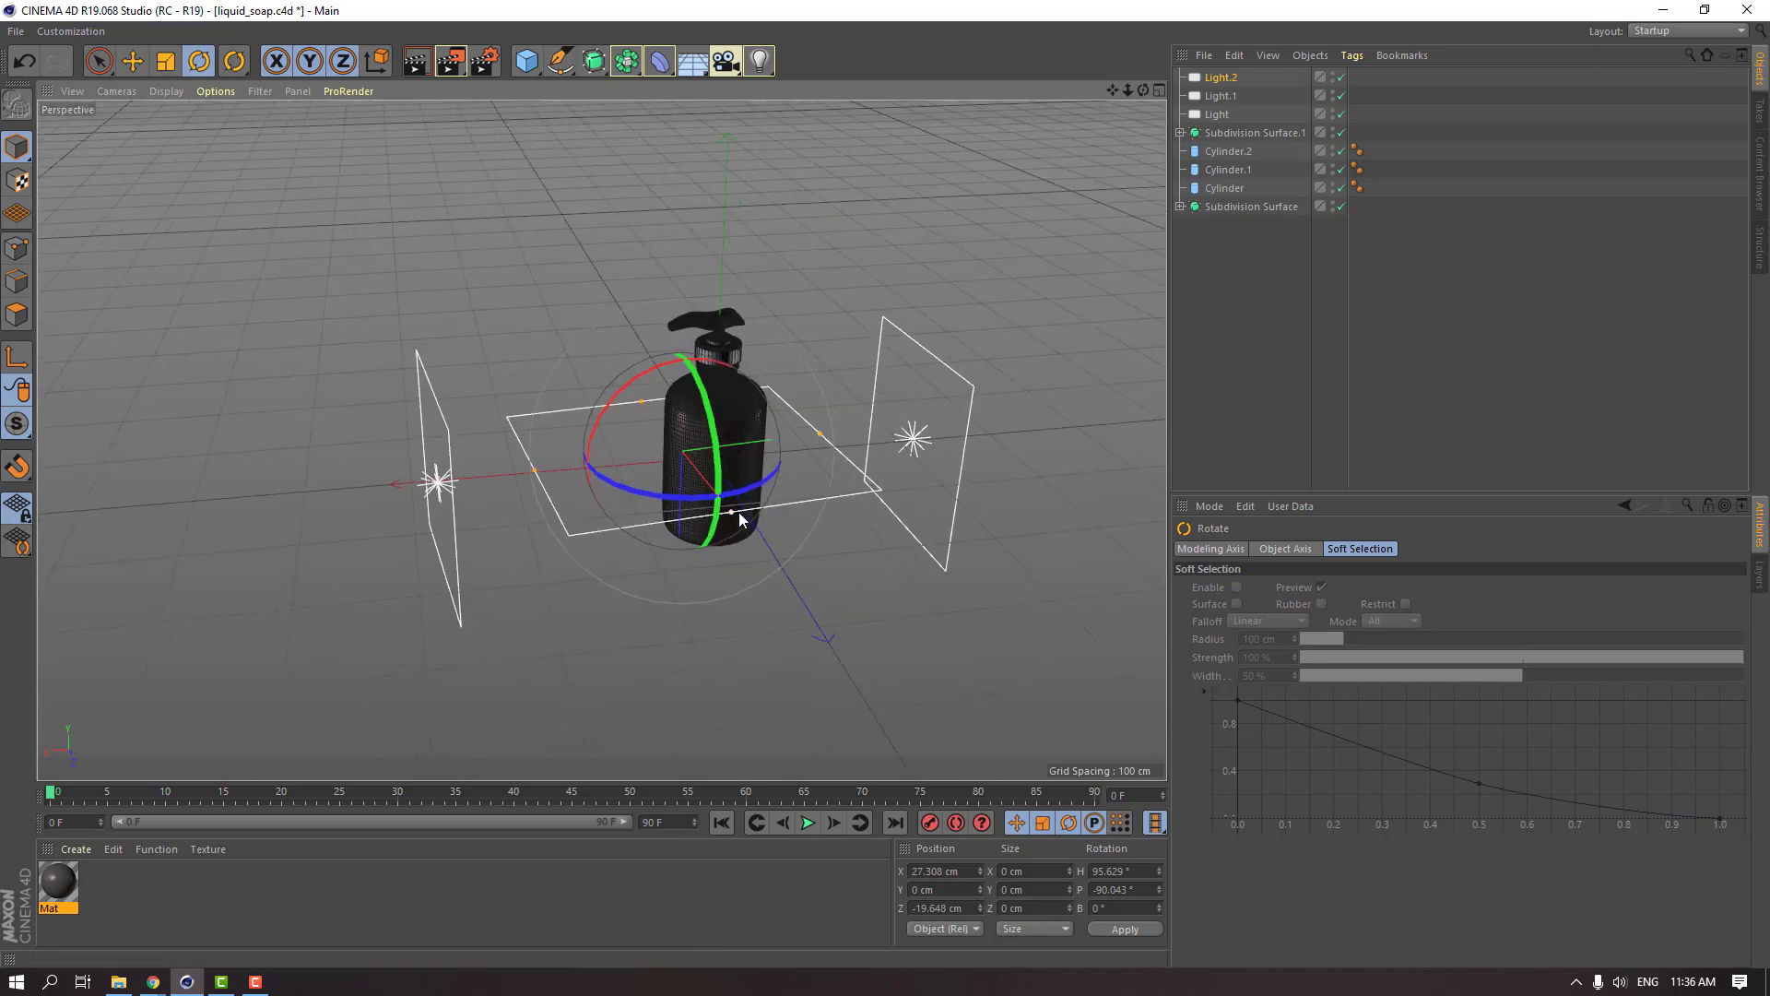
left_click_drag(617, 493, 603, 483, "alt")
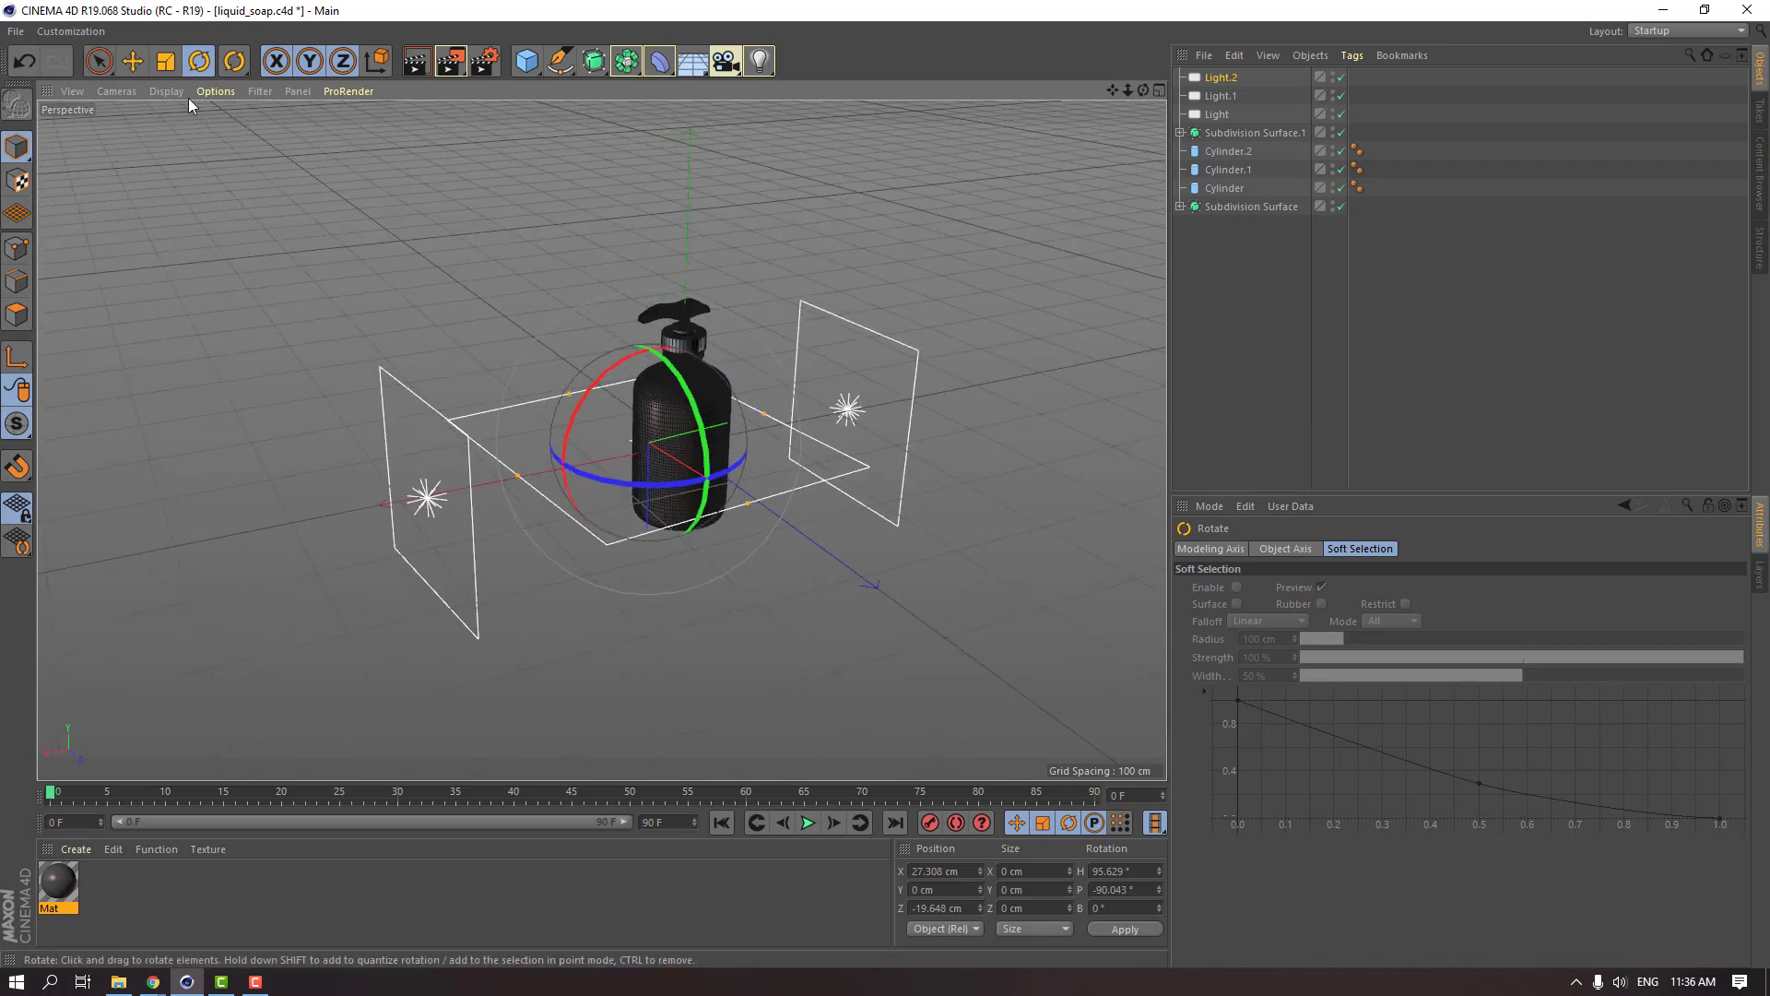
left_click(133, 61)
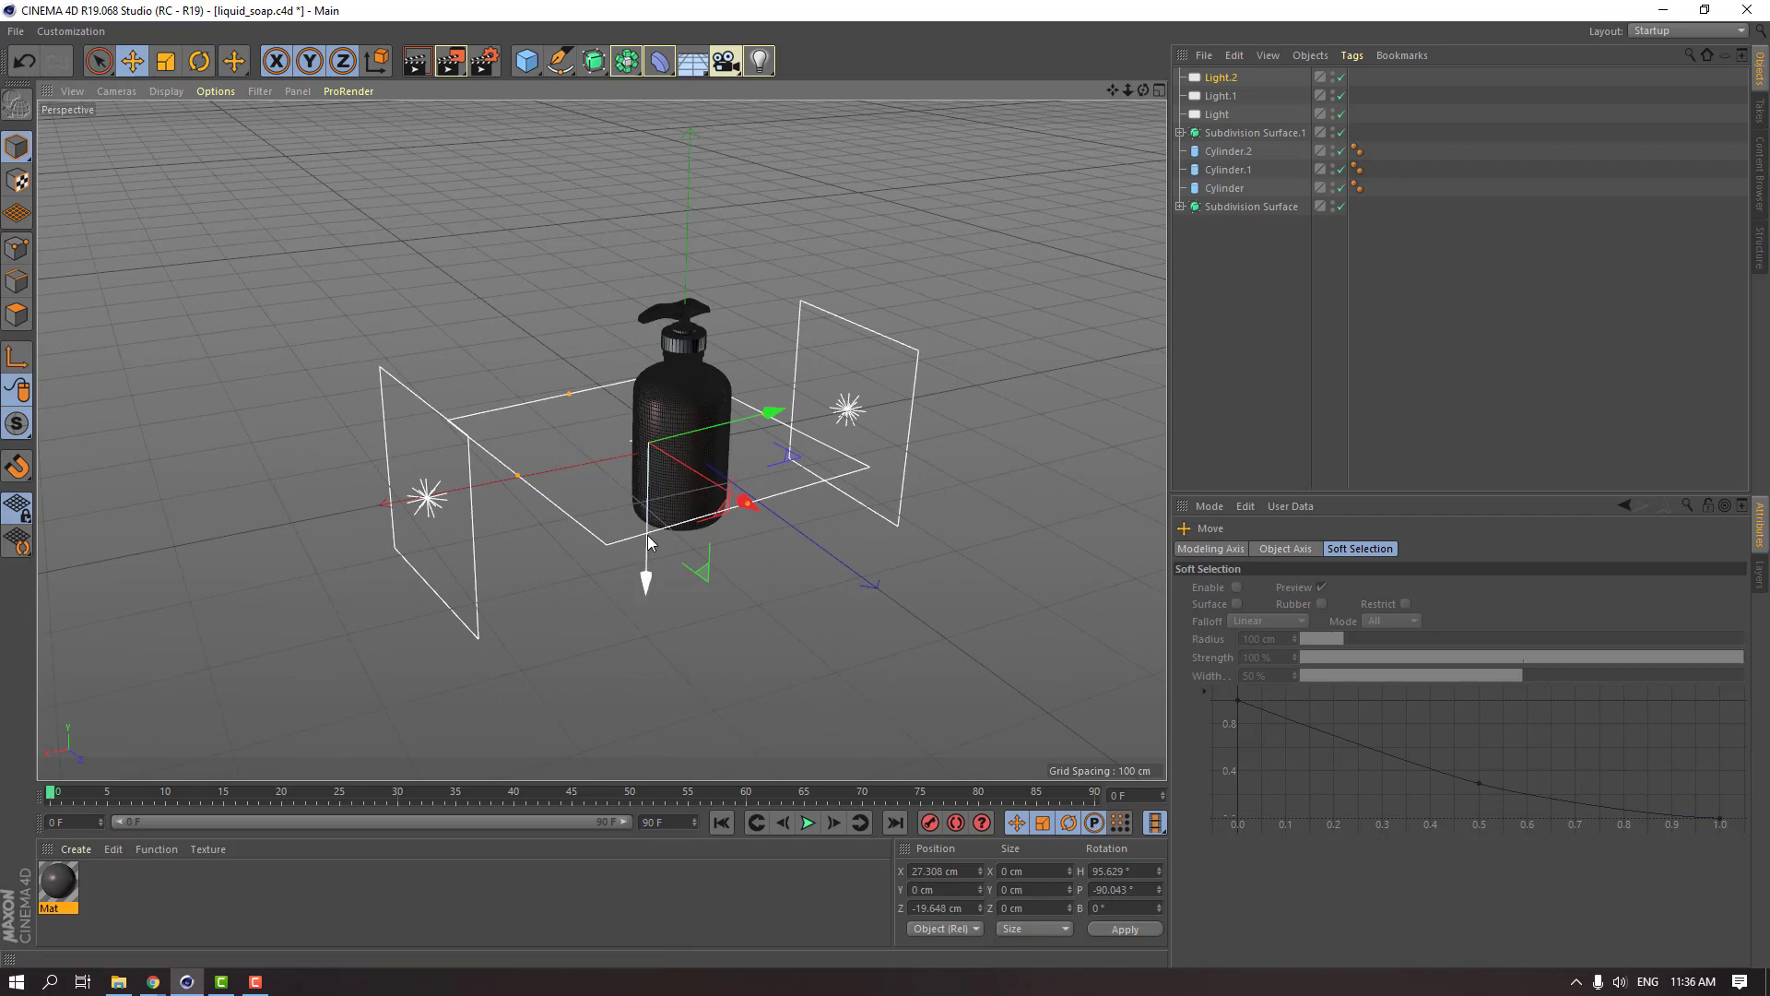
left_click_drag(647, 535, 646, 219)
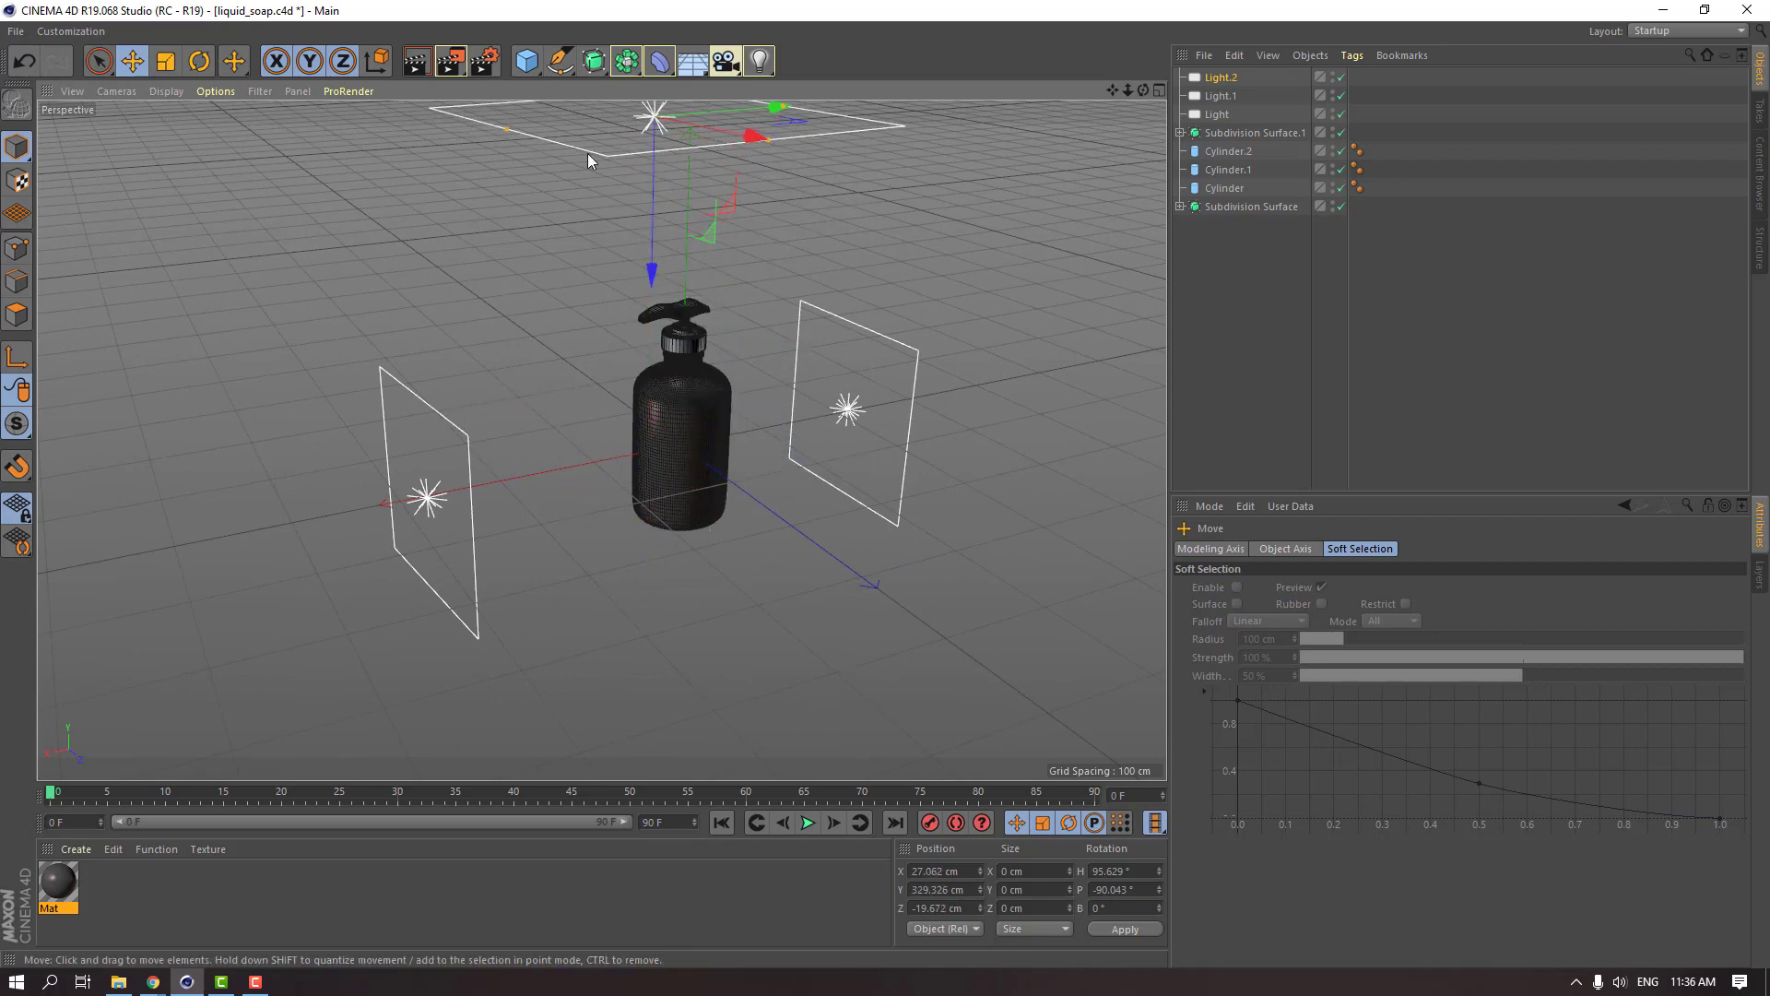
left_click_drag(588, 153, 590, 369)
left_click(413, 67)
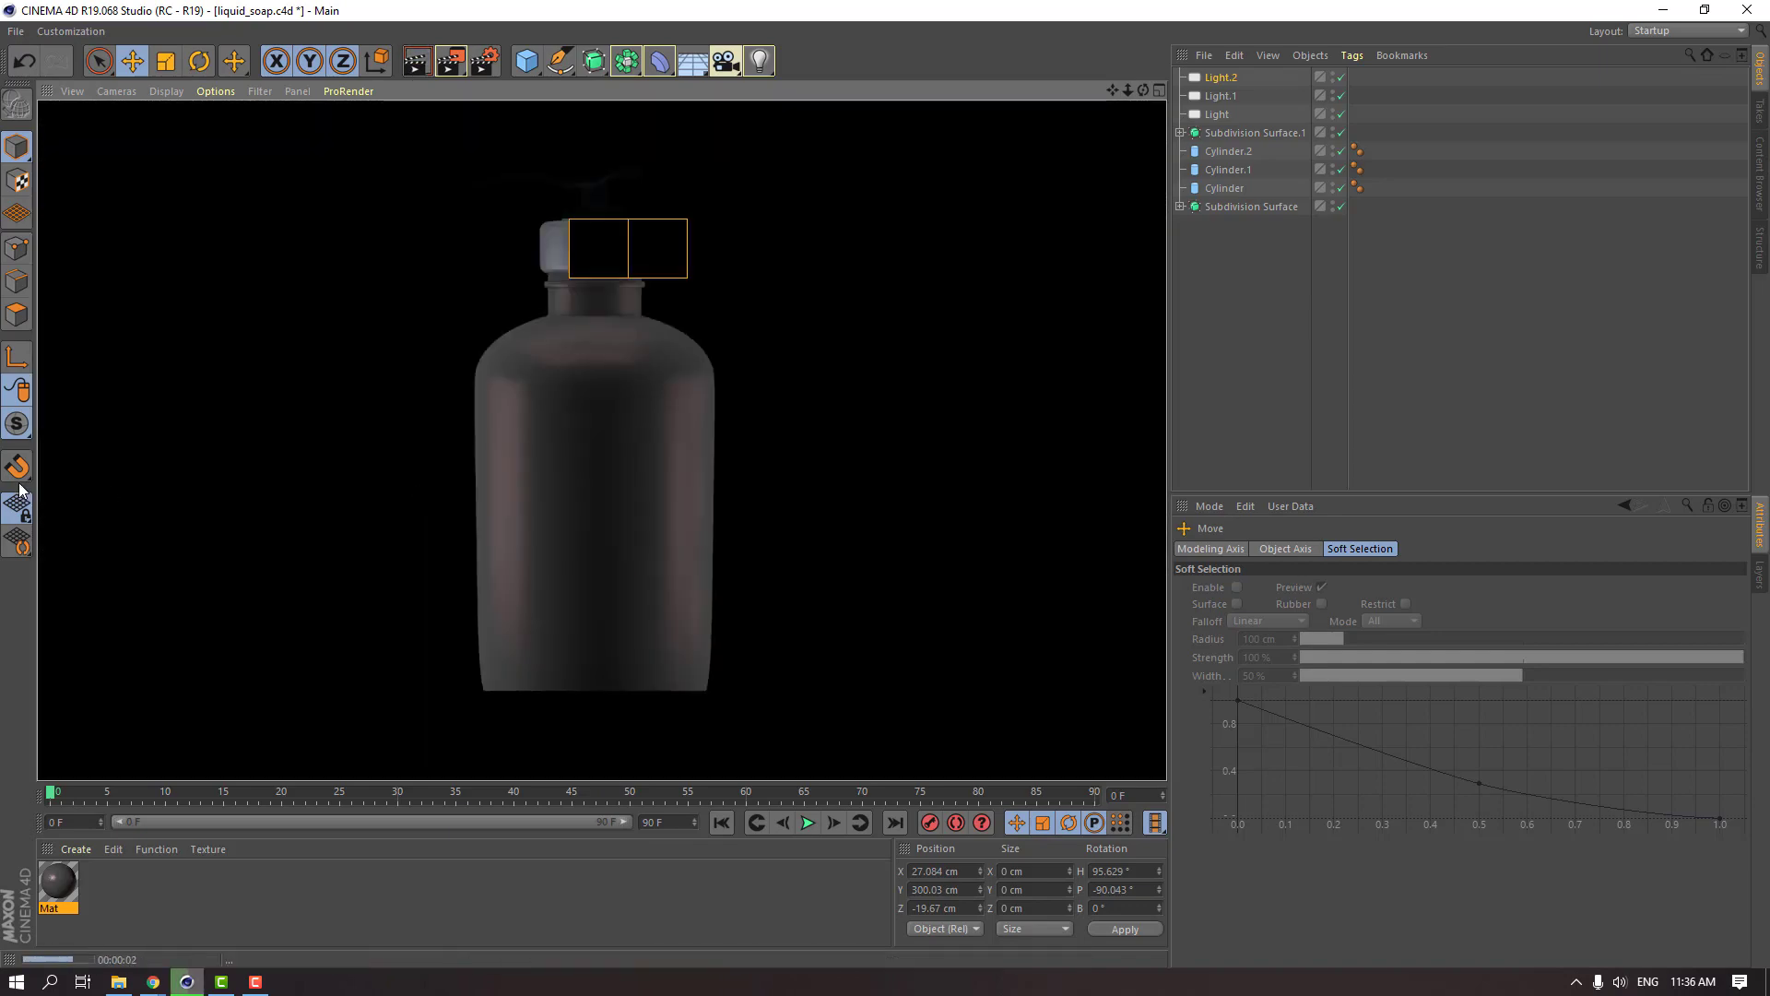
left_click_drag(323, 429, 588, 486, "alt")
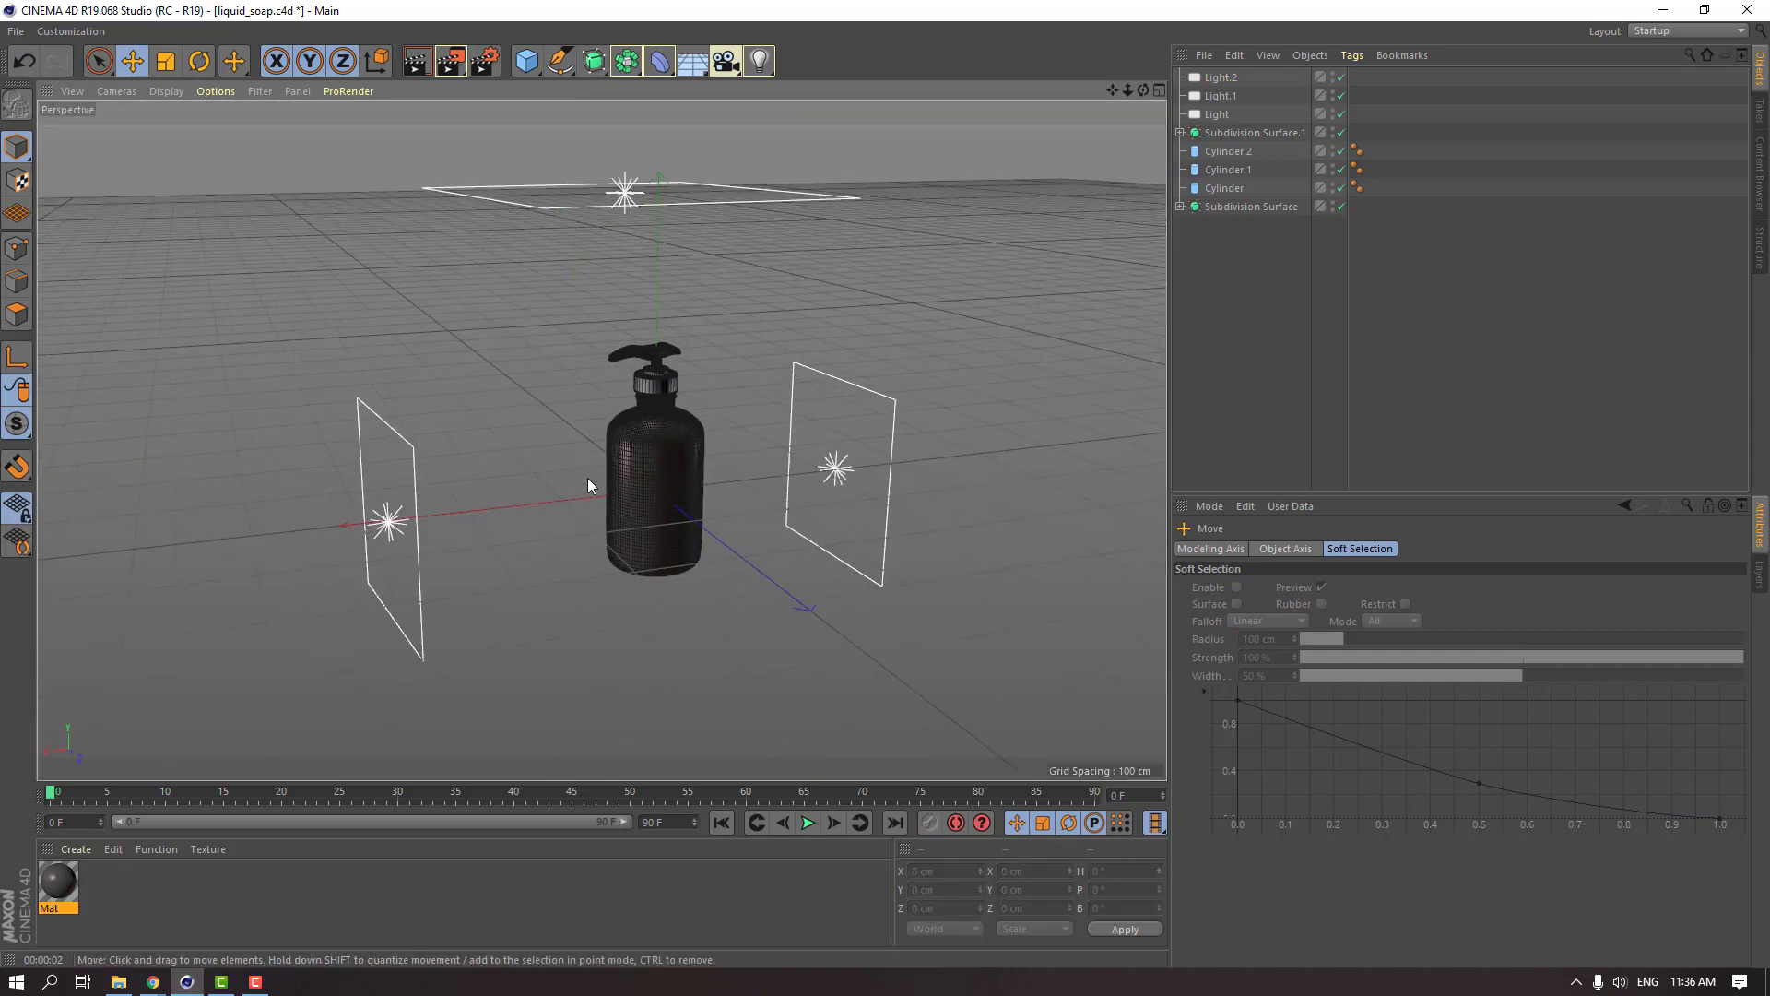
Add a camera and, looking through it, frame the bottle closely from the front between the side lights.
left_click(731, 72)
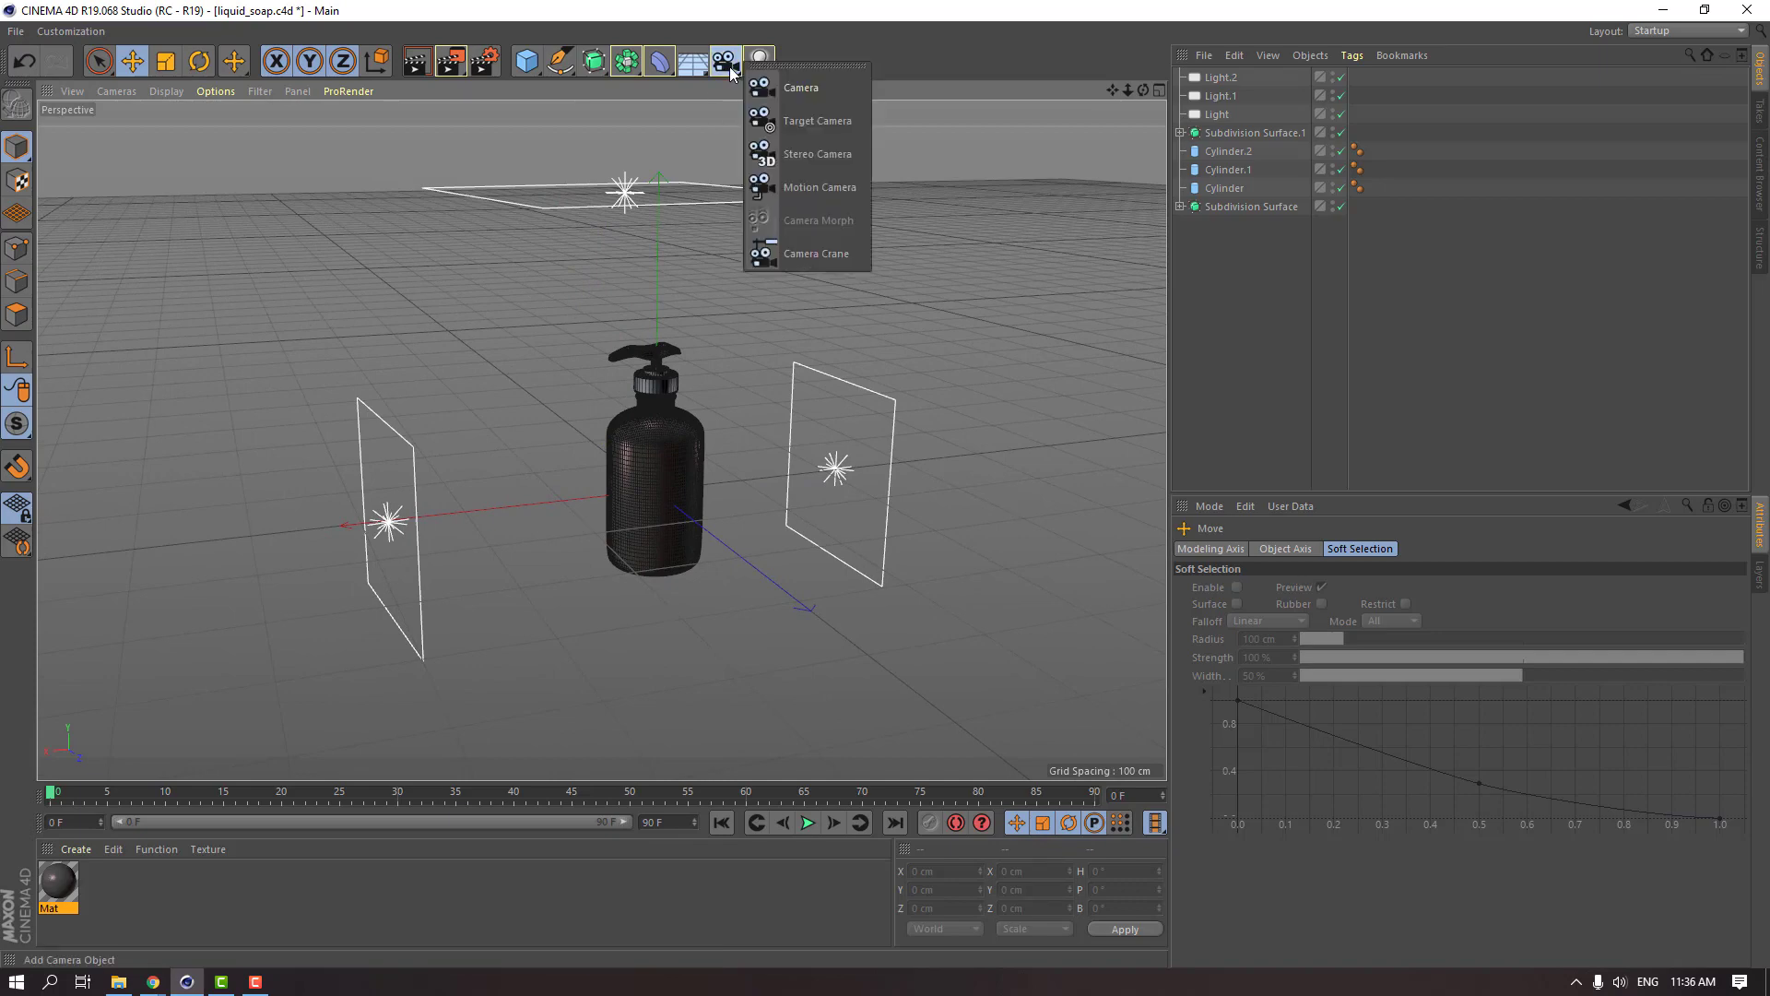
left_click(811, 91)
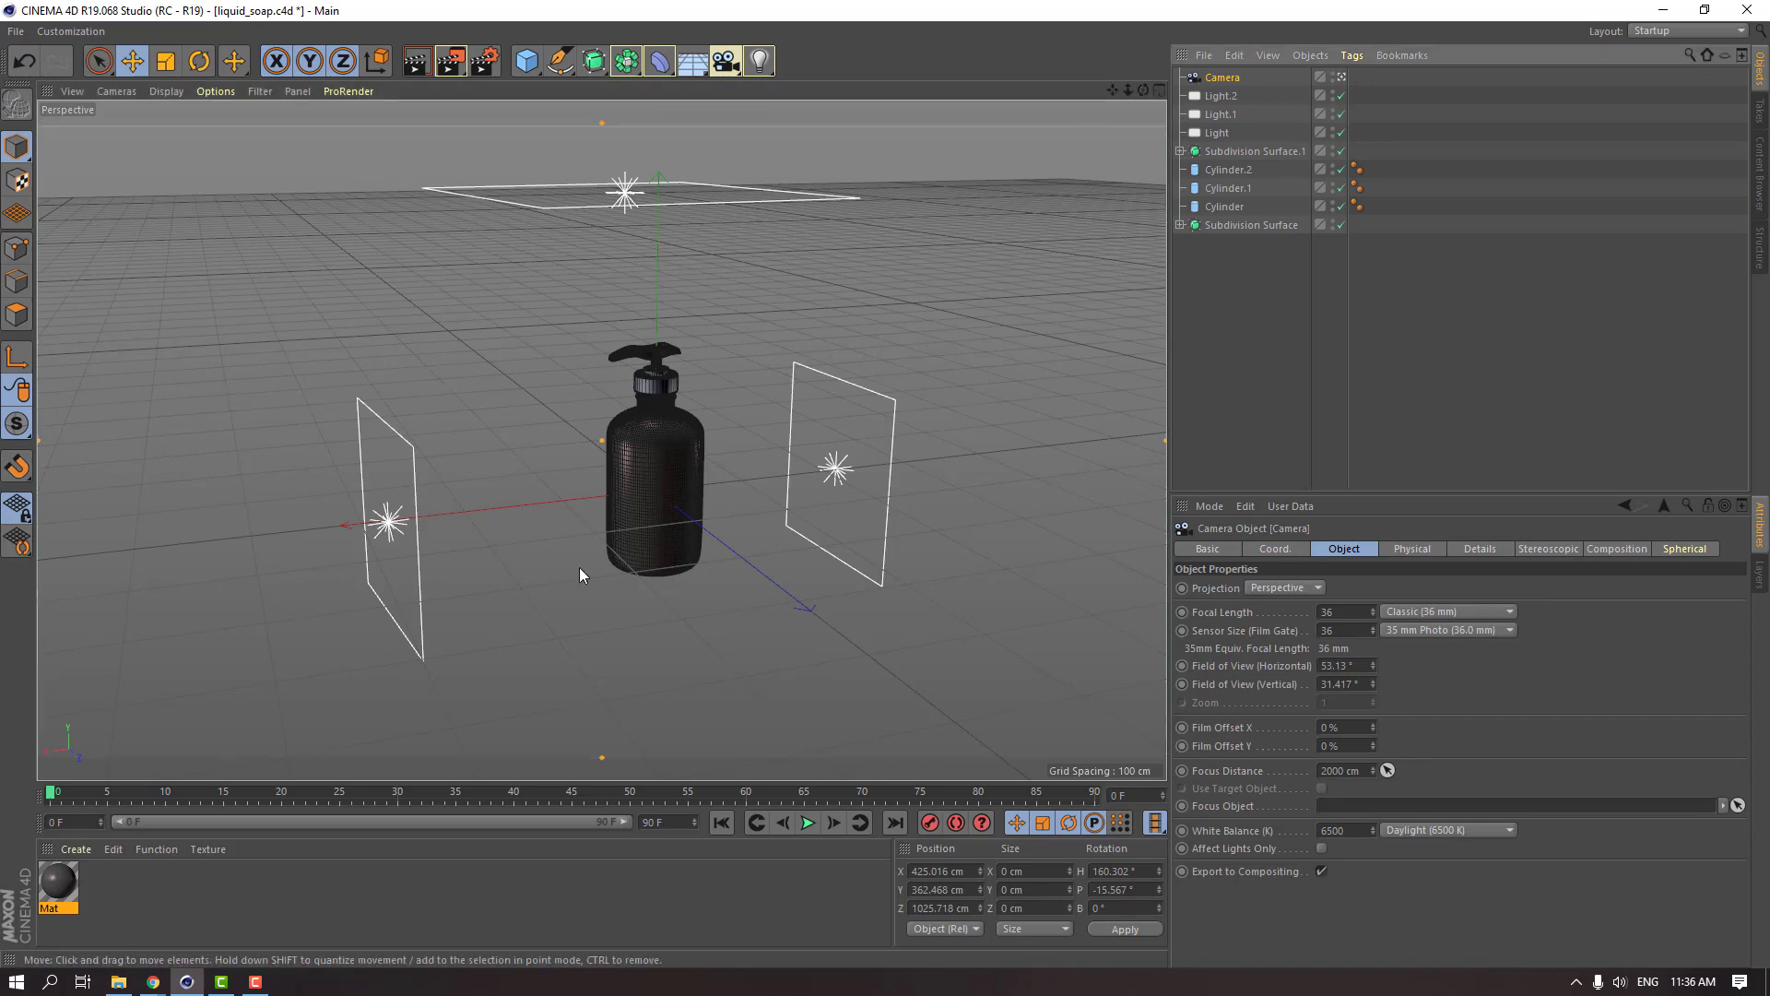
left_click_drag(579, 567, 693, 499, "alt")
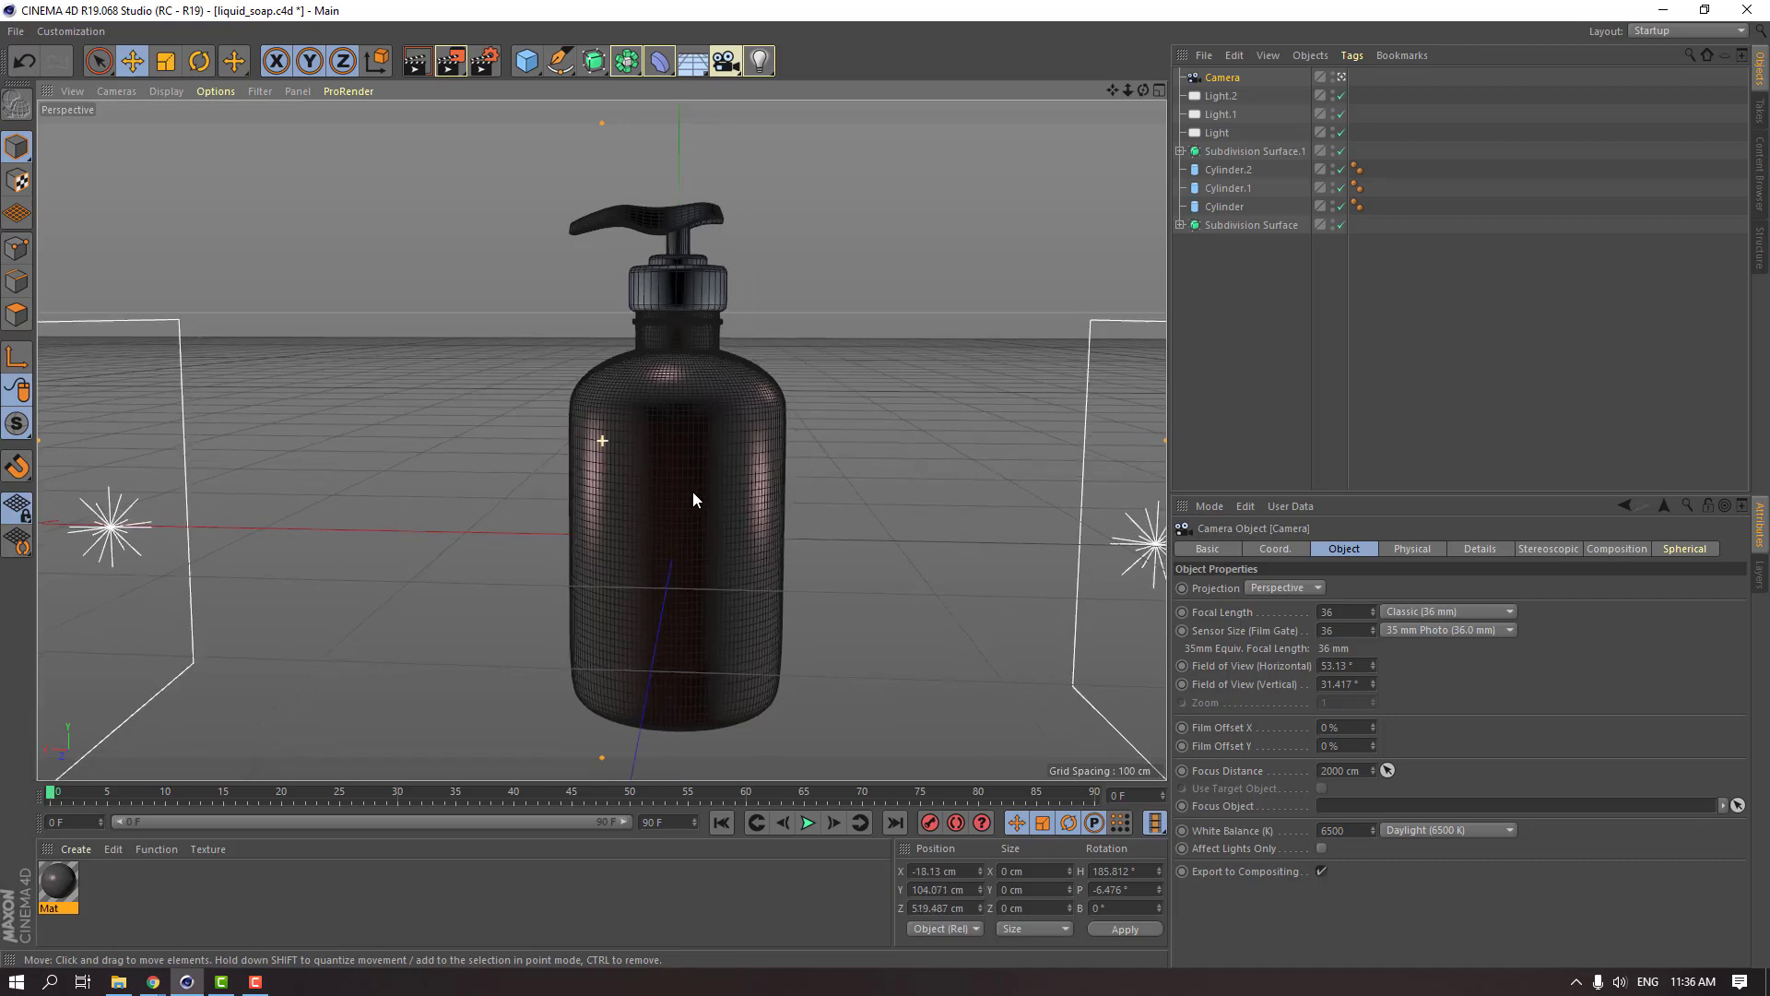
Preview the render through the camera and slightly adjust the framing of the bottle.
left_click(416, 60)
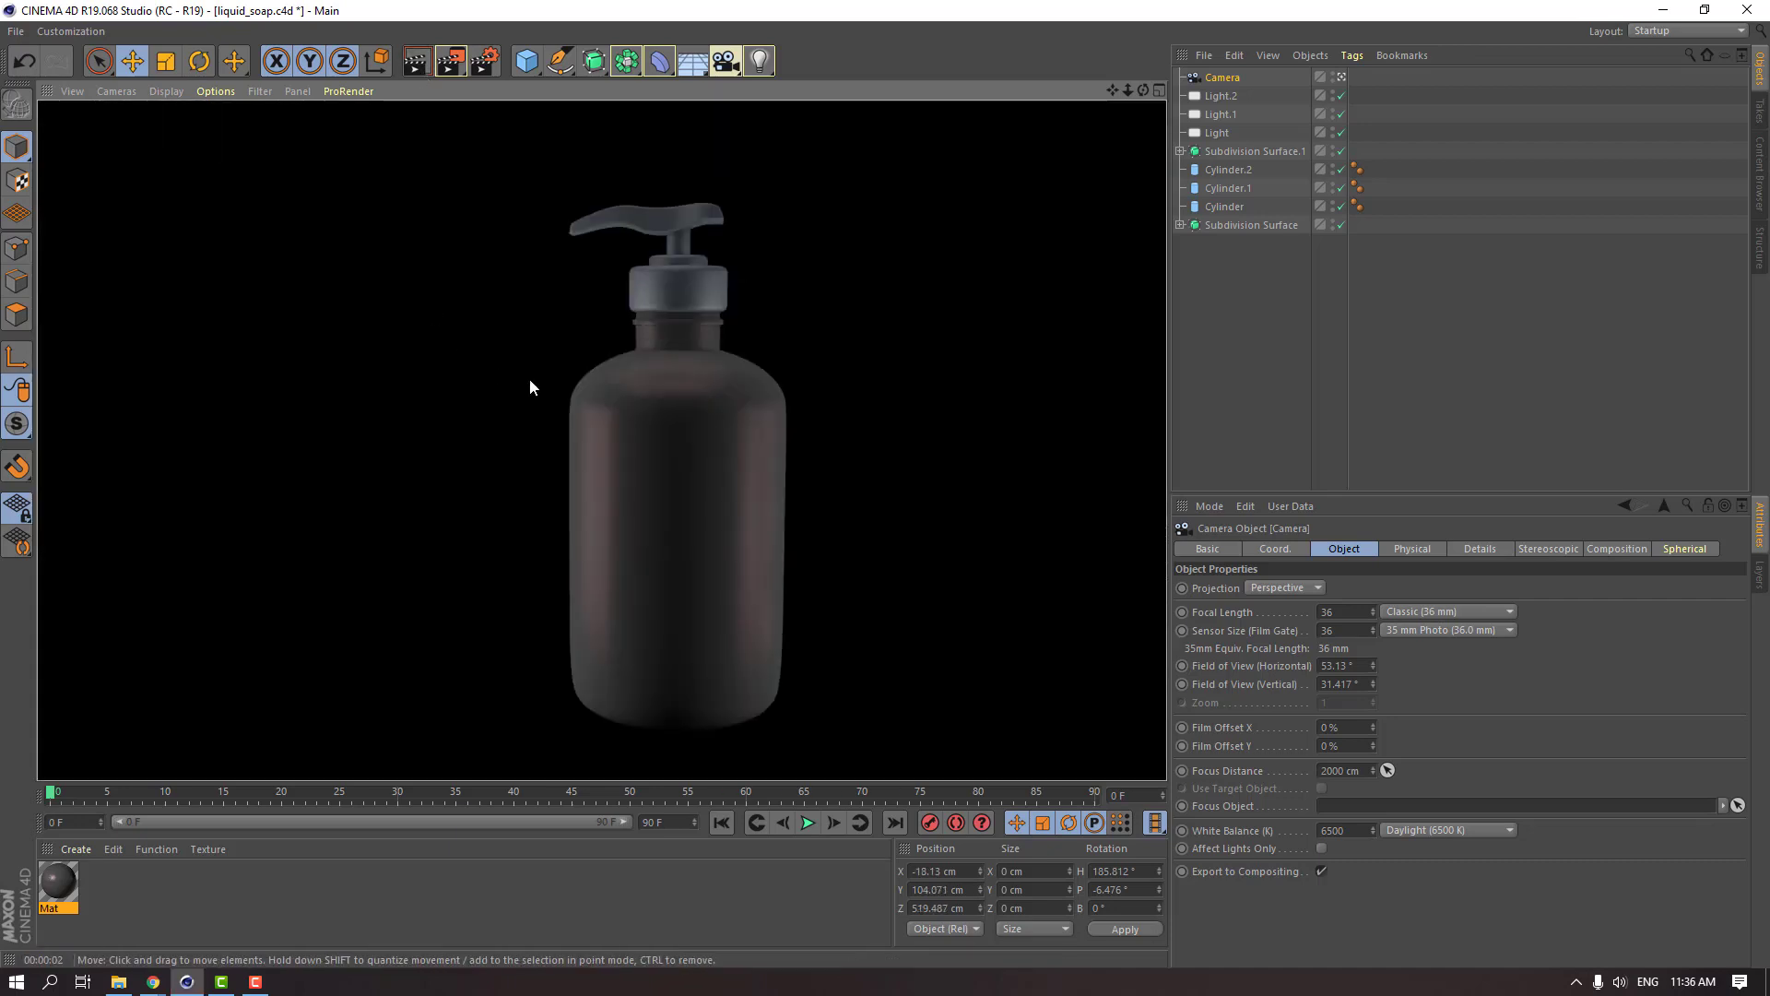
left_click(479, 397)
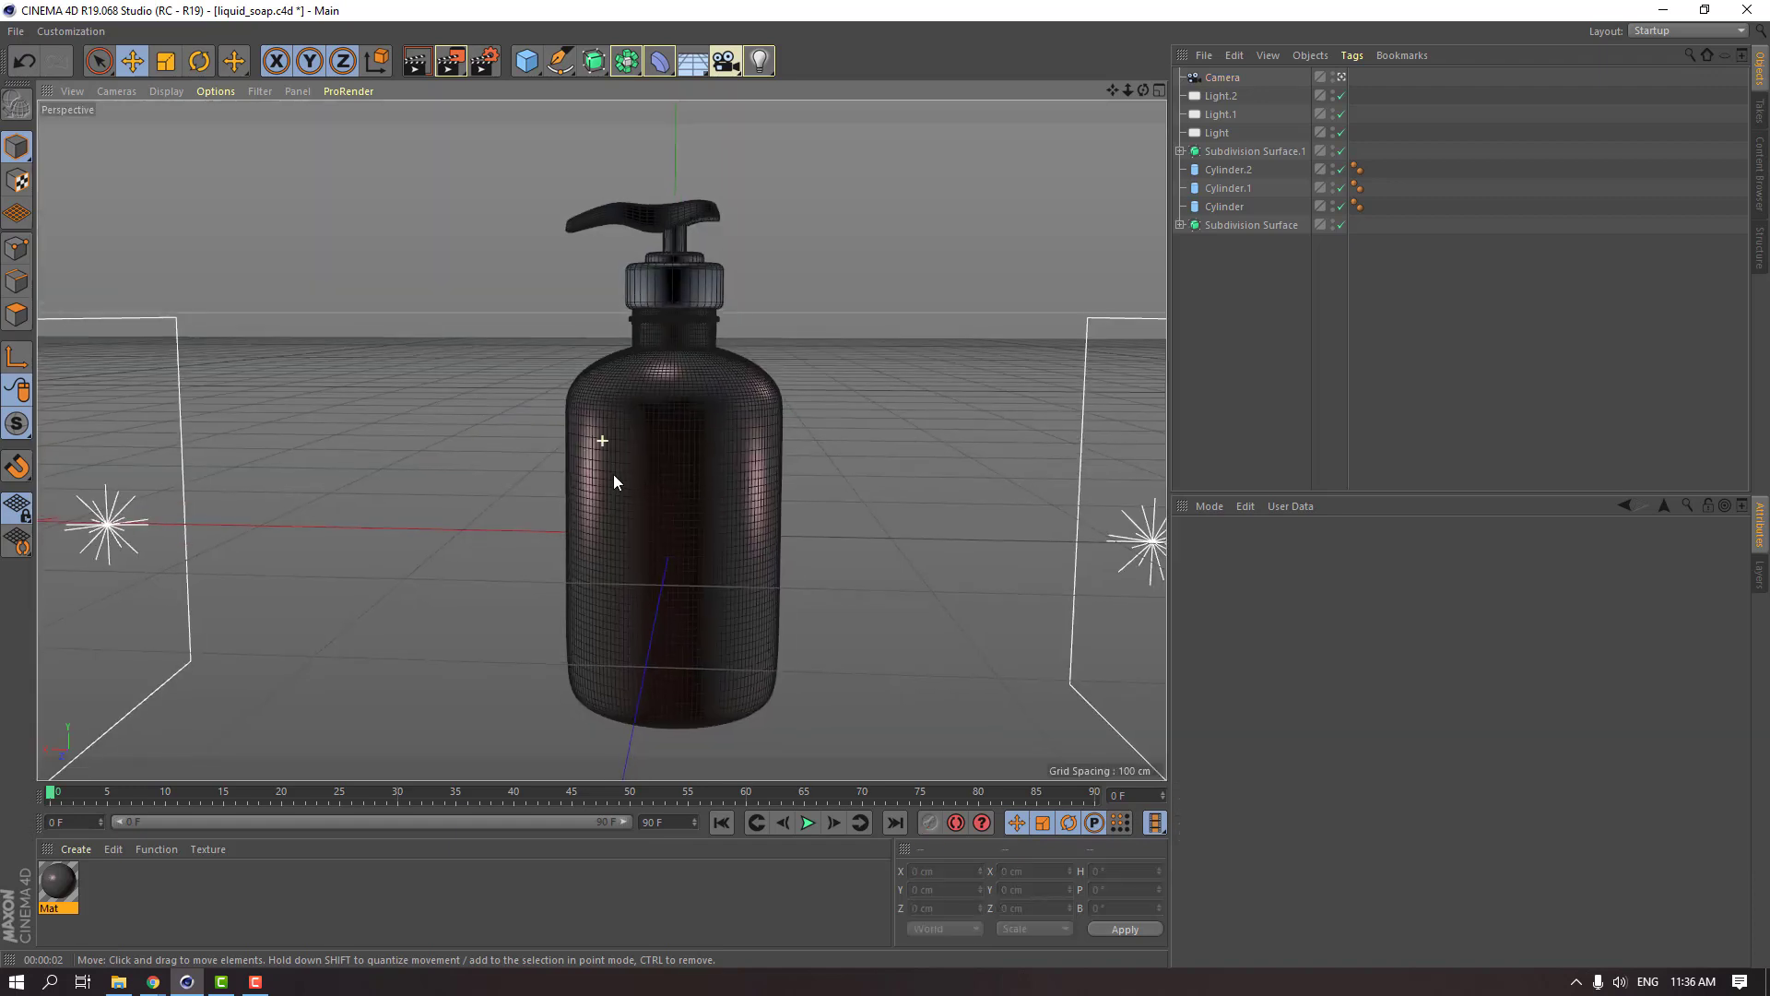
left_click_drag(614, 479, 706, 488, "alt")
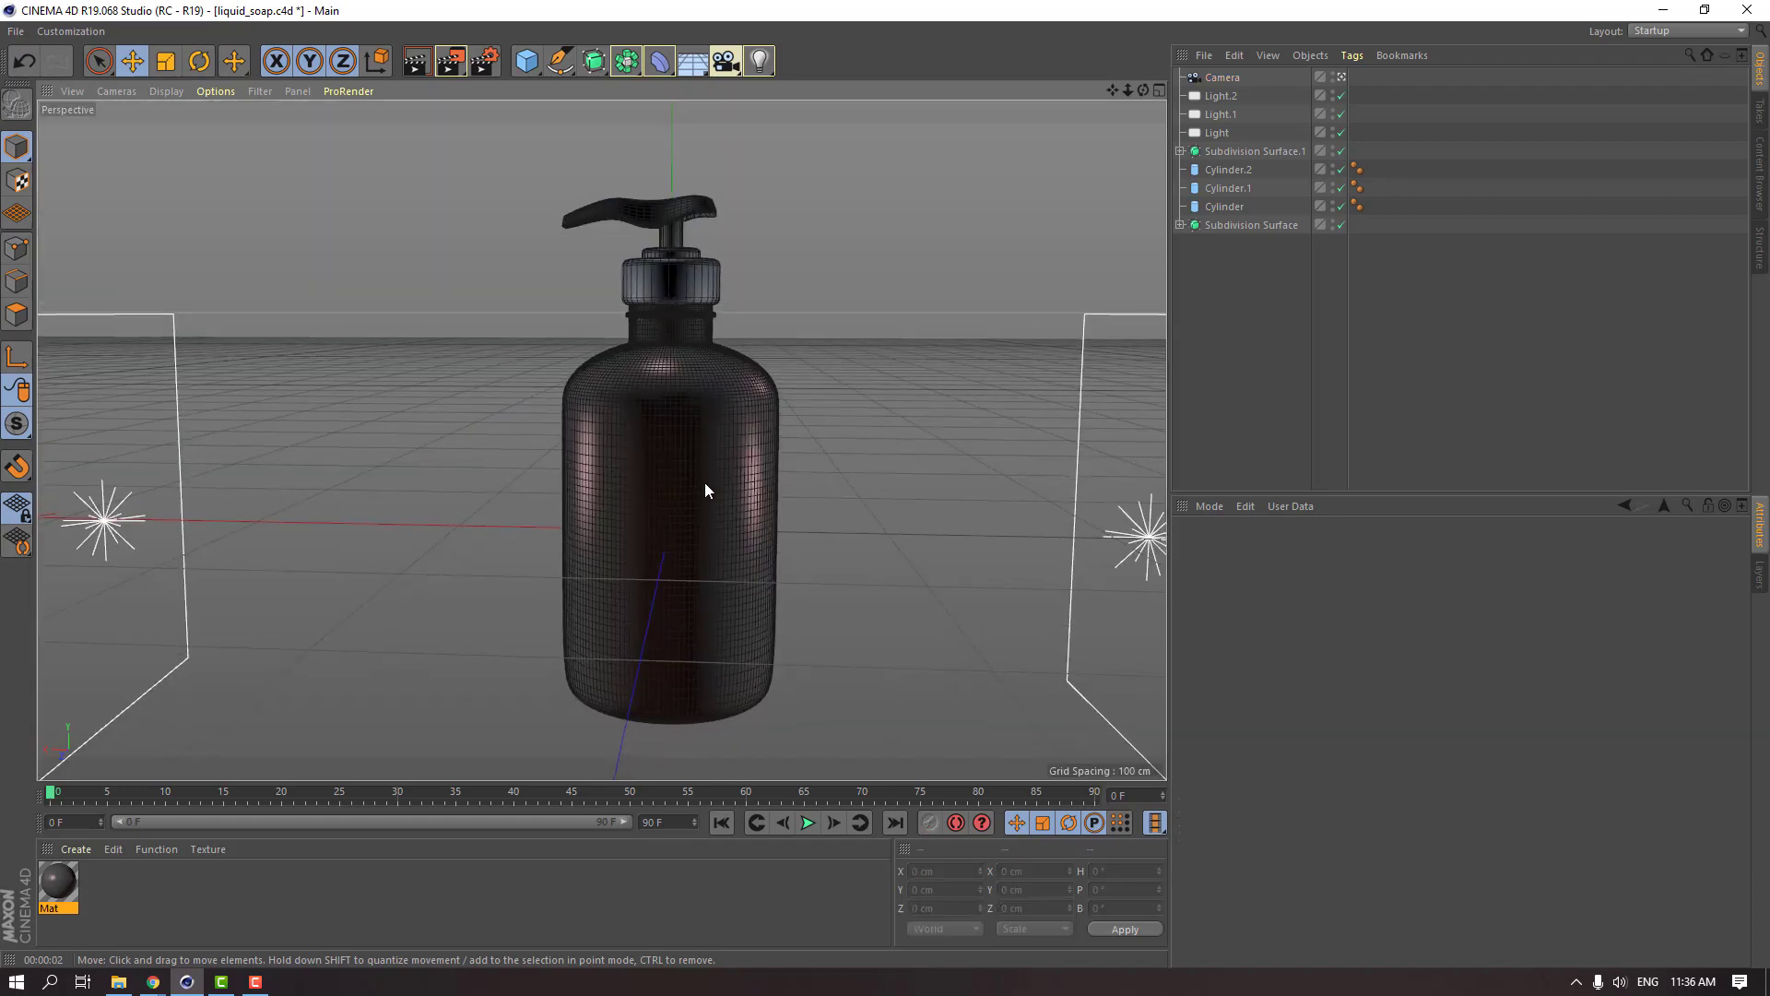
Leave the camera view to see the whole lighting setup and add a Background object to the scene.
left_click(1342, 81)
left_click_drag(621, 439, 590, 388, "alt")
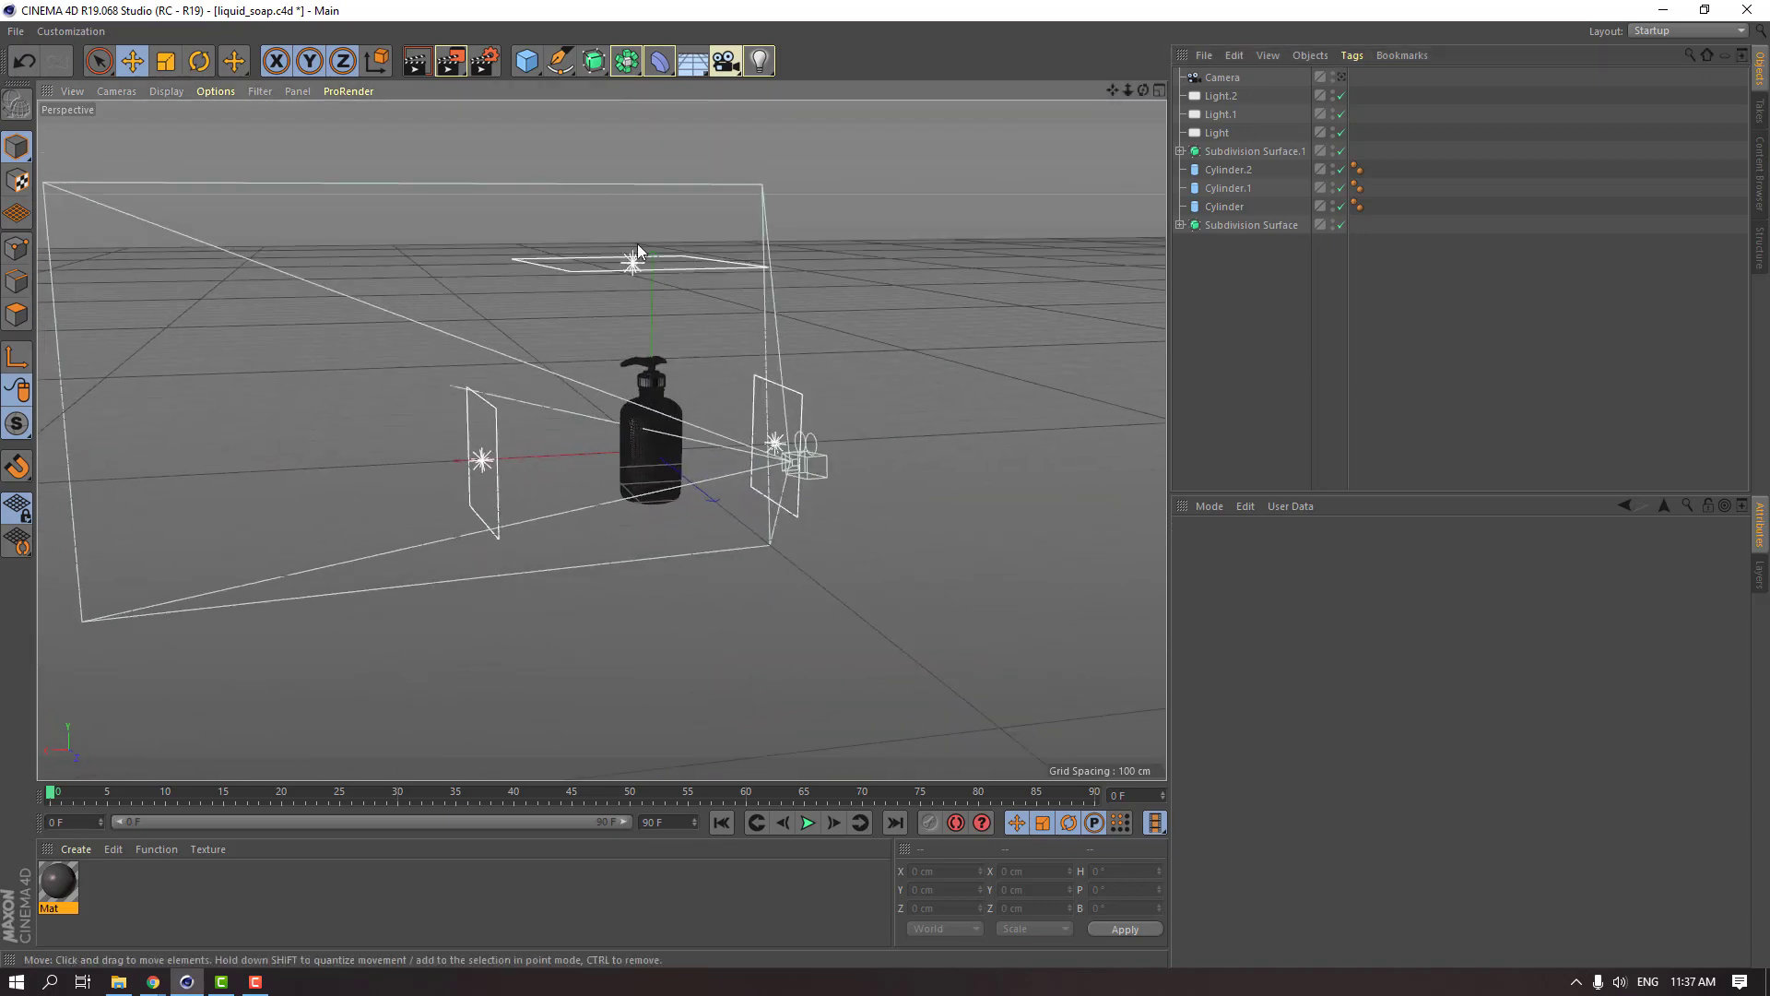
left_click(693, 69)
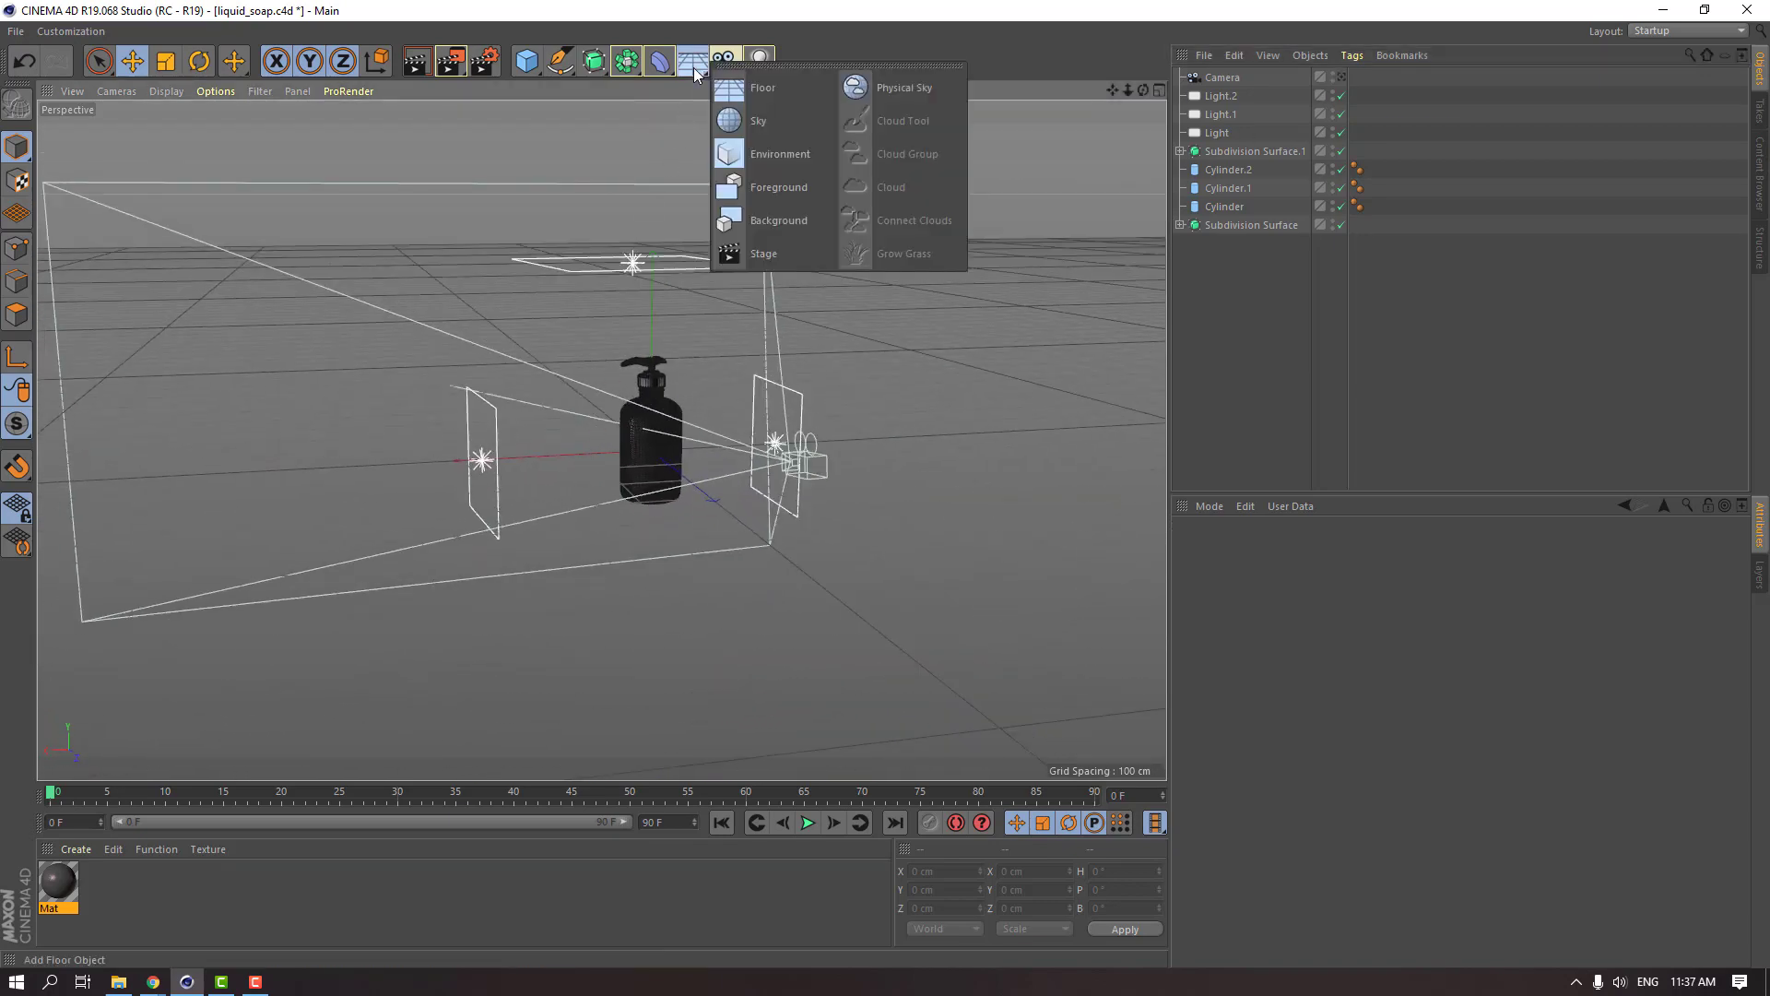
left_click(774, 227)
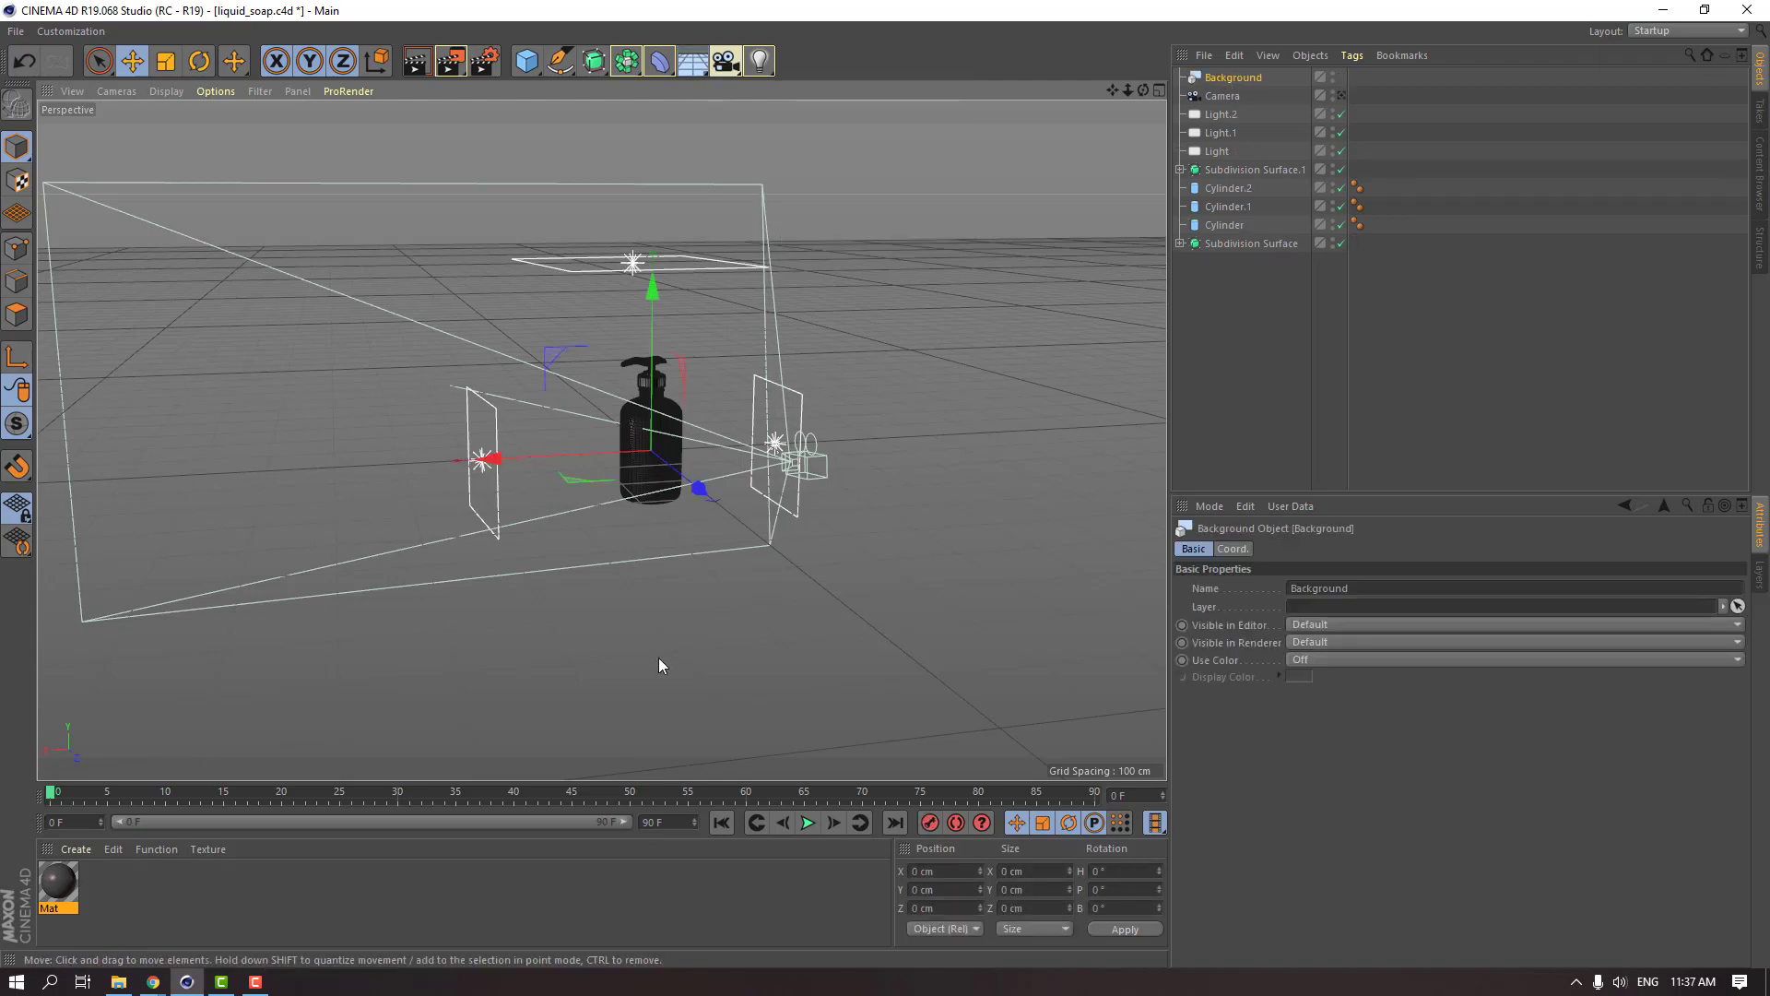
Create a new material for the backdrop and set its color to dark grey with a value of 23%.
left_click(102, 869)
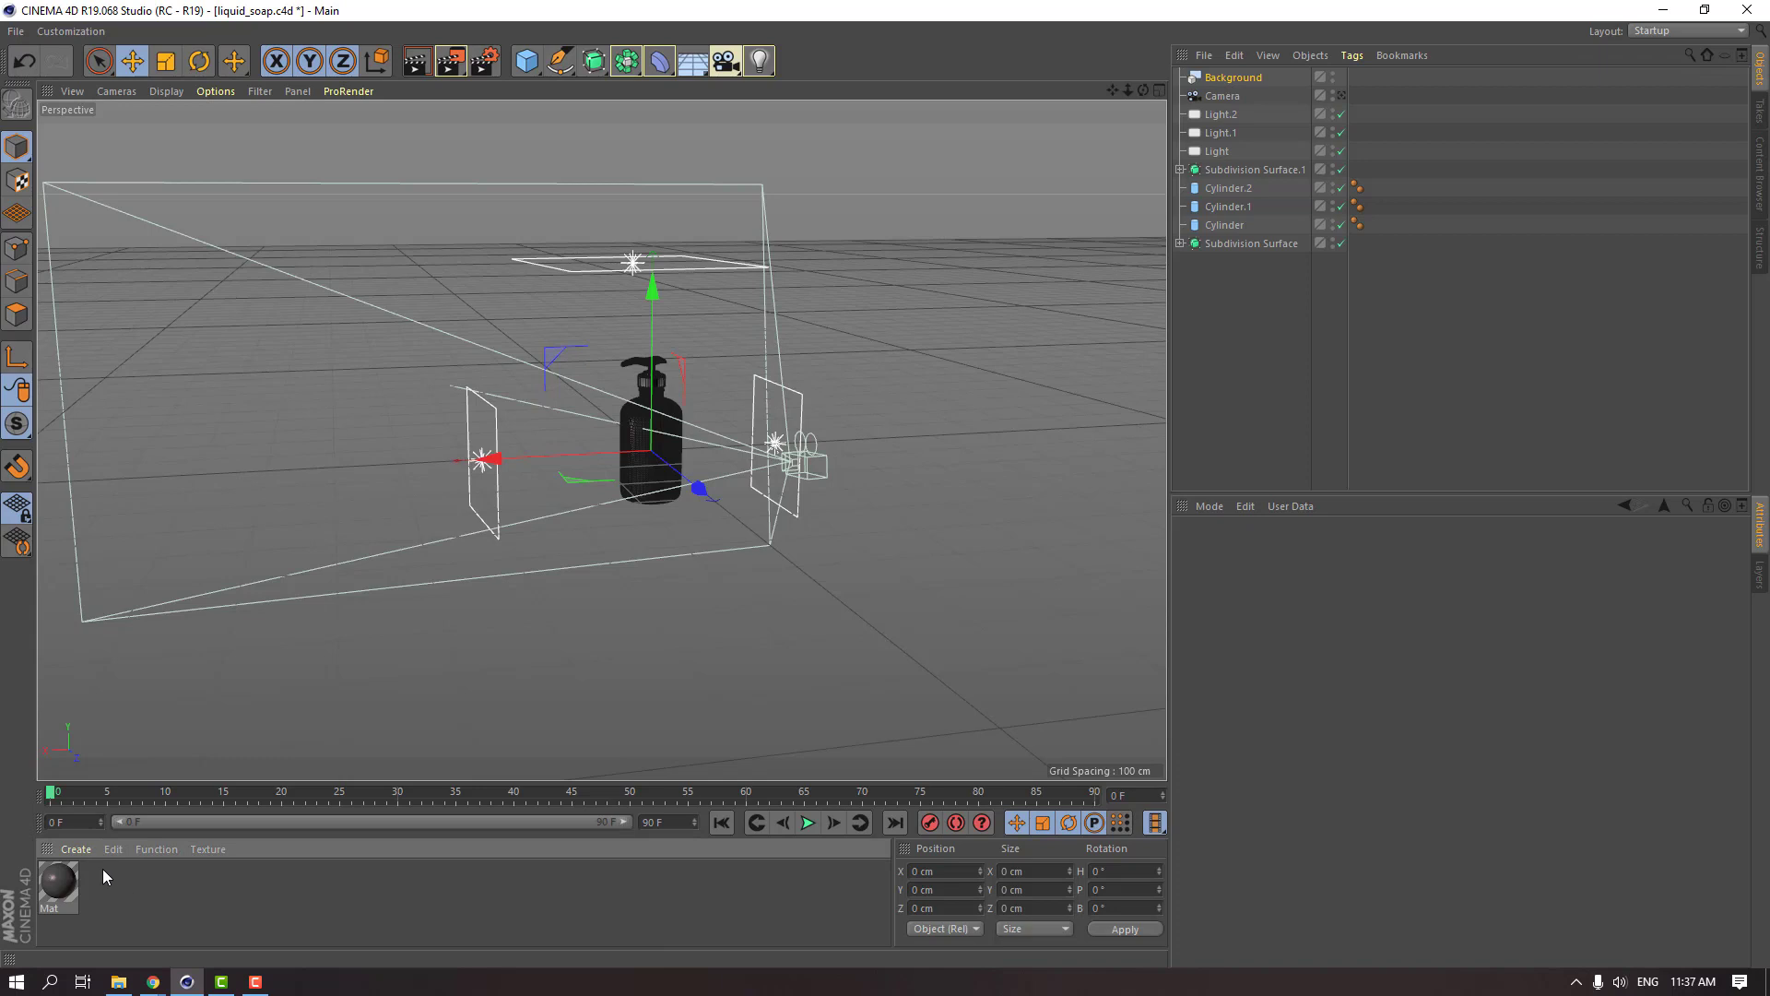
double_click(173, 898)
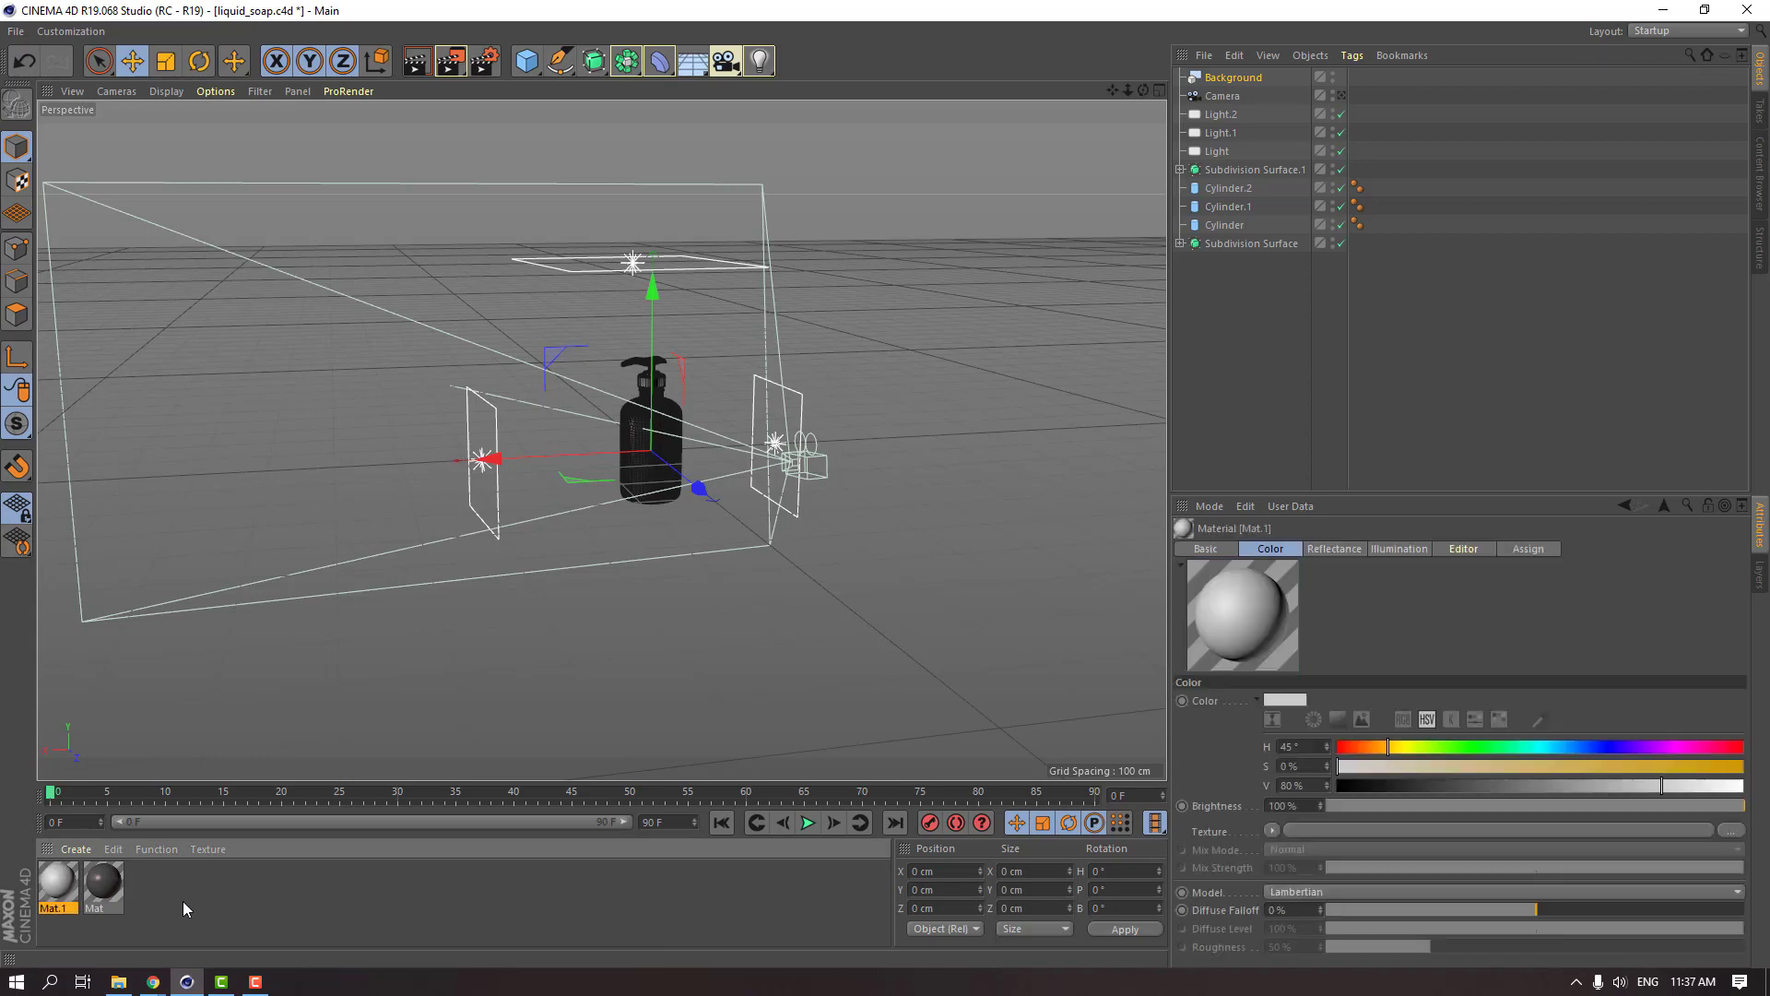
double_click(58, 885)
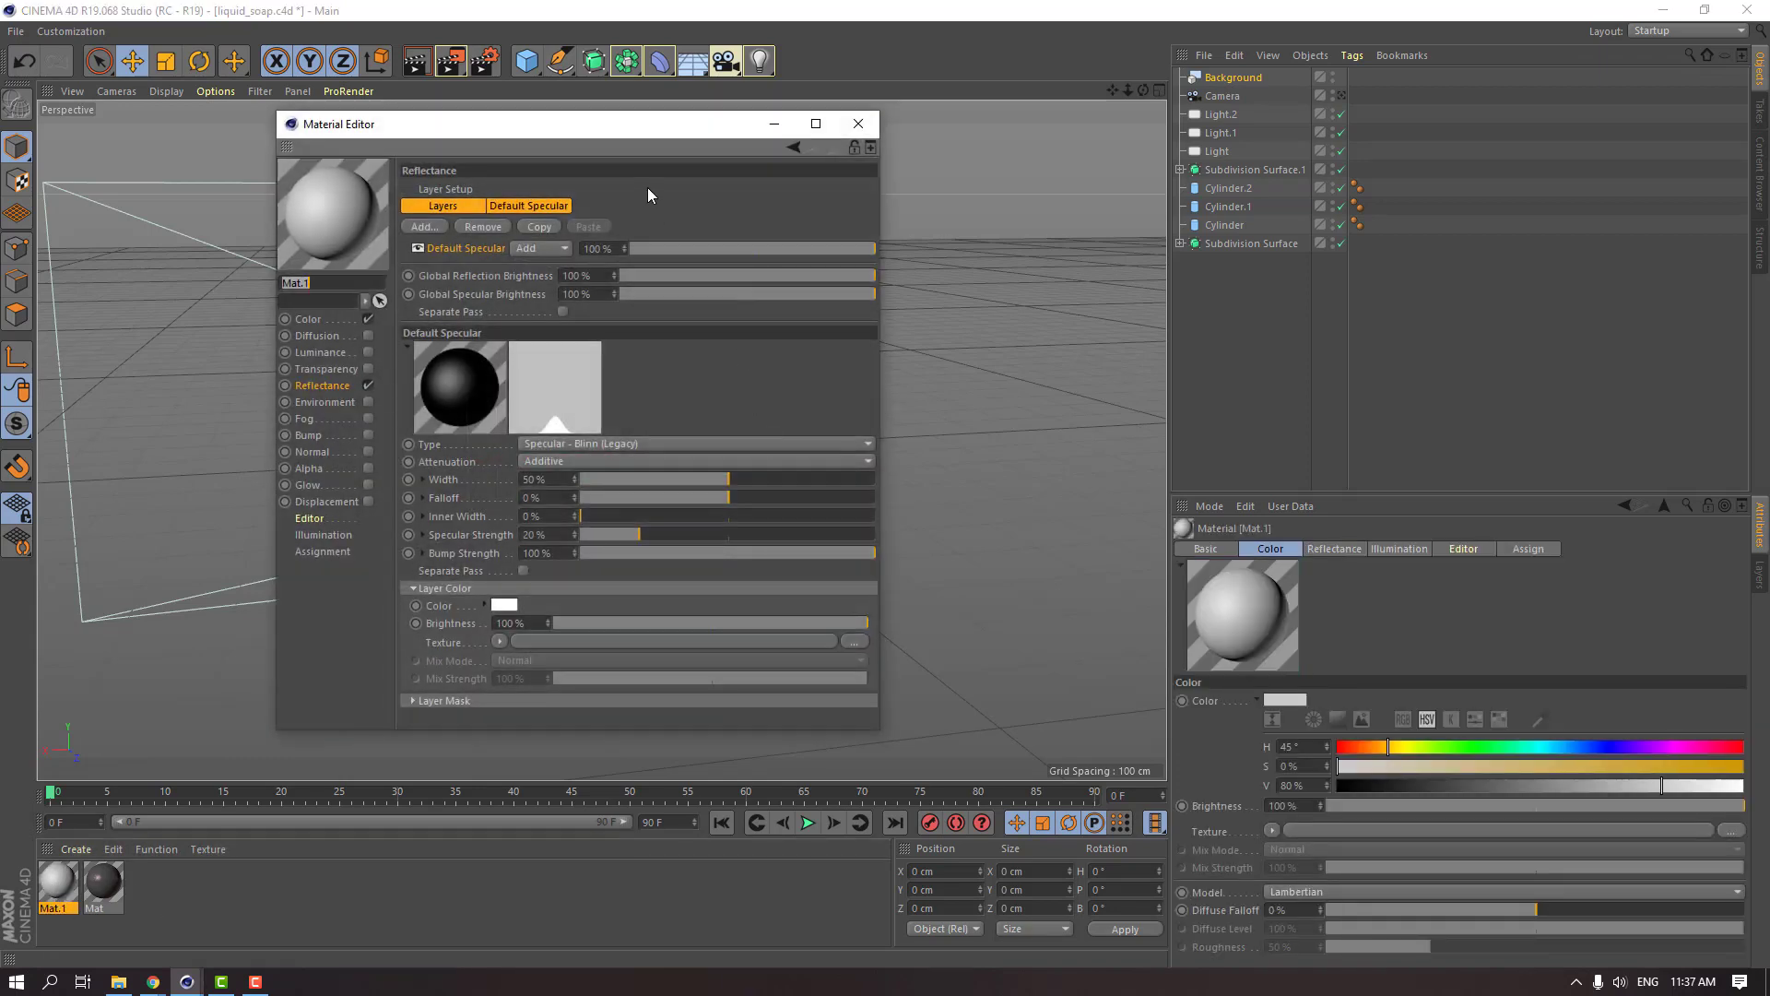
left_click_drag(716, 136, 1103, 165)
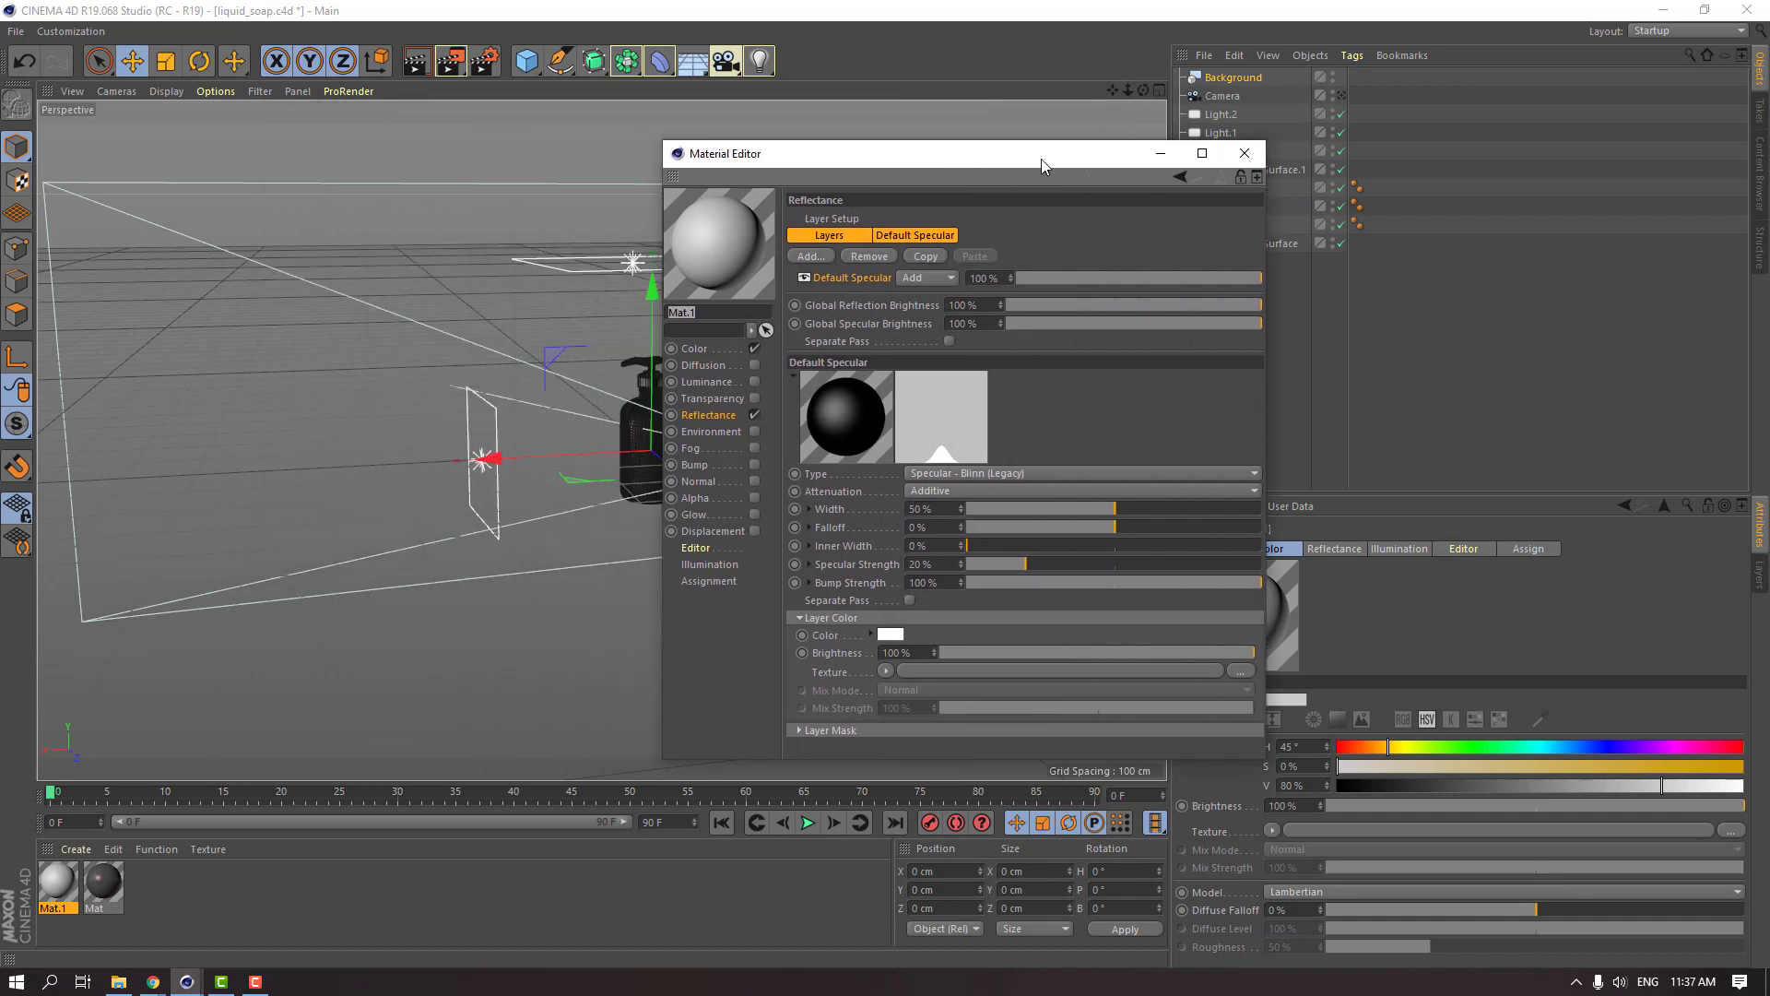
left_click(693, 348)
left_click_drag(1087, 305, 1020, 305)
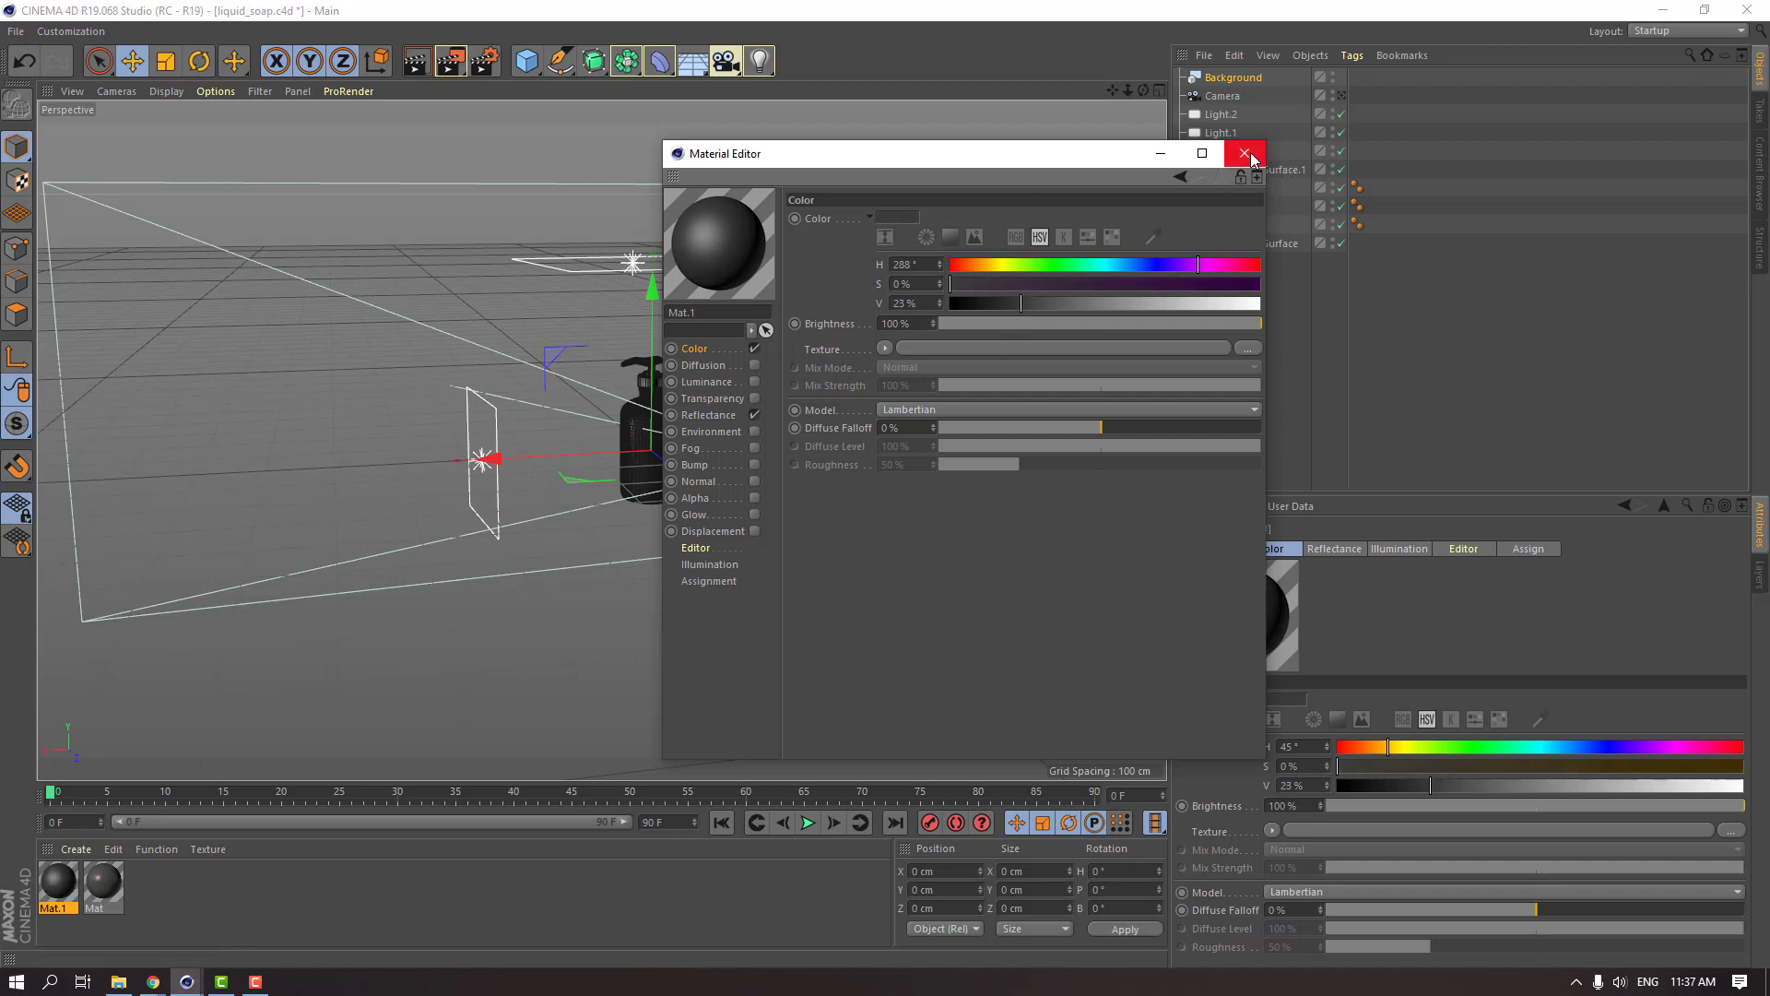
left_click(1245, 154)
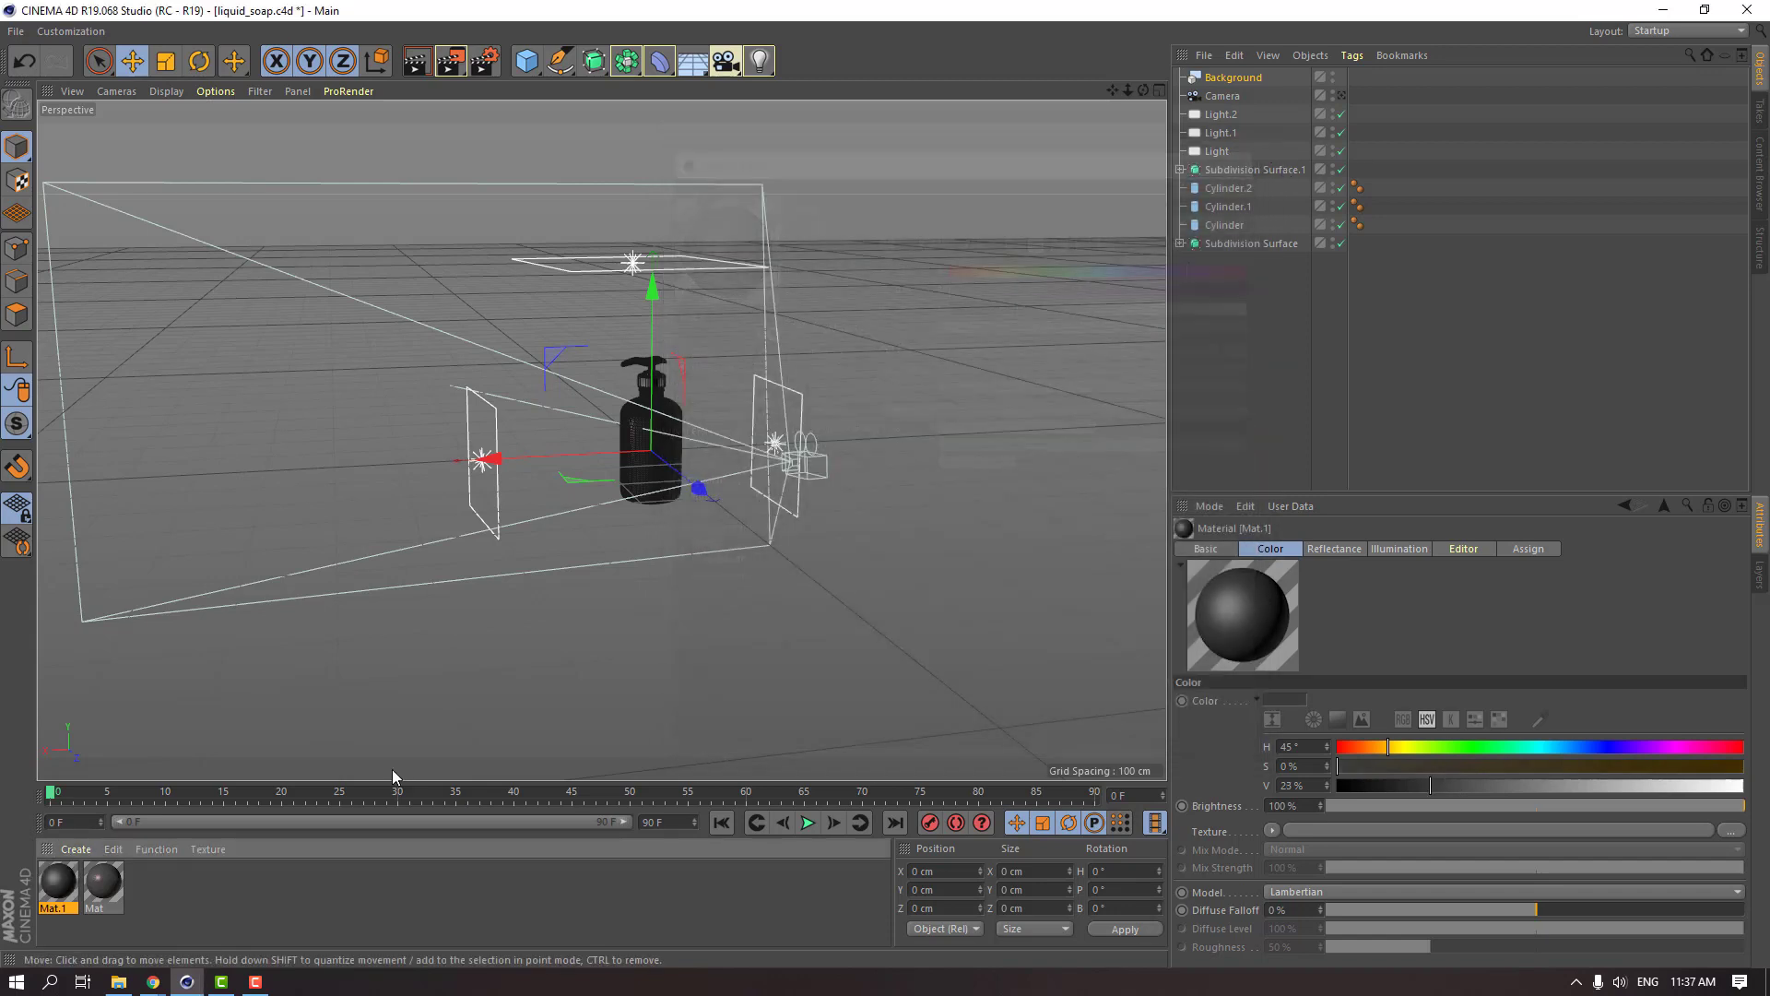
Rename the new dark grey material as BG and apply it to the Background object.
double_click(53, 908)
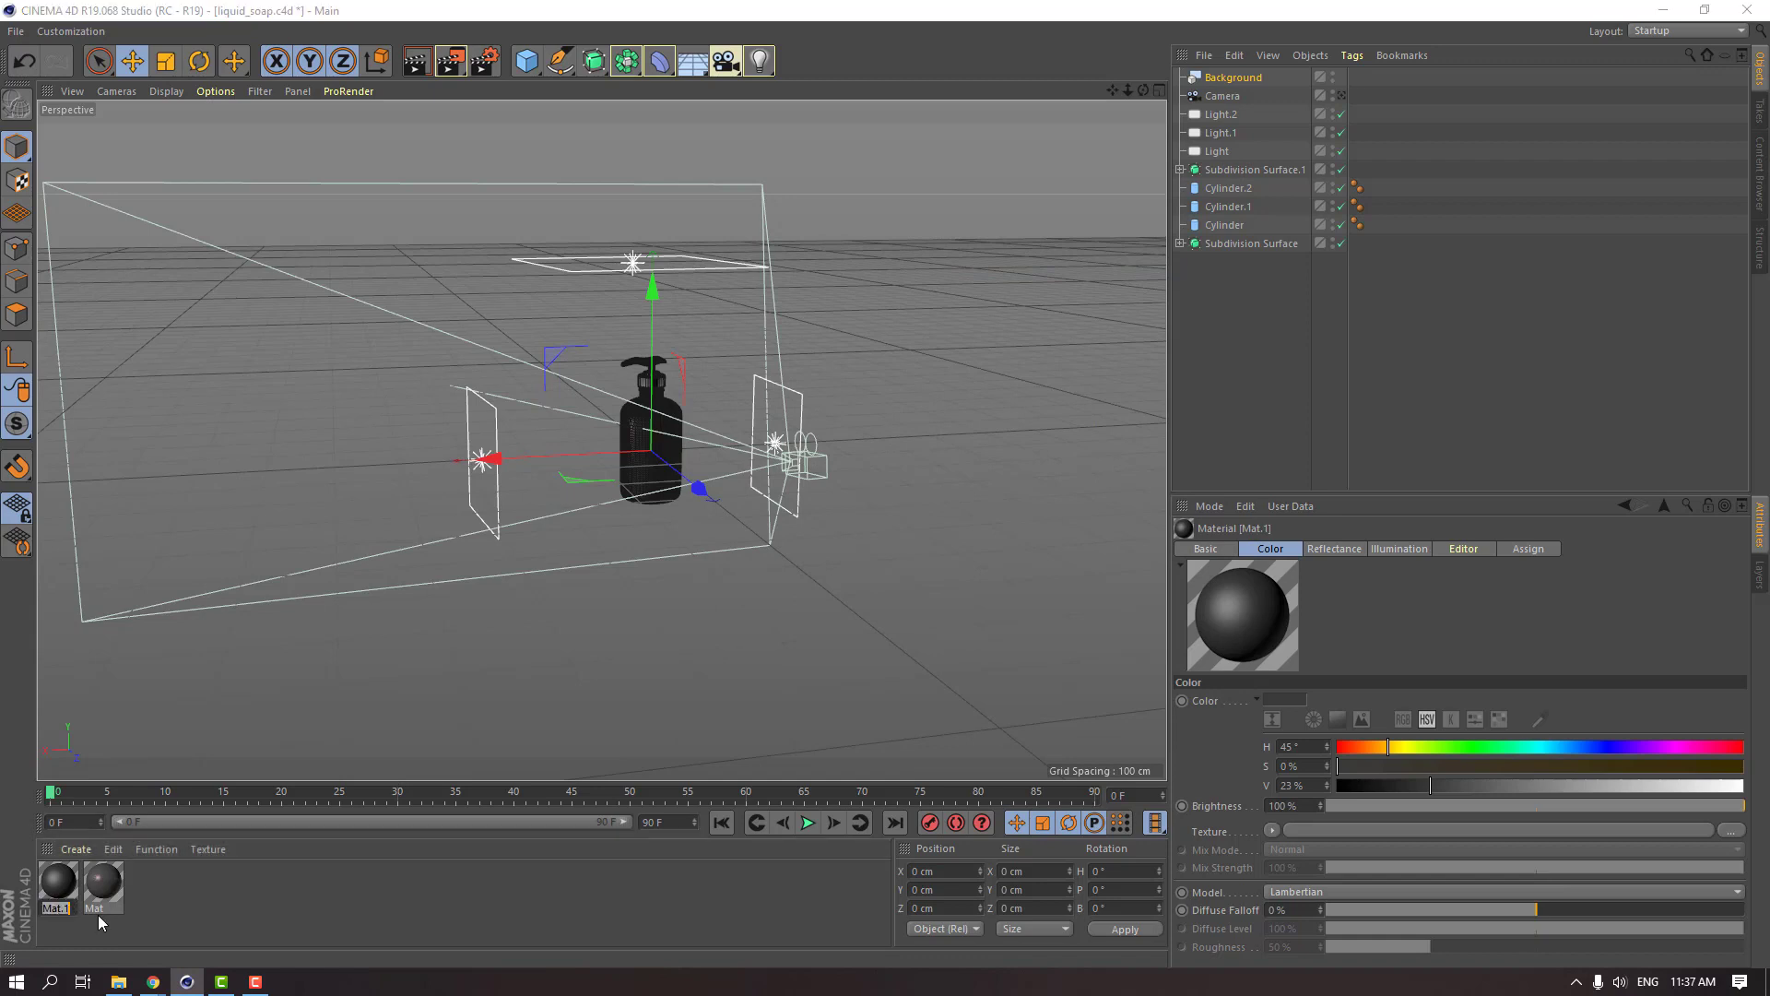
type("BG")
key("Return")
left_click_drag(72, 896, 1245, 84)
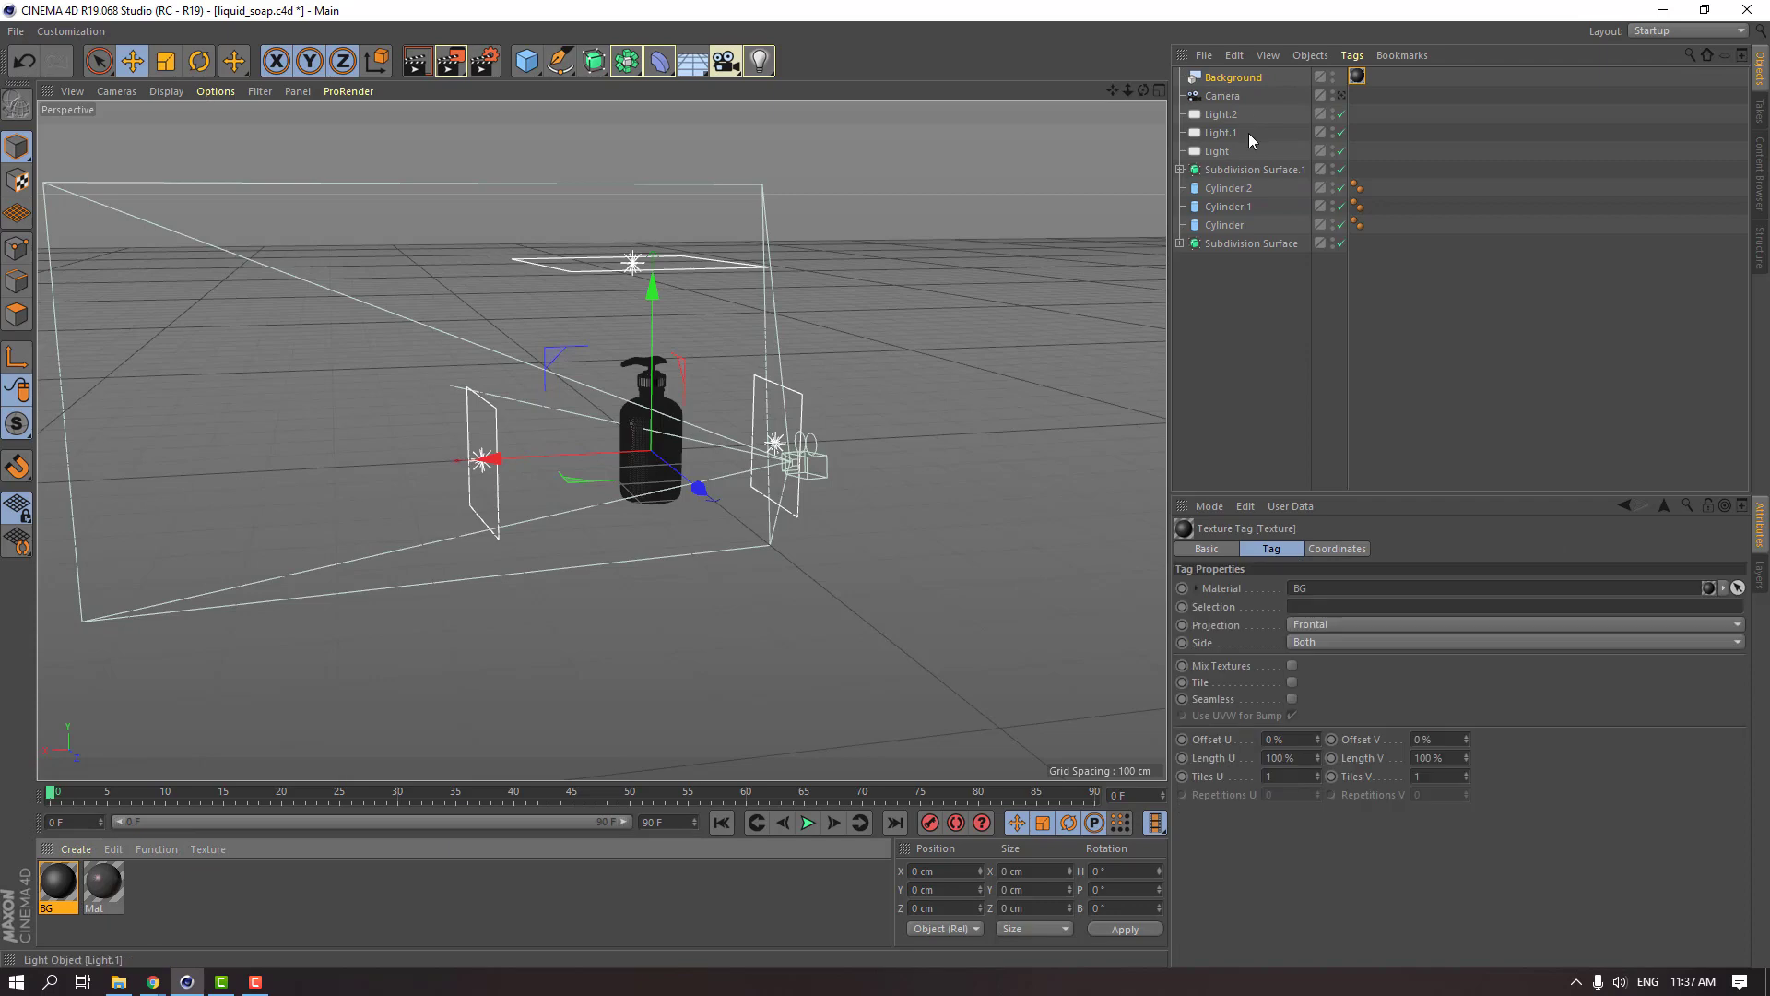
Look through the camera again and preview the render of the bottle against the new background.
left_click(1343, 96)
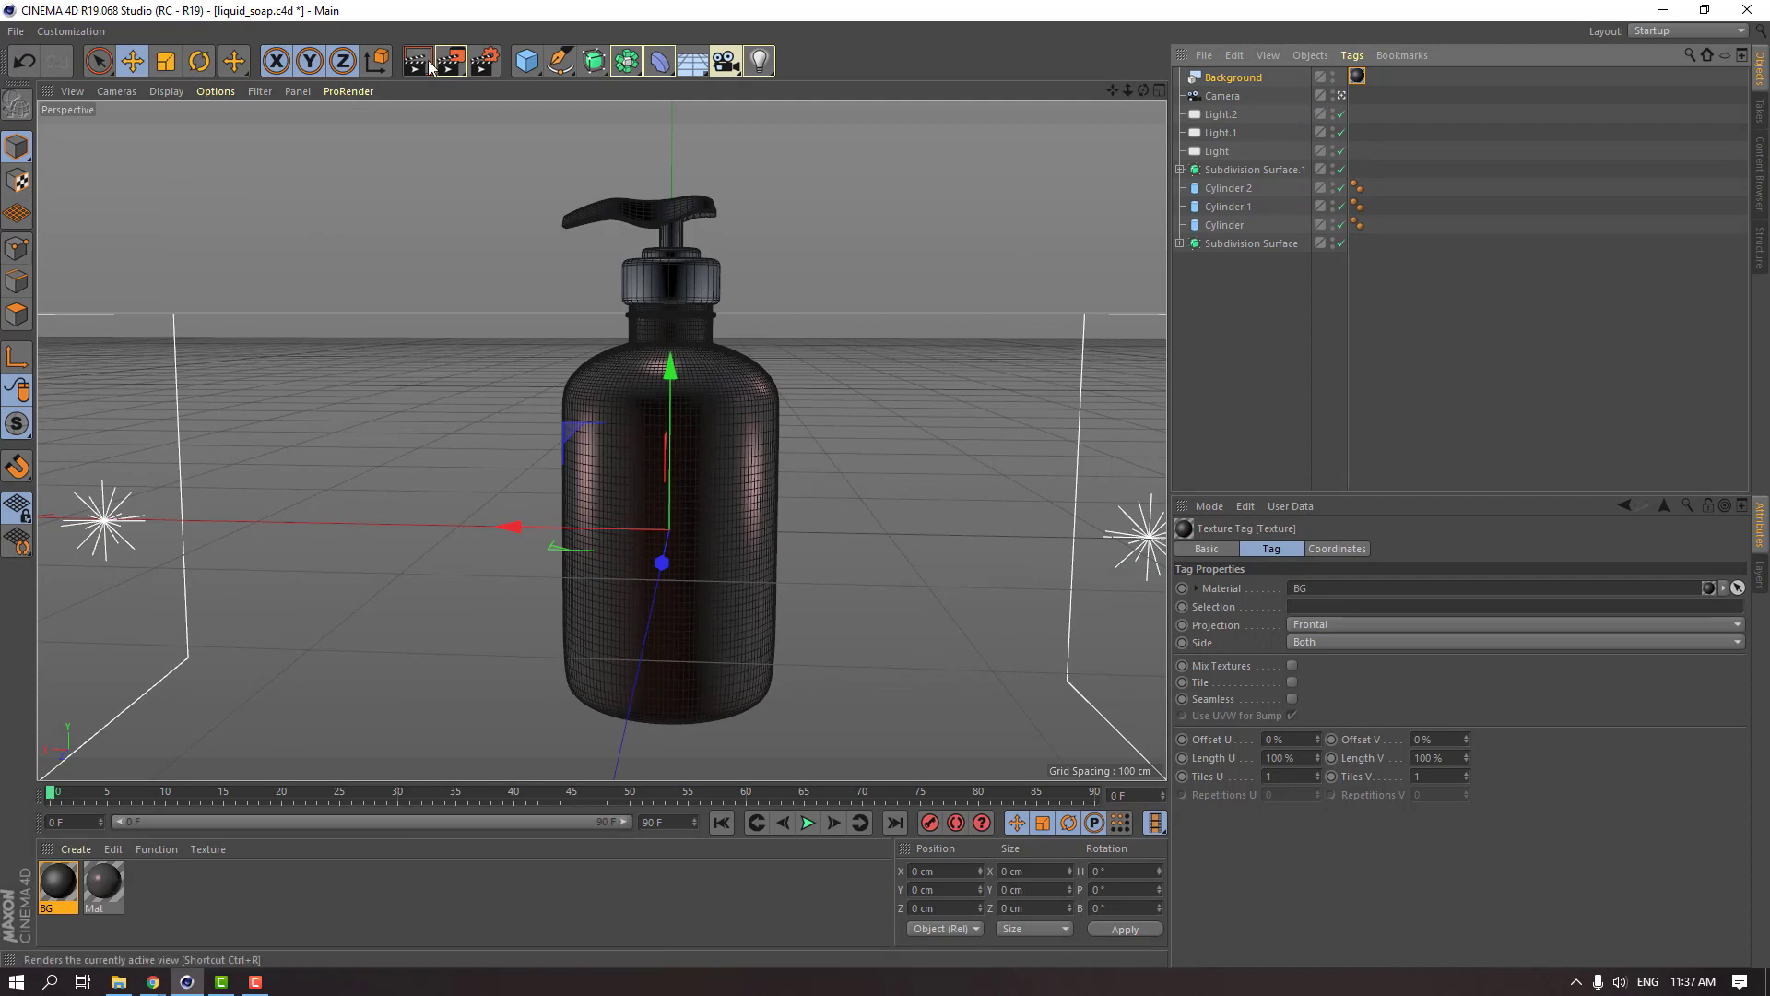
left_click(419, 61)
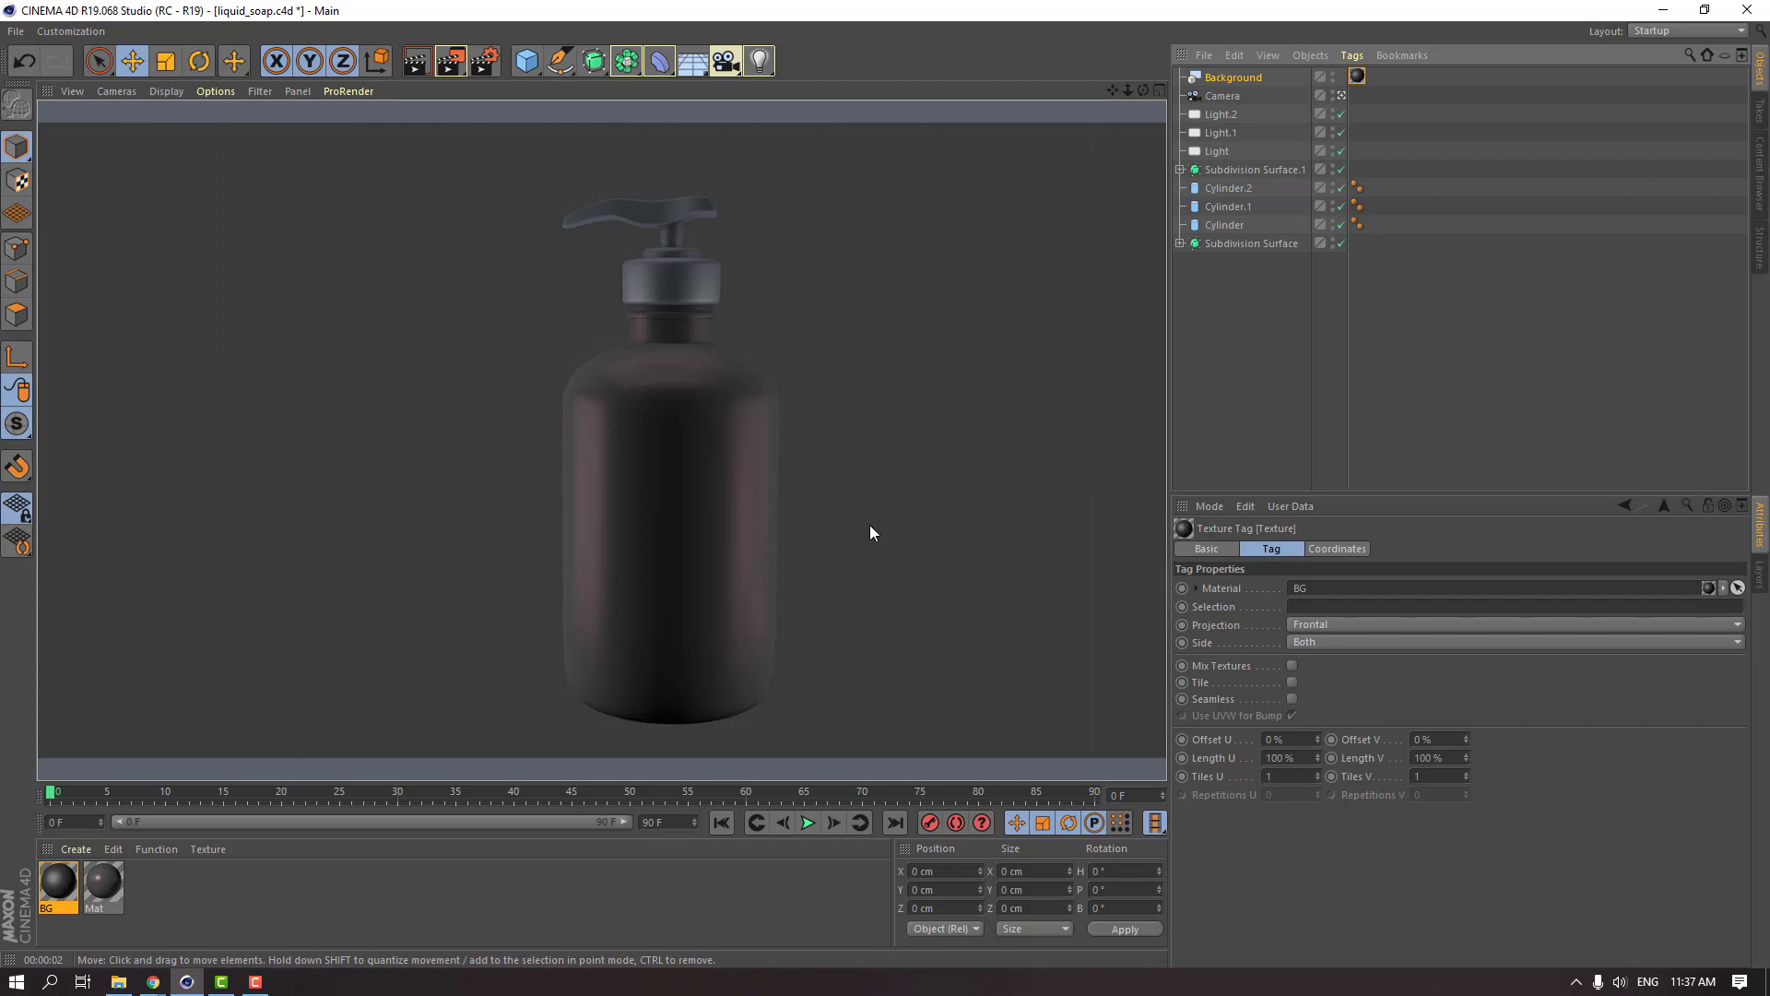
left_click(231, 898)
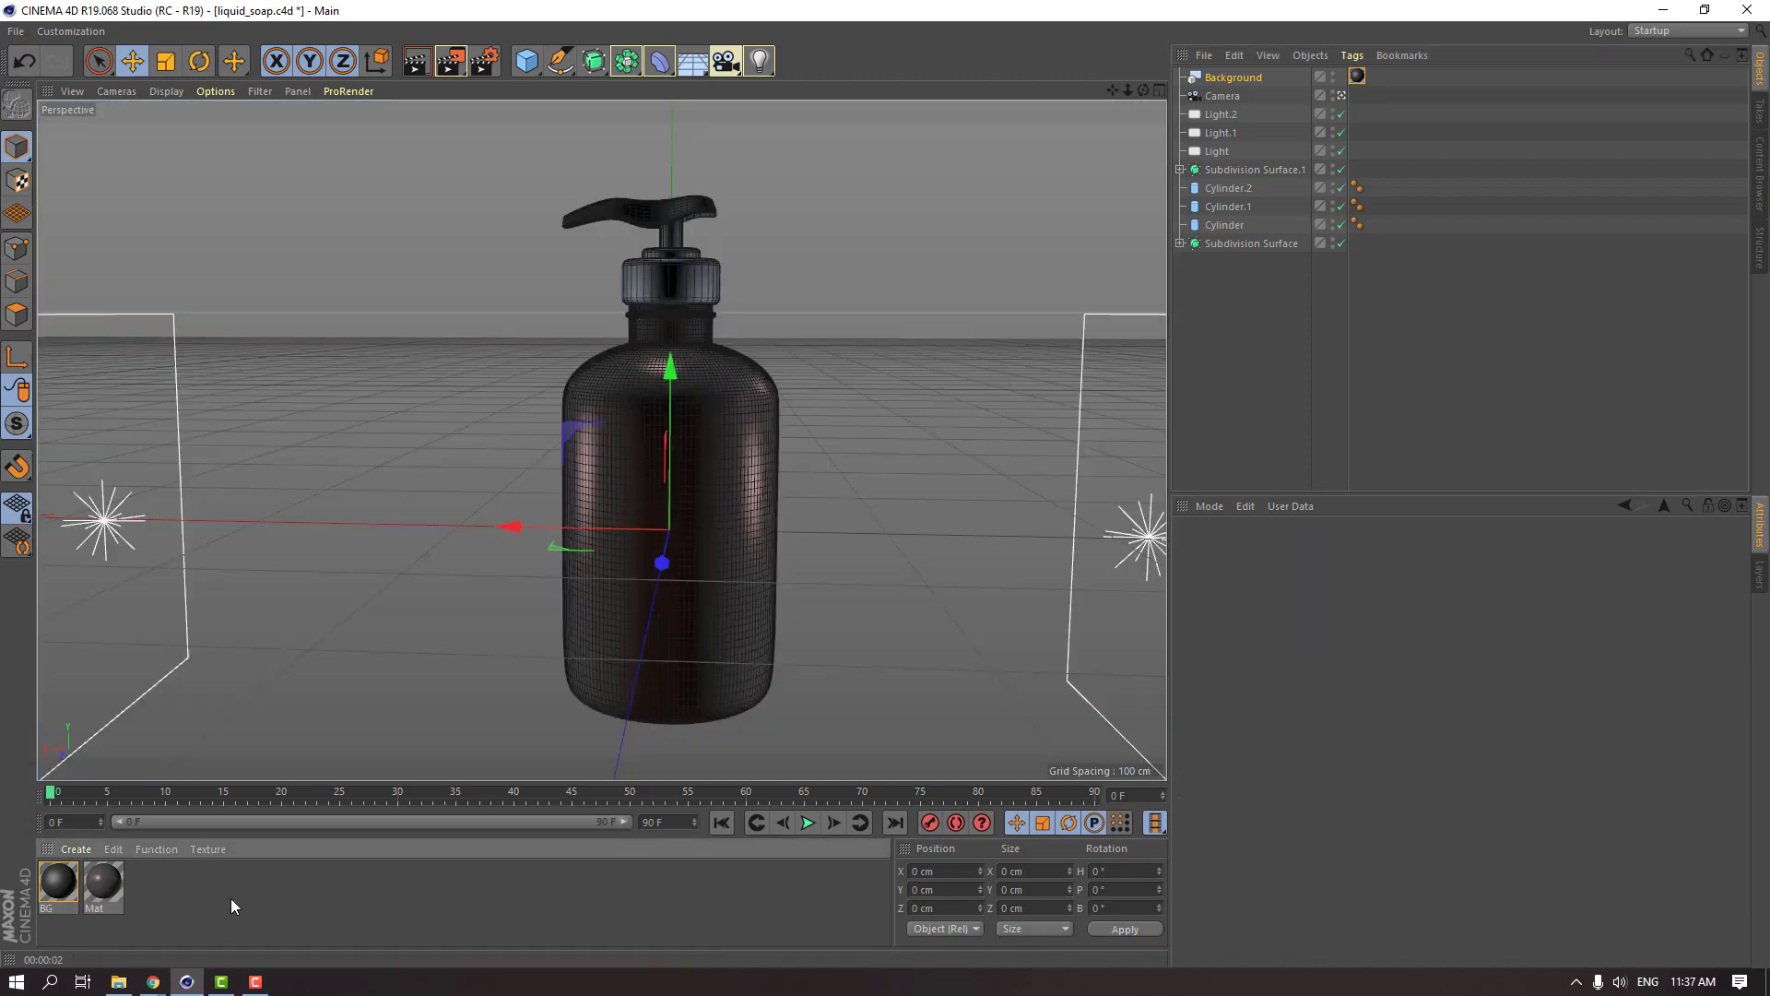
Create another new material and name it chrome.
left_click(79, 850)
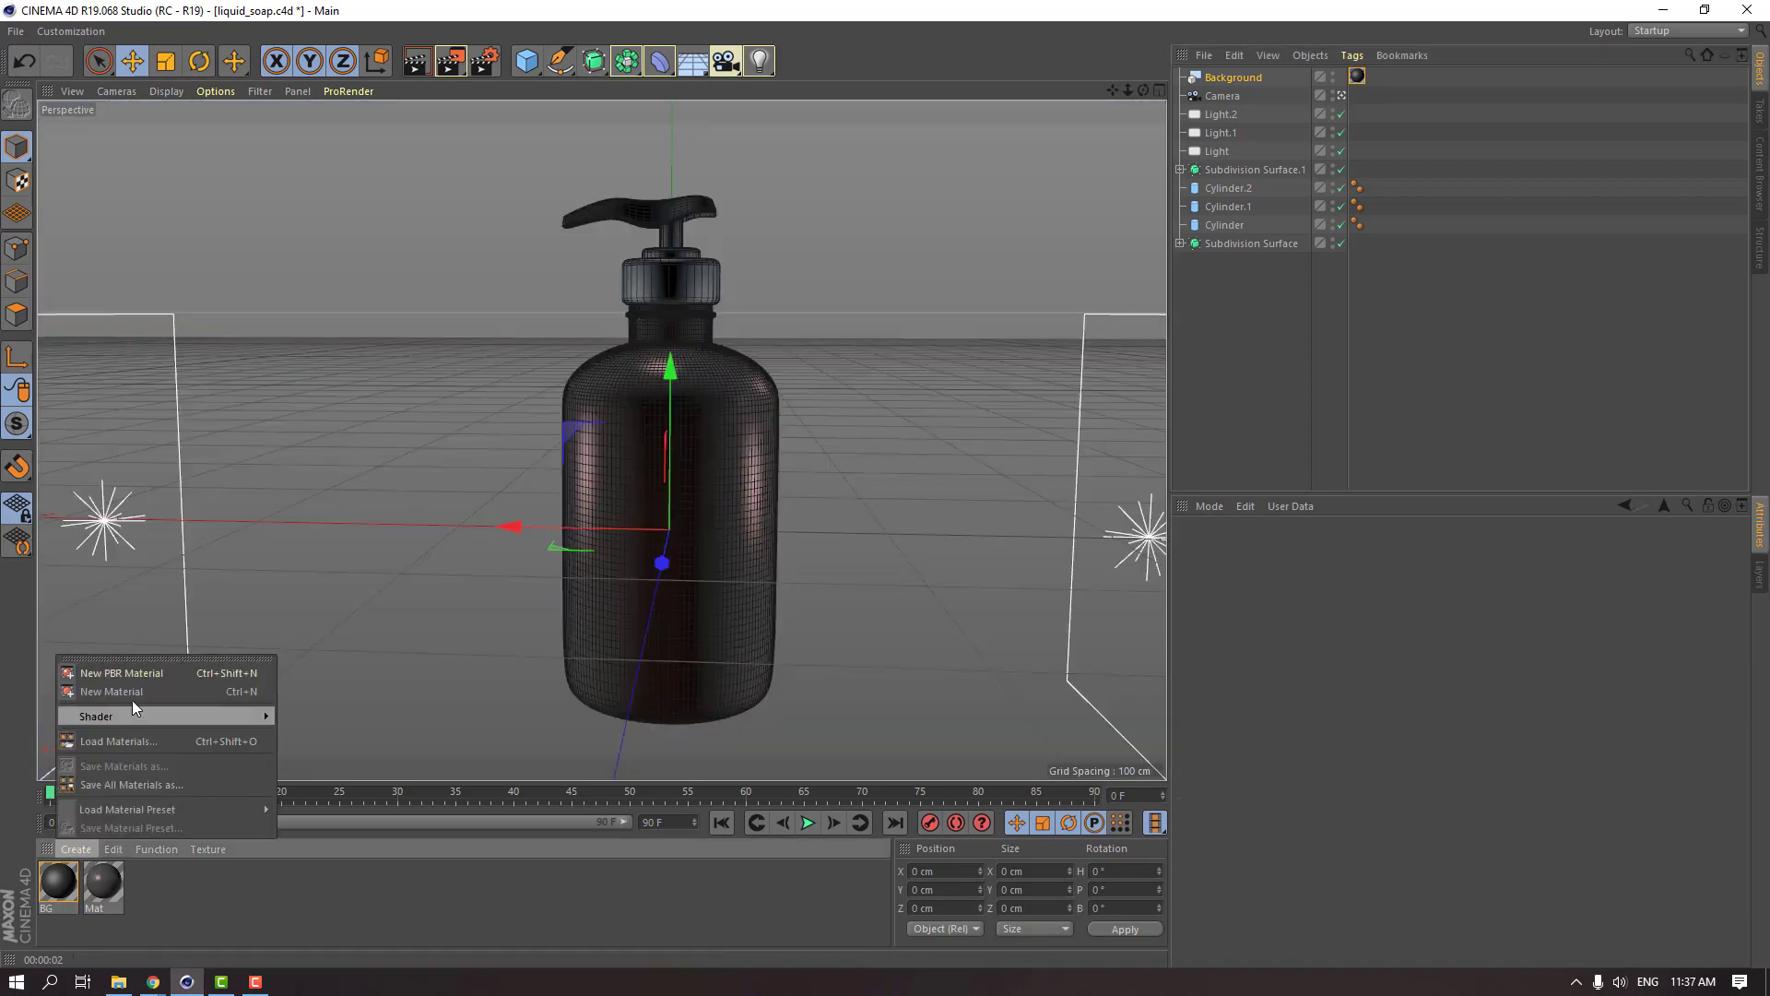
left_click(227, 692)
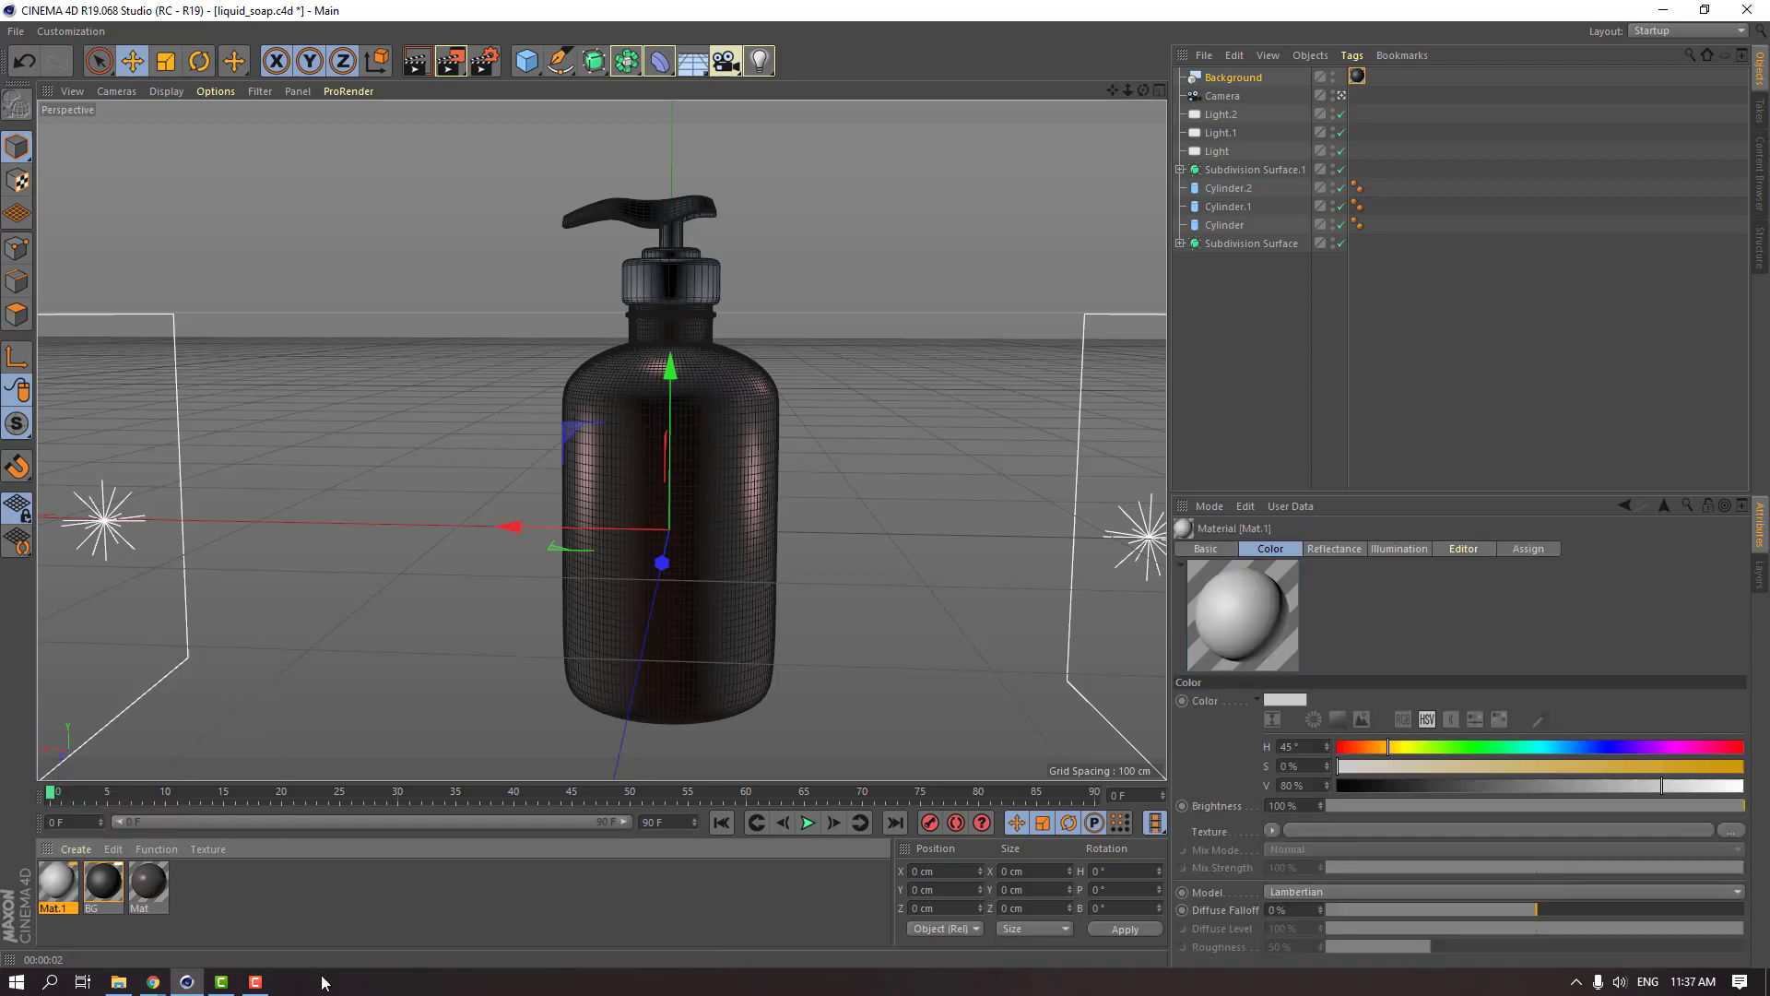
double_click(52, 909)
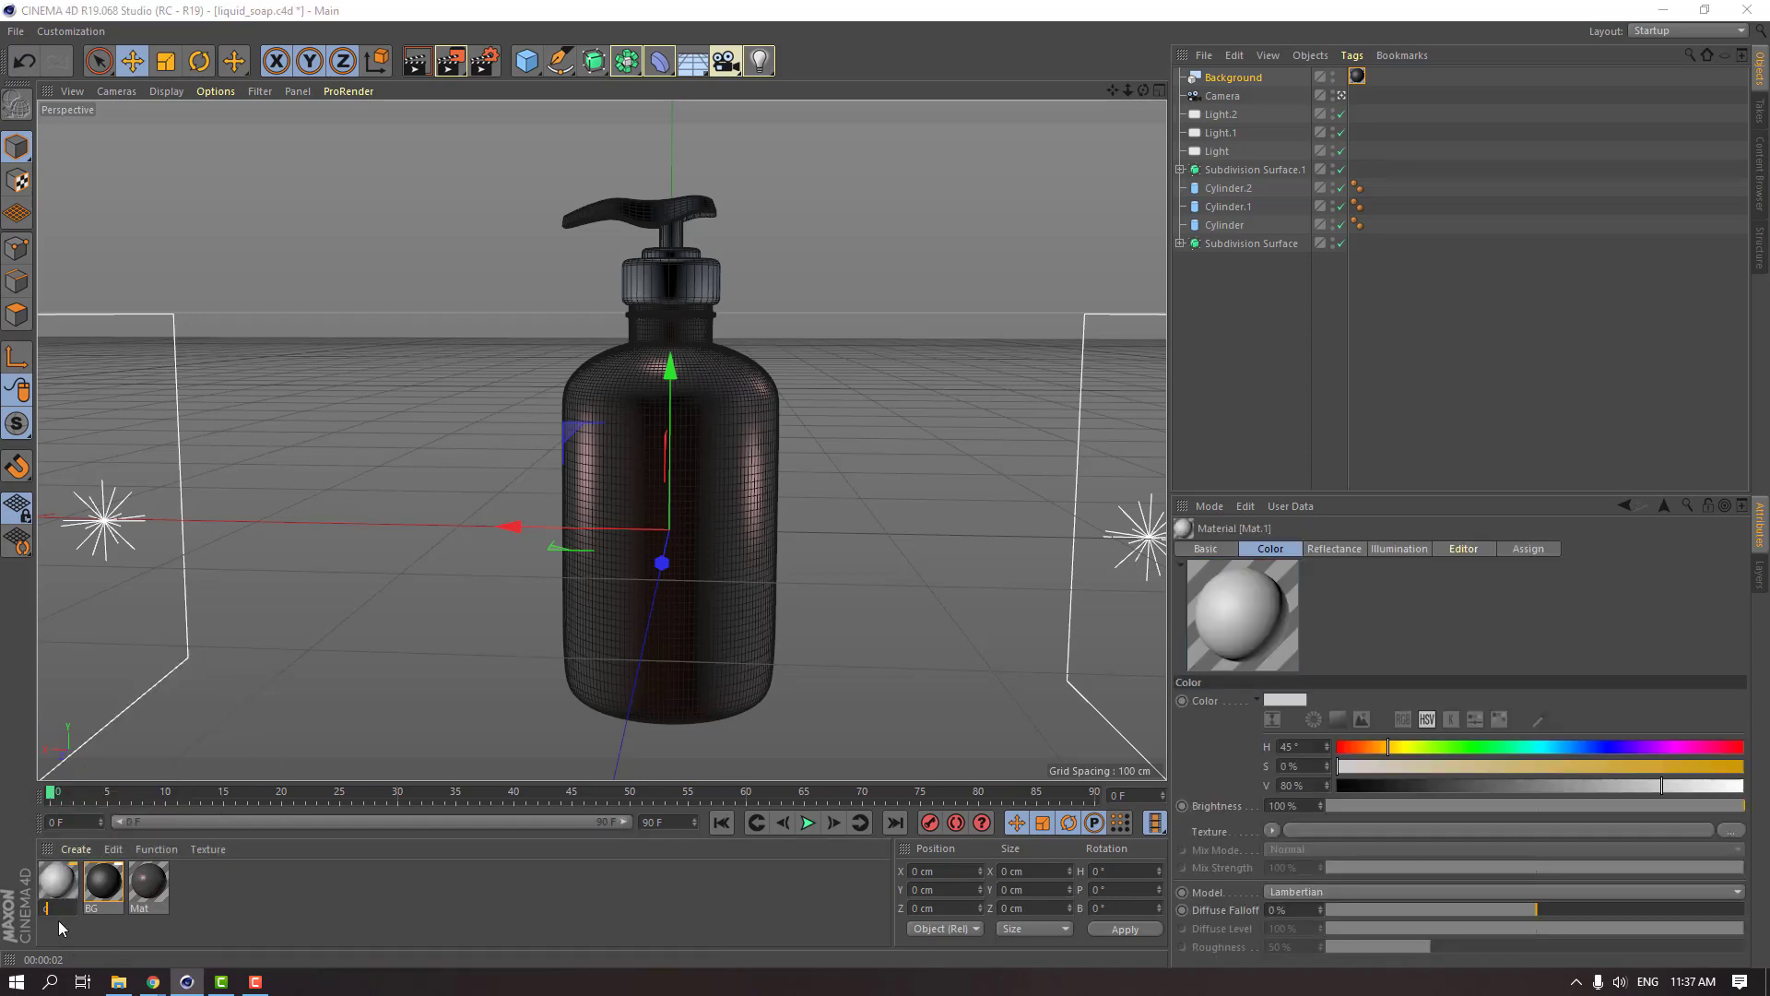
type("chro")
type("me")
key("Return")
Set the chrome material's reflectance type to Ward with 35% roughness, 49% reflection strength and 42% specular strength.
double_click(59, 885)
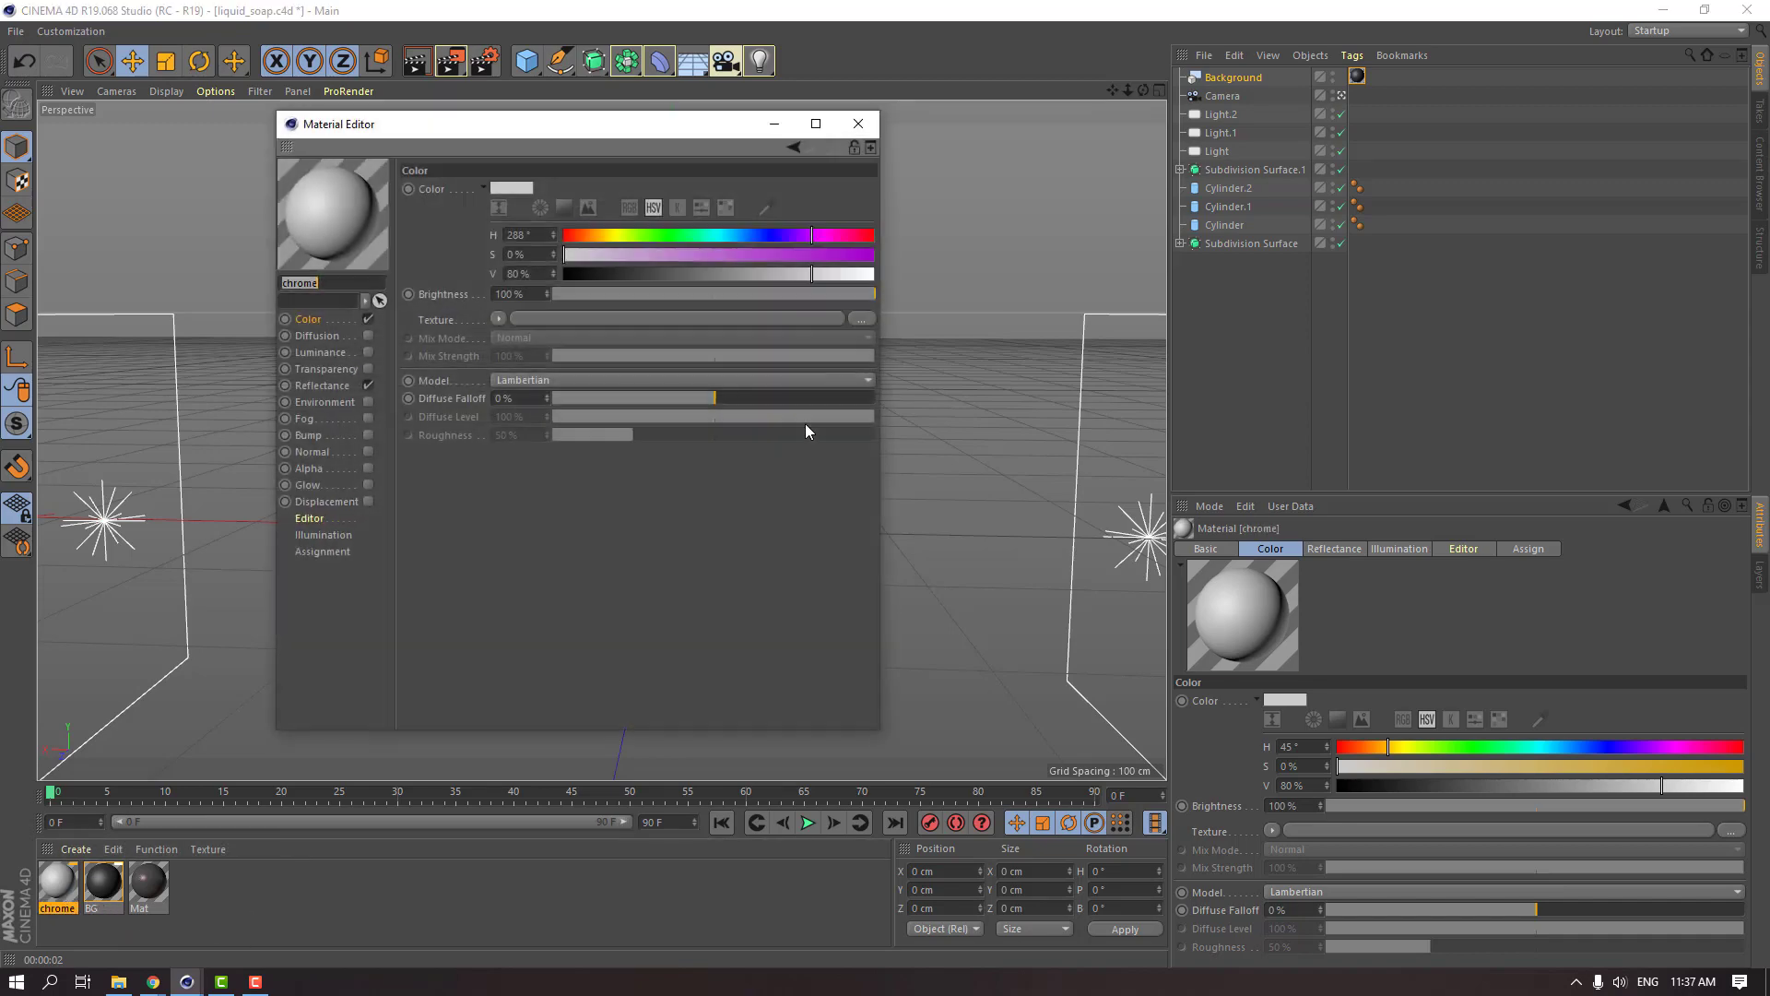
left_click_drag(651, 126, 1188, 260)
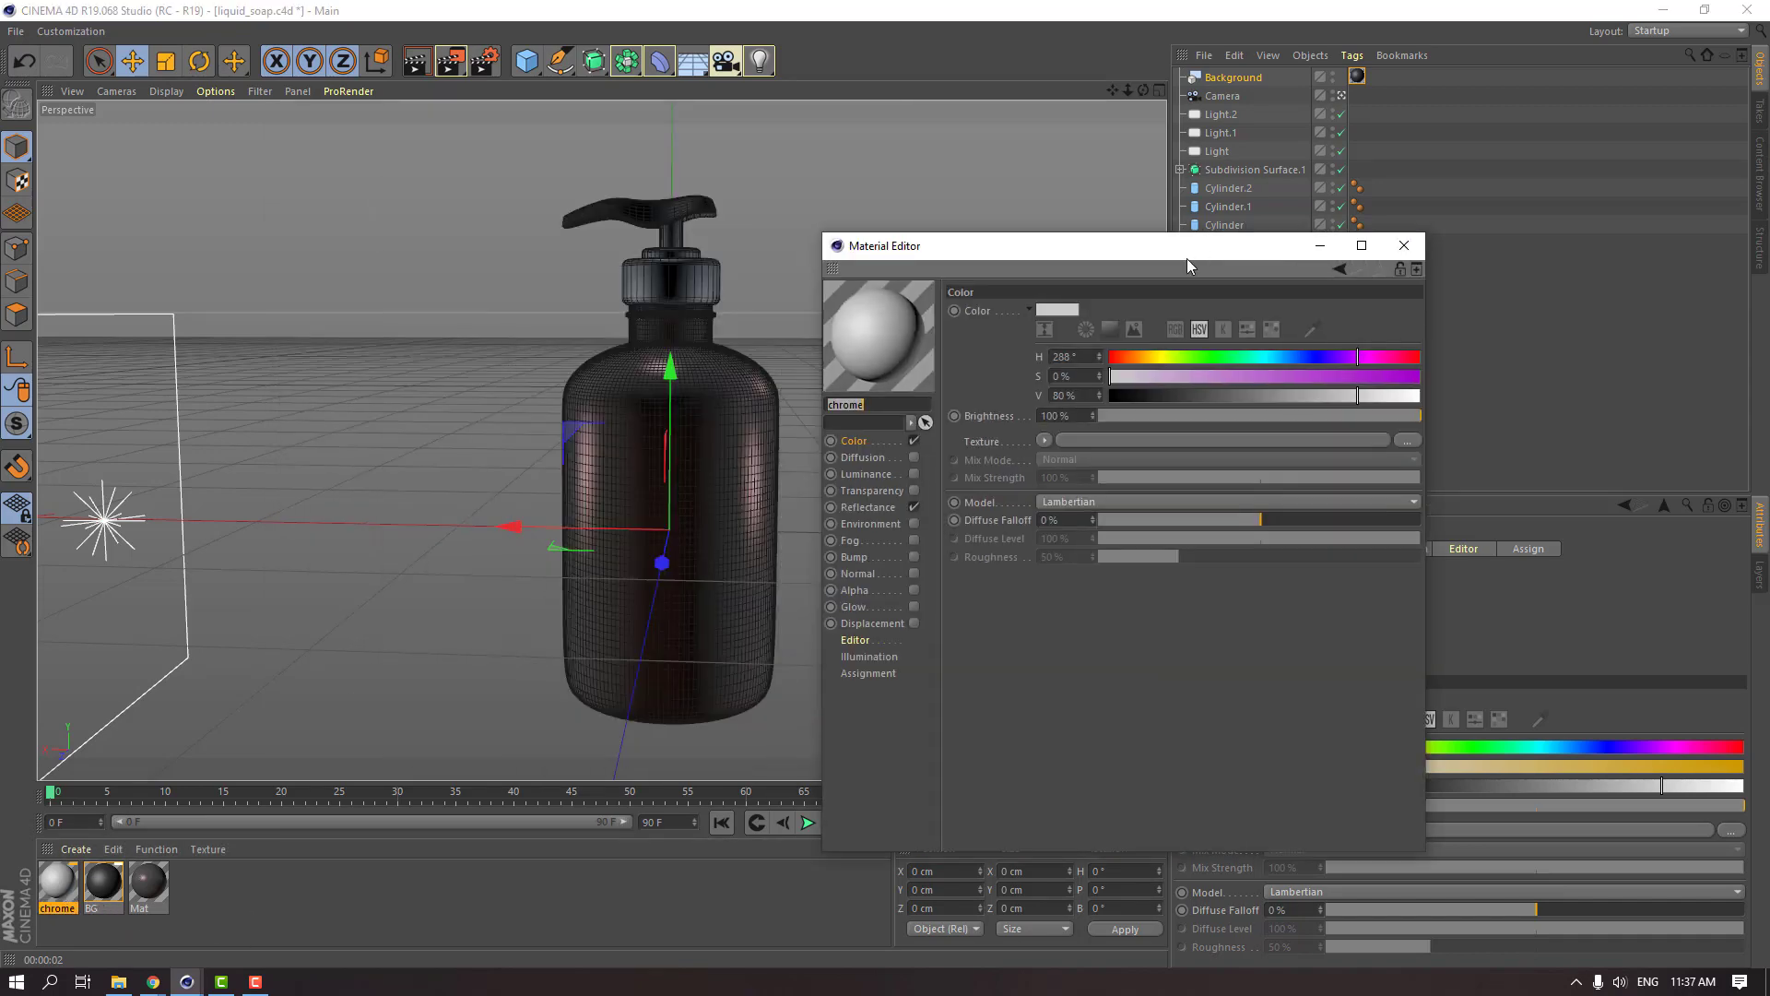
left_click(869, 508)
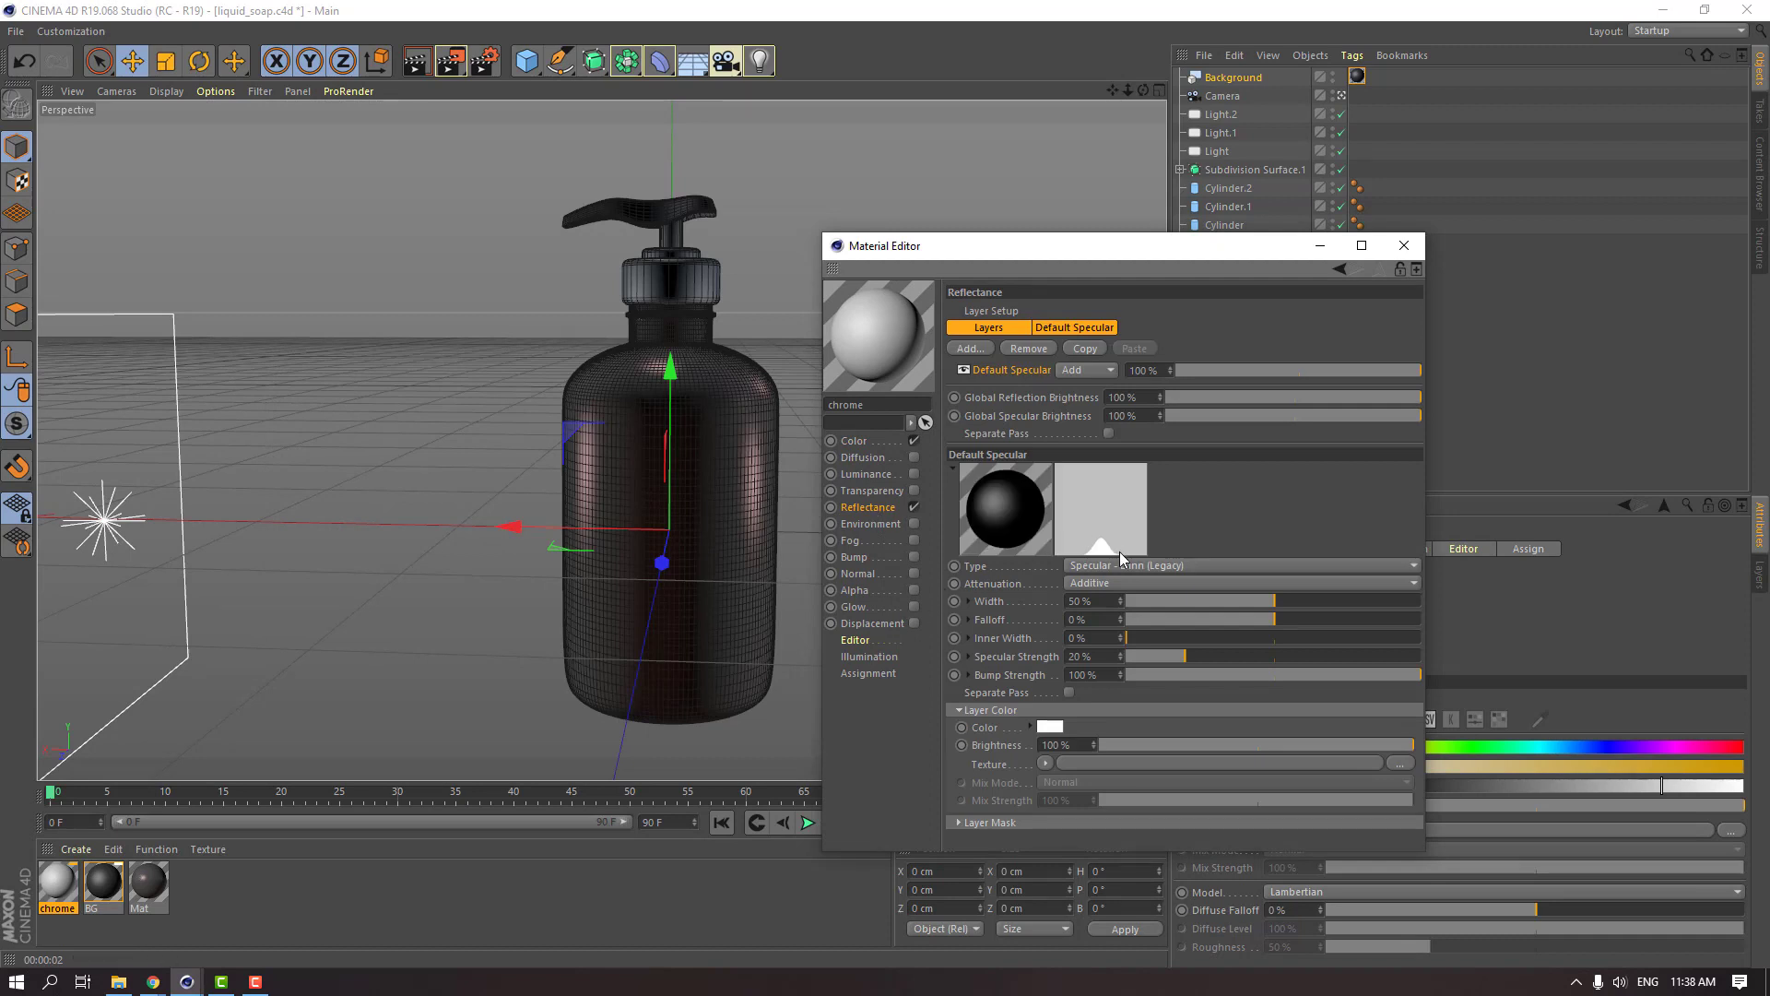
left_click(1081, 568)
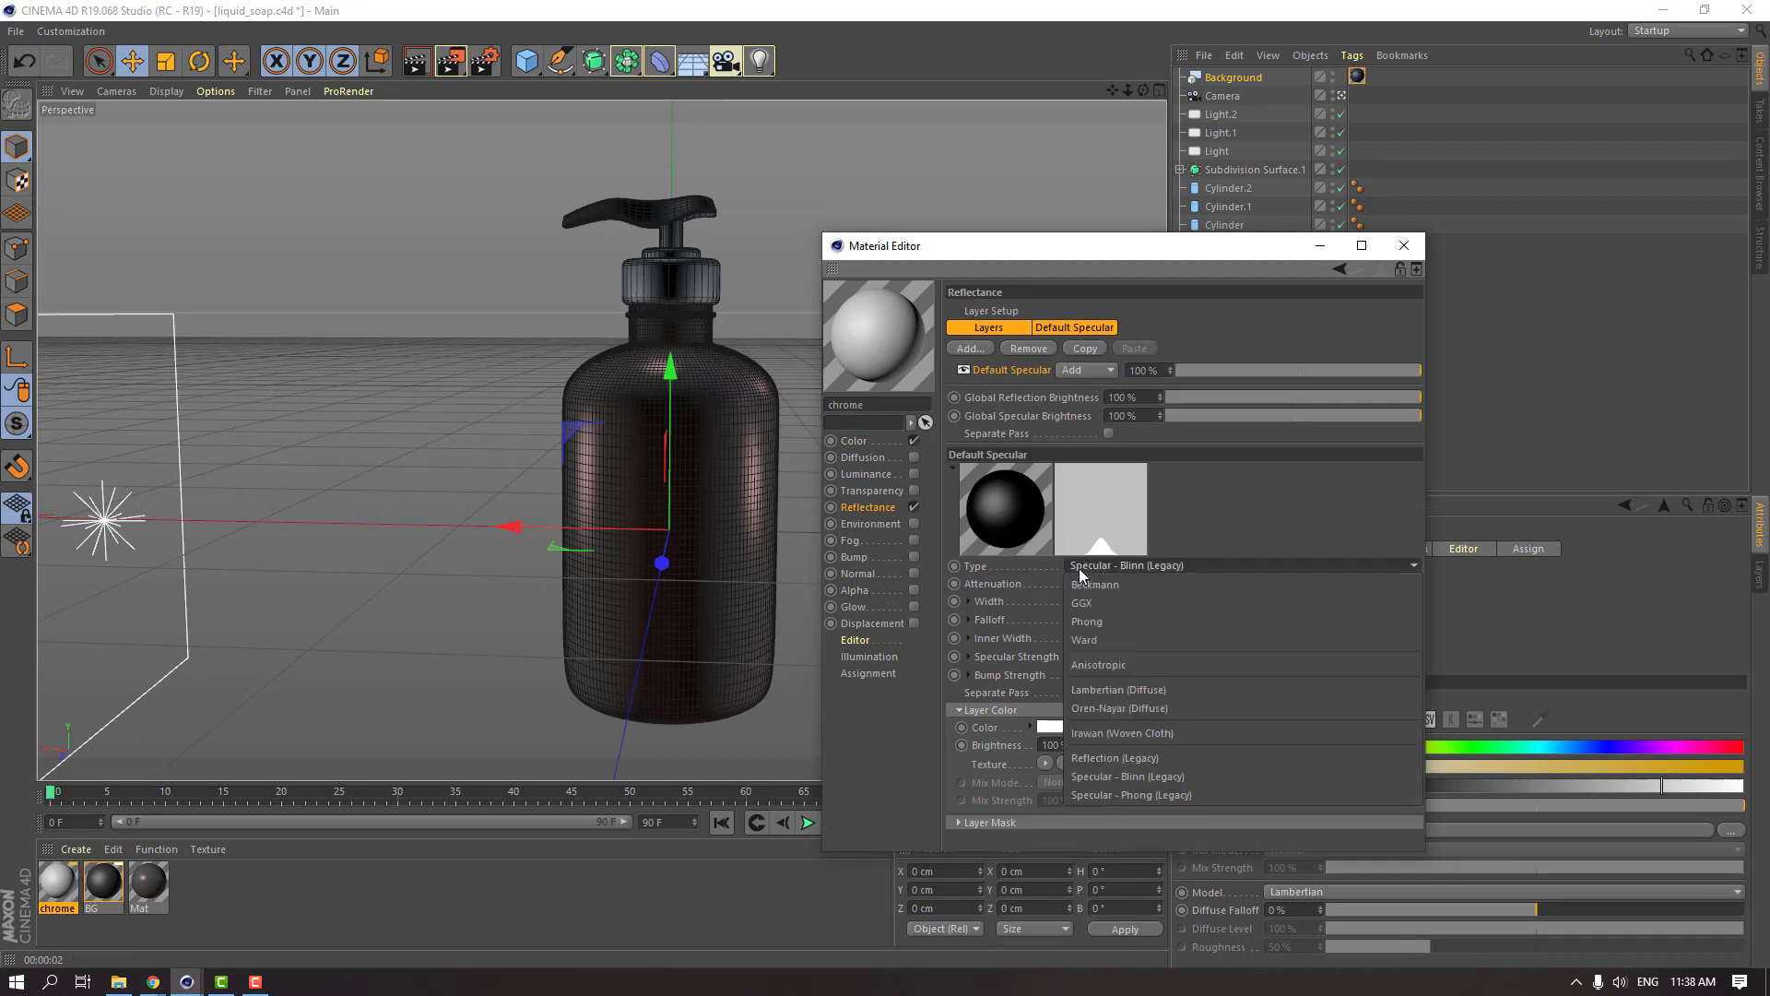
left_click(1088, 633)
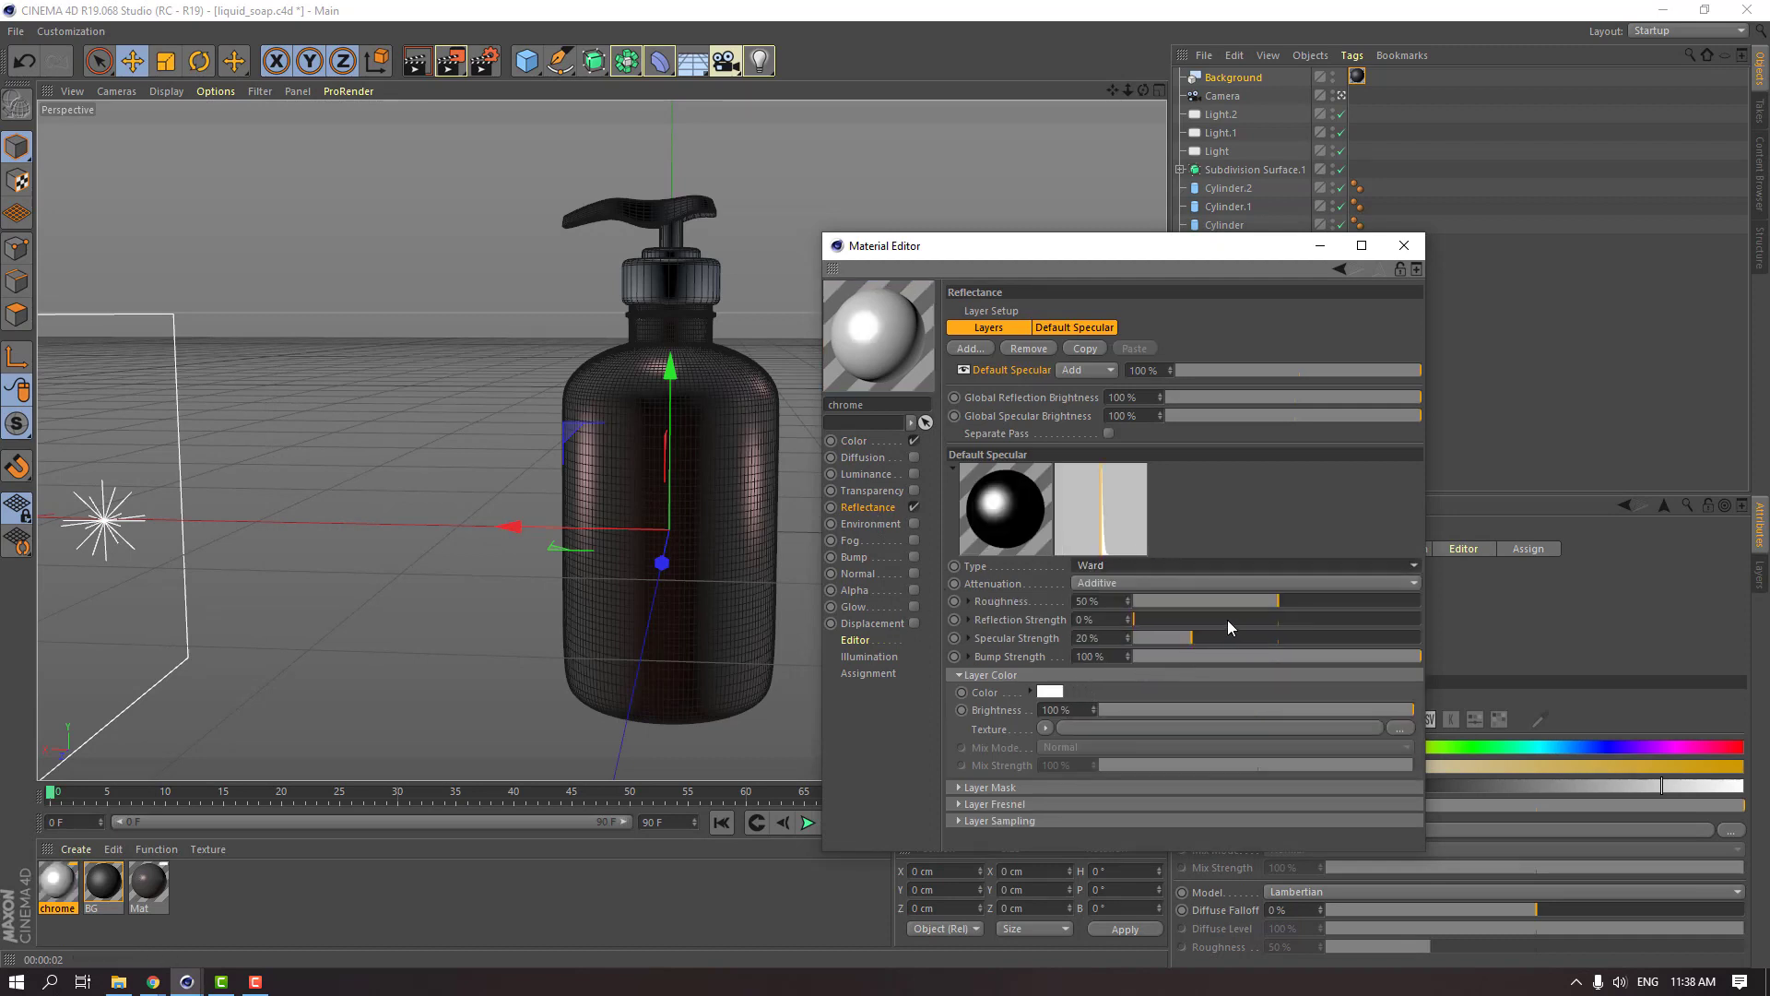
left_click_drag(1177, 619, 1255, 636)
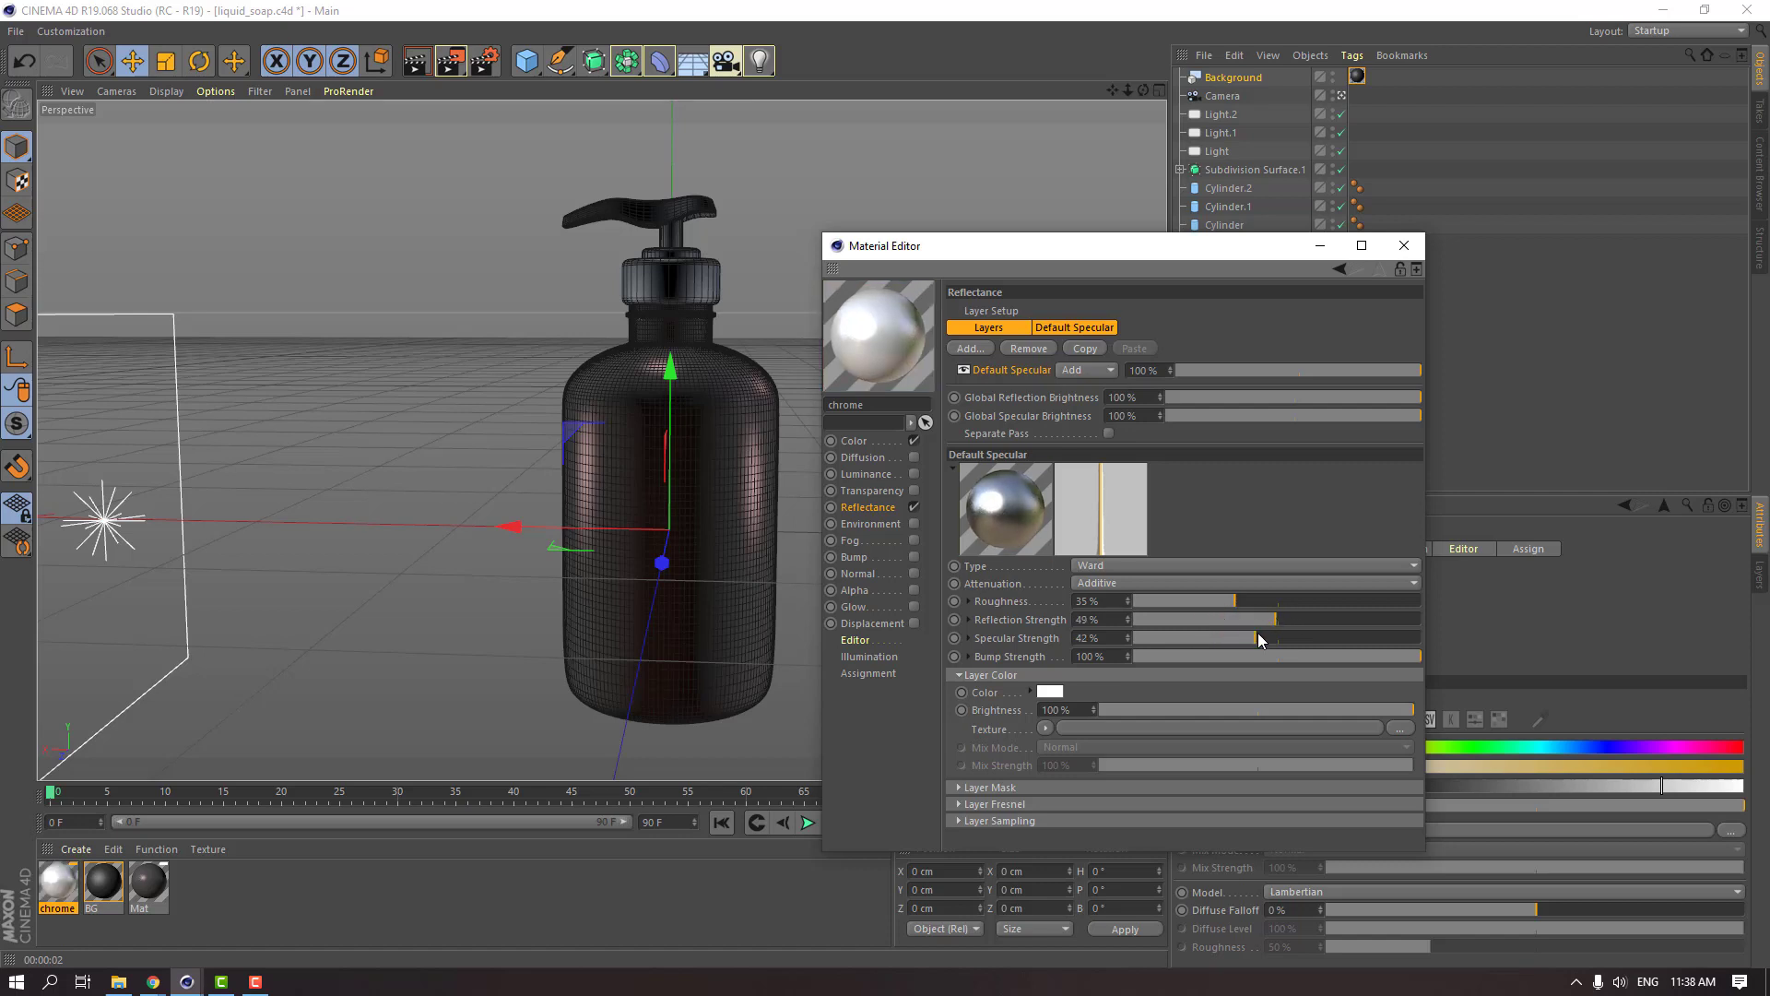
Darken the chrome material's base color to a value of 60% with 2% saturation.
left_click(854, 441)
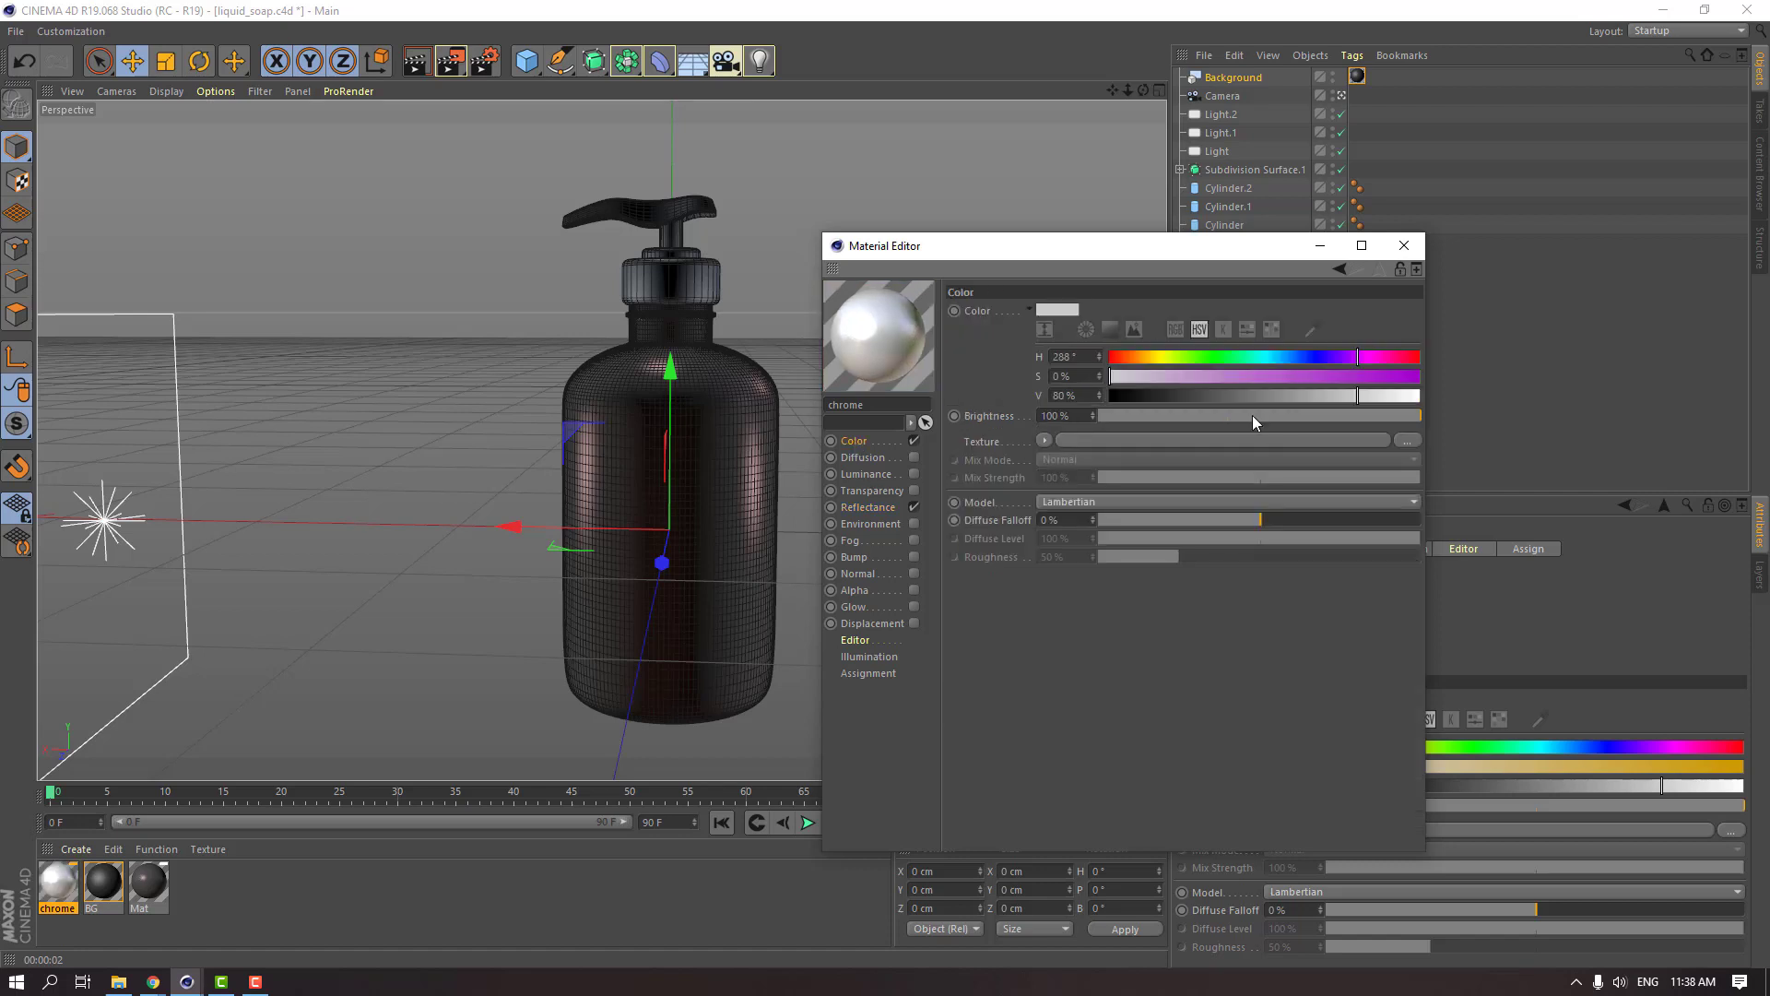
left_click_drag(1365, 397, 1296, 399)
left_click(1117, 377)
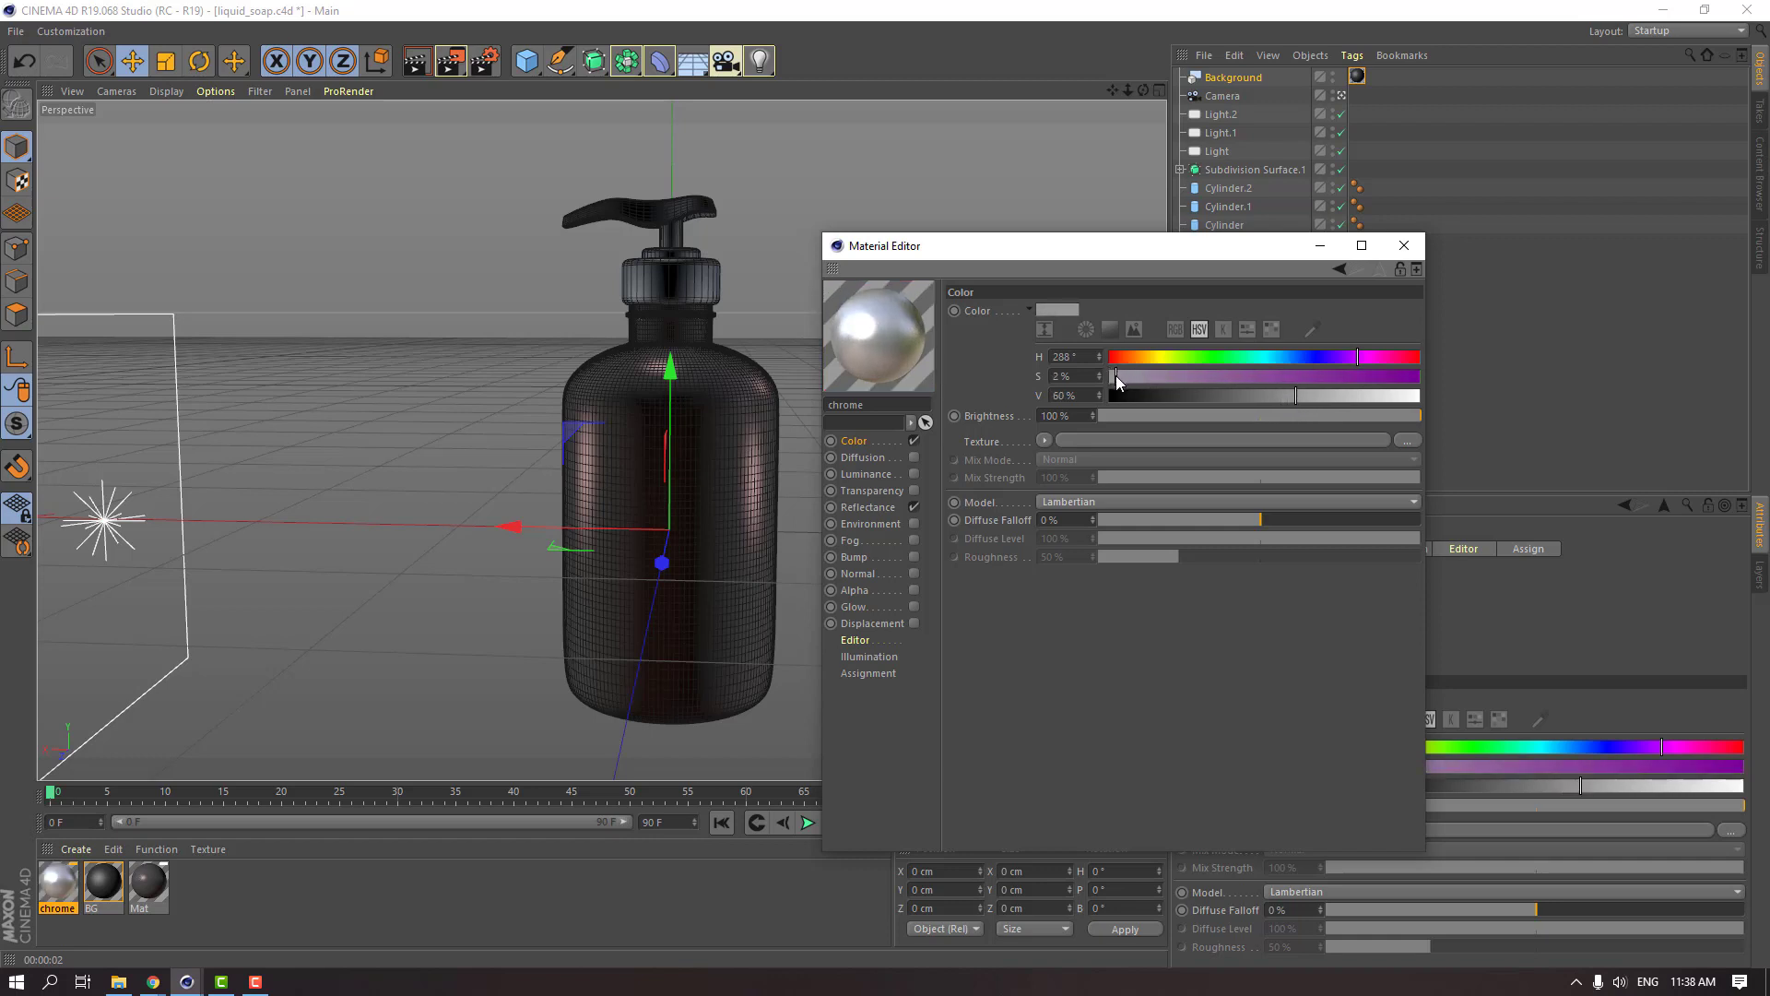
Make the chrome's reflectance layer color light grey, with 33% roughness, 61% reflection strength and 43% specular strength.
left_click(869, 507)
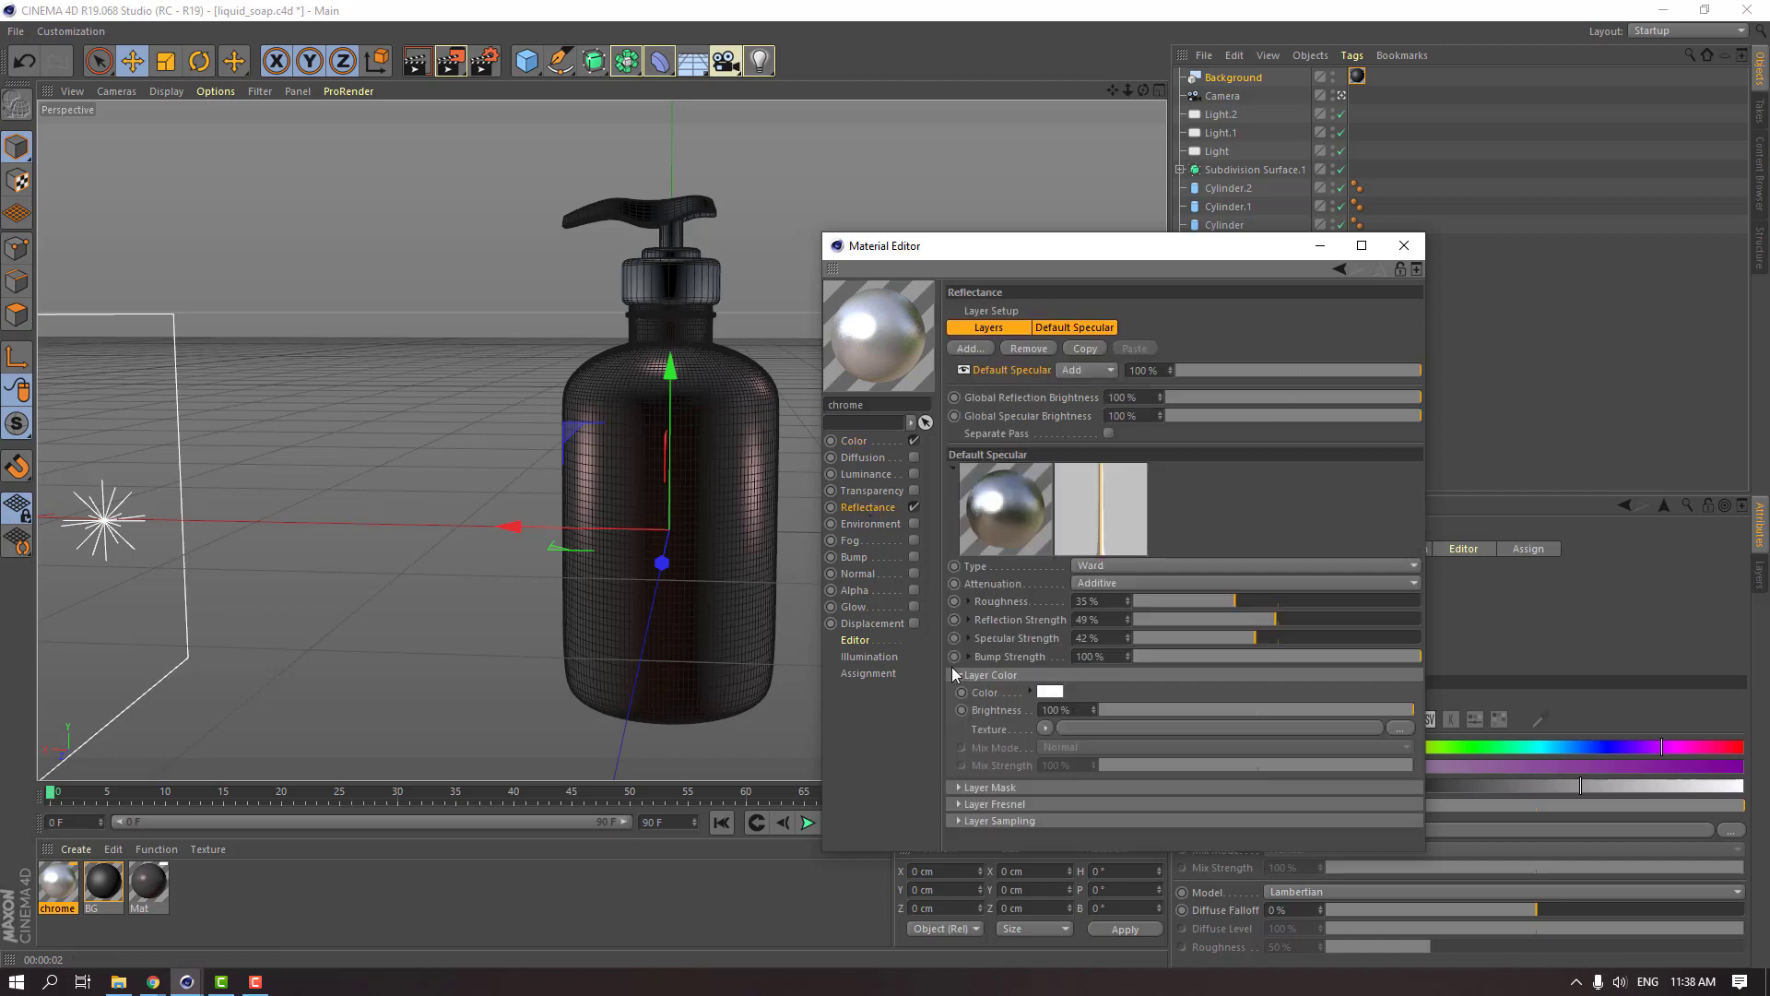
left_click(1051, 691)
left_click_drag(1176, 736, 1141, 734)
left_click(1018, 758)
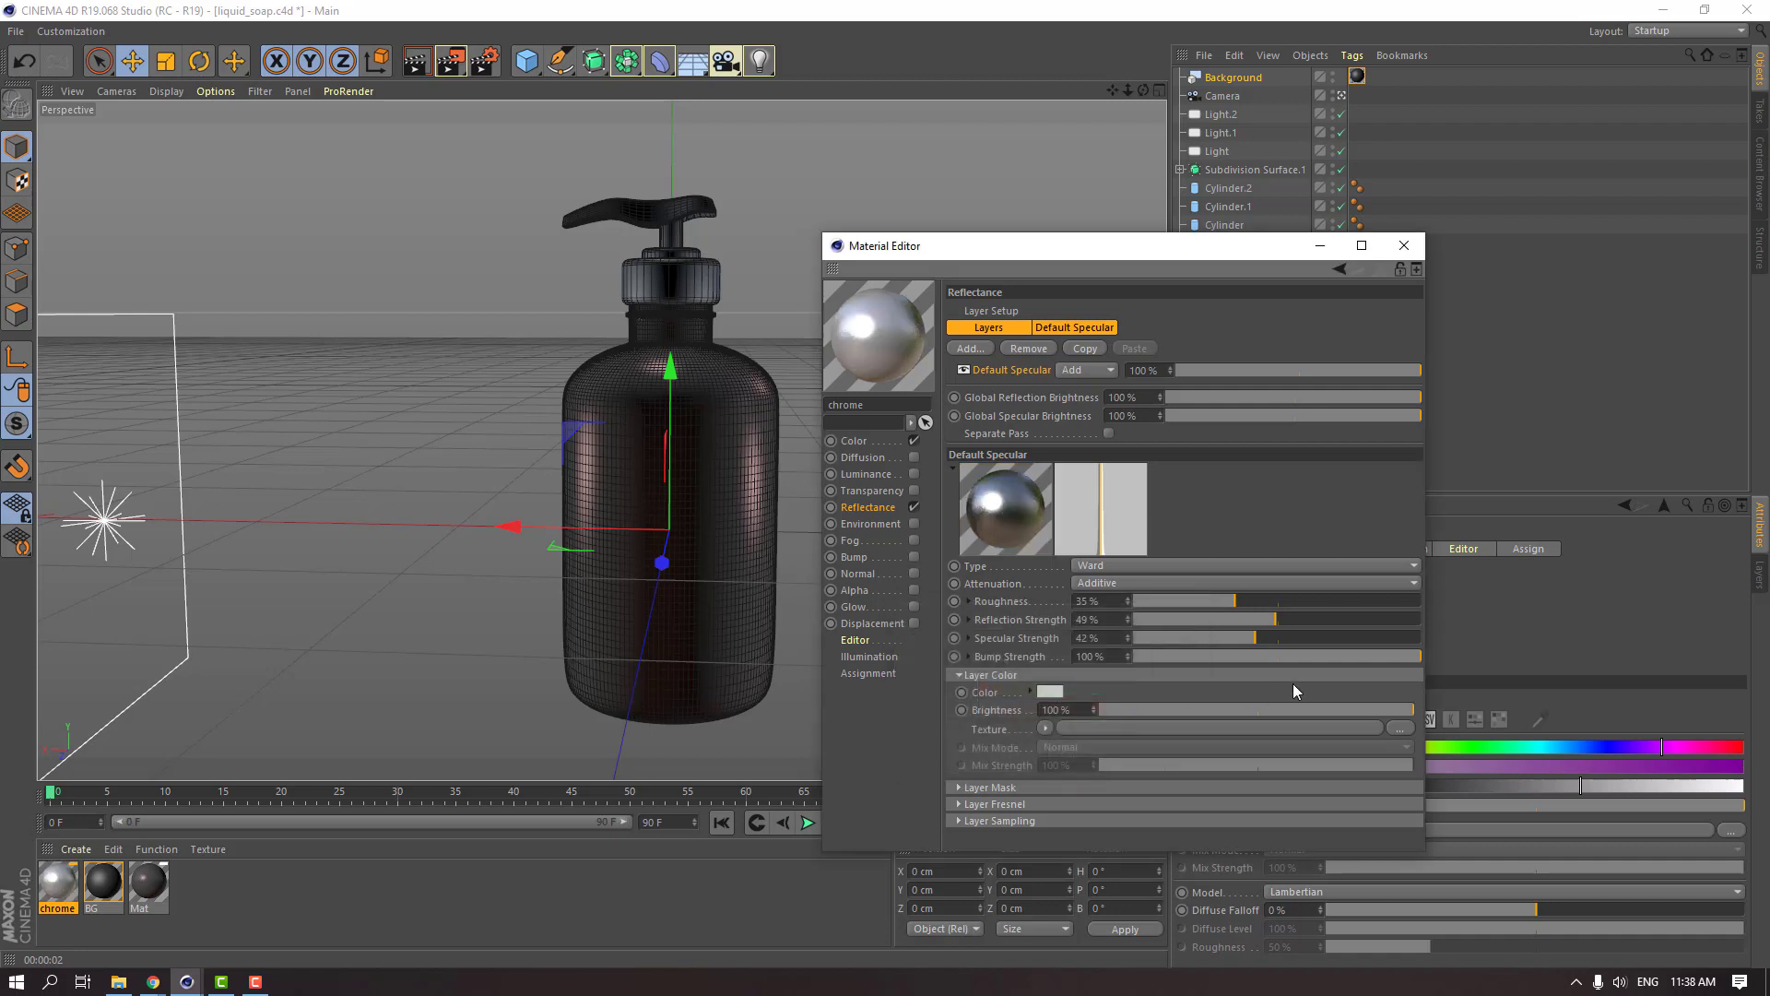
left_click_drag(1293, 640, 1230, 601)
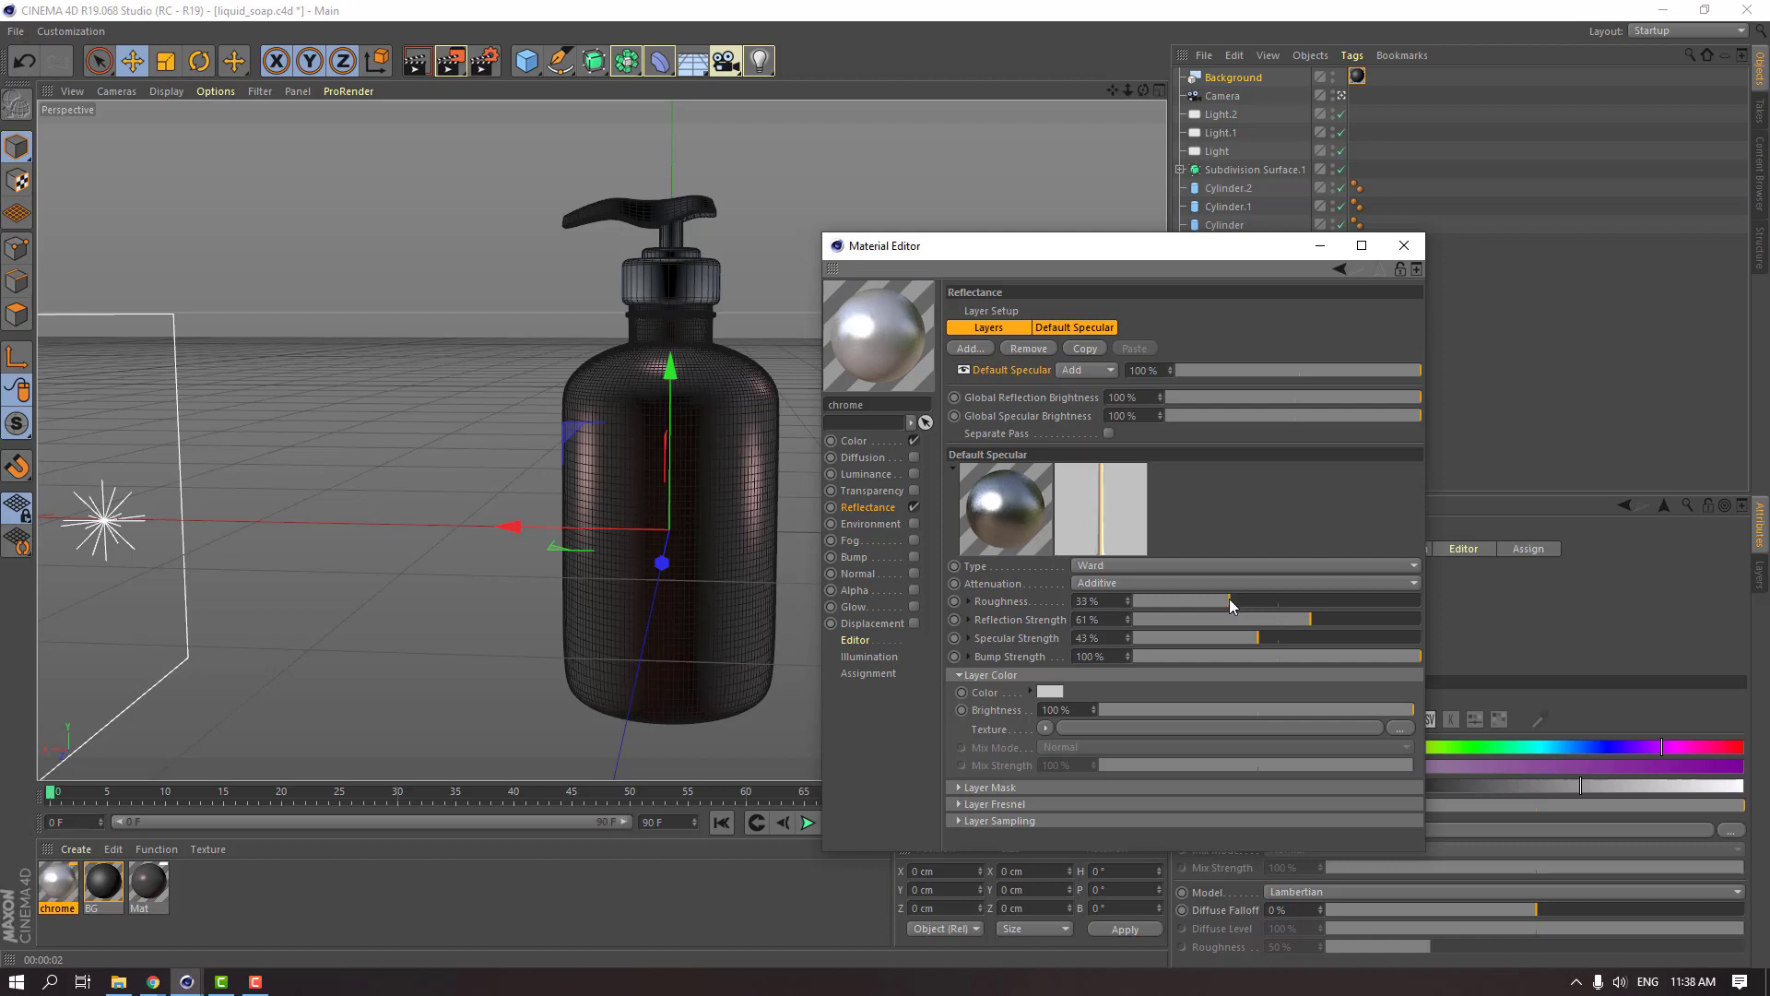
Apply the chrome material to the bottle's cap, pump stem and pump head, and preview the render.
left_click_drag(61, 886, 672, 264)
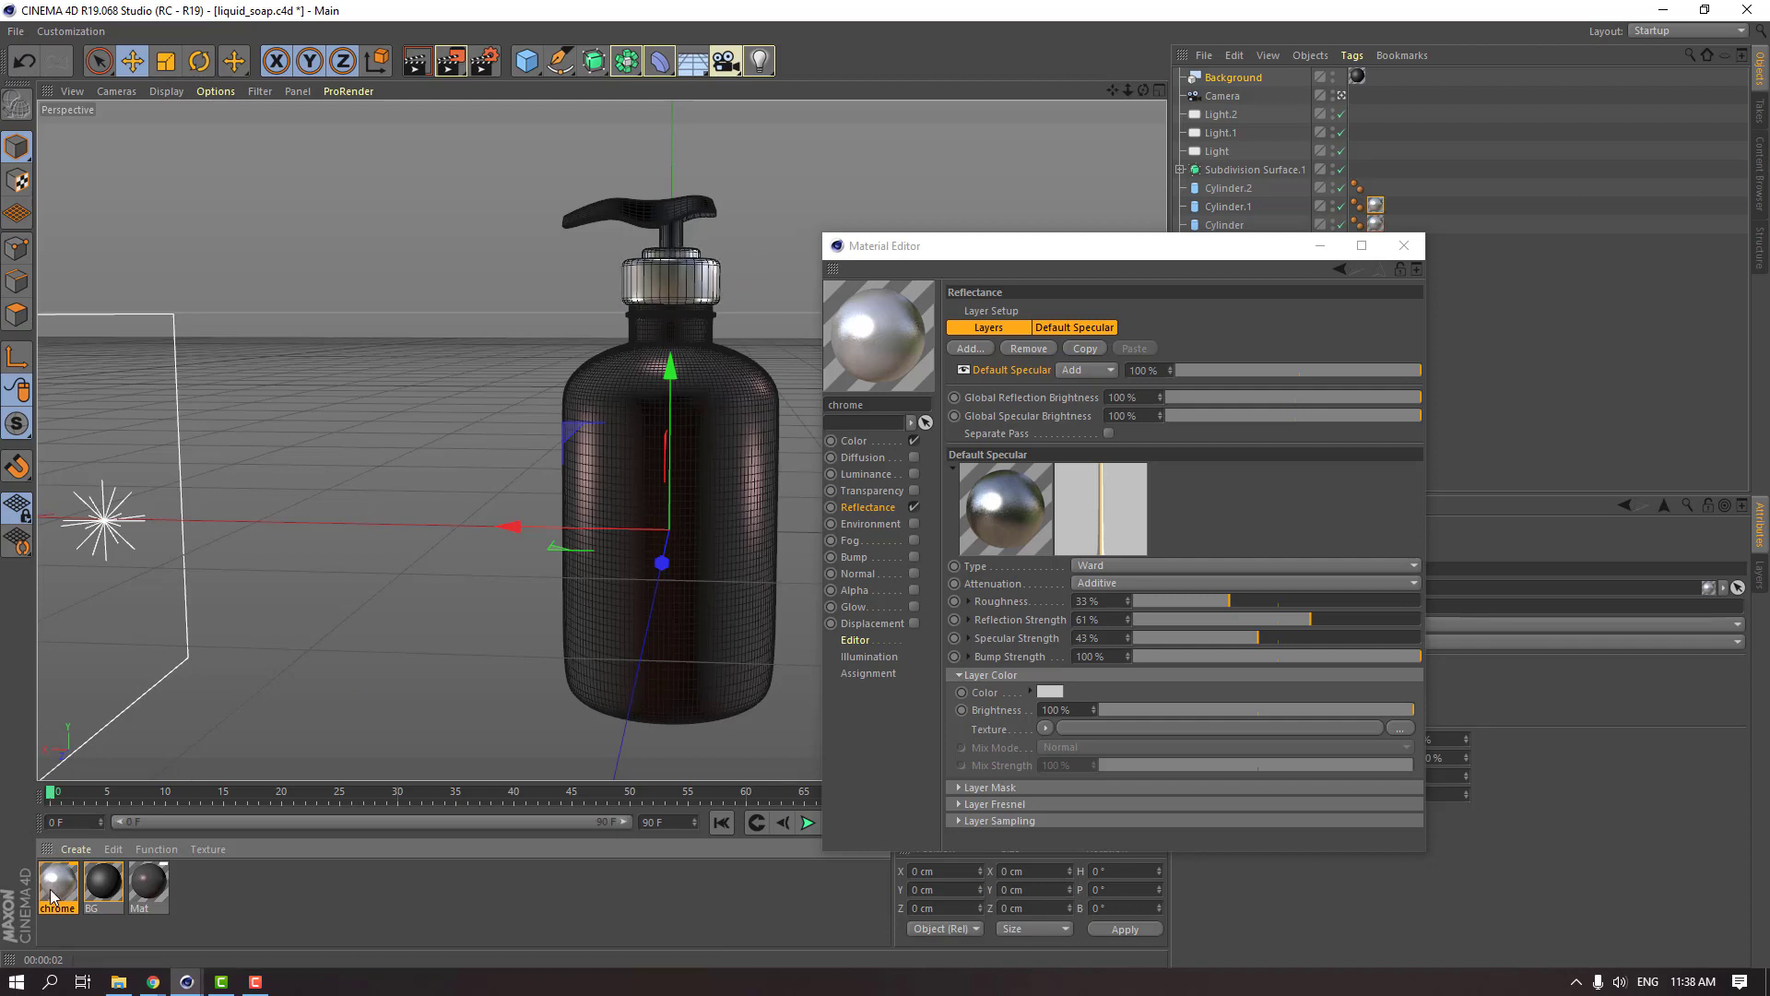
left_click_drag(601, 309, 673, 241)
left_click_drag(61, 885, 694, 203)
left_click(416, 61)
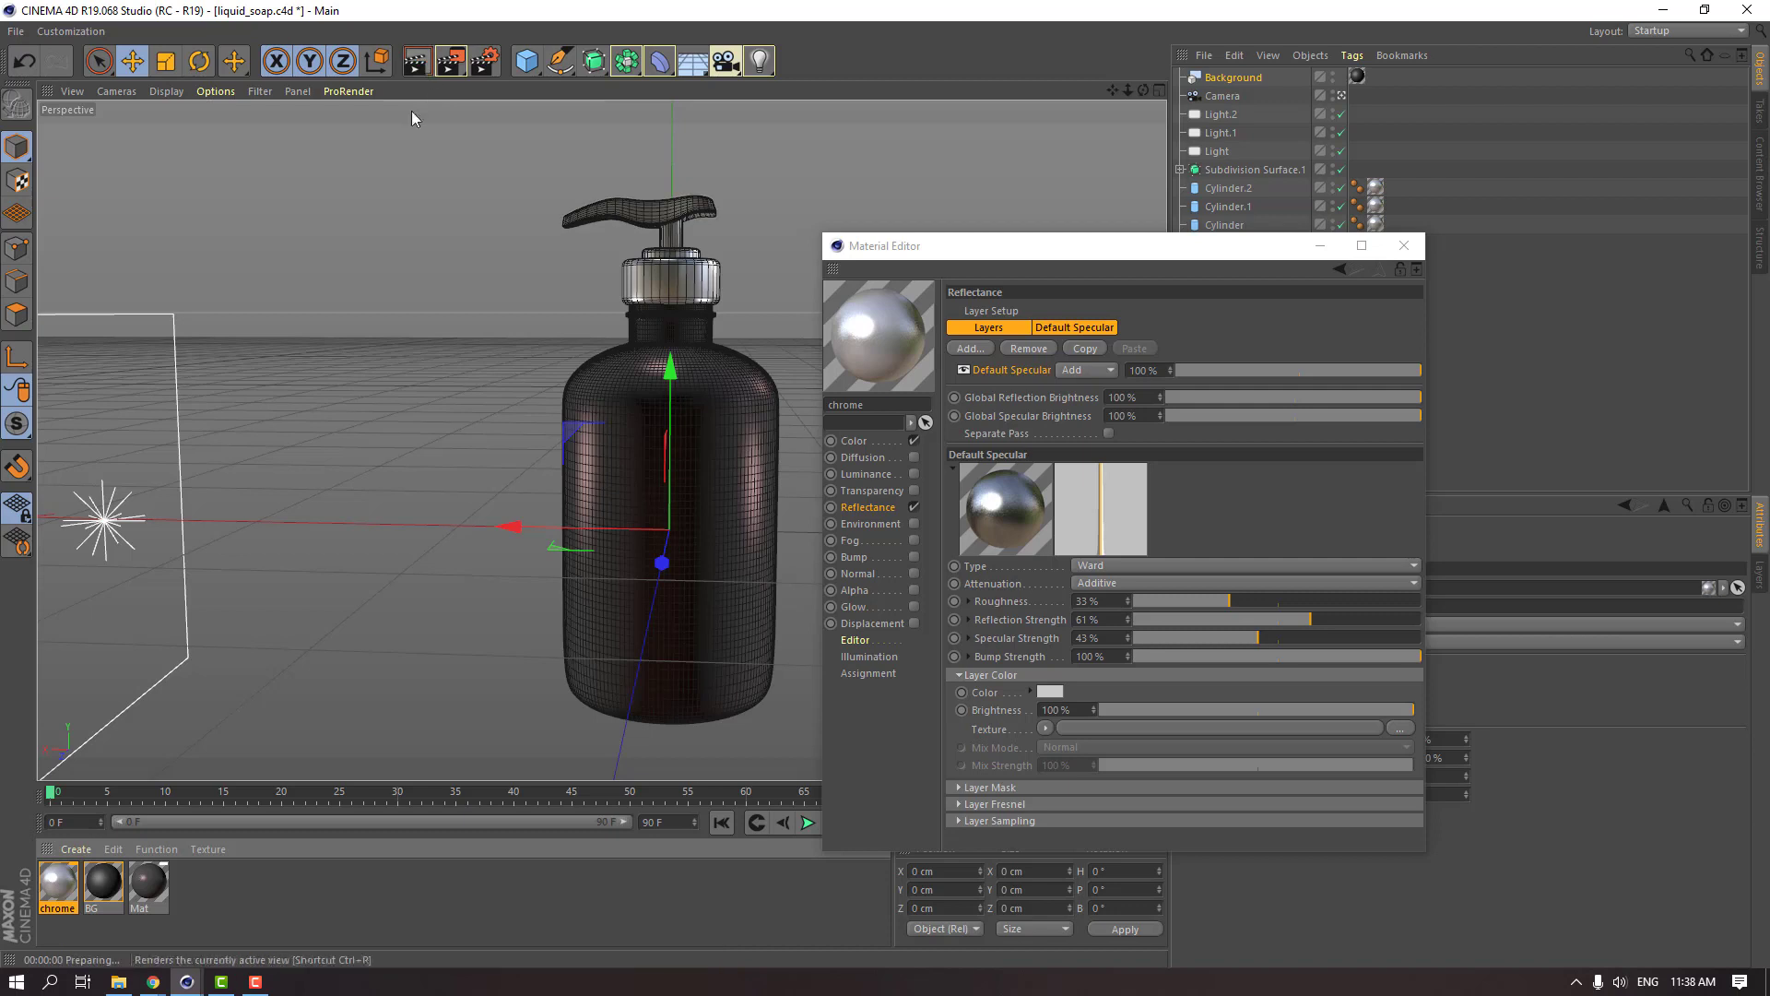
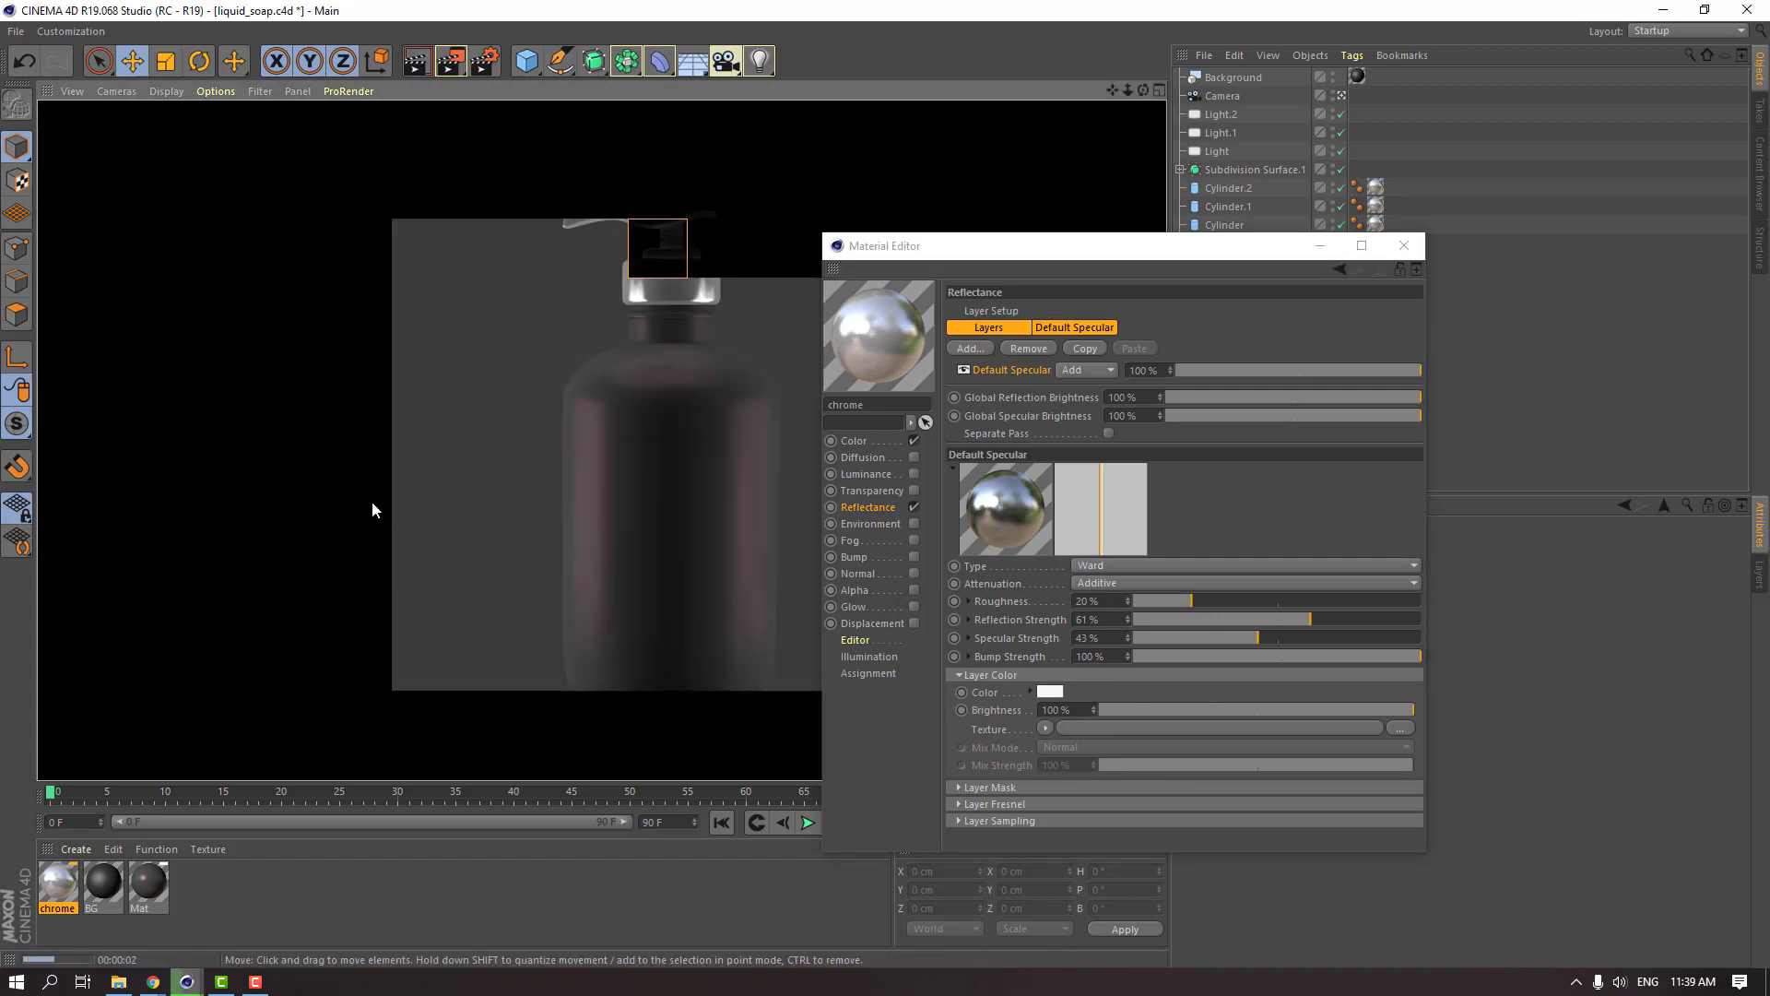
Brighten the chrome material's base color to a value of 96% and preview the render.
left_click(372, 501)
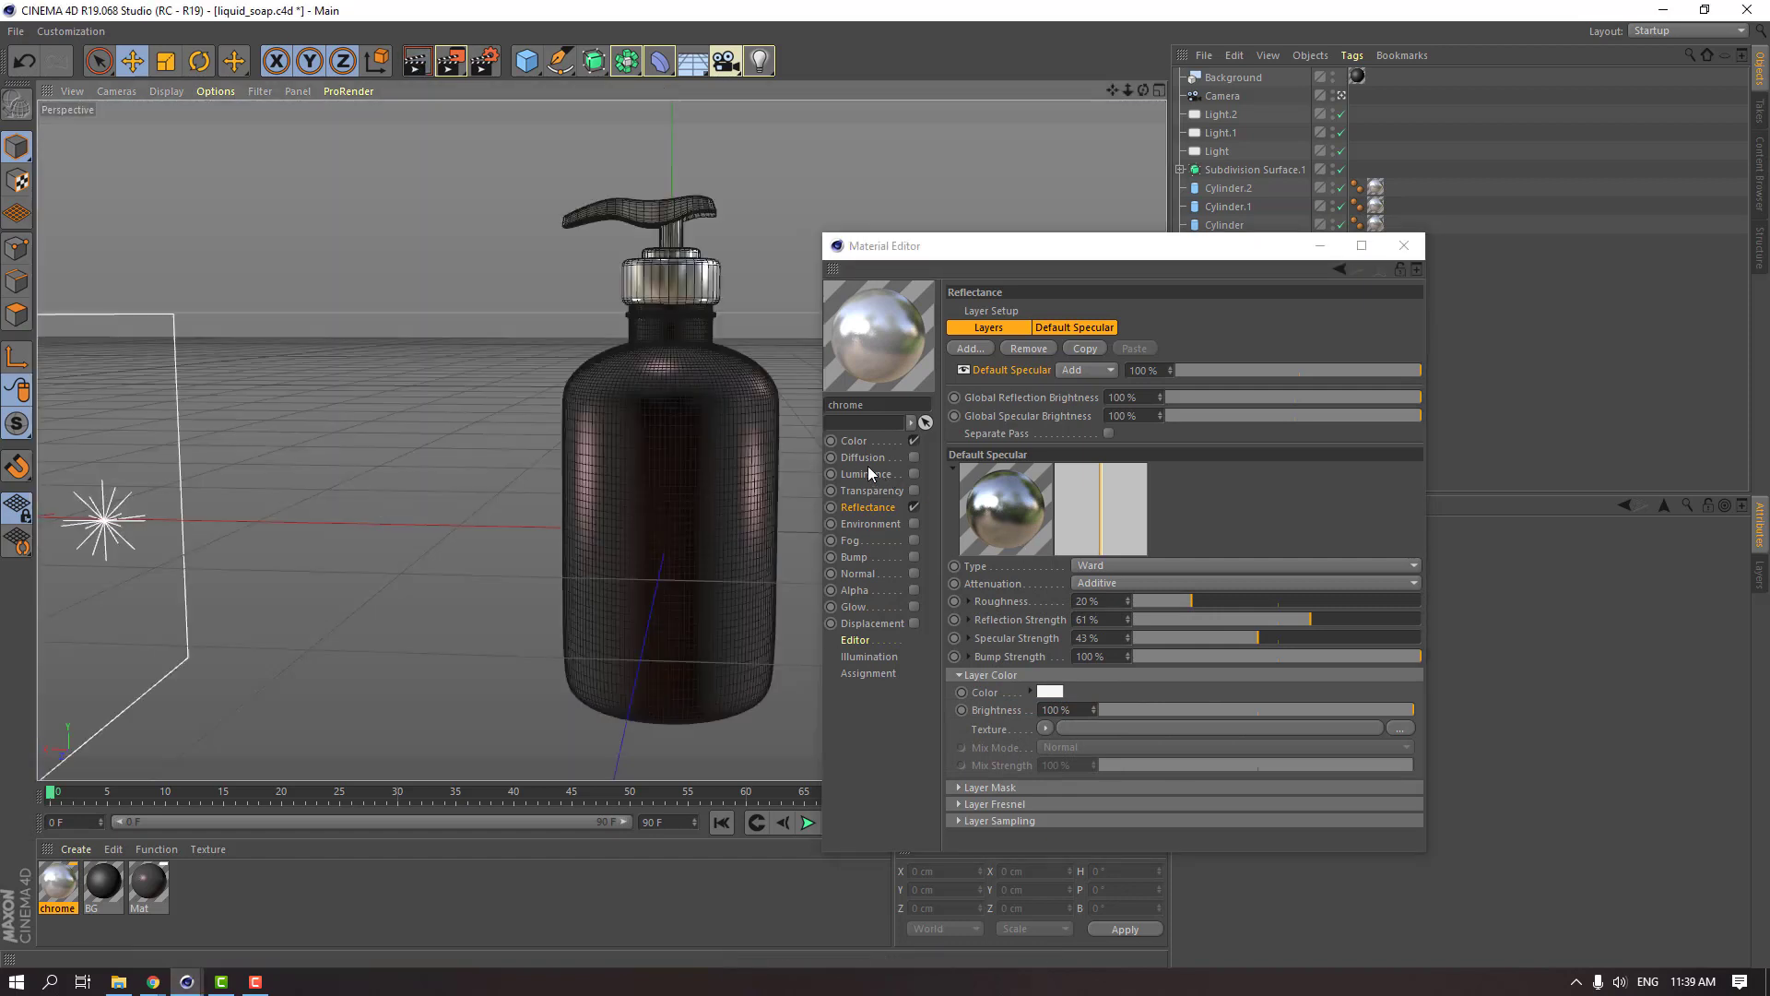
left_click(856, 443)
left_click_drag(1363, 396, 1407, 395)
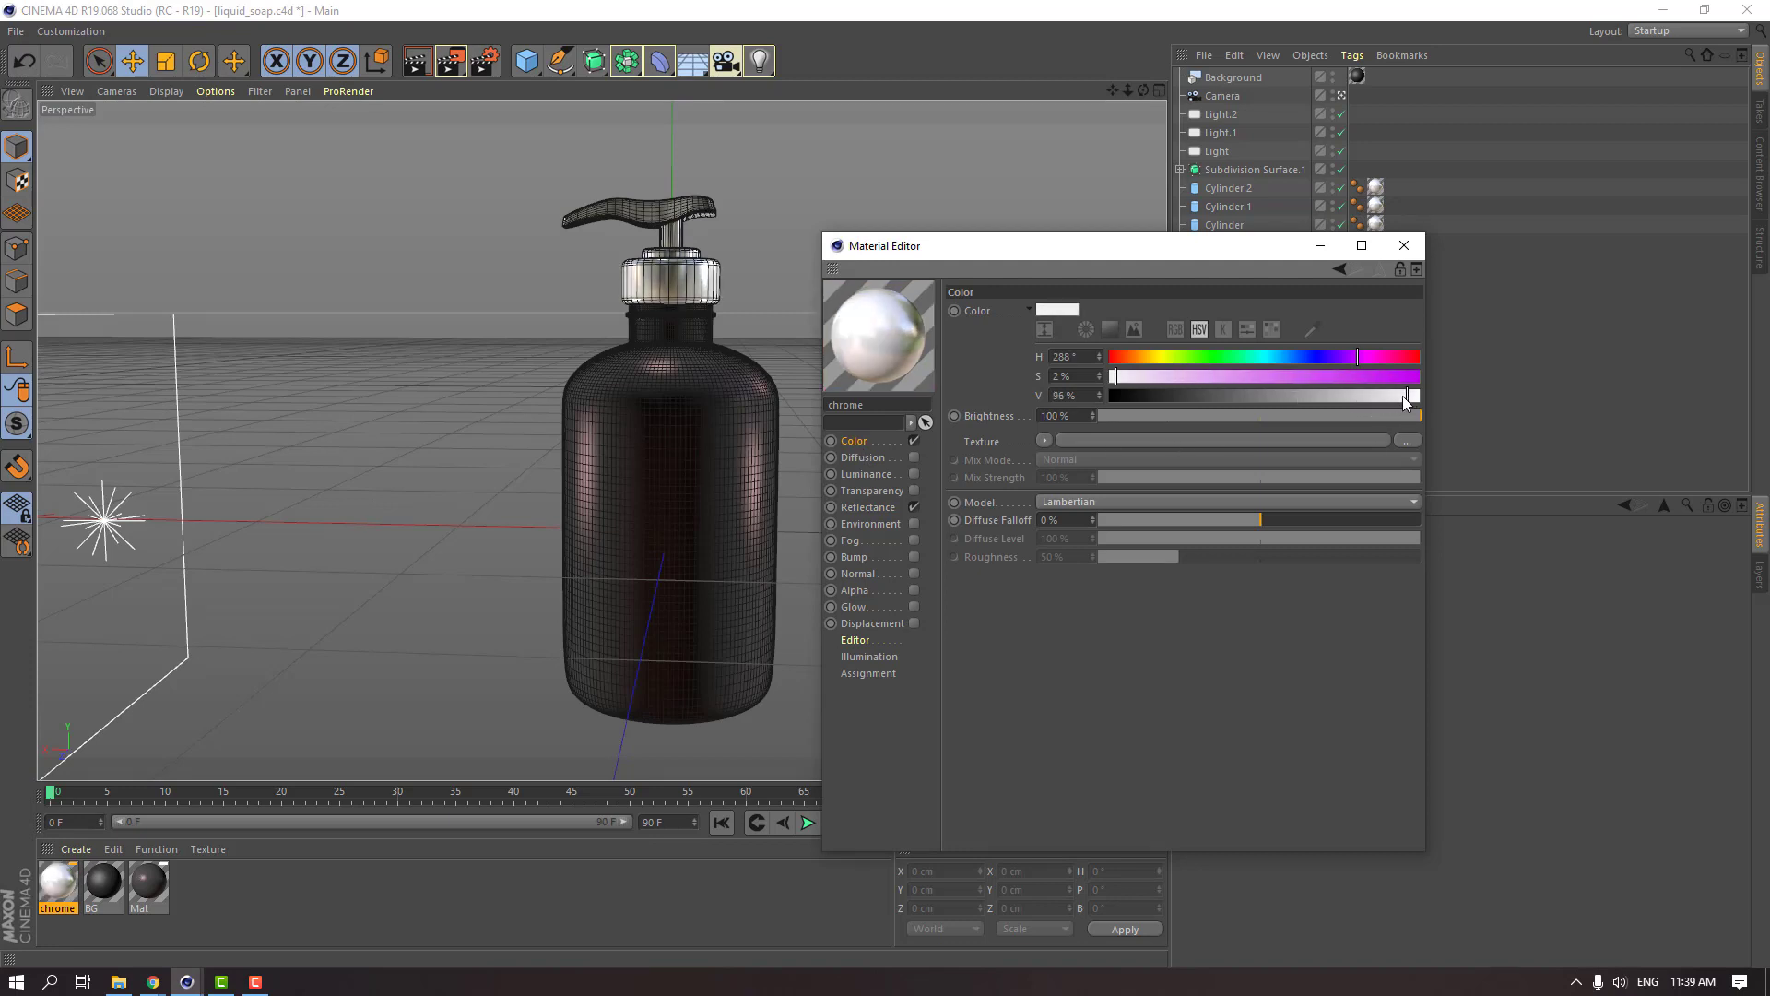
left_click(417, 62)
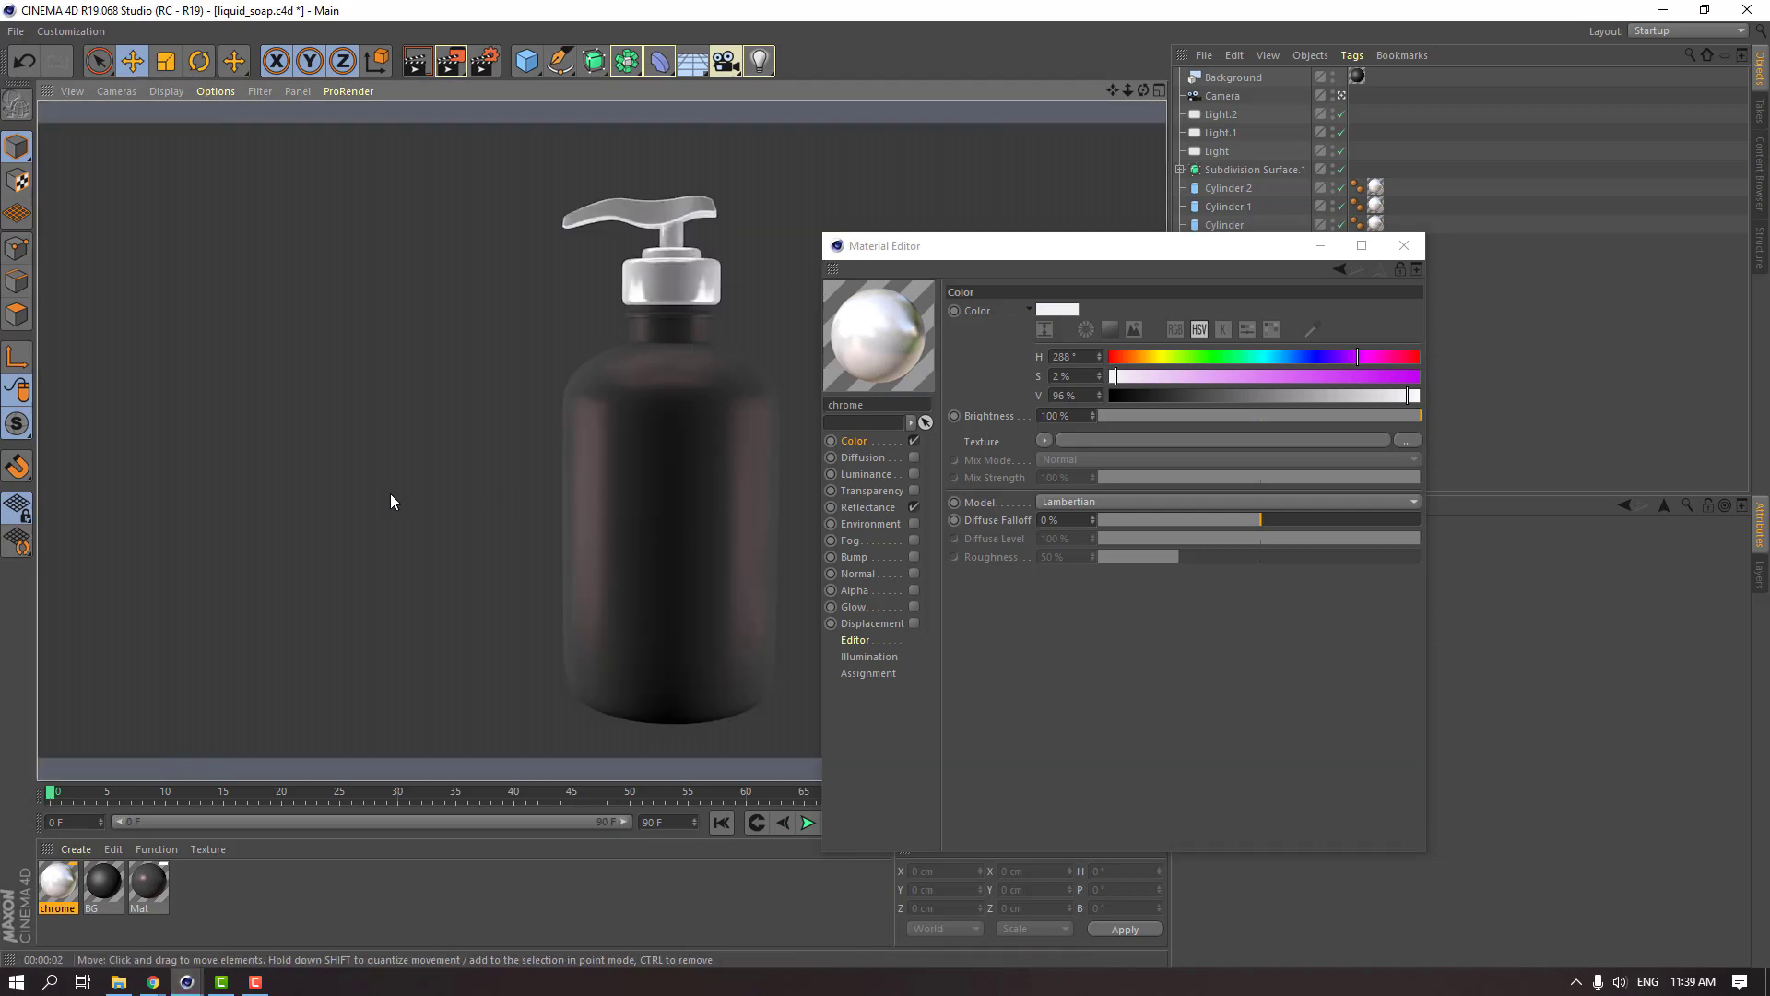
Darken the chrome material's base color to a value of 28% and render the view again.
left_click_drag(1282, 390, 1197, 394)
left_click(415, 62)
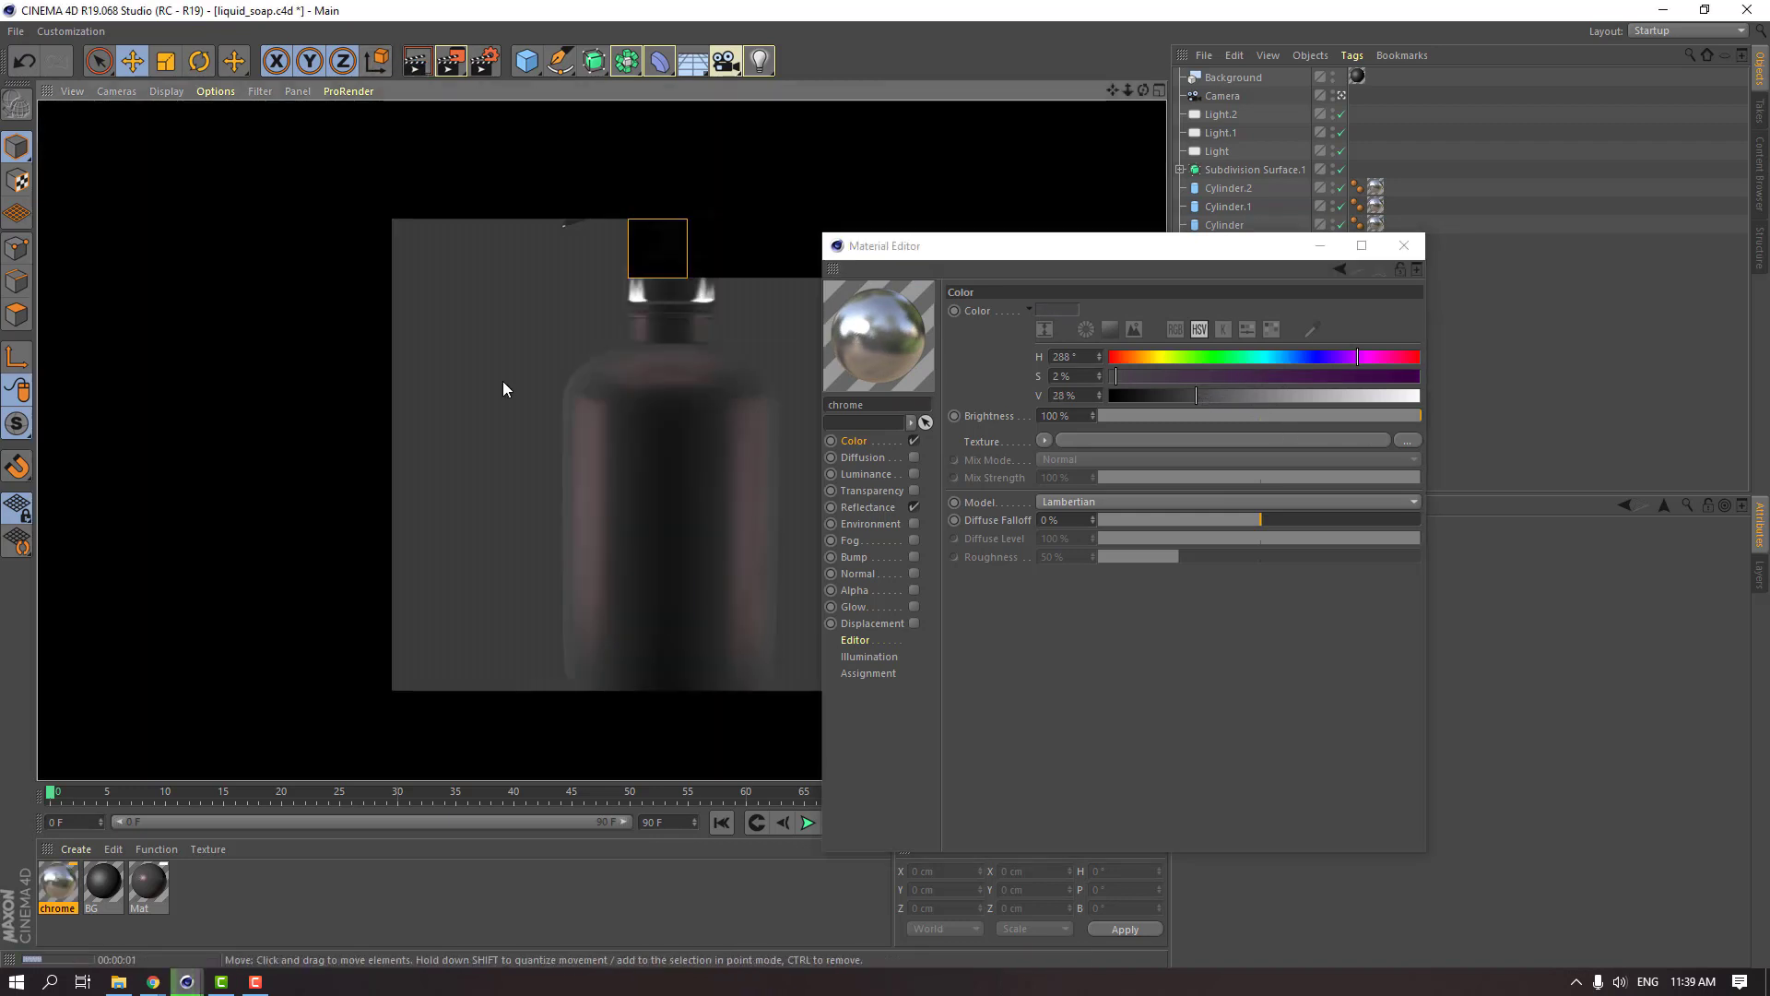
Brighten the chrome material's base color to a value of 36%, preview the render, and lower the value slightly.
left_click_drag(1198, 397, 1219, 397)
left_click(416, 63)
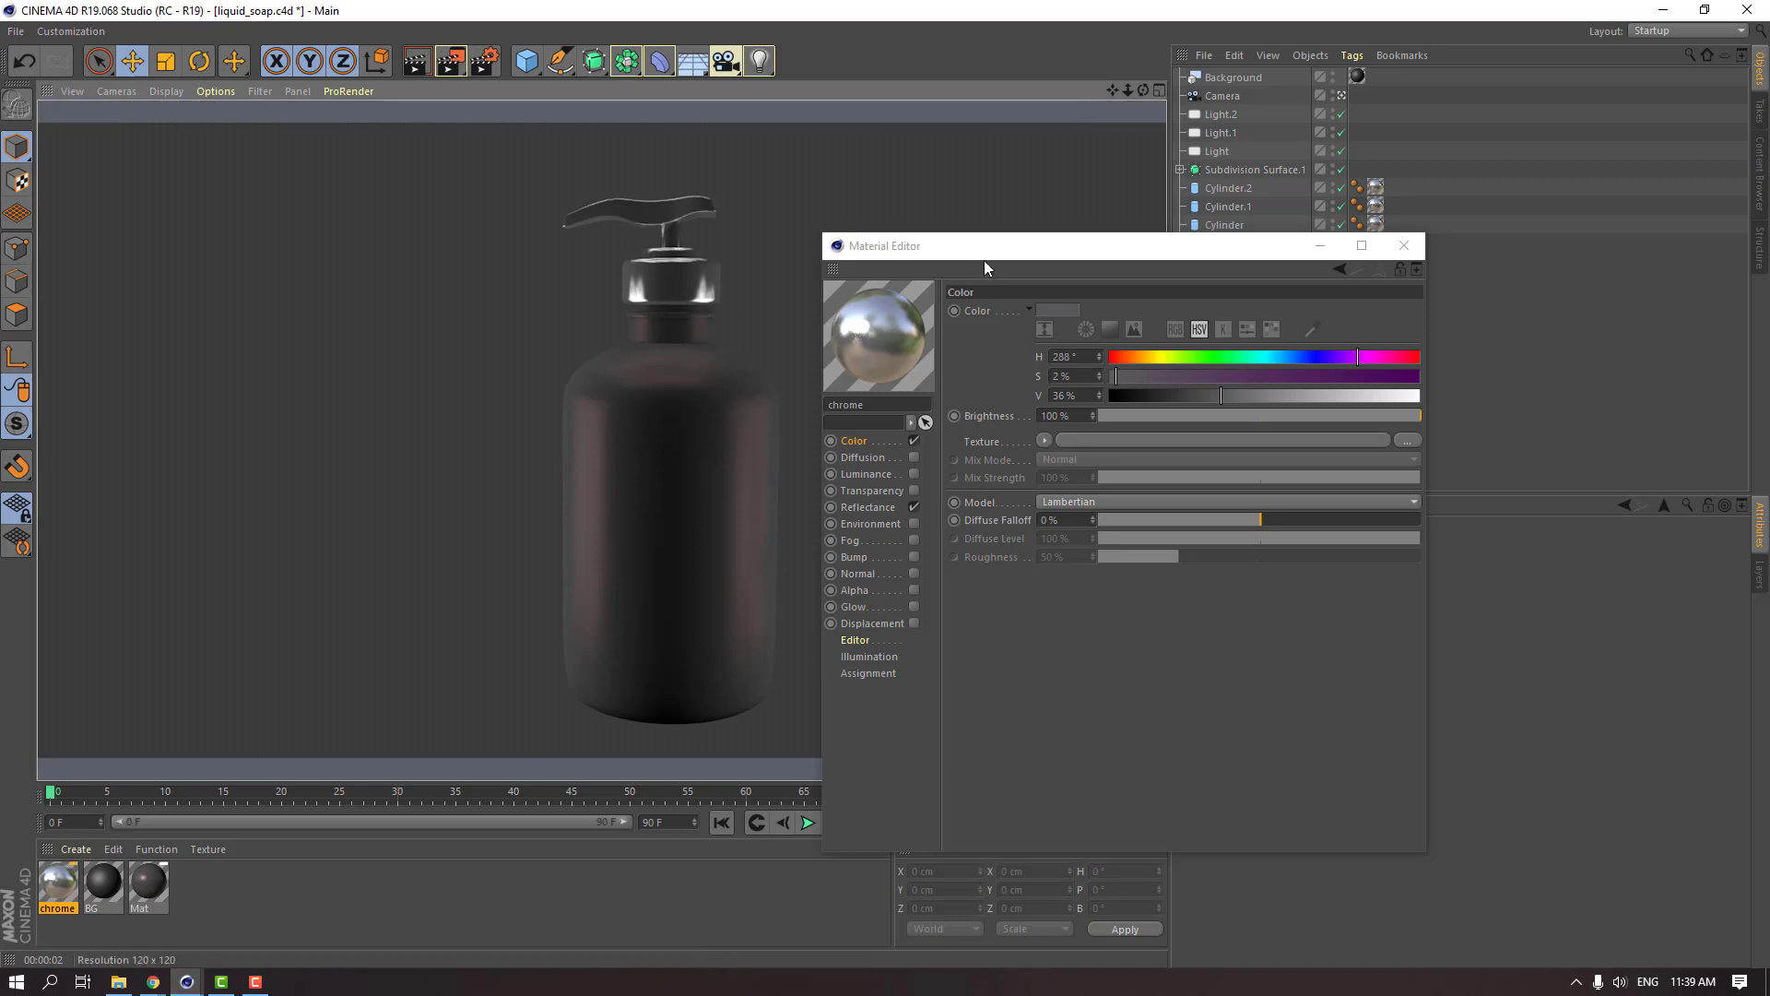
left_click_drag(953, 255, 1065, 257)
left_click_drag(1374, 397, 1357, 398)
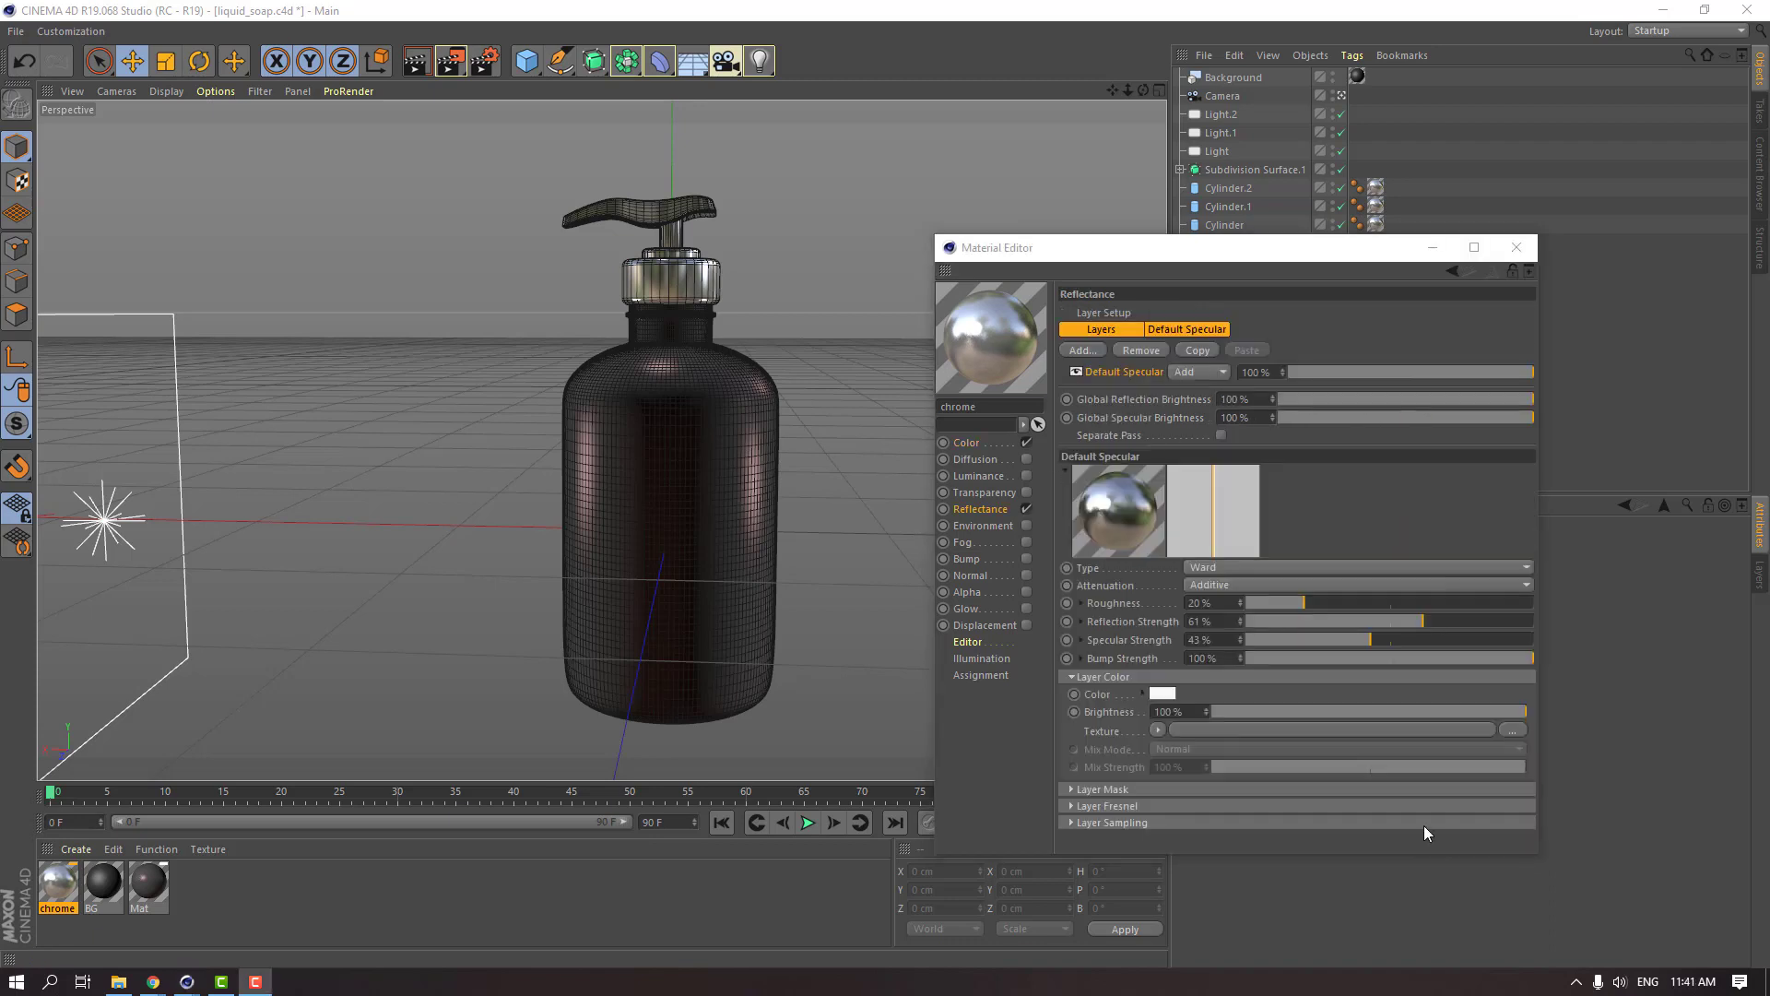
Try 300% for the chrome's global reflection brightness and global specular brightness, and preview the render.
left_click_drag(1196, 255, 1172, 245)
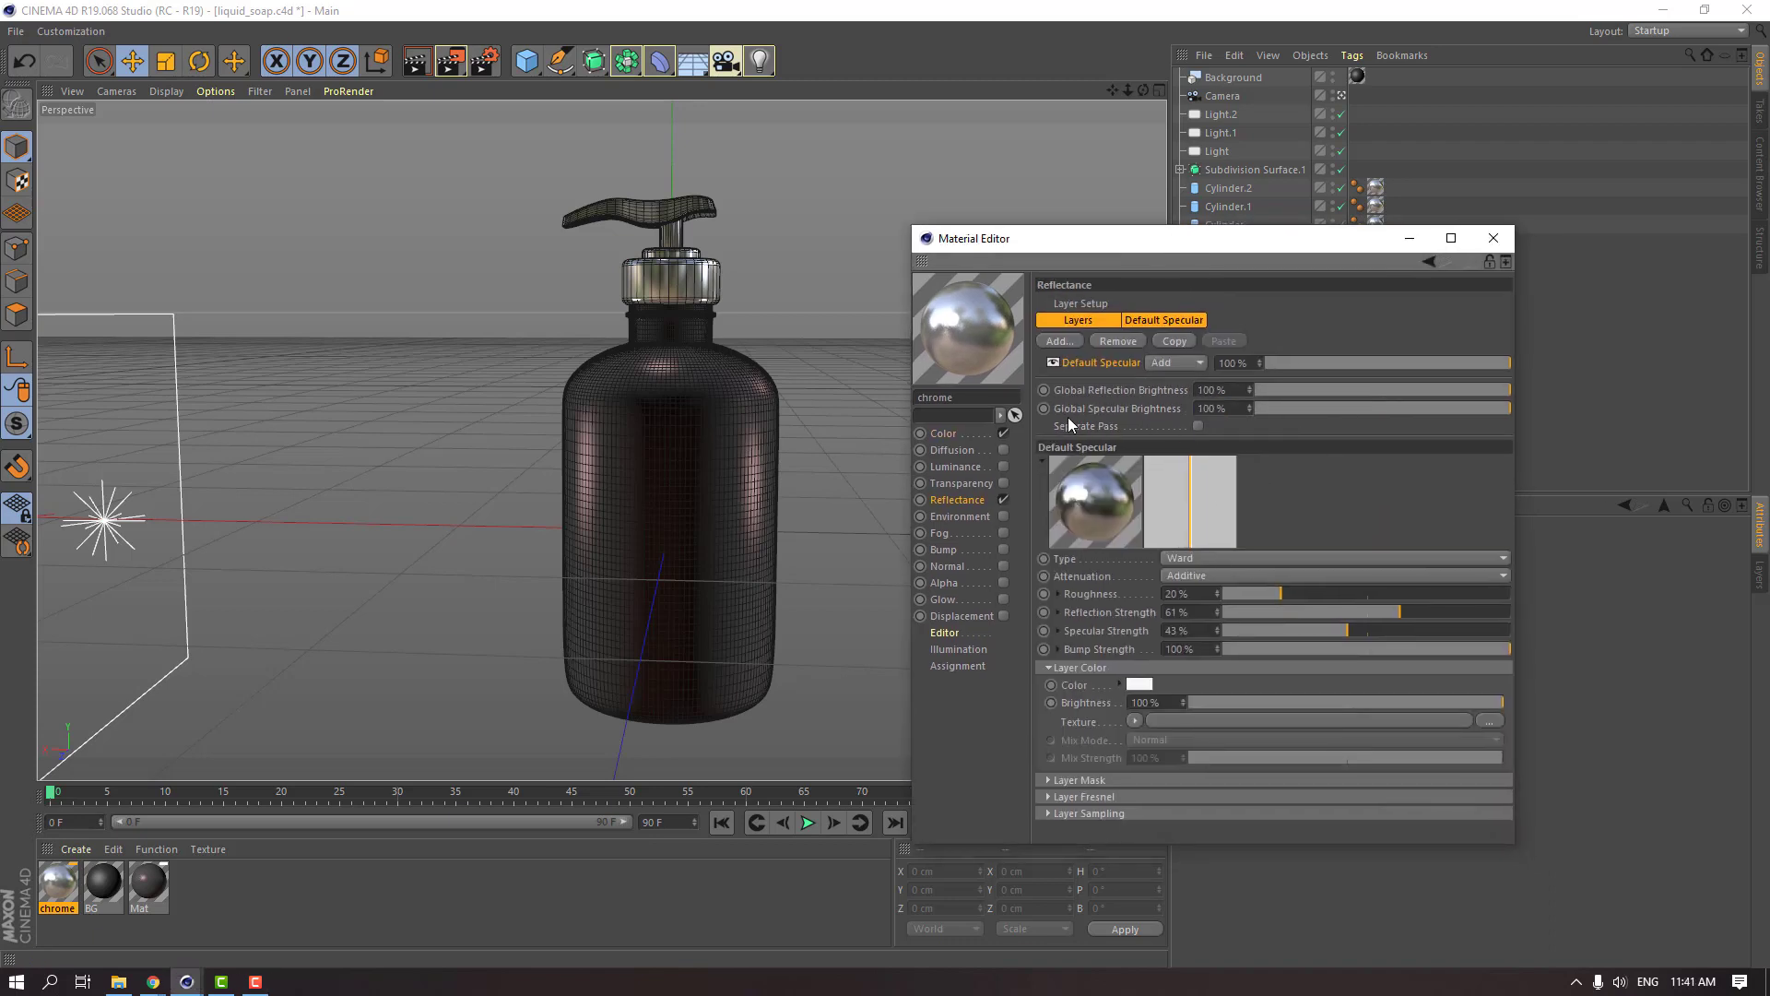
left_click(1210, 390)
type("300")
key("Tab")
type("300")
key("Return")
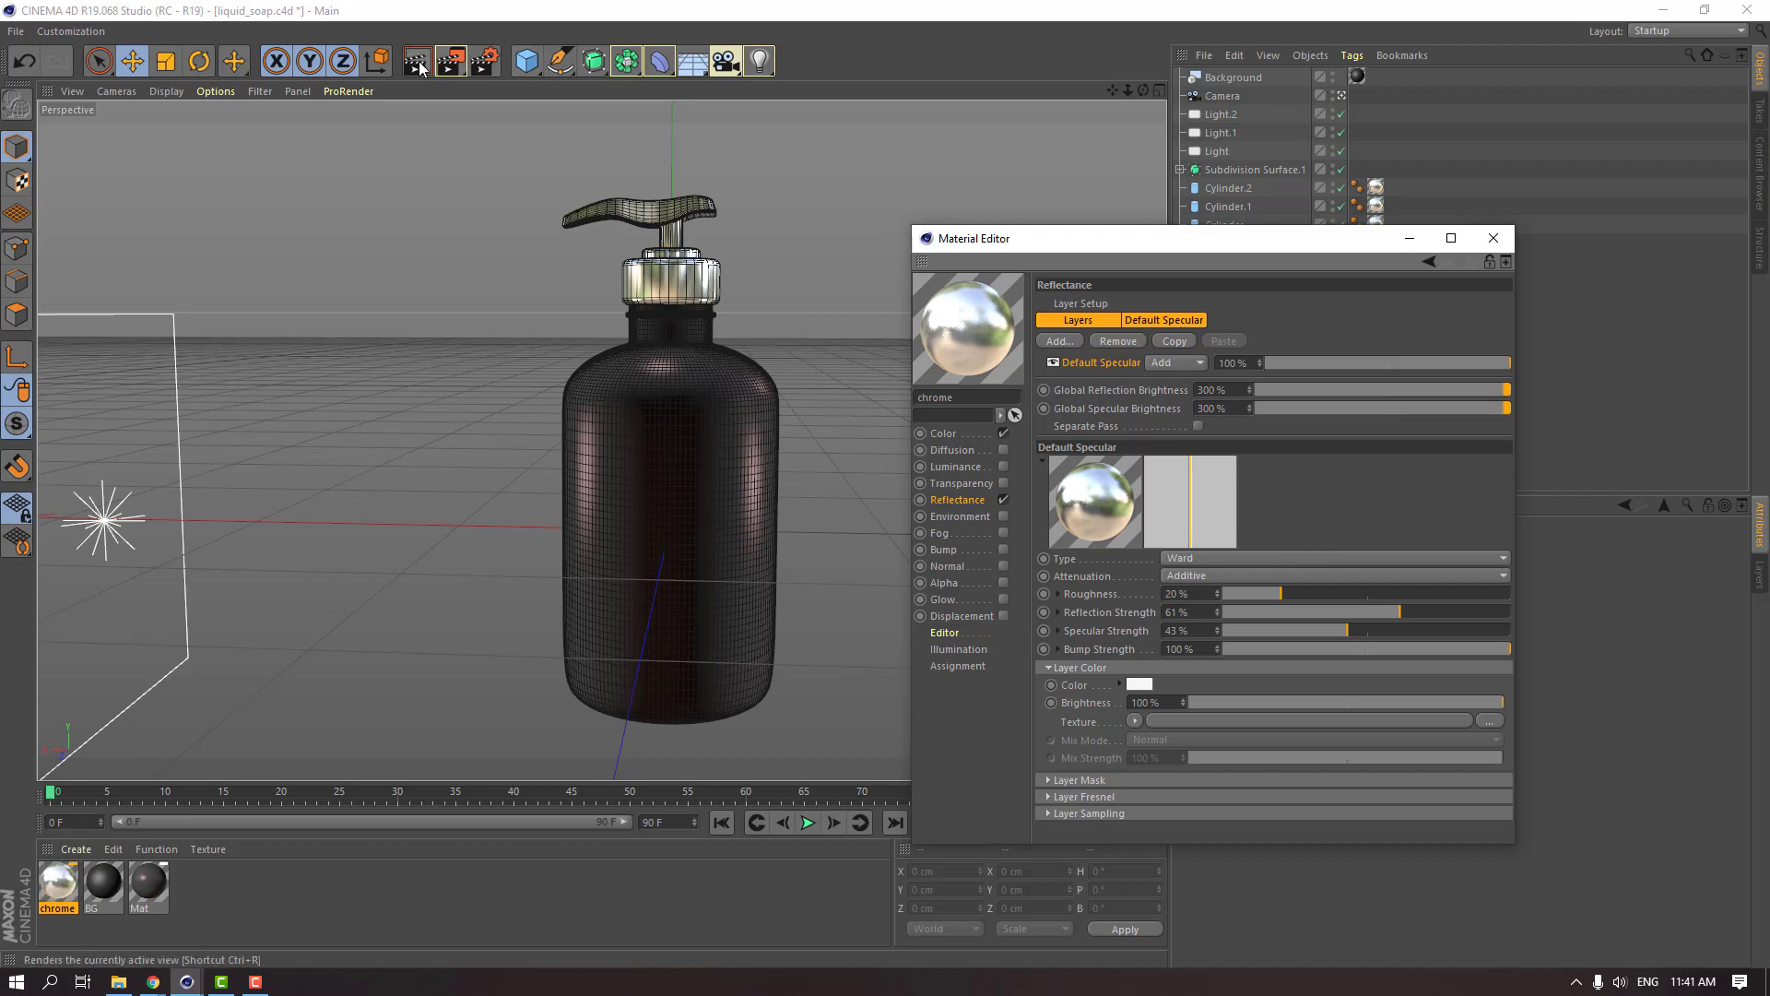
left_click(497, 367)
key("ctrl+r")
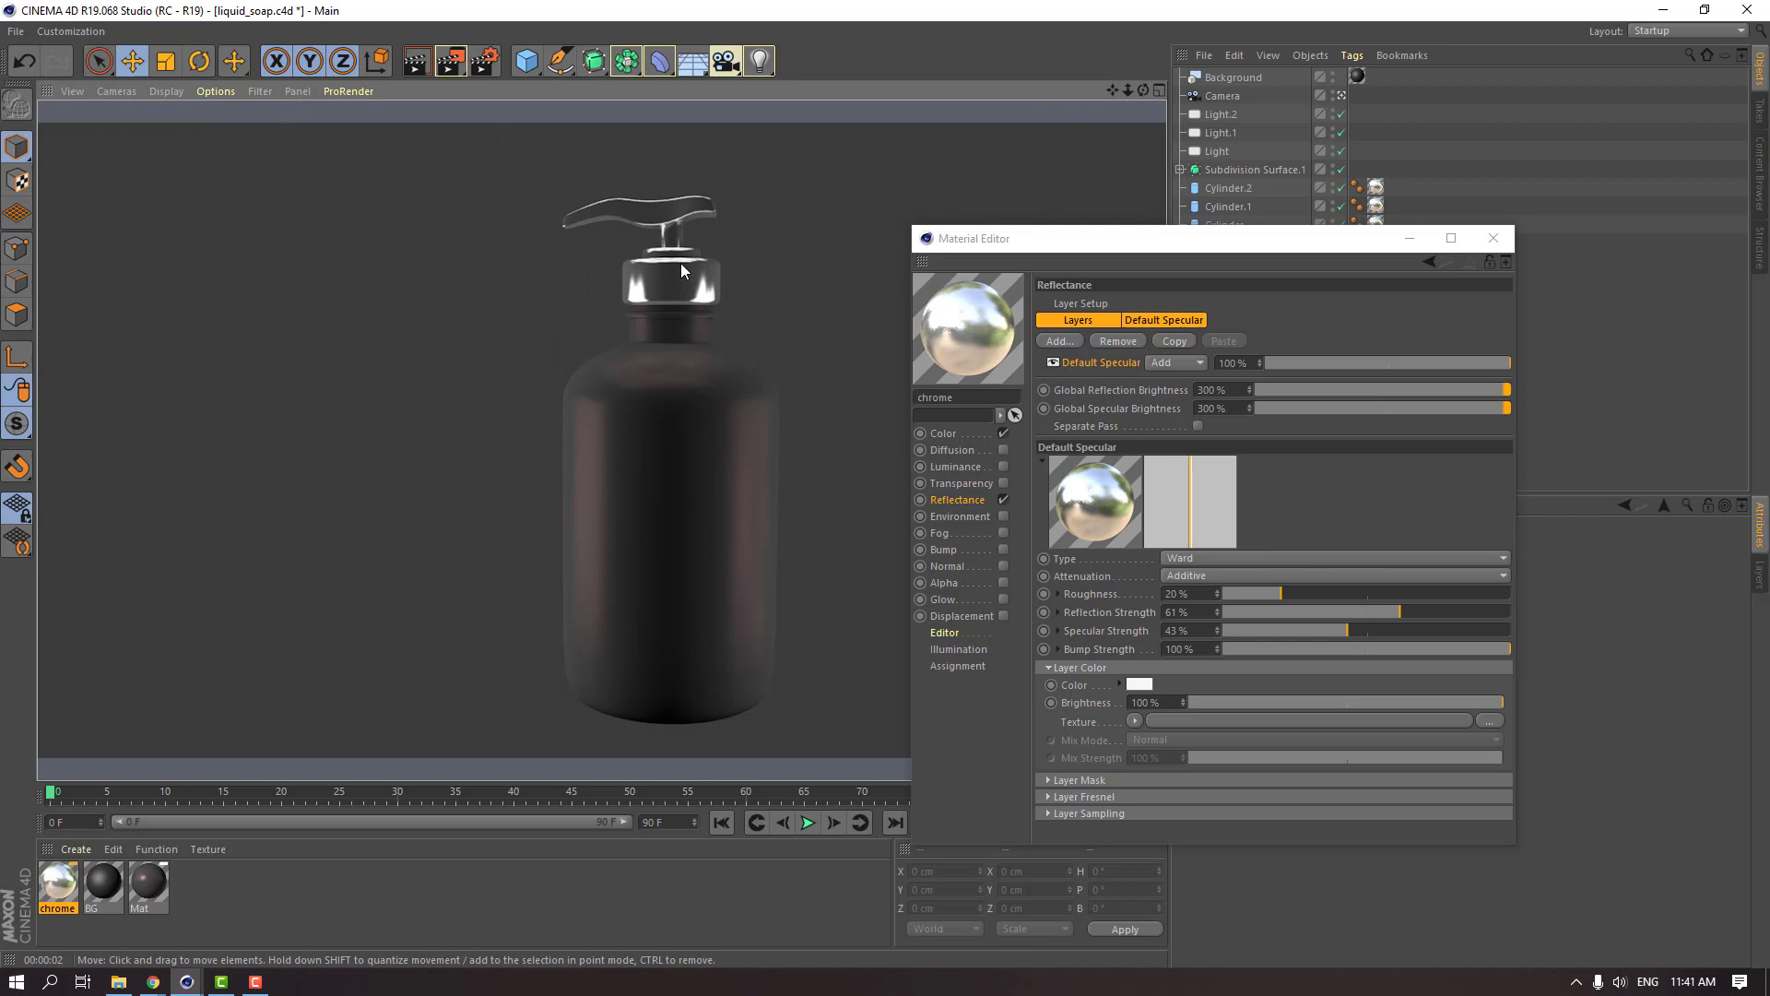
Set the chrome's layer color brightness and its global reflection and specular brightness to 200%, and render the view again.
left_click(1157, 702)
type("200")
key("Return")
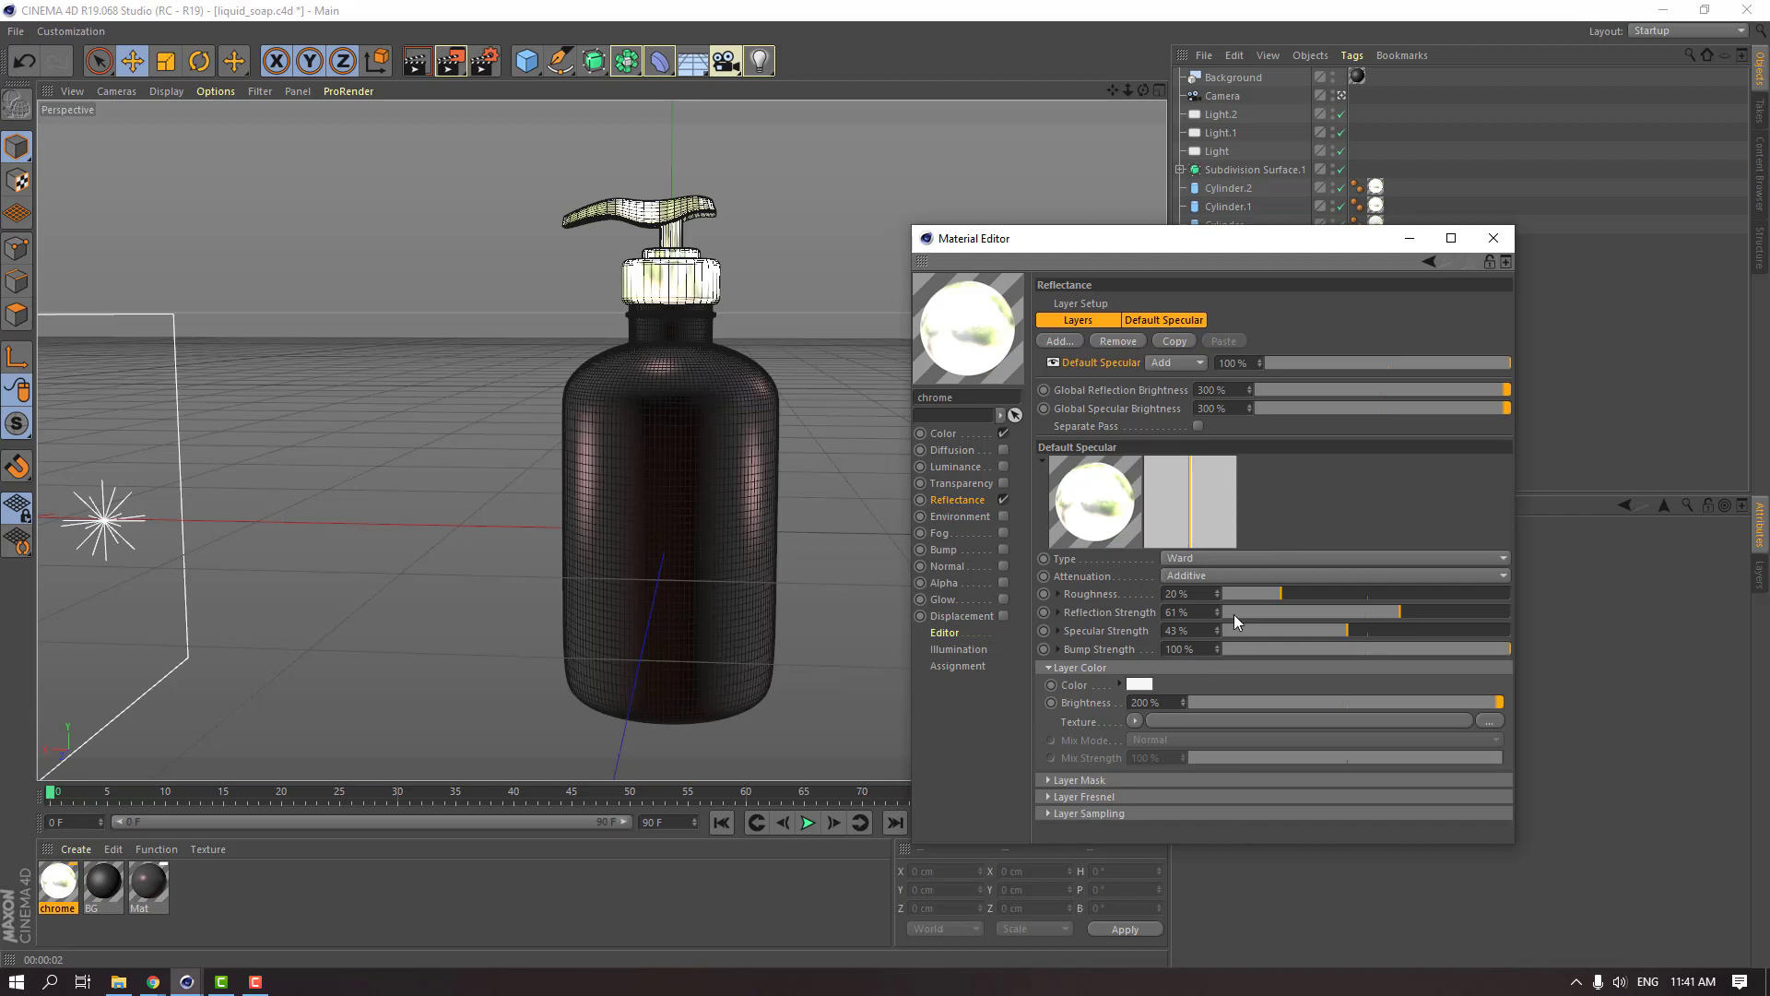
left_click(1242, 412)
type("200")
key("Return")
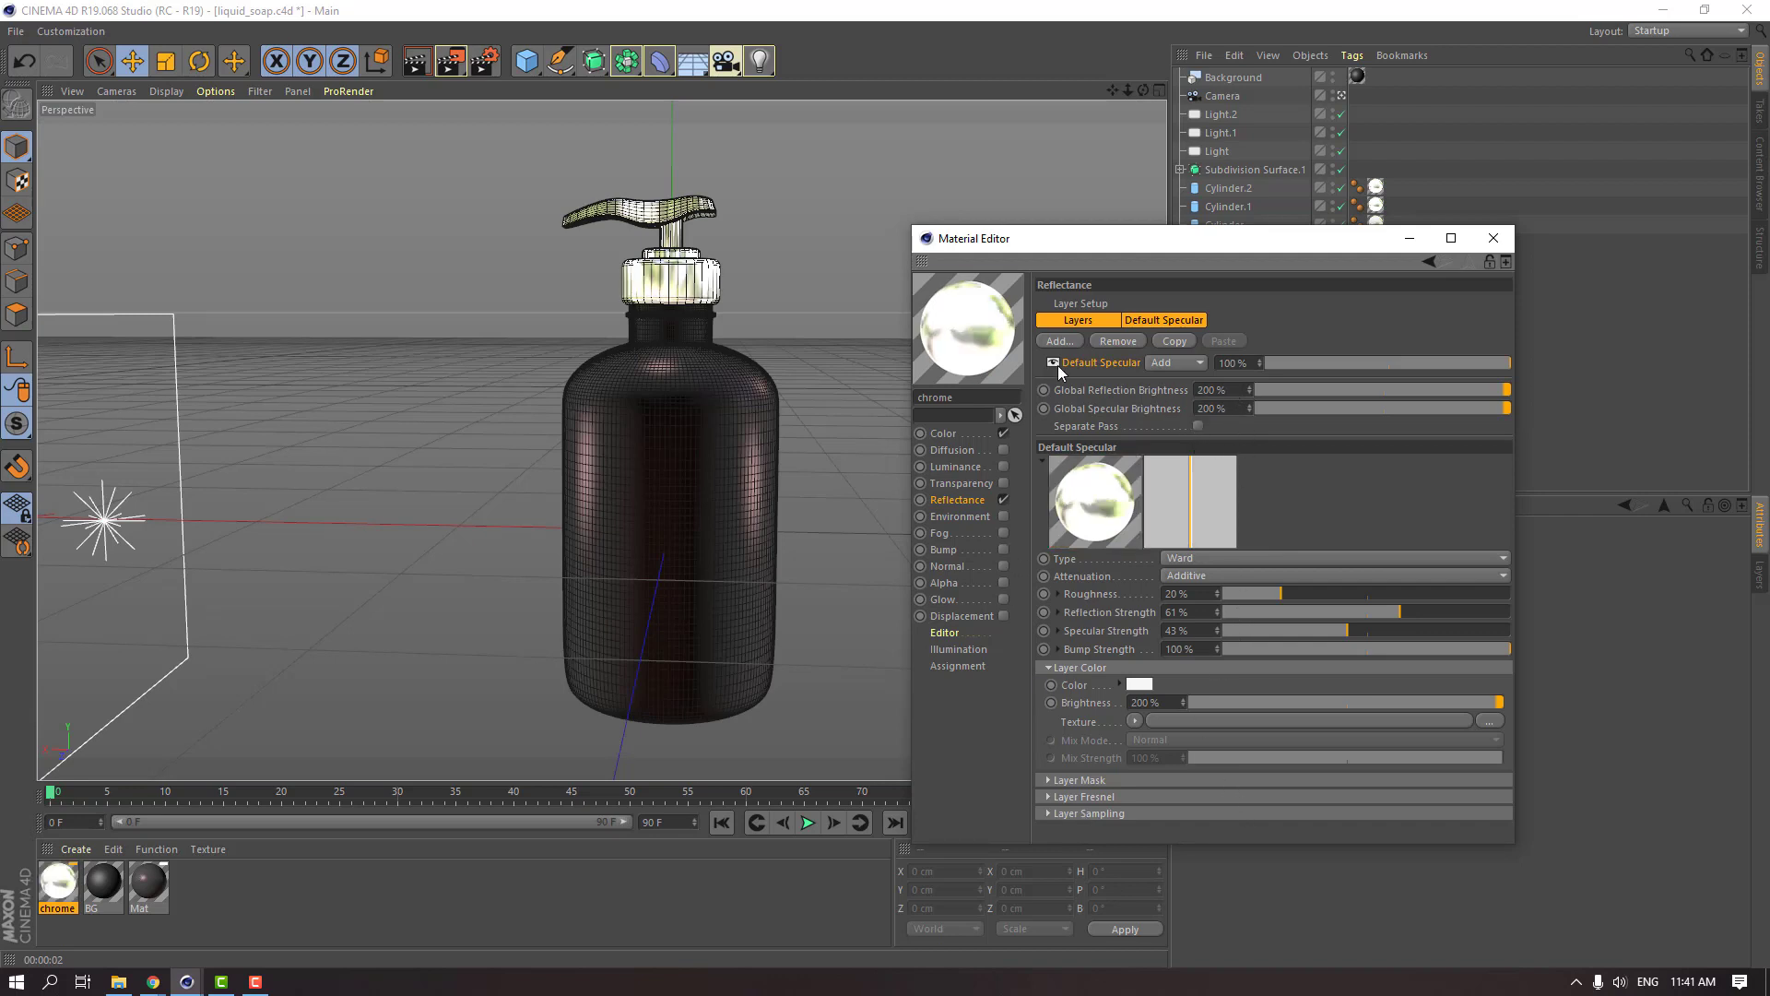
left_click(418, 63)
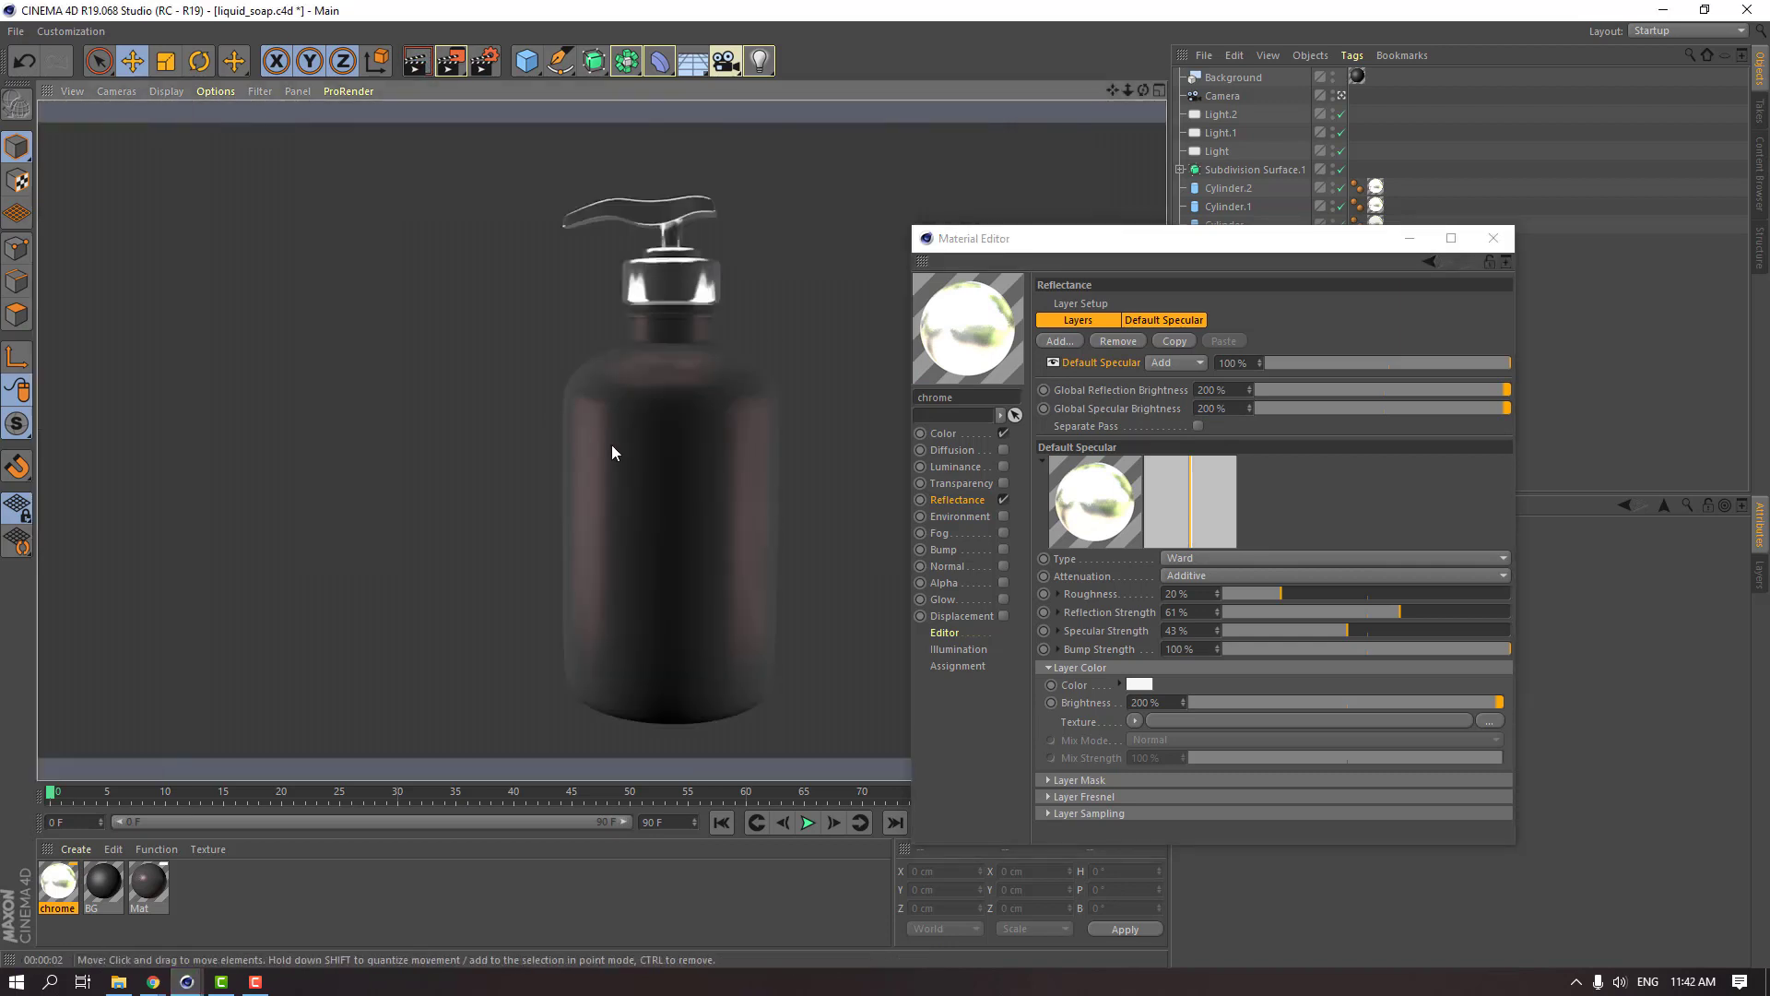
Close the material settings, leave the camera view, and render a close-up of the chrome pump from a raised angle.
left_click_drag(1124, 238, 1178, 334)
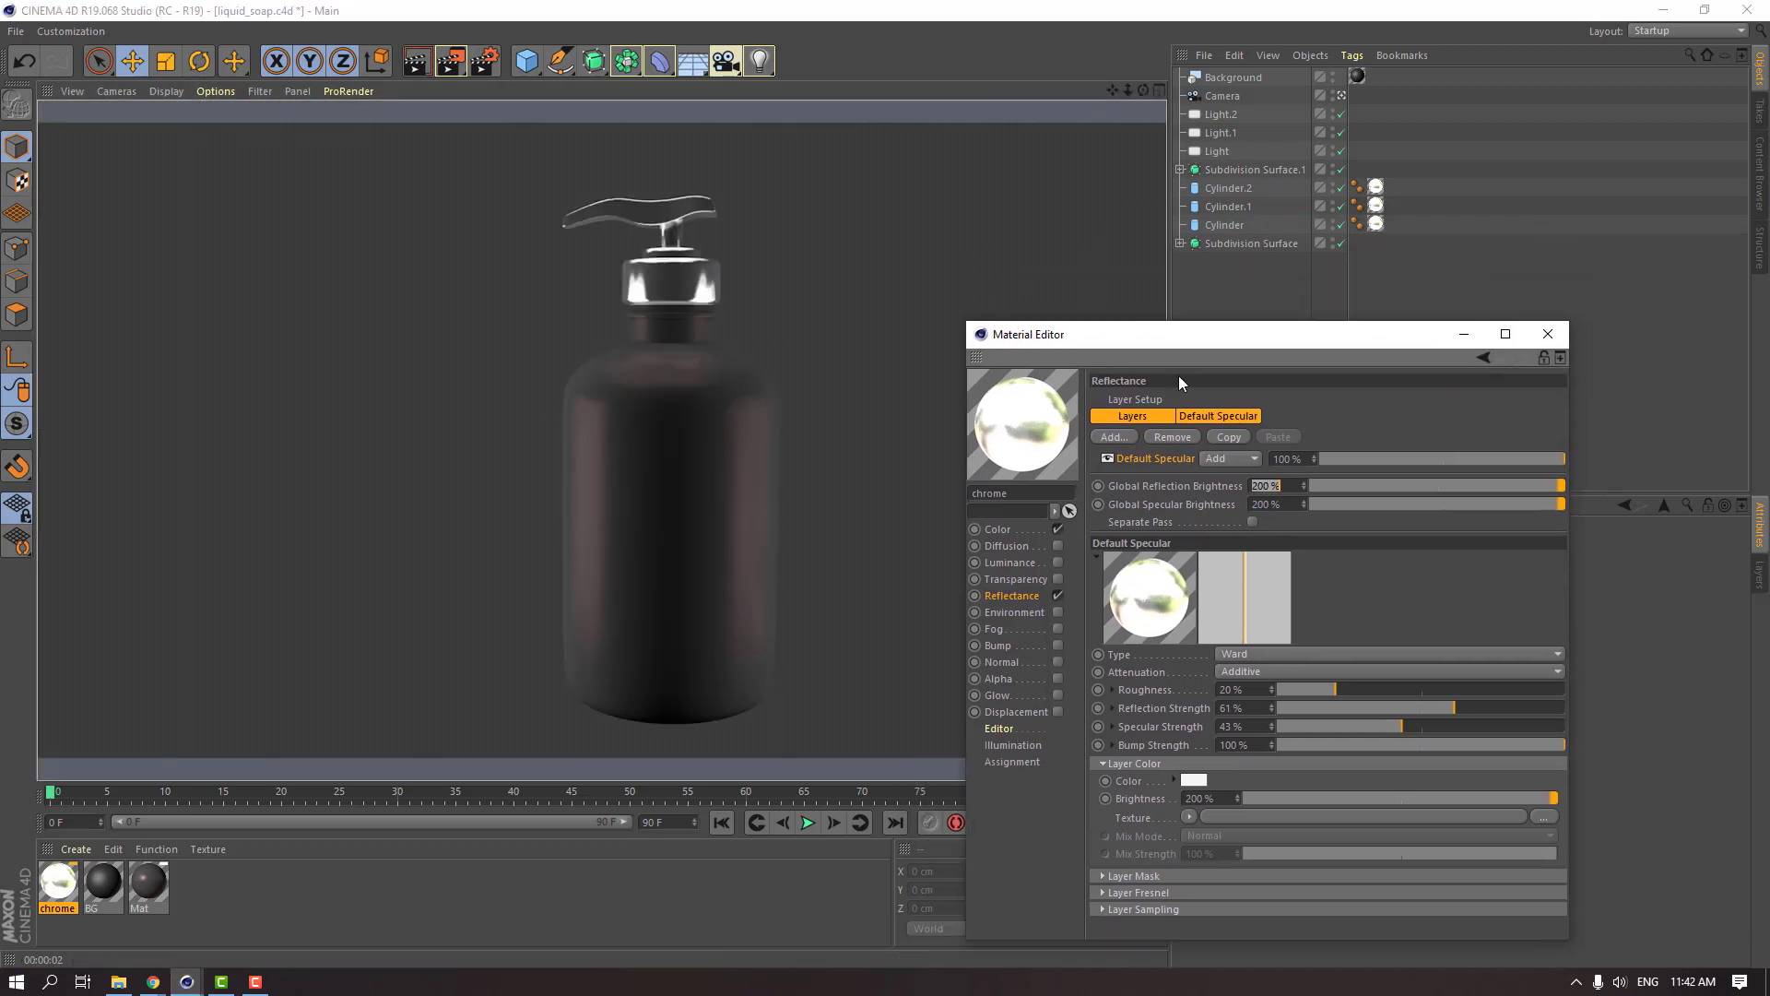
left_click(1548, 333)
left_click(1341, 112)
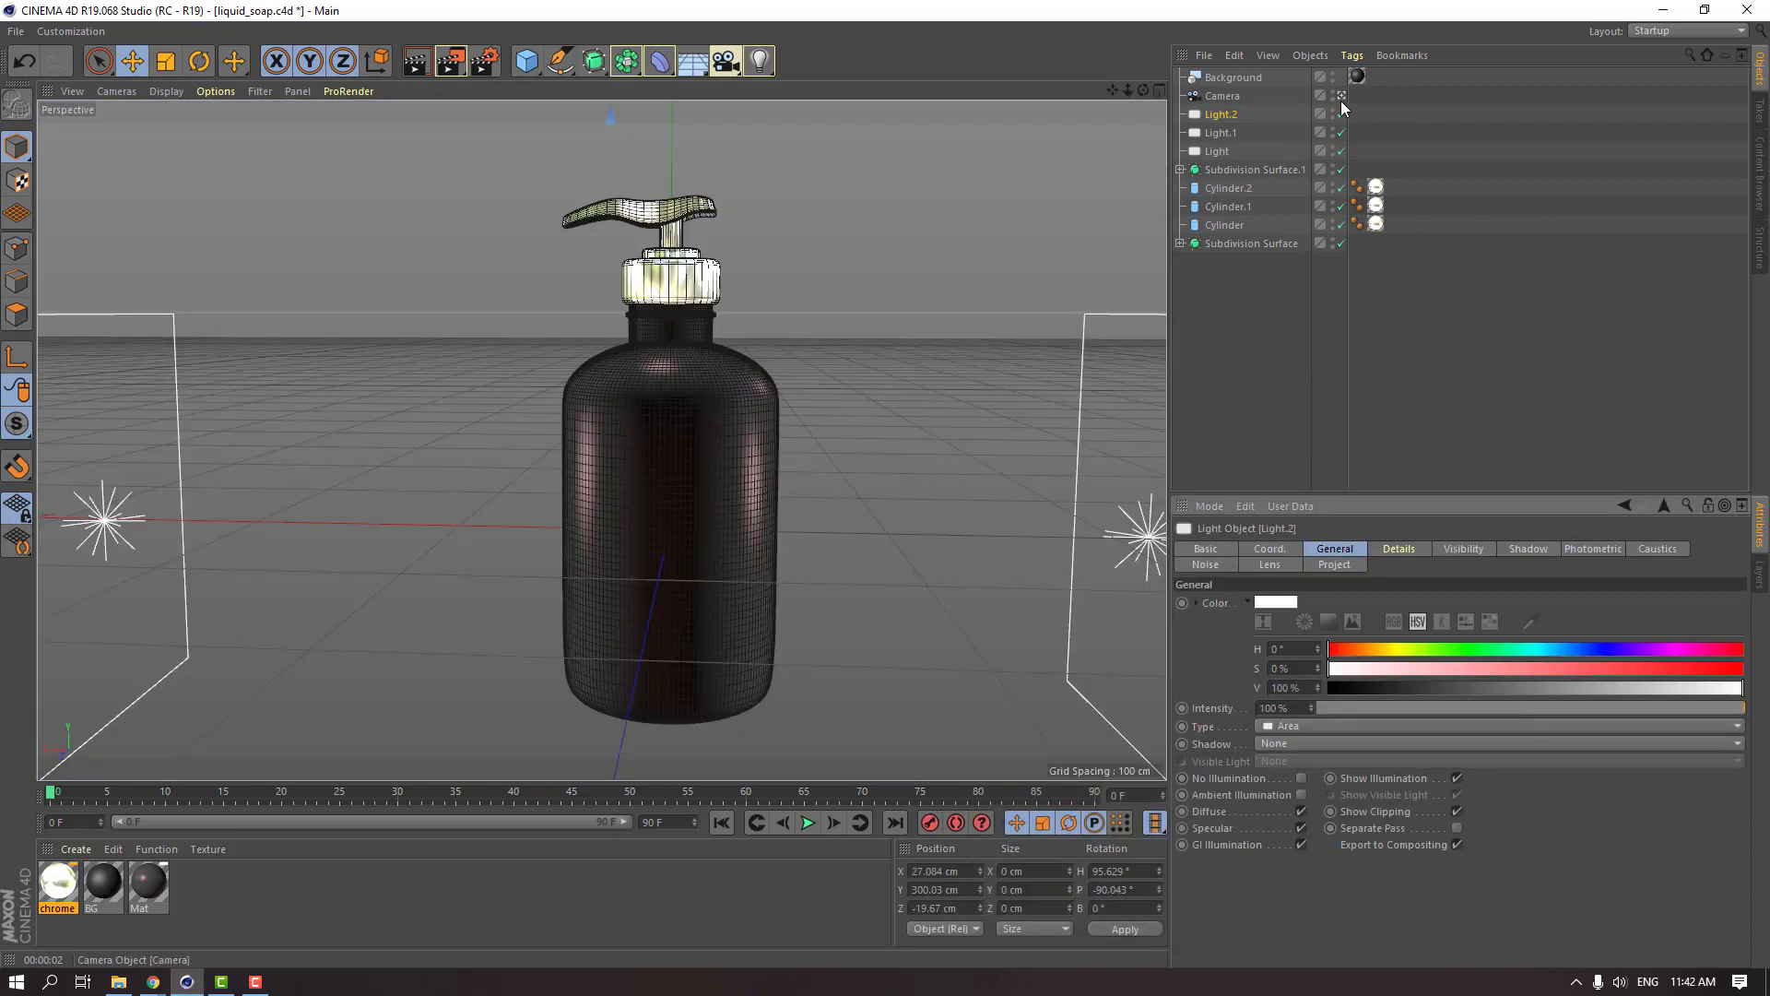
left_click(1342, 96)
left_click_drag(748, 459, 600, 295, "alt")
scroll(600, 295, "up", 6)
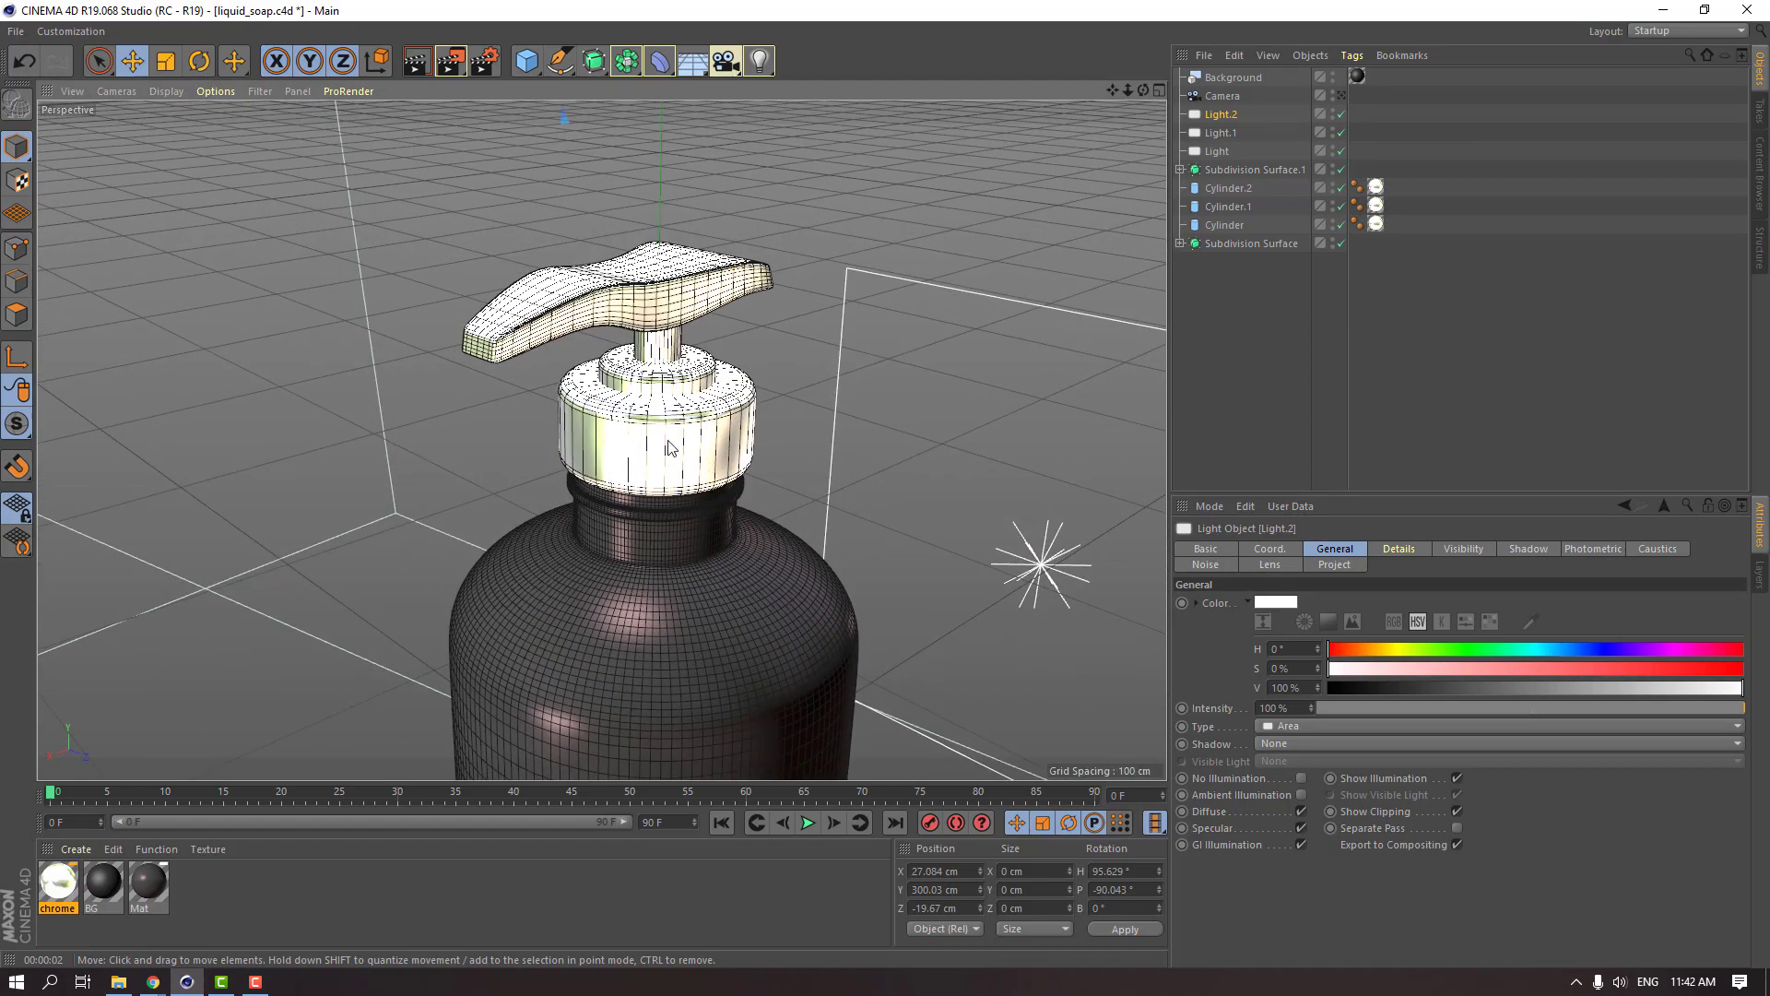
key("ctrl+r")
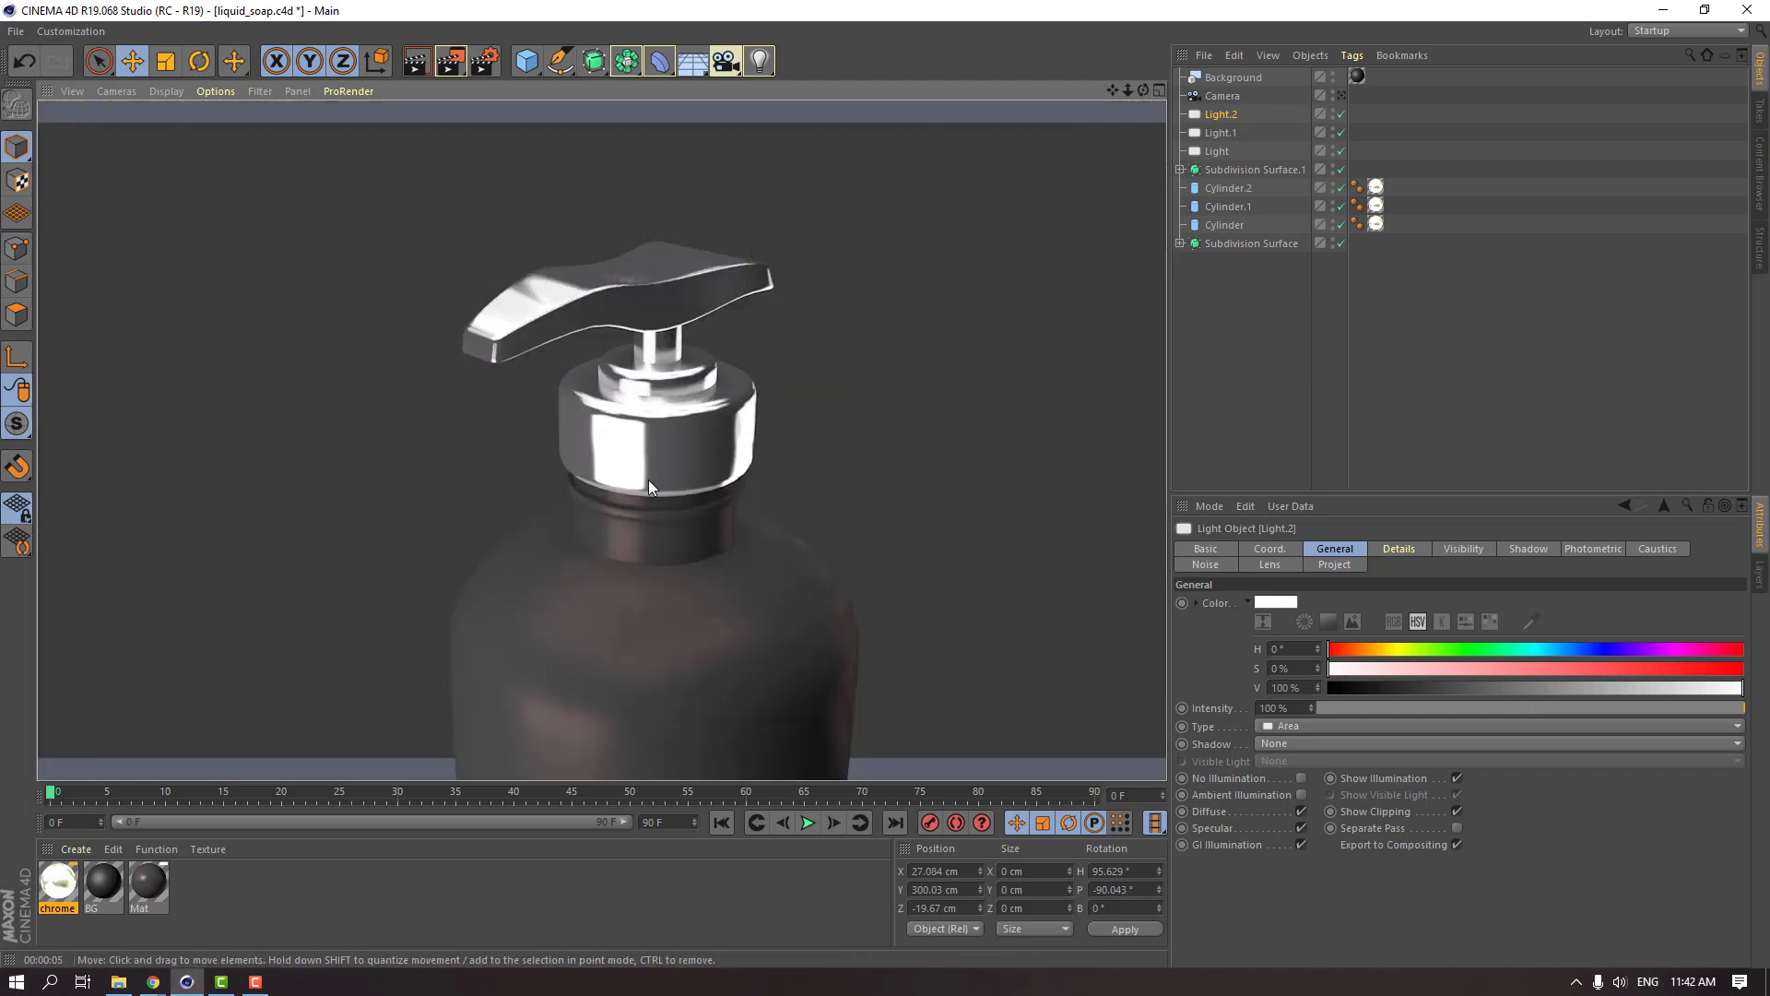
Return to the camera view and raise the two side area lights together to a height of about 72.8 cm.
left_click(1225, 152)
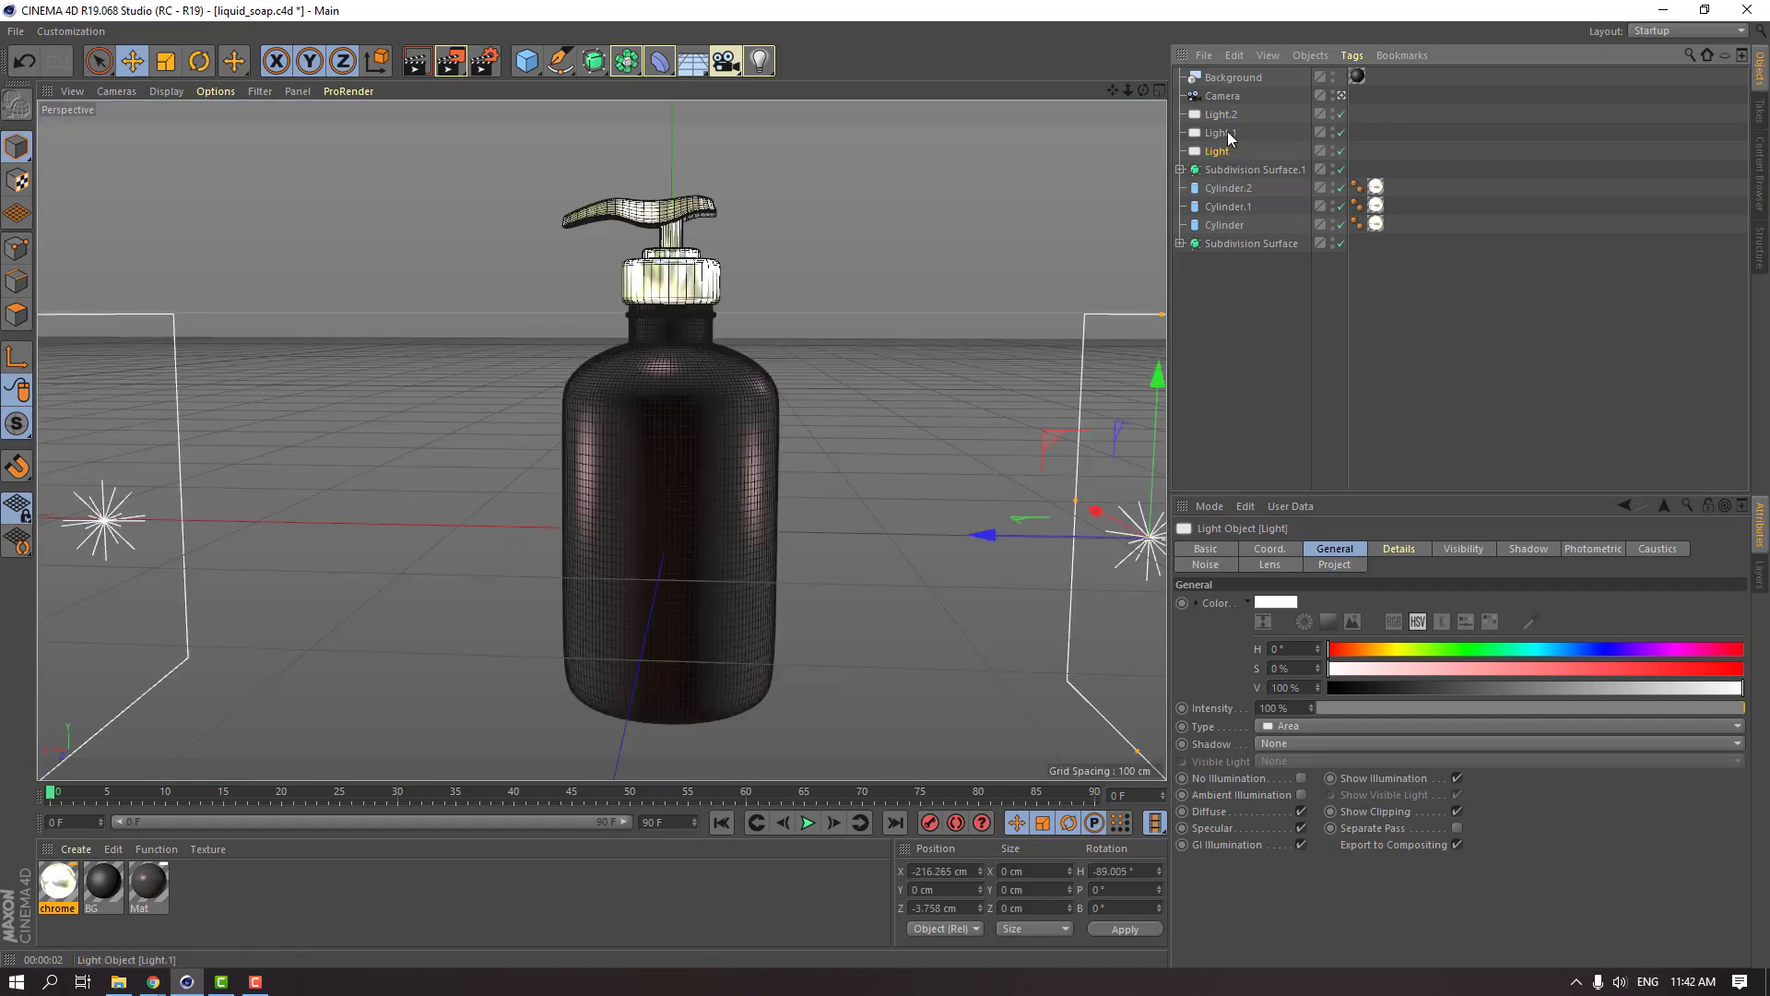
left_click(1223, 133, "ctrl")
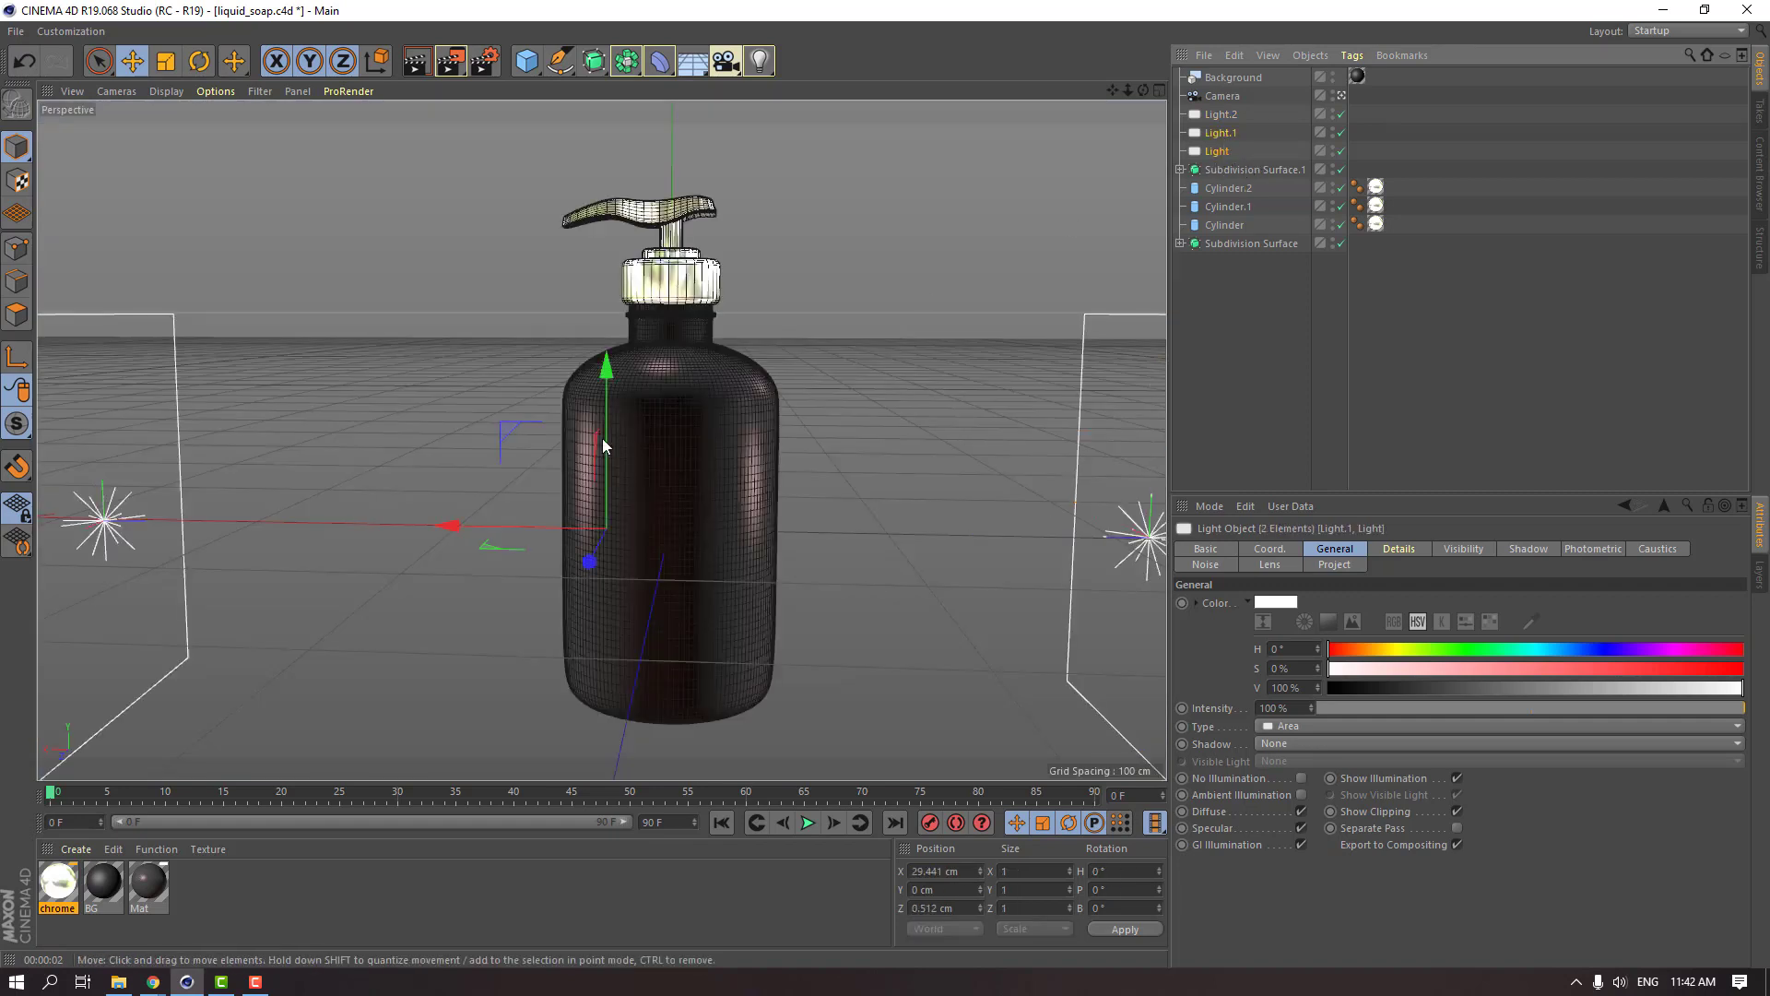
left_click_drag(606, 430, 605, 277)
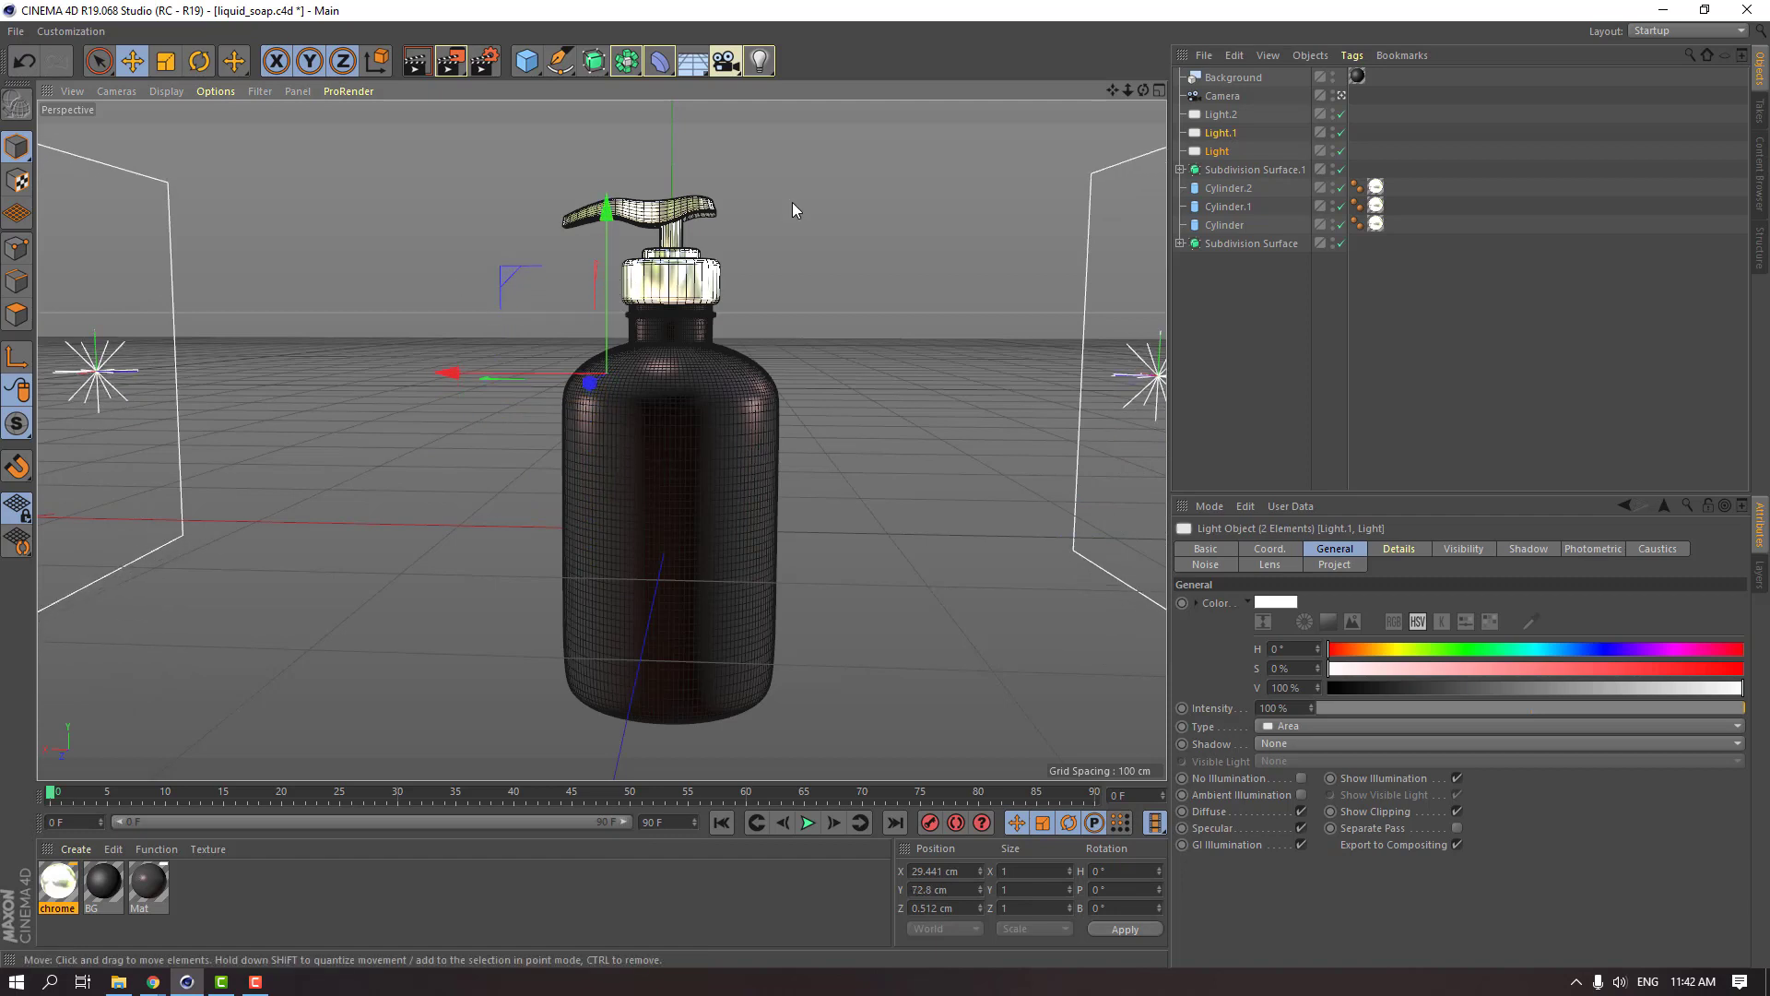